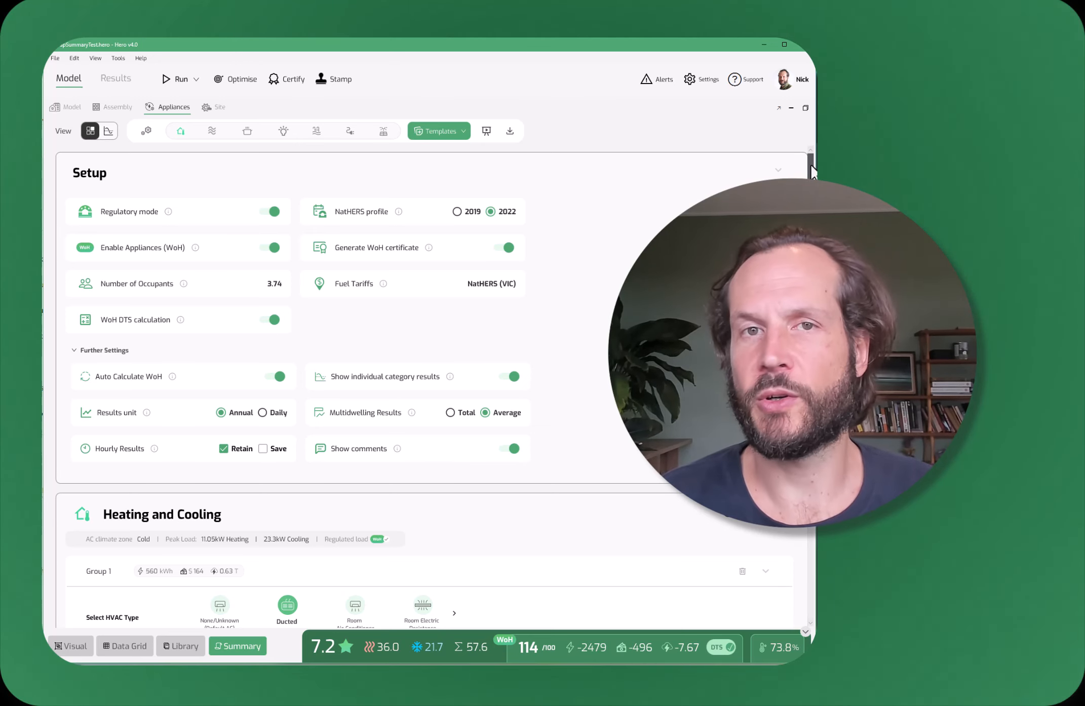
Change the hot water type from the gas system to Solar Electric Boost (Peak) in the Hot Water section
left_click_drag(812, 171, 811, 183)
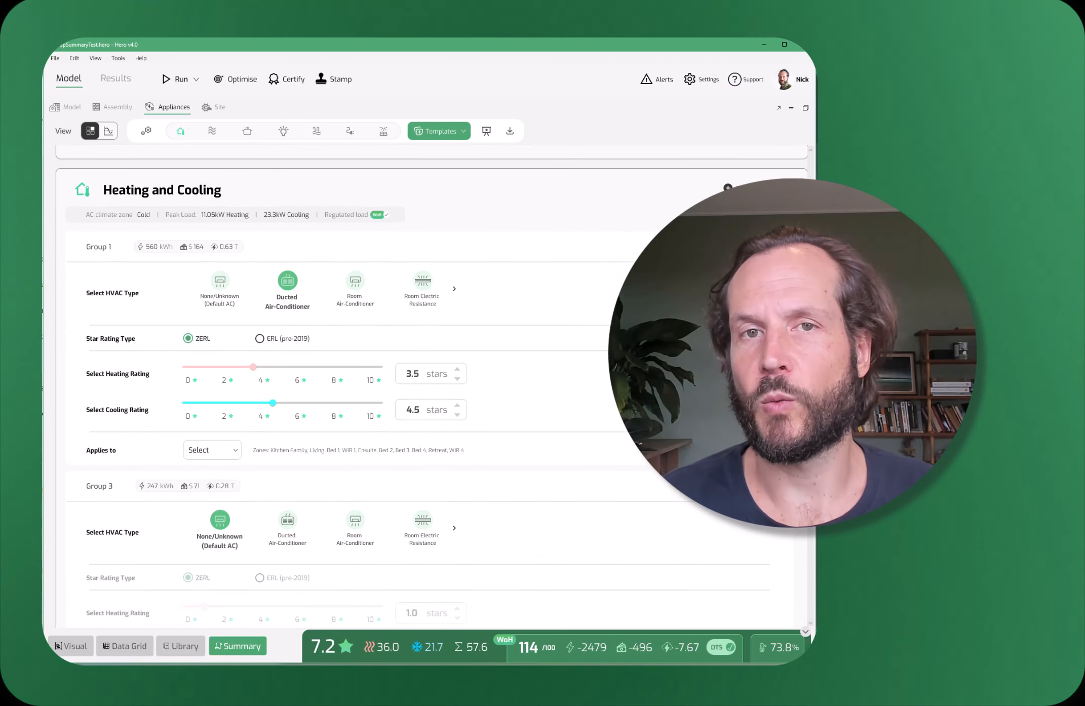
left_click_drag(811, 182, 811, 206)
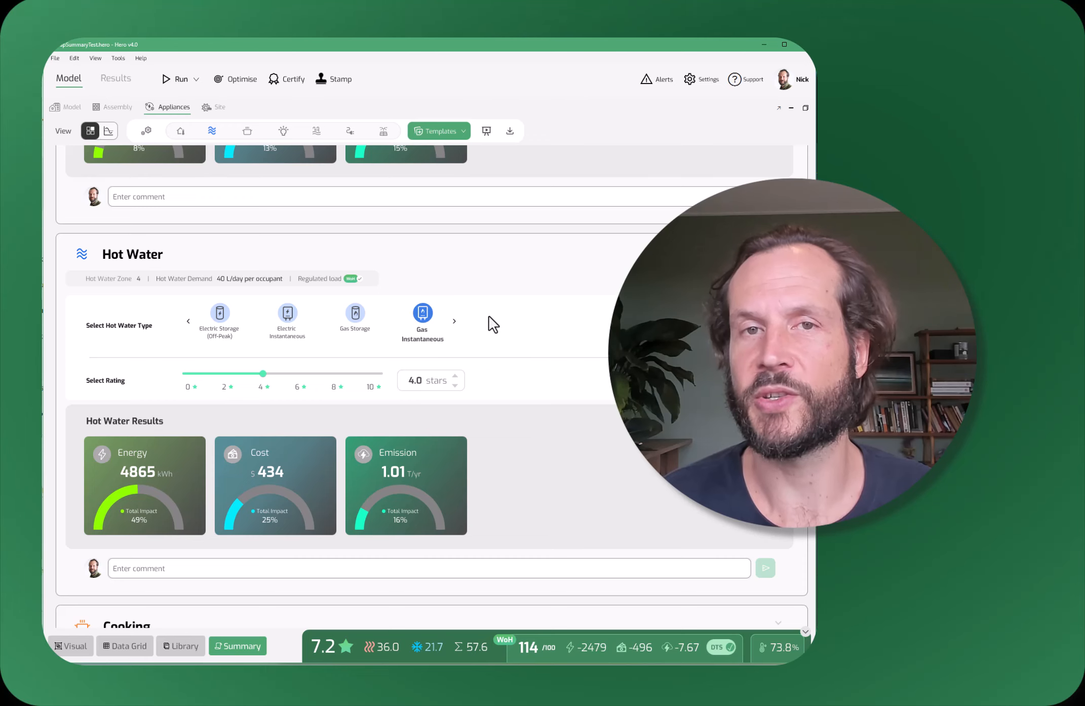
left_click(454, 328)
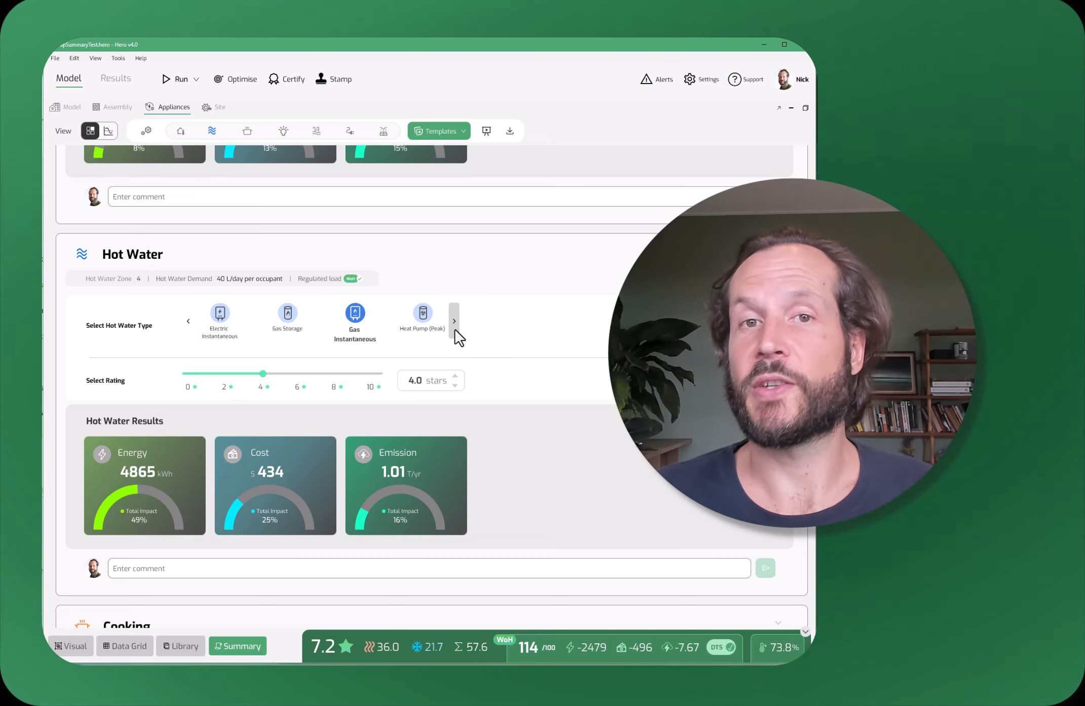
left_click(455, 329)
left_click(454, 330)
left_click(455, 329)
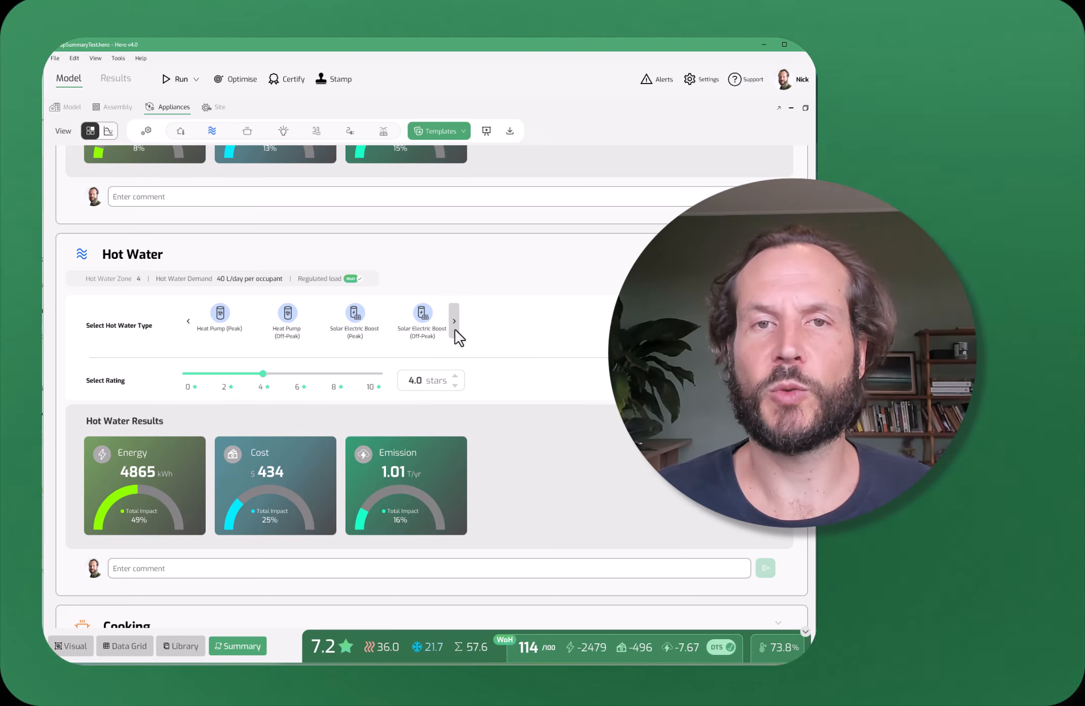
left_click(454, 329)
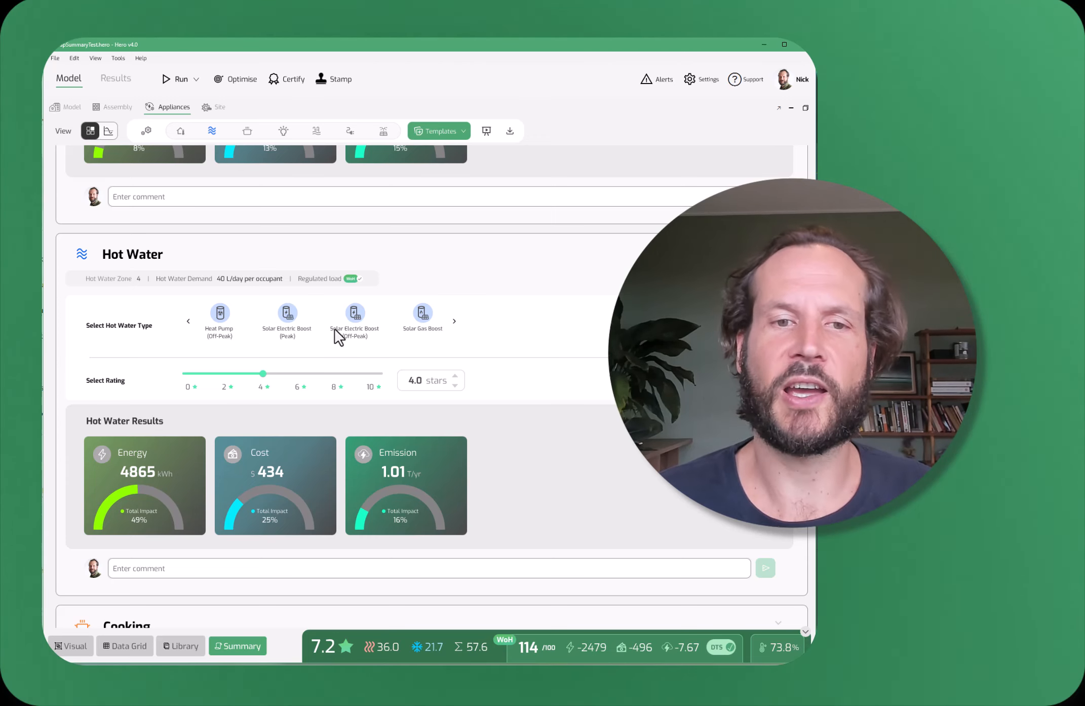
left_click(291, 317)
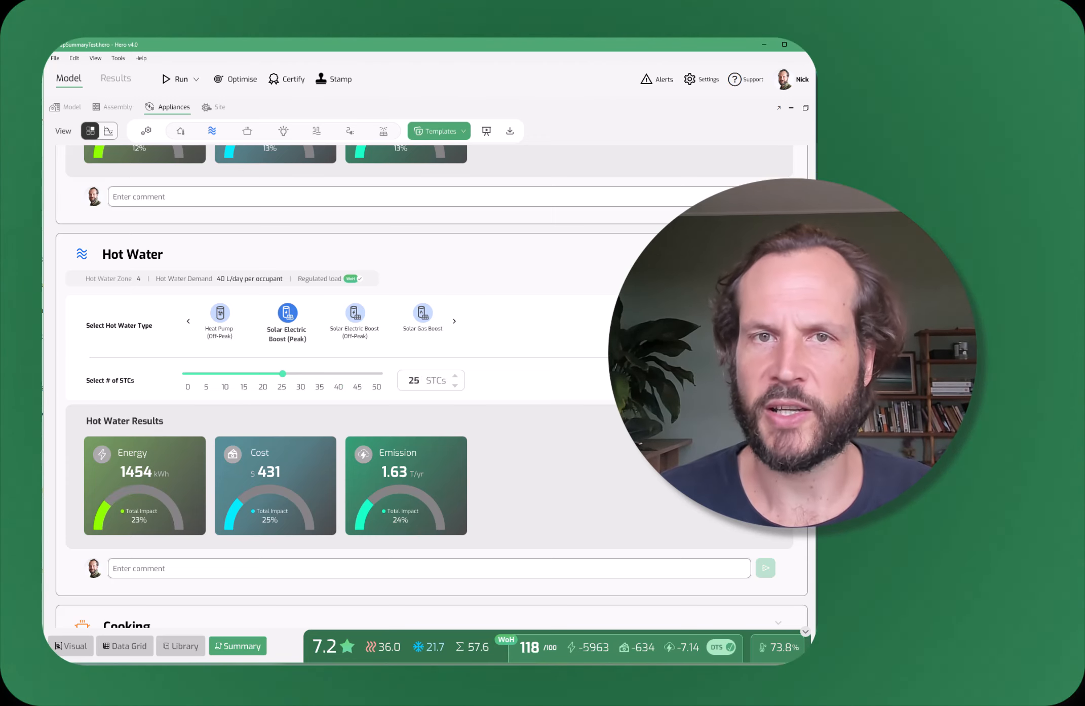
Set the cooktop type to Induction in the Cooking section
scroll(430, 387, "down", 12)
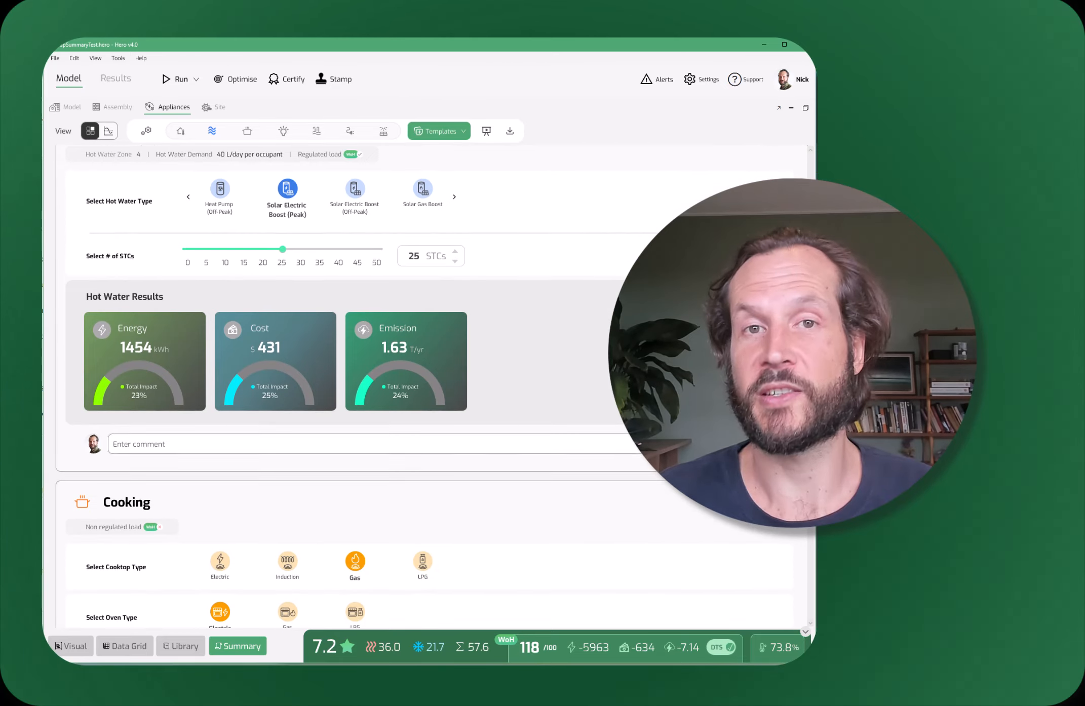
scroll(429, 386, "down", 1)
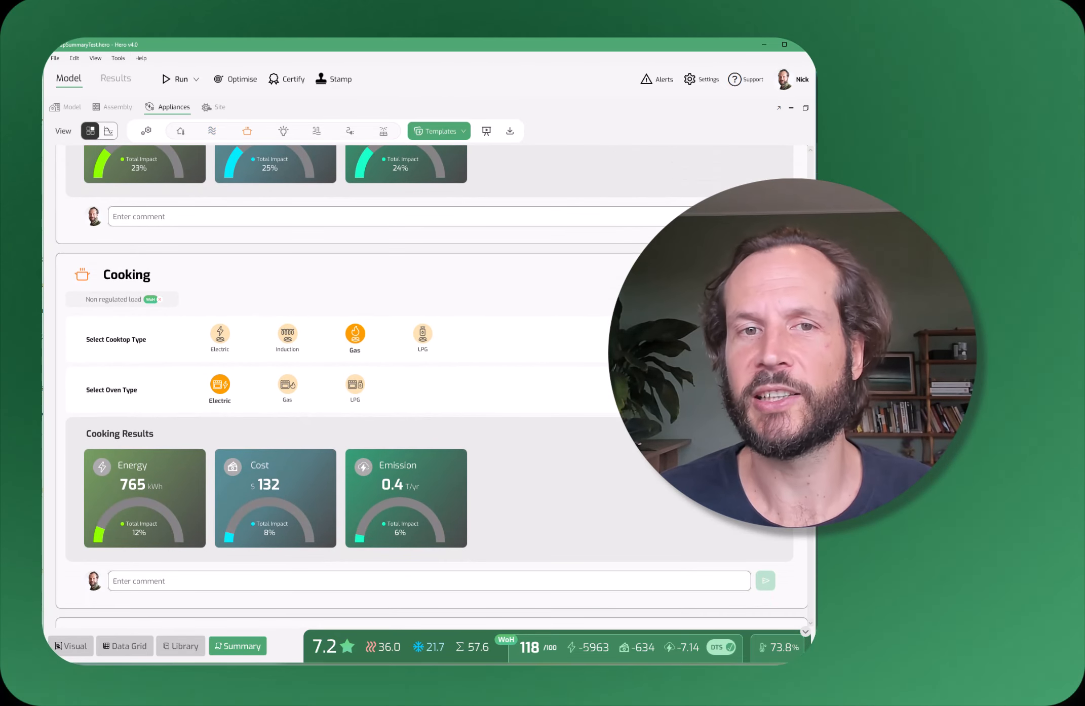
left_click(288, 339)
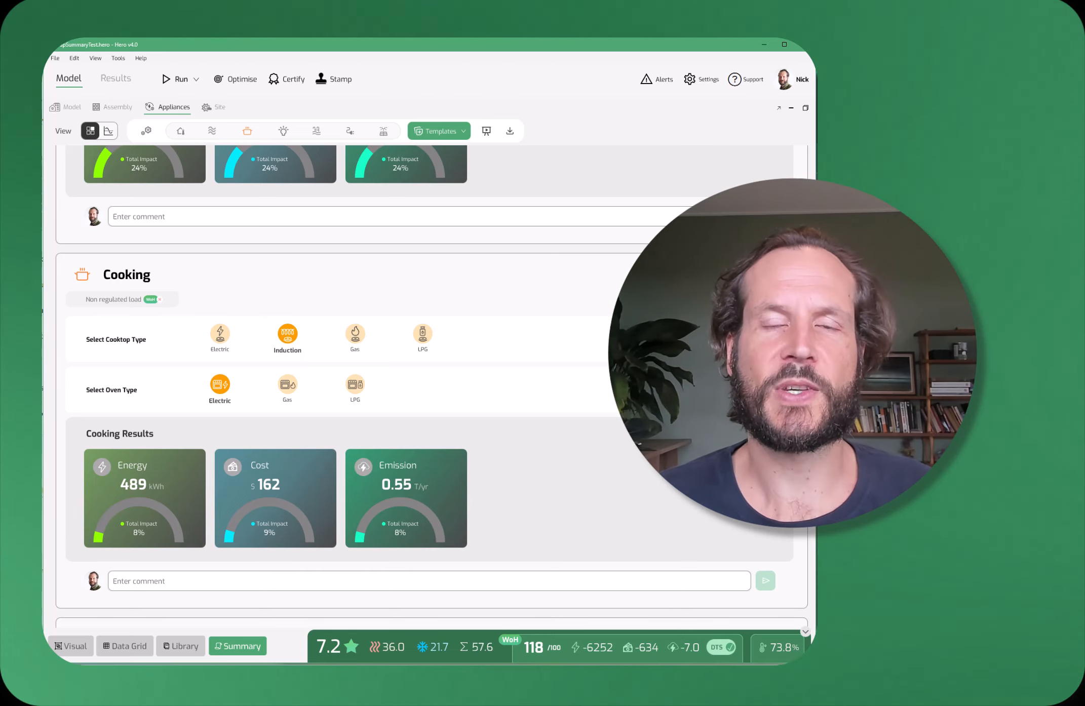
Review the Lighting, Pool, Plug-Loads, and Solar and Batteries sections, including their inputs and energy, cost and emission results
scroll(429, 387, "down", 6)
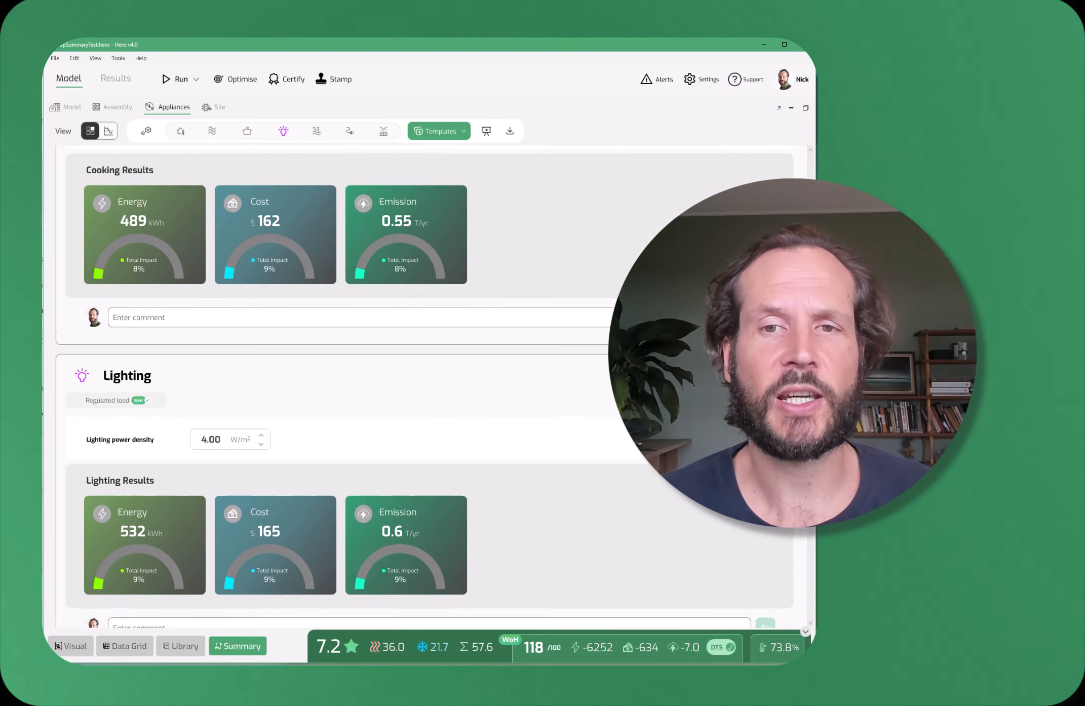
scroll(429, 386, "down", 5)
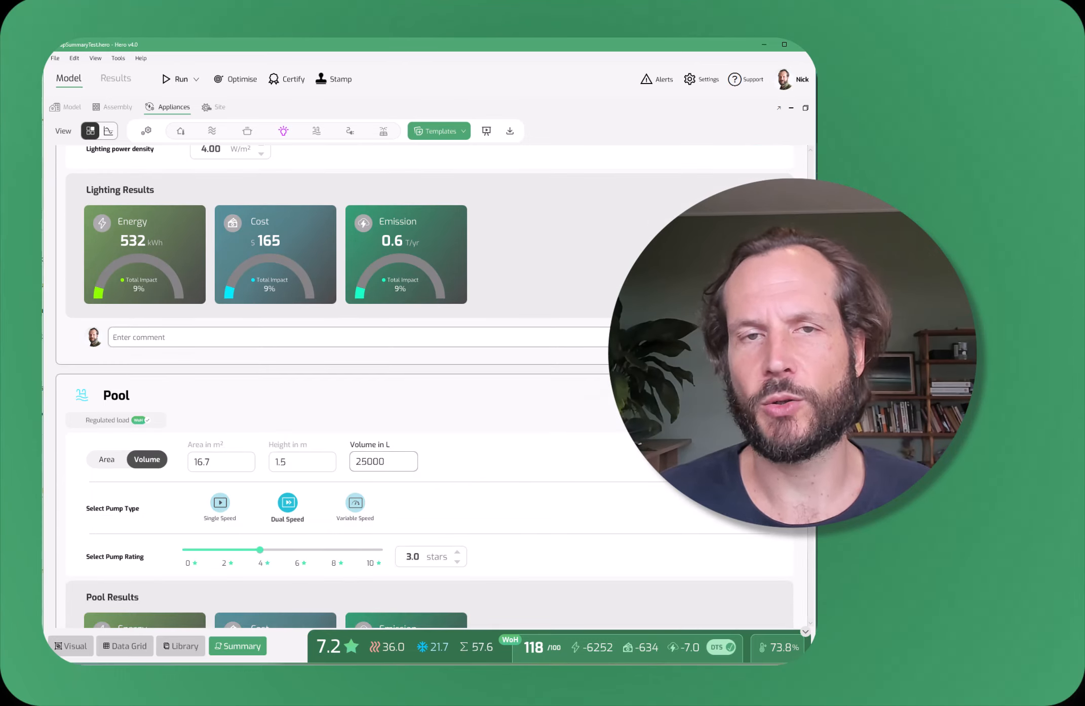
scroll(430, 386, "down", 3)
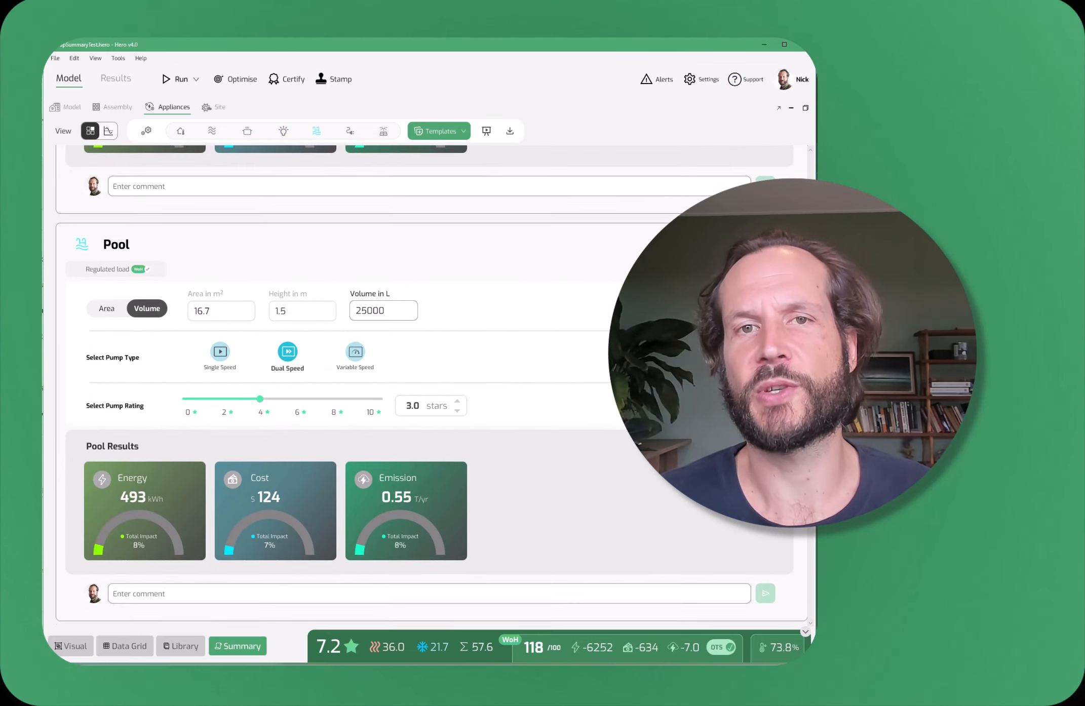
scroll(430, 386, "down", 7)
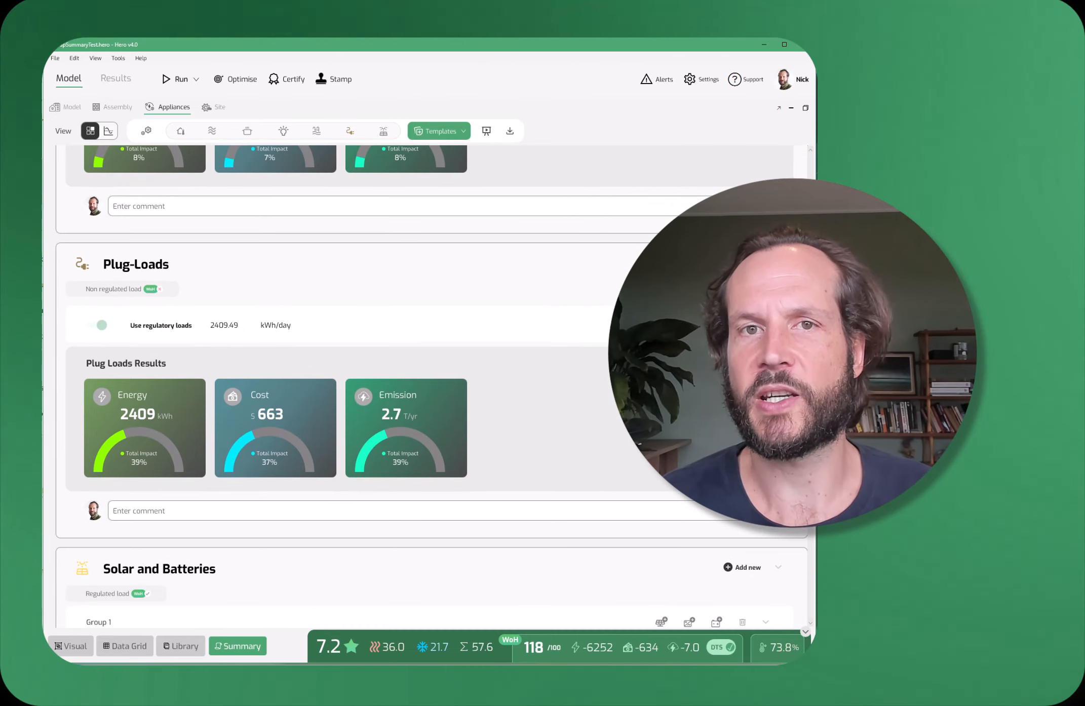
scroll(430, 386, "down", 2)
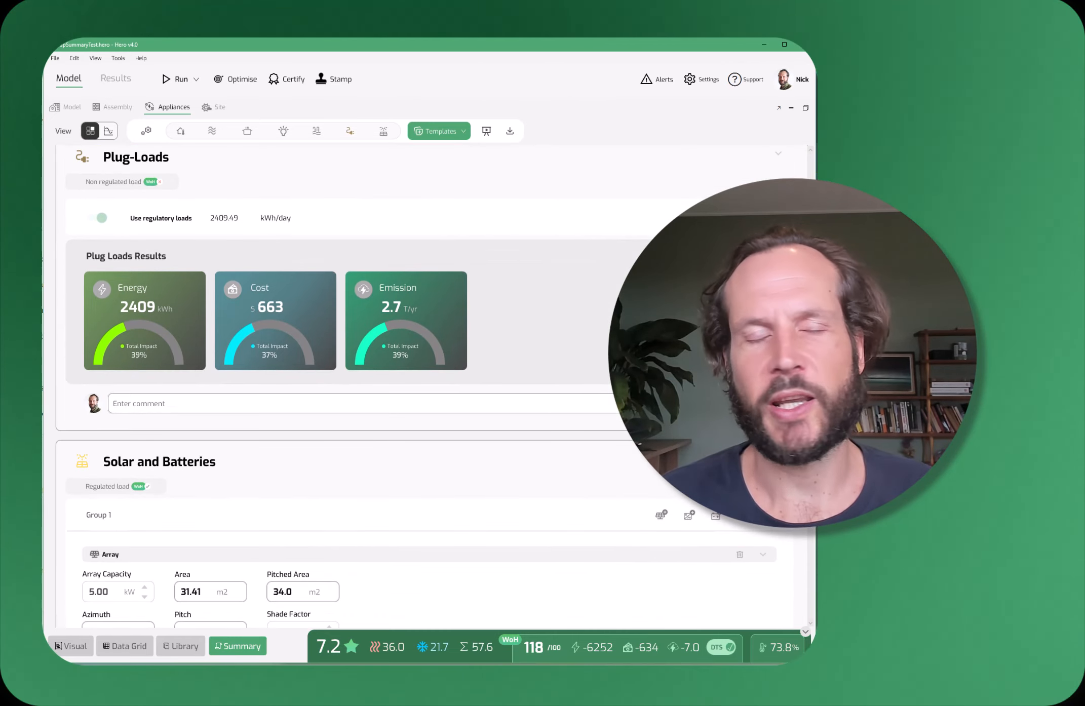
scroll(429, 386, "down", 4)
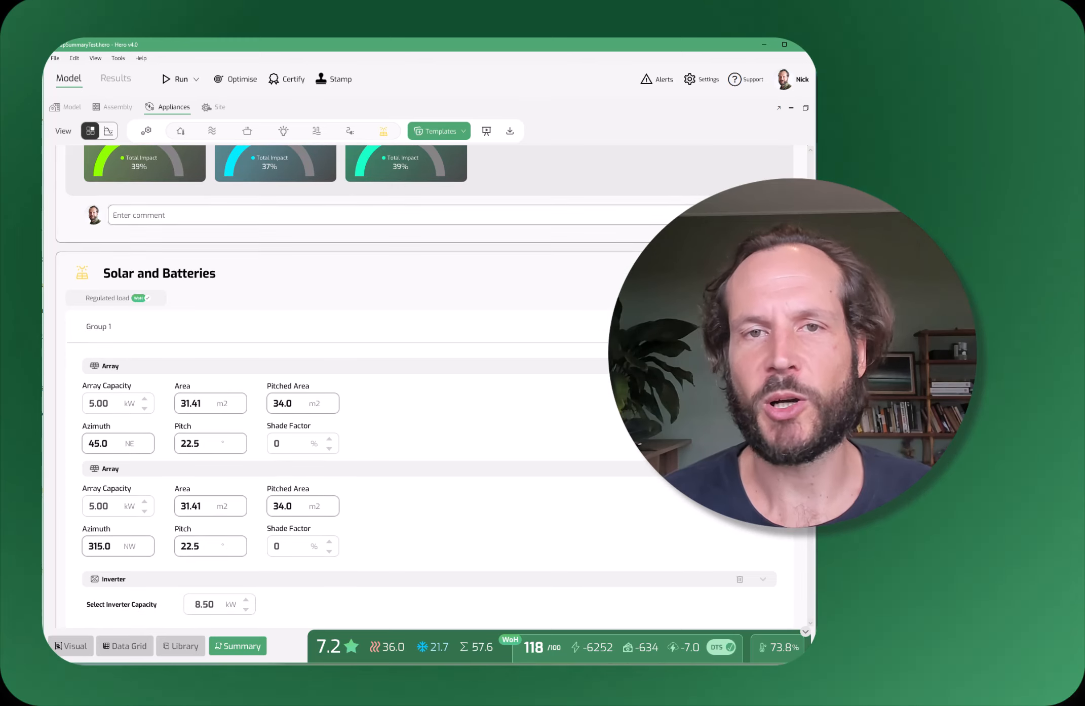
scroll(430, 386, "down", 2)
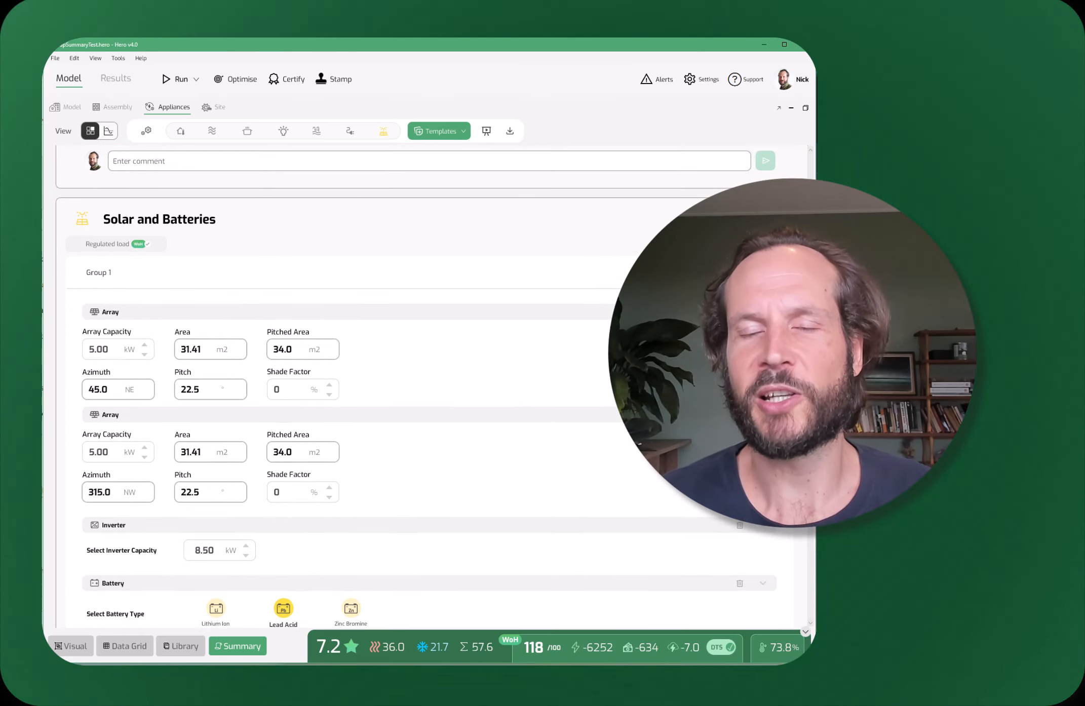
scroll(430, 386, "down", 5)
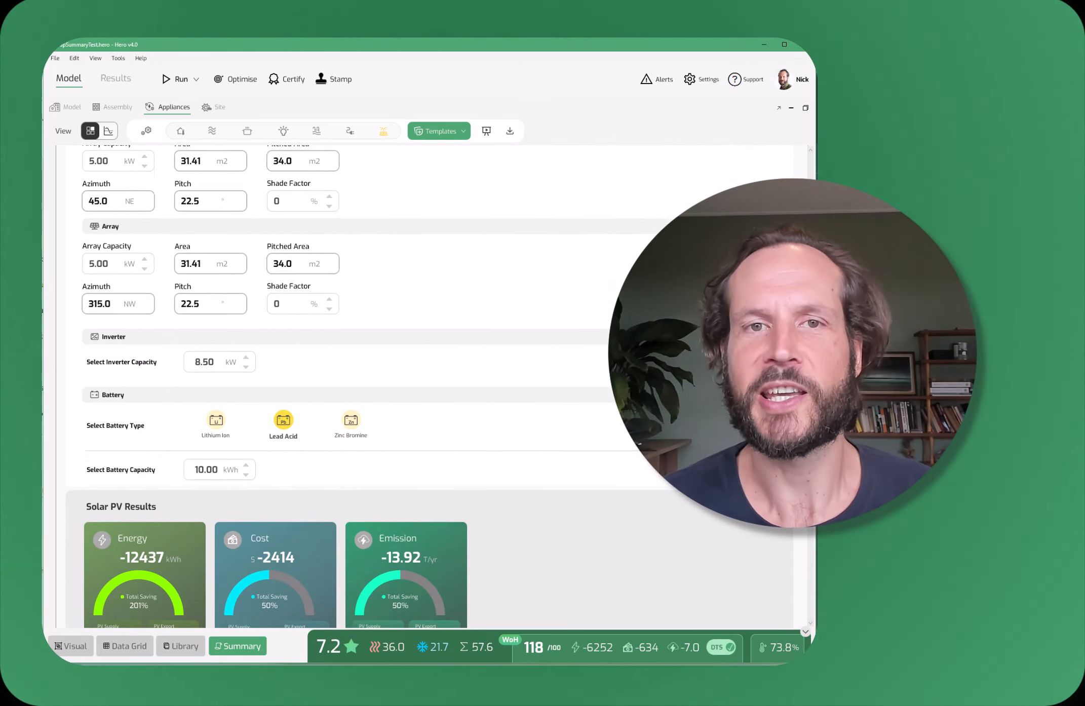
scroll(430, 386, "down", 2)
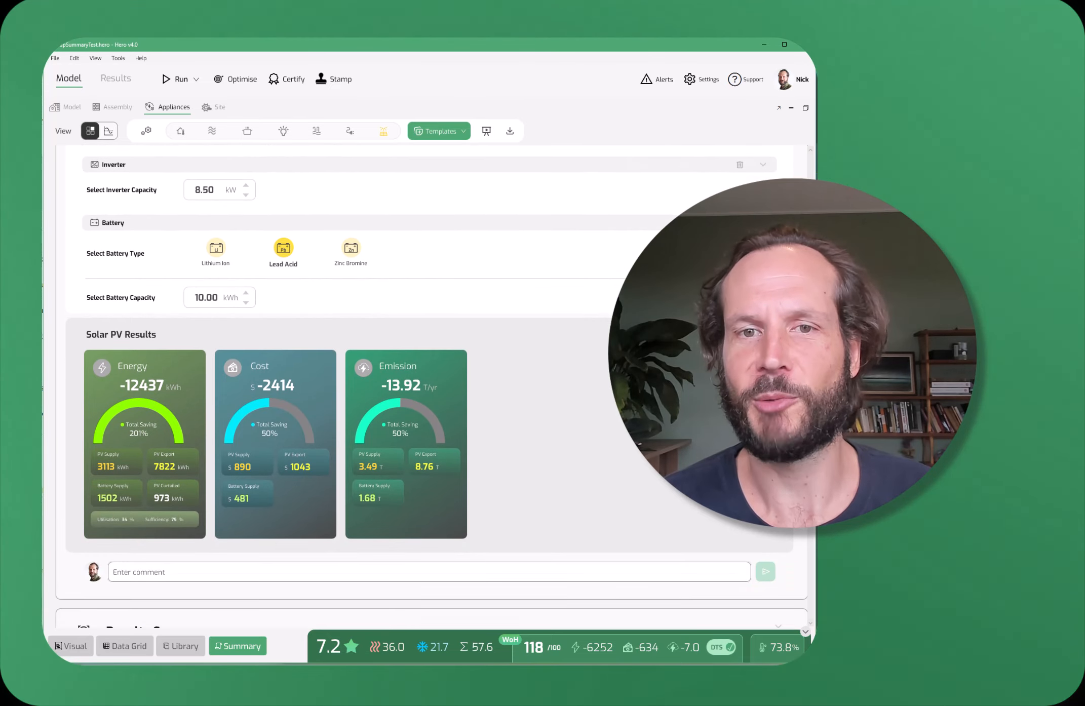
Examine the whole-of-home Results Summary and the Category, Fuel and Monthly Results with their charts
scroll(430, 386, "down", 4)
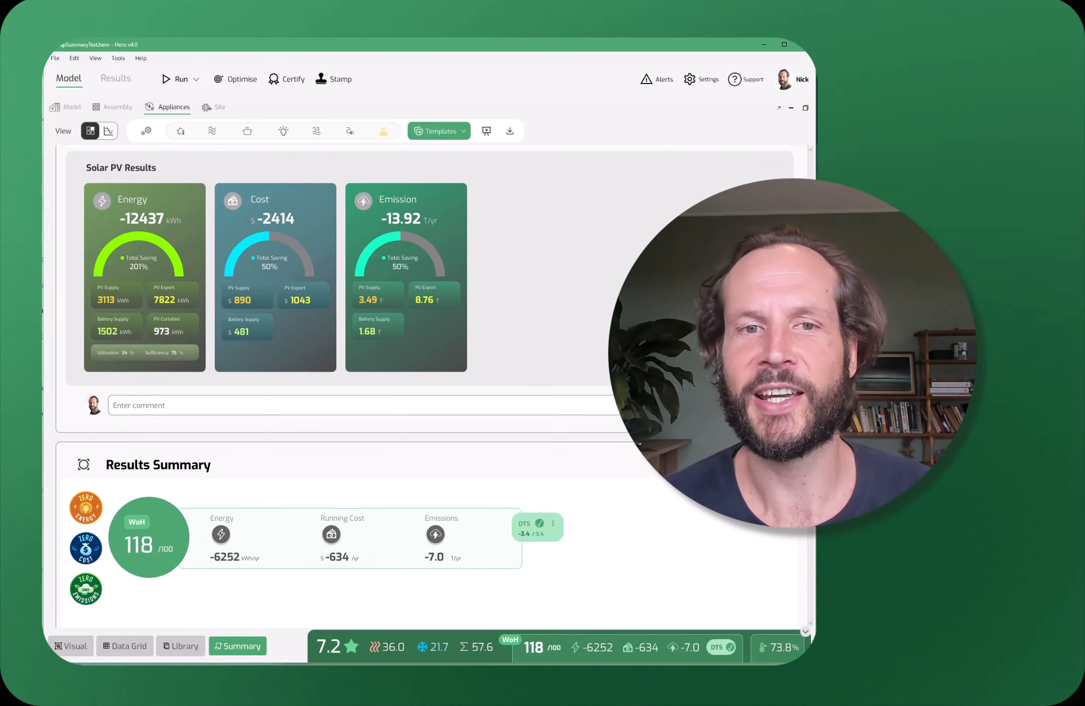
scroll(430, 386, "down", 1)
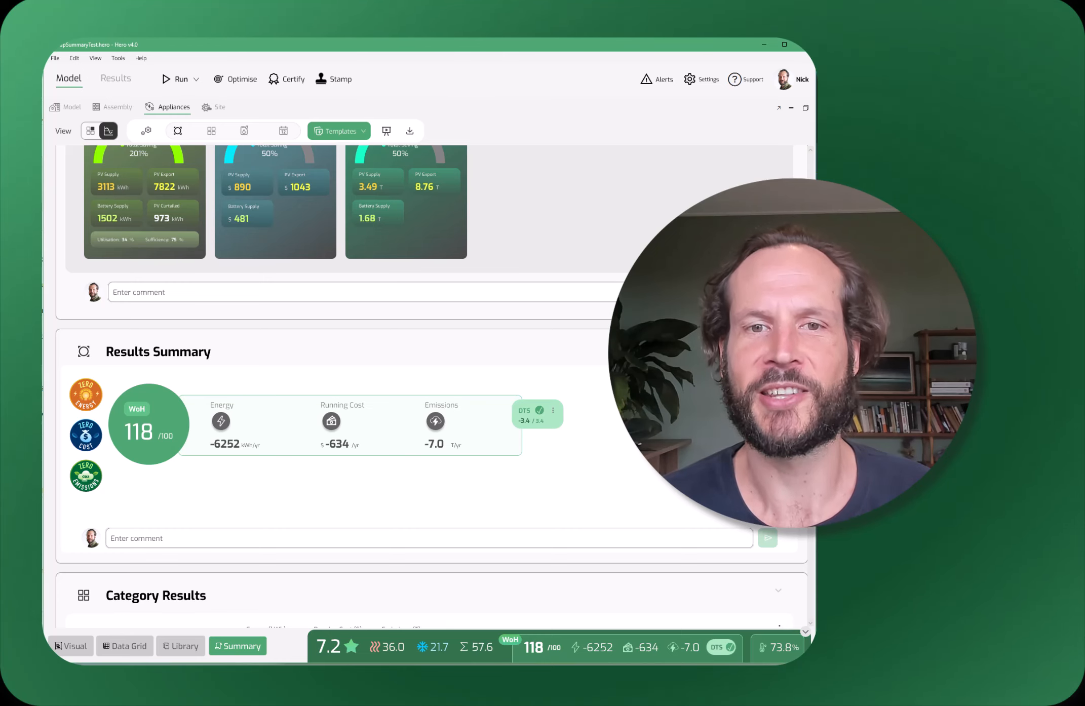
scroll(430, 386, "down", 5)
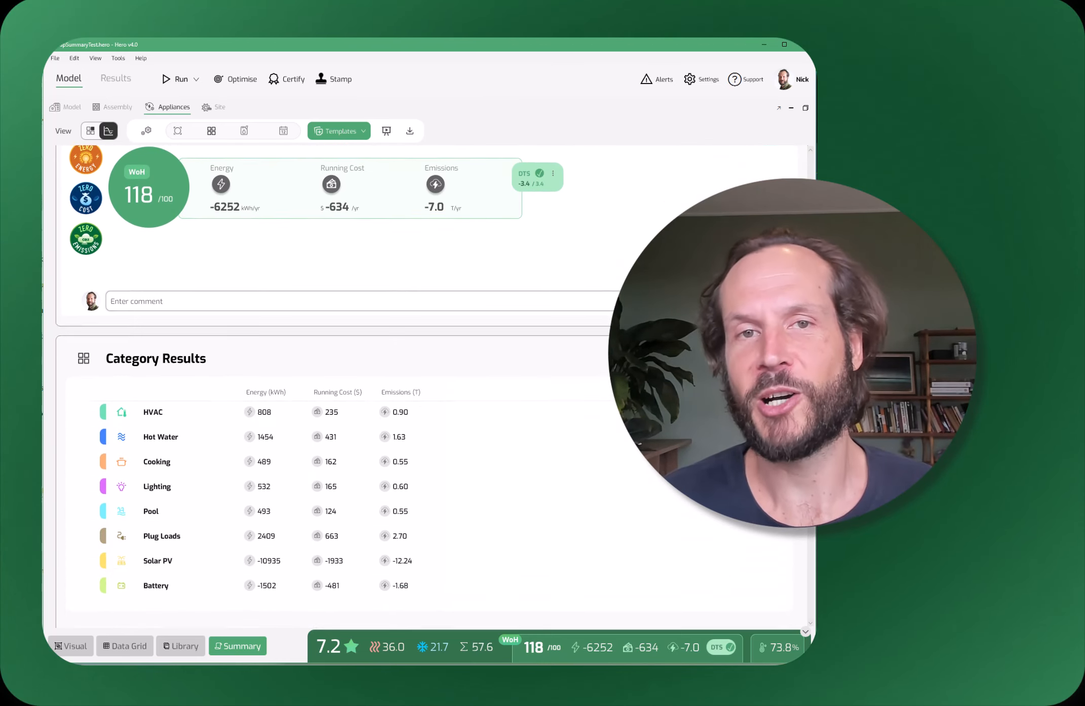
scroll(430, 386, "down", 3)
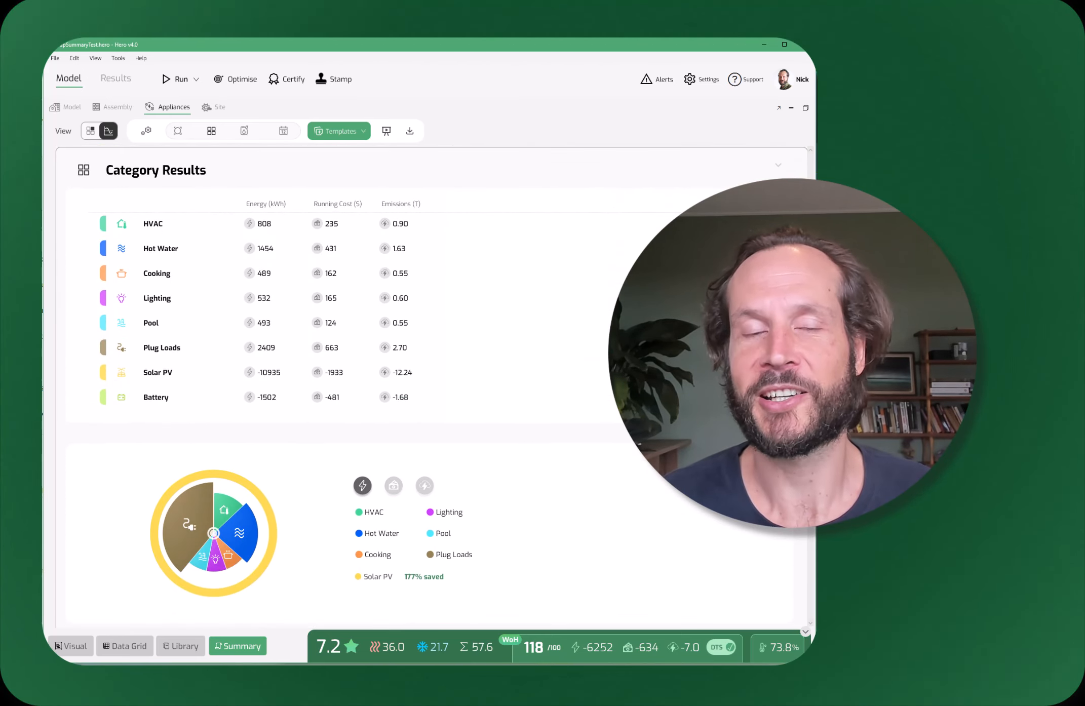
scroll(808, 529, "down", 5)
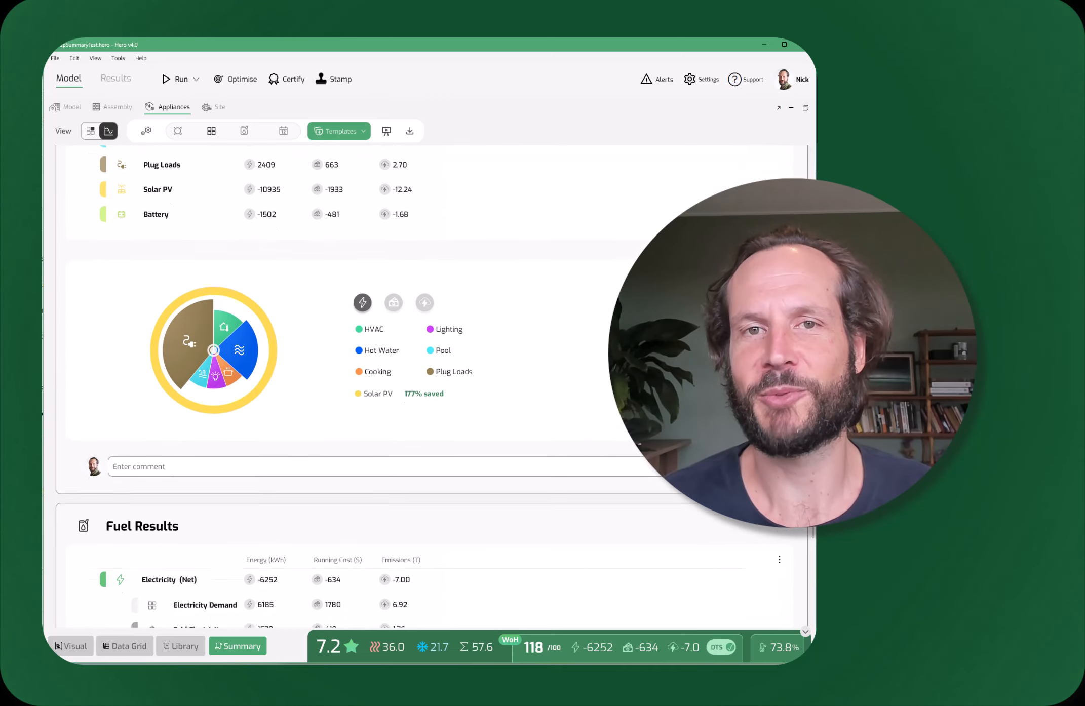
scroll(808, 530, "down", 4)
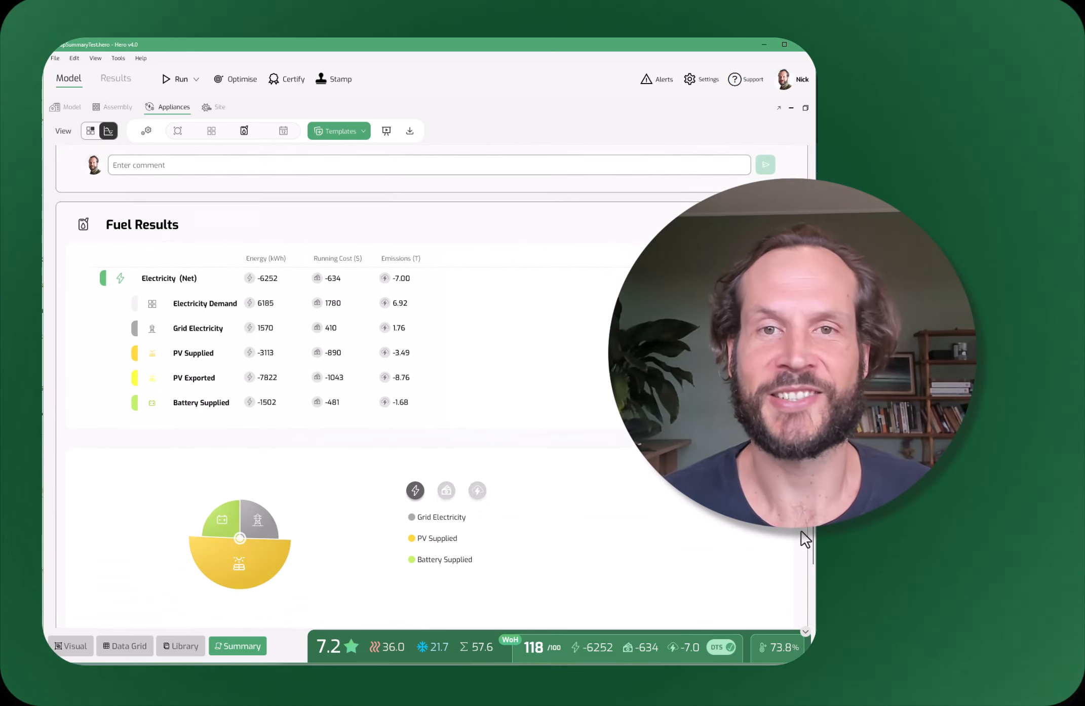
scroll(800, 534, "down", 8)
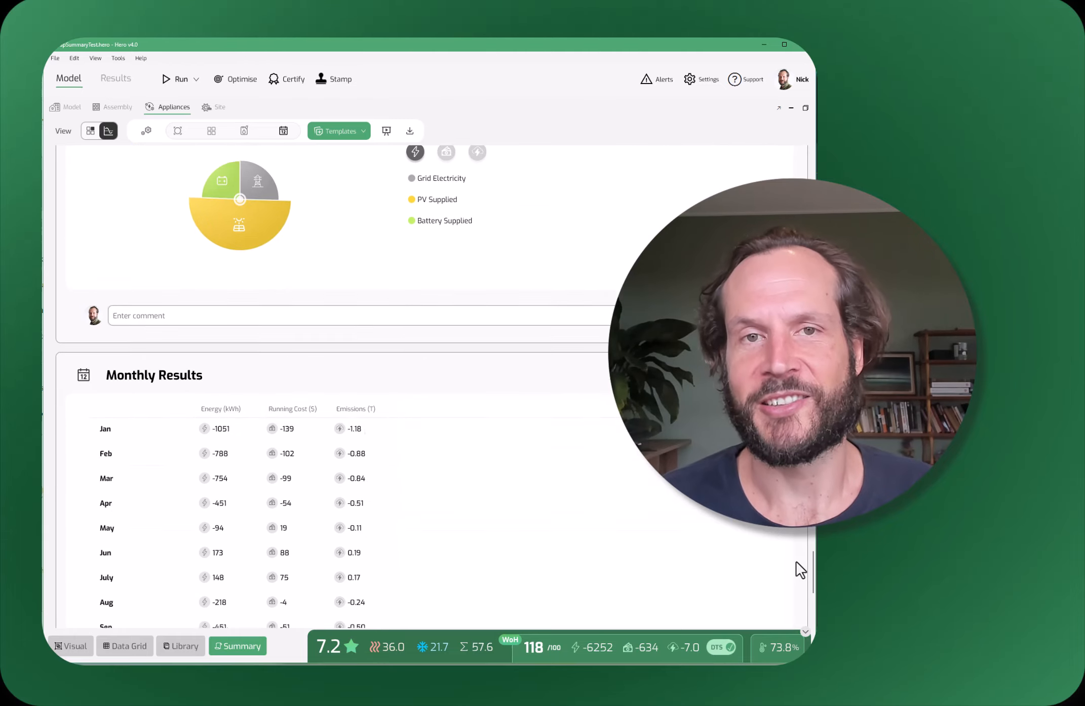
scroll(796, 566, "down", 5)
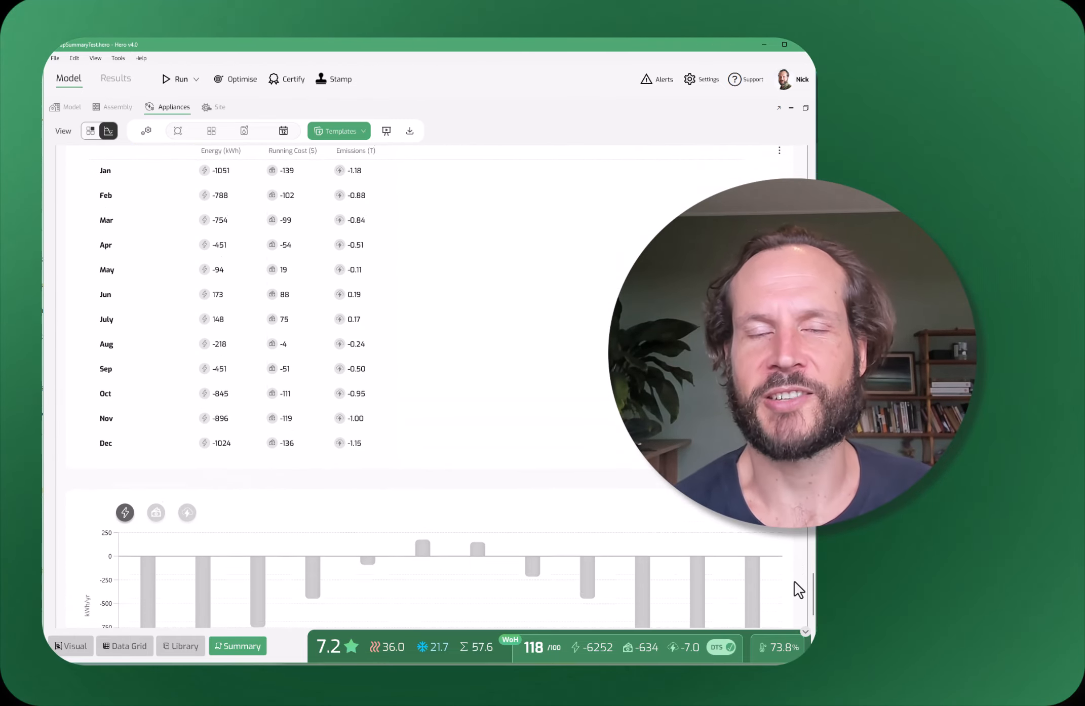
scroll(795, 589, "down", 1)
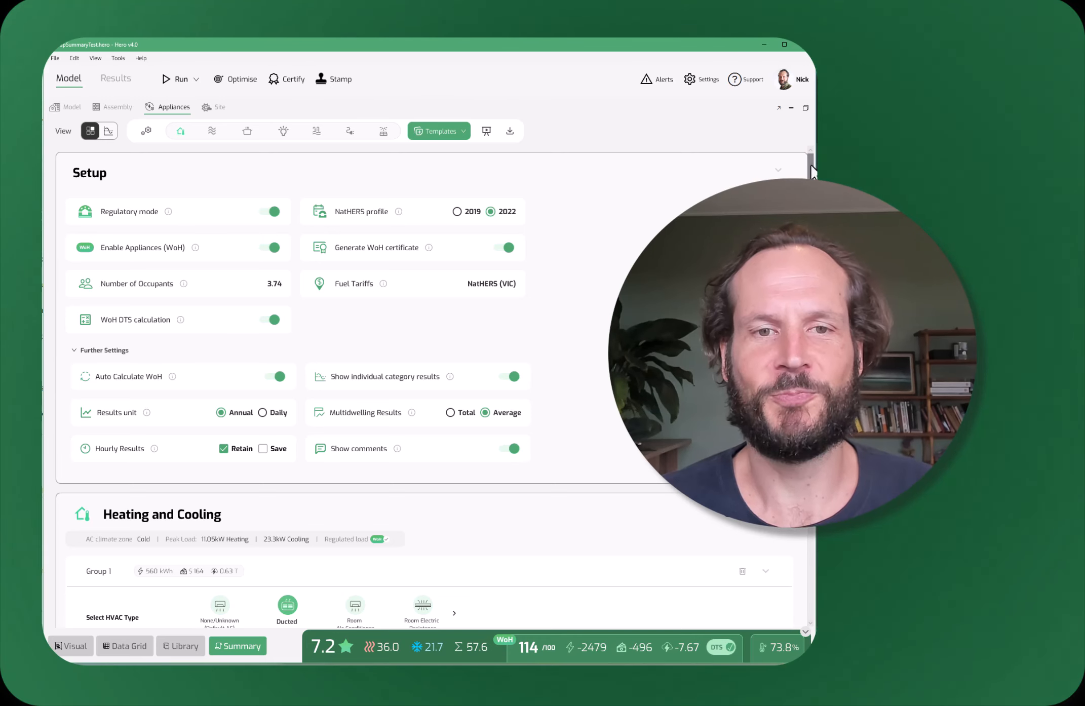
Select Solar Electric Boost (Peak) as the hot water system in place of Gas Instantaneous
left_click_drag(811, 166, 811, 190)
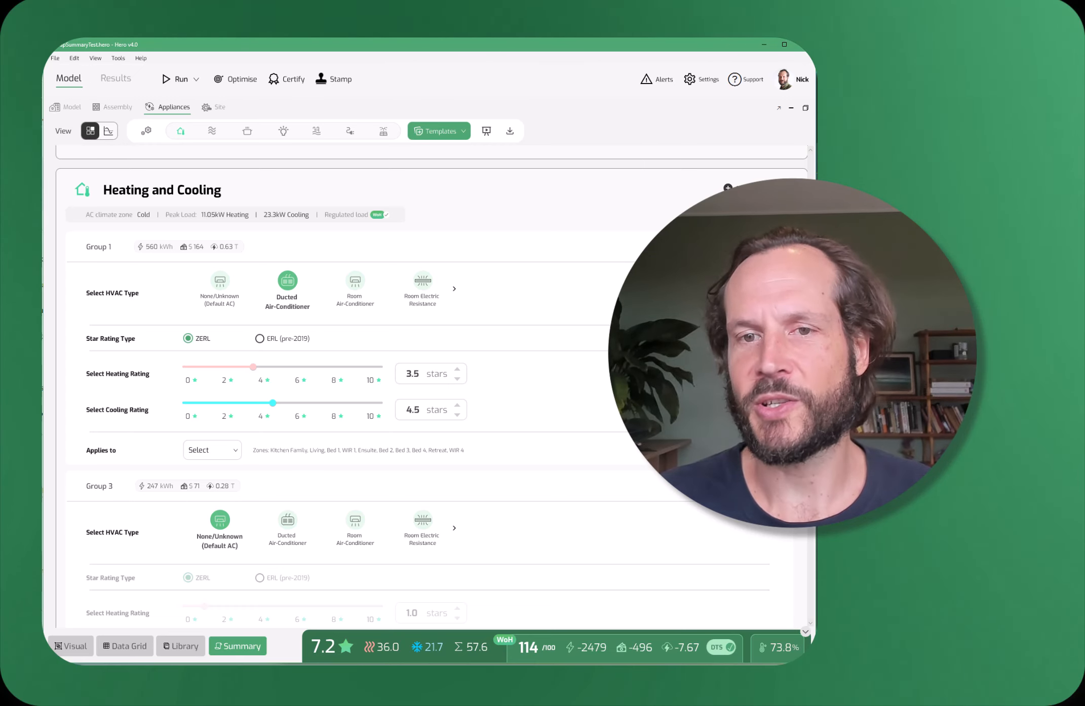
left_click_drag(811, 191, 811, 238)
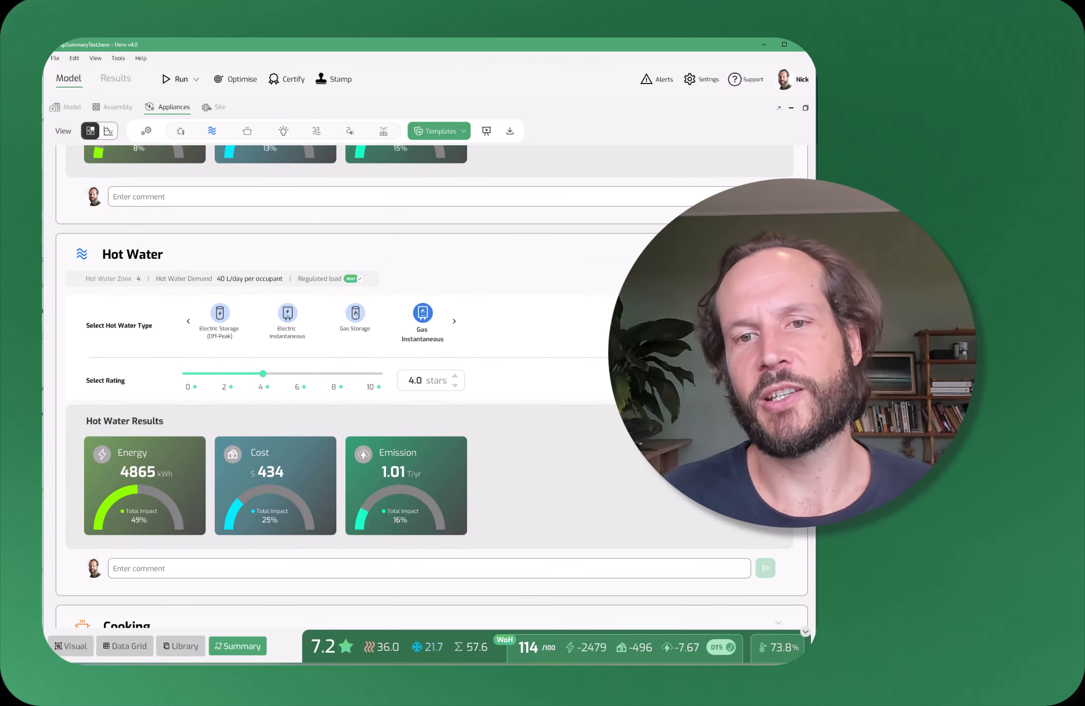
left_click(454, 328)
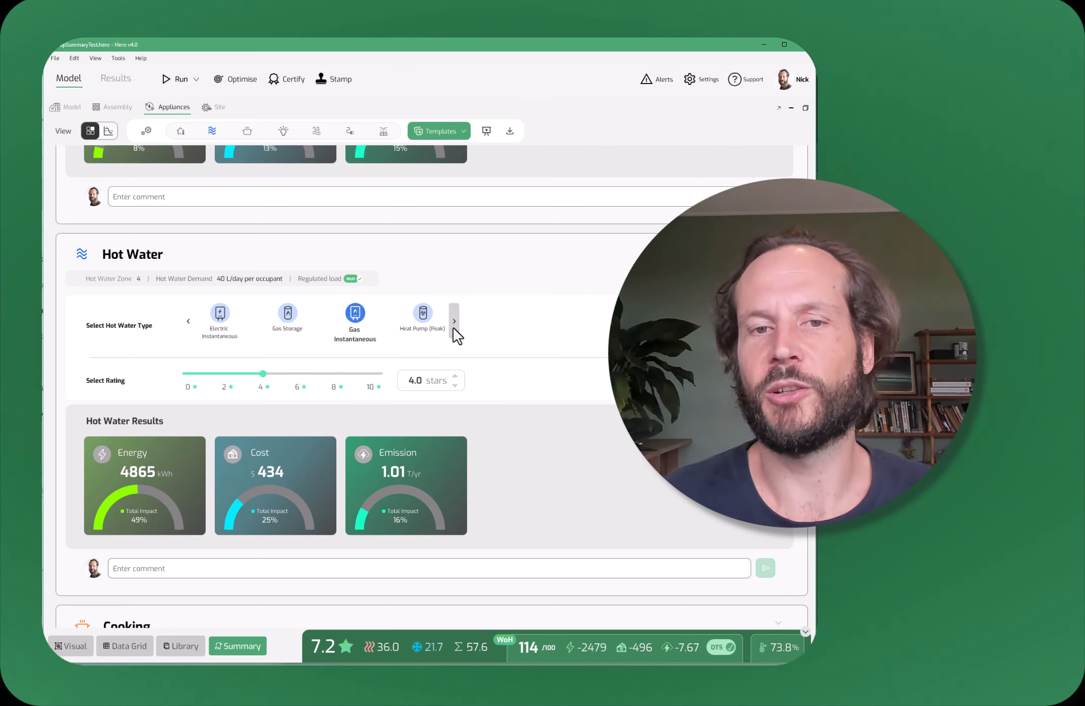
left_click(454, 329)
left_click(455, 329)
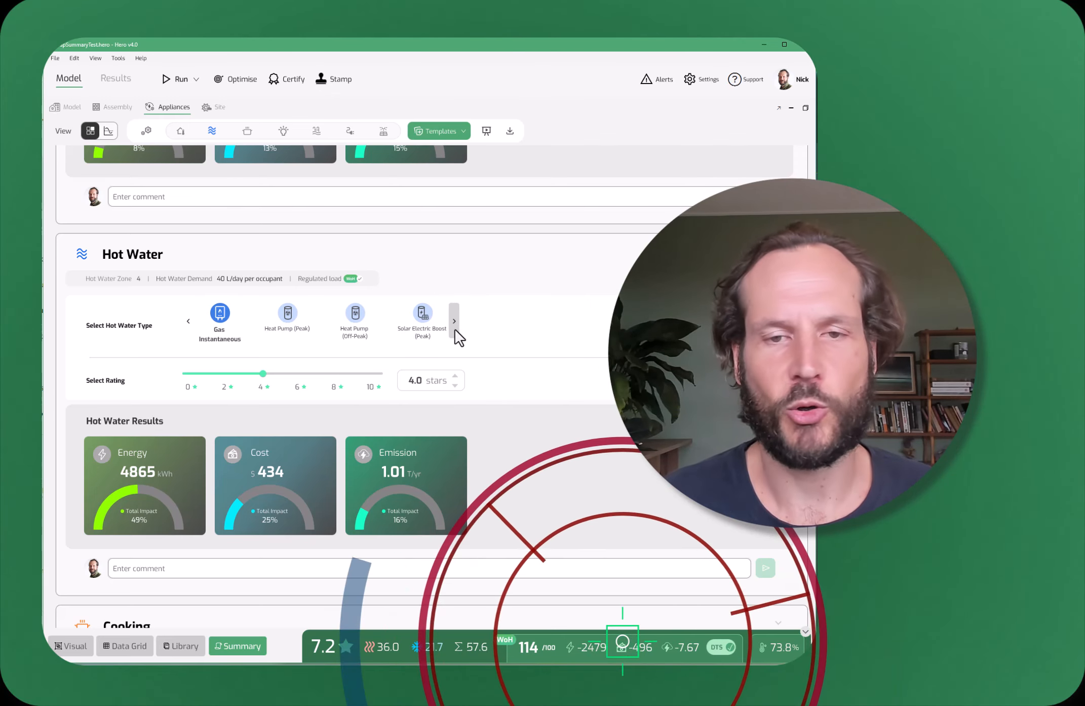
left_click(454, 328)
left_click(455, 329)
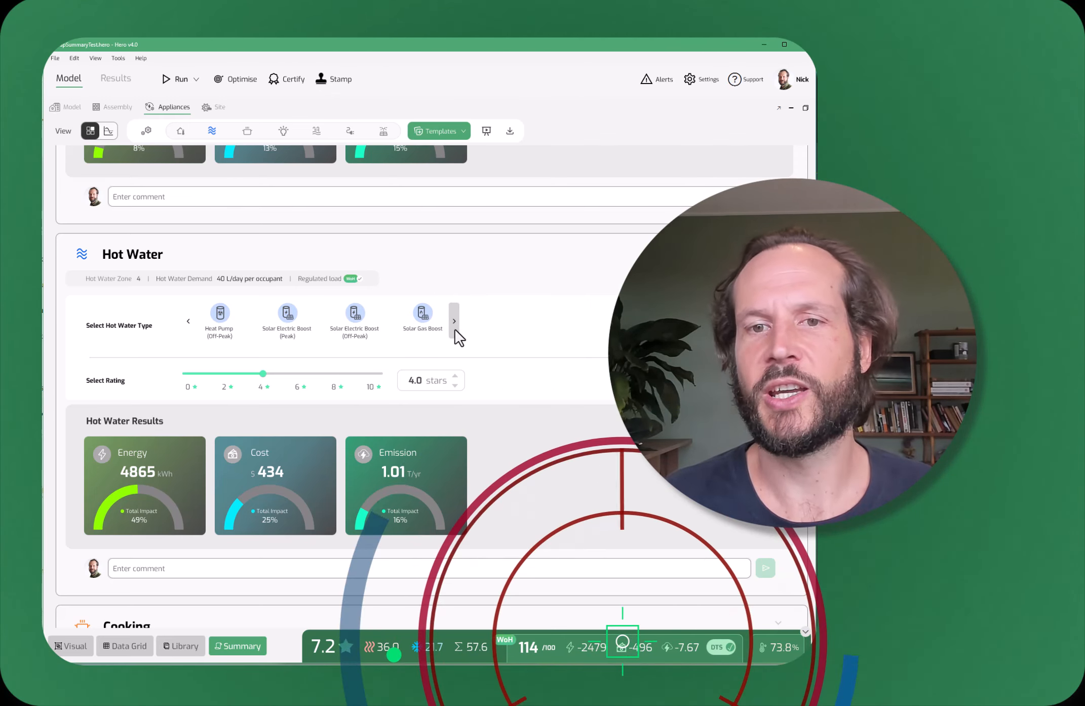
left_click(290, 316)
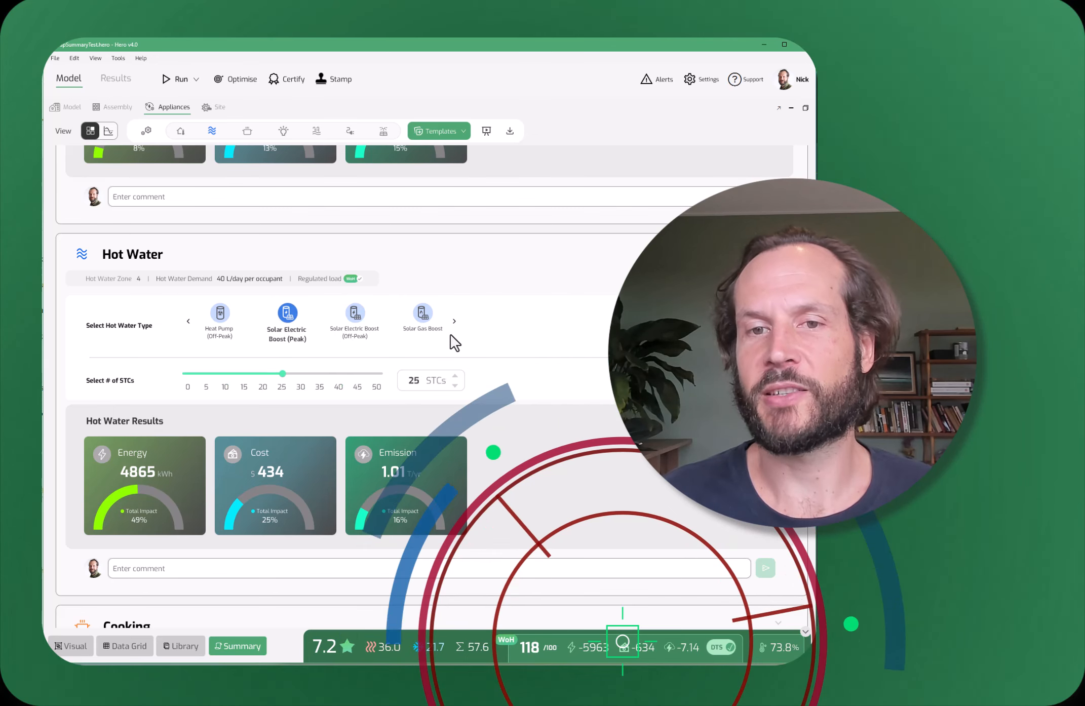
Change the cooktop type from Gas to Induction in the Cooking section, keeping the Electric oven
scroll(415, 543, "down", 3)
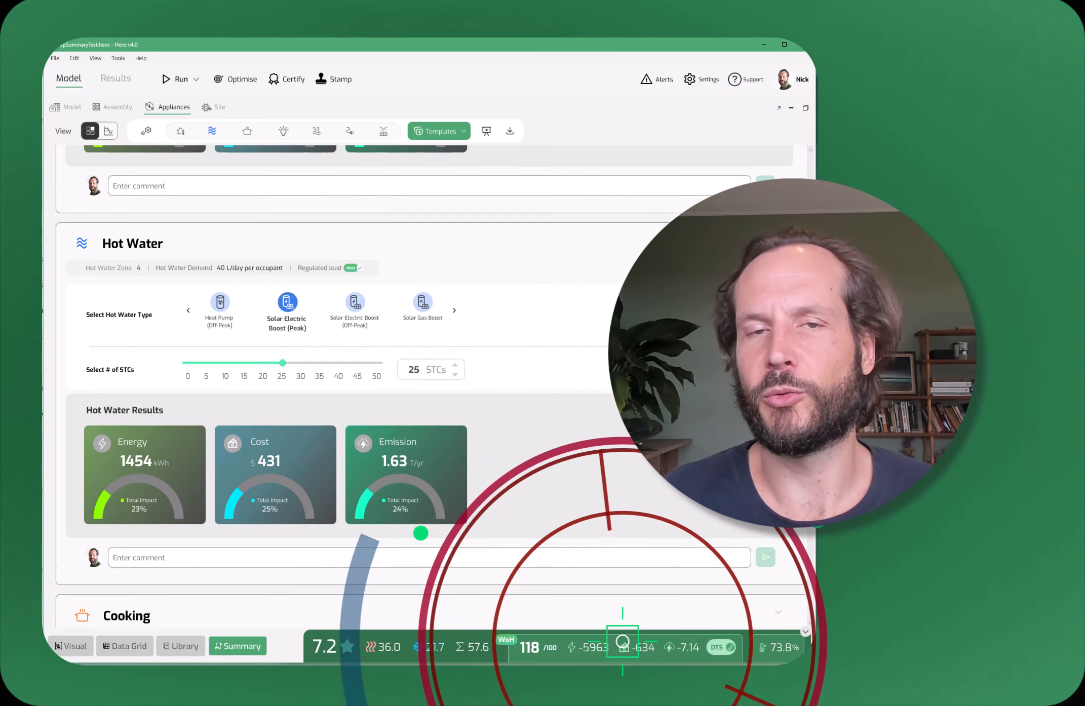
scroll(415, 543, "down", 6)
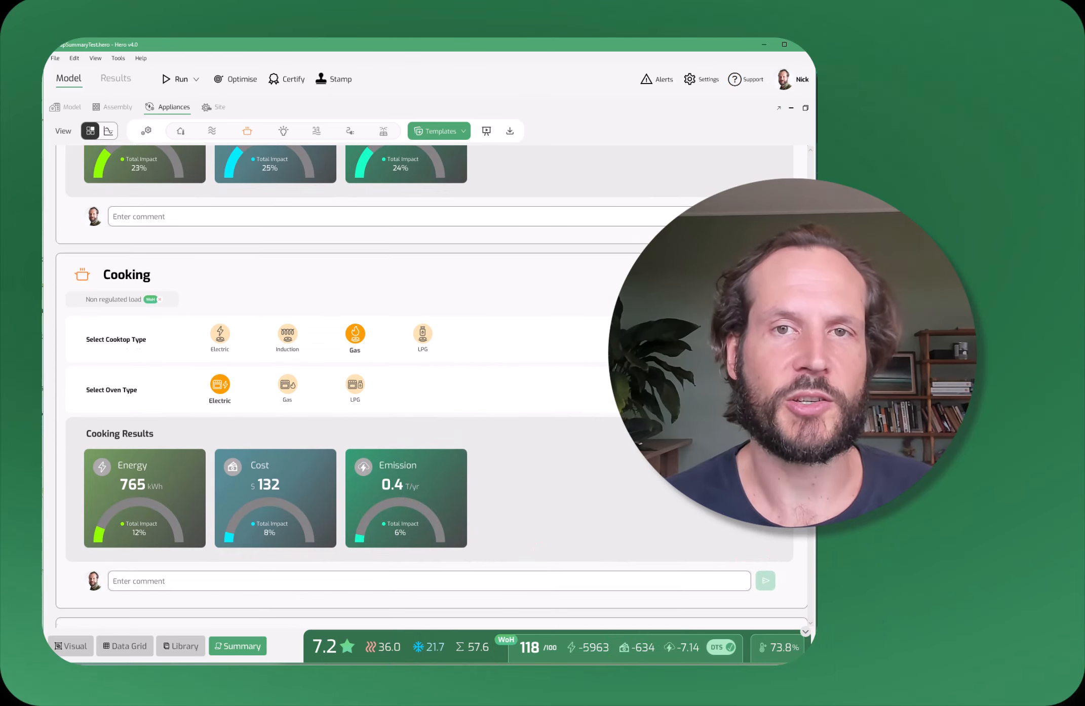
left_click(290, 342)
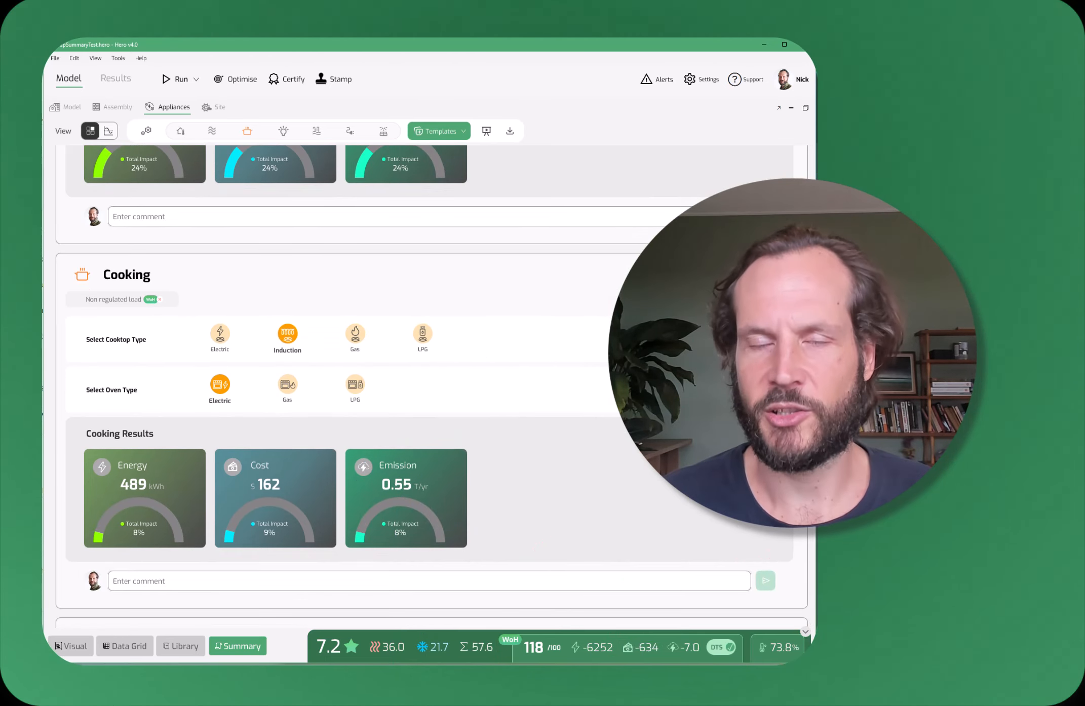
Review the inputs and the energy, cost and emission results of the Lighting, Pool, Plug-Loads, and Solar and Batteries sections
scroll(425, 385, "down", 8)
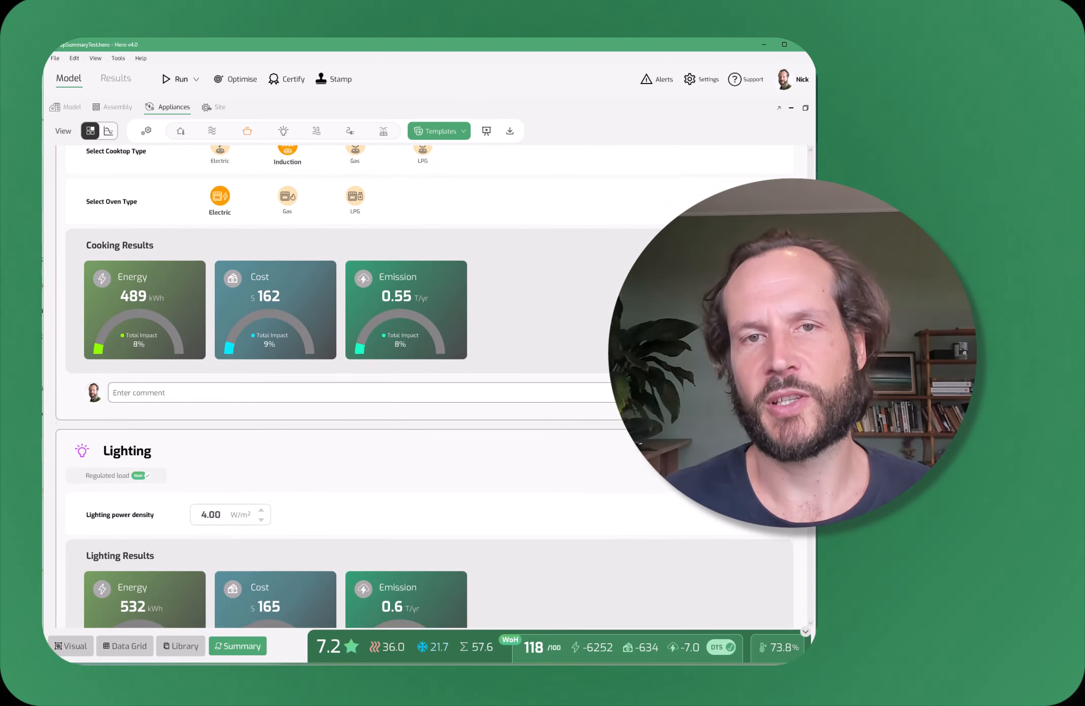
scroll(380, 386, "down", 6)
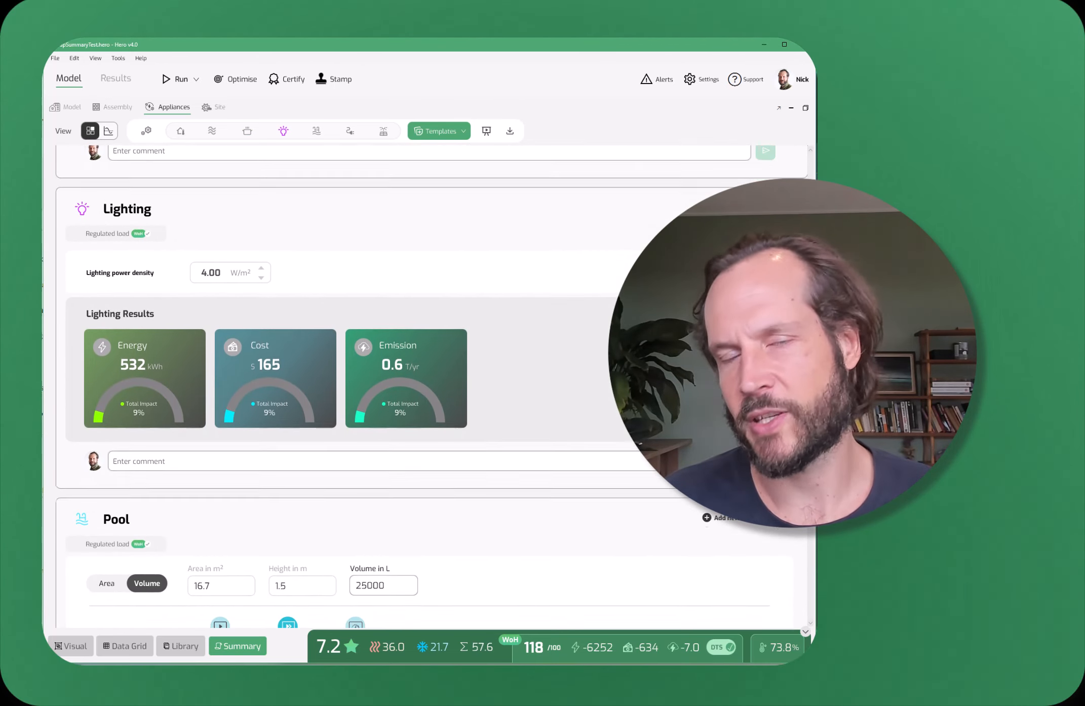
scroll(424, 385, "down", 4)
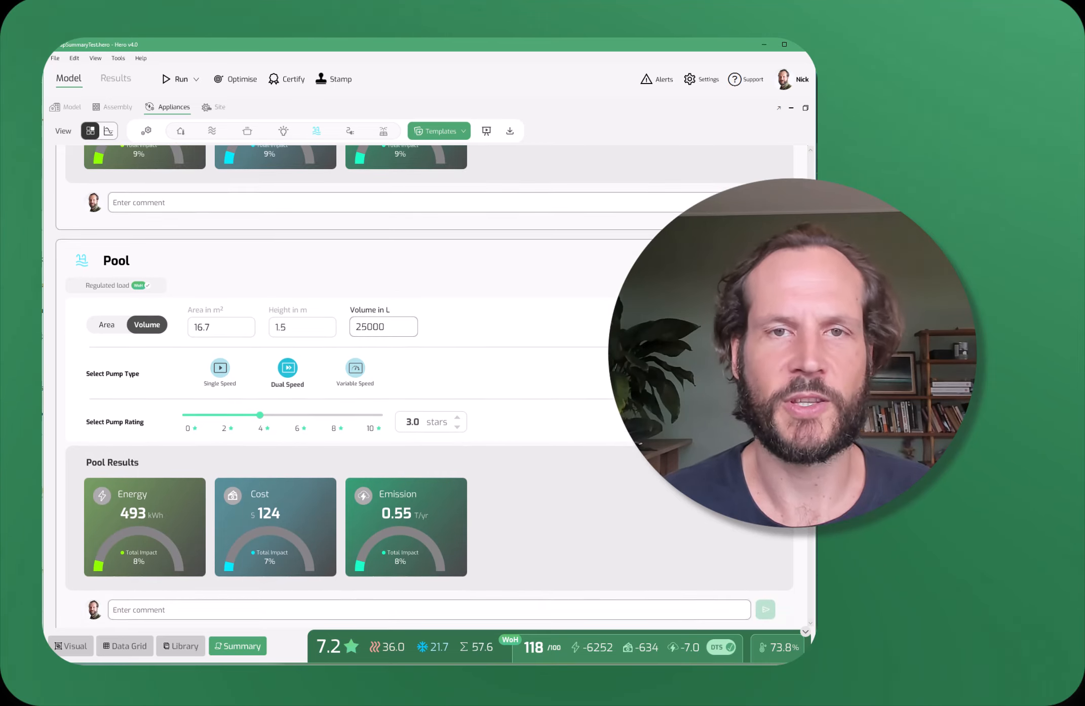
scroll(426, 385, "down", 9)
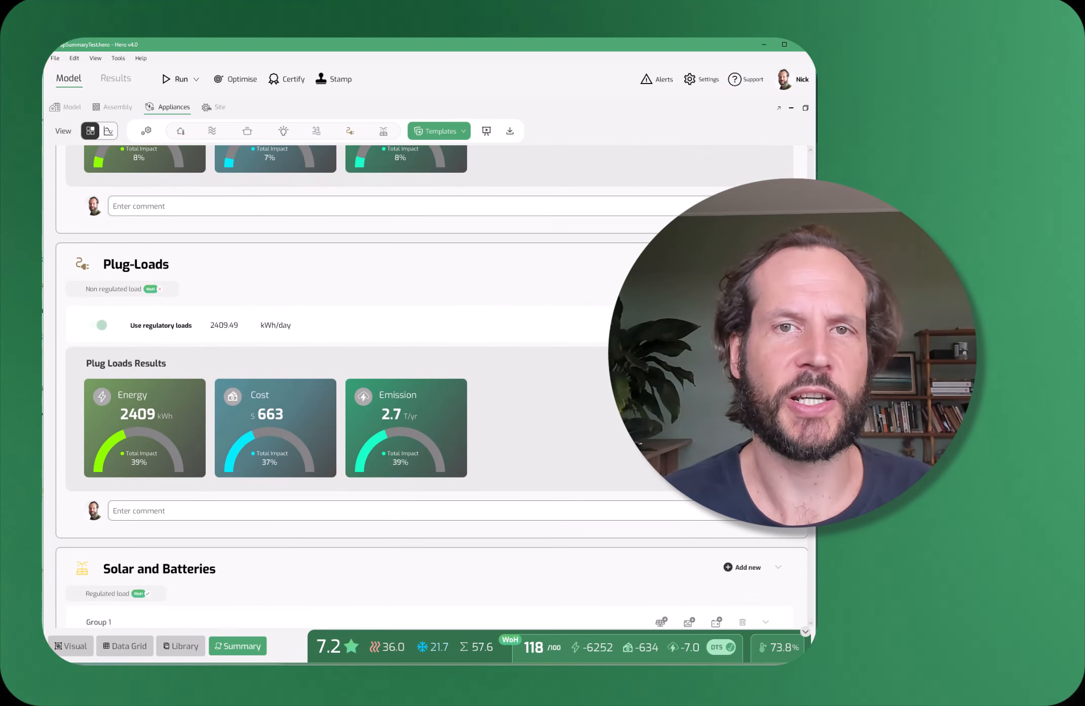
scroll(426, 385, "down", 3)
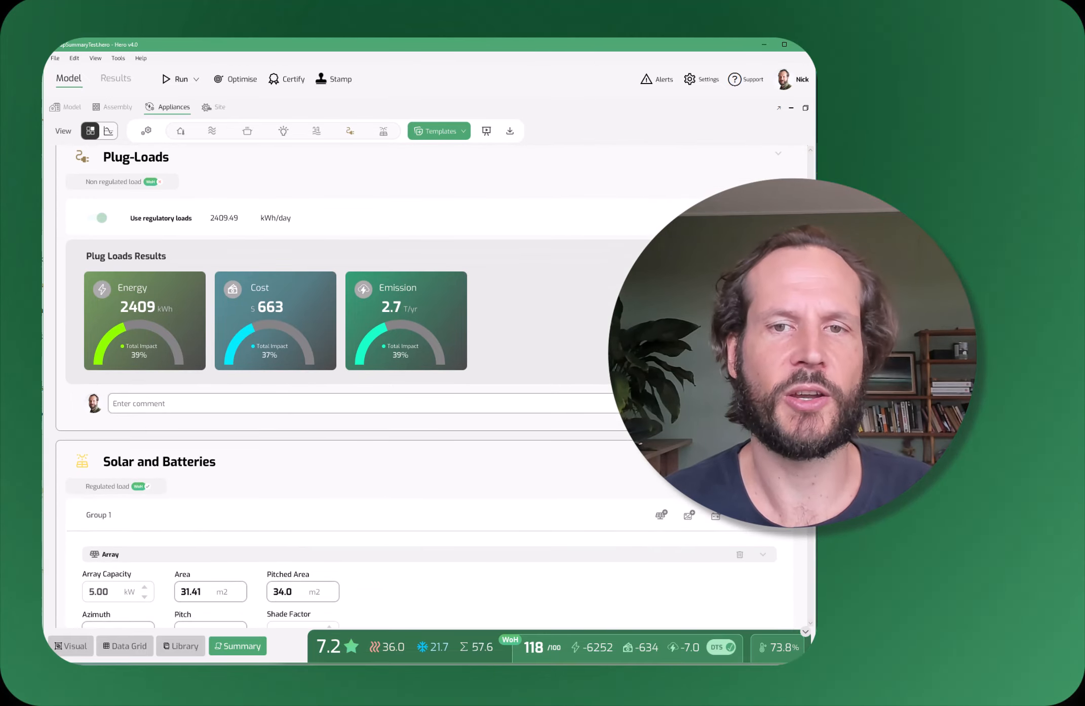
scroll(425, 385, "down", 5)
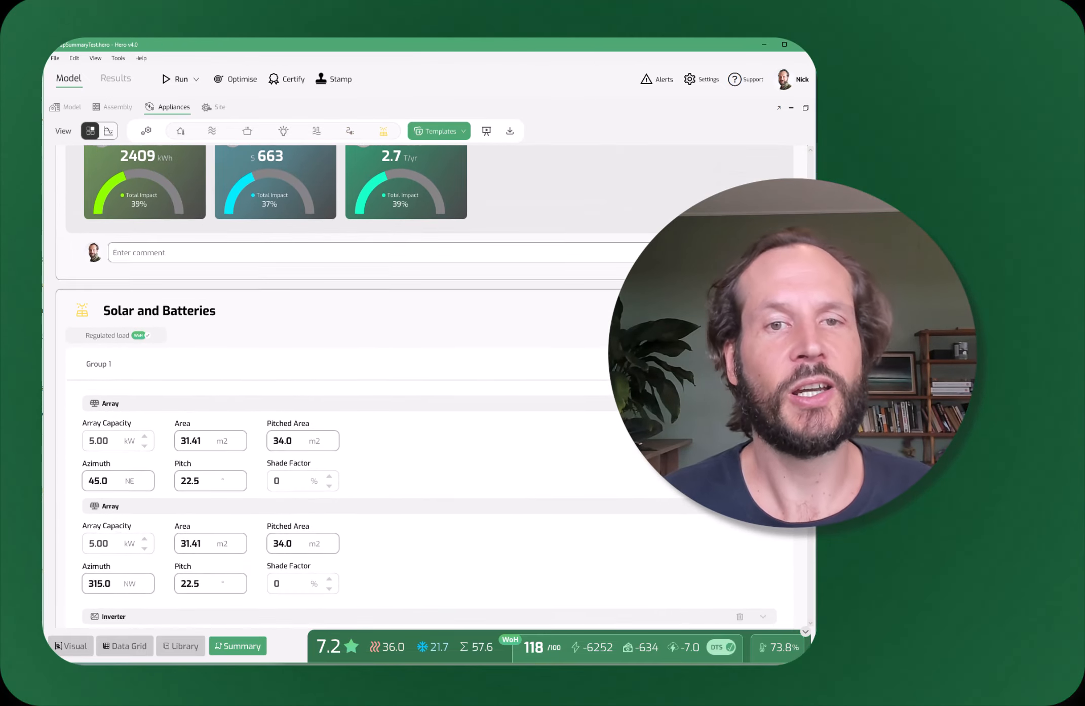
scroll(426, 385, "down", 2)
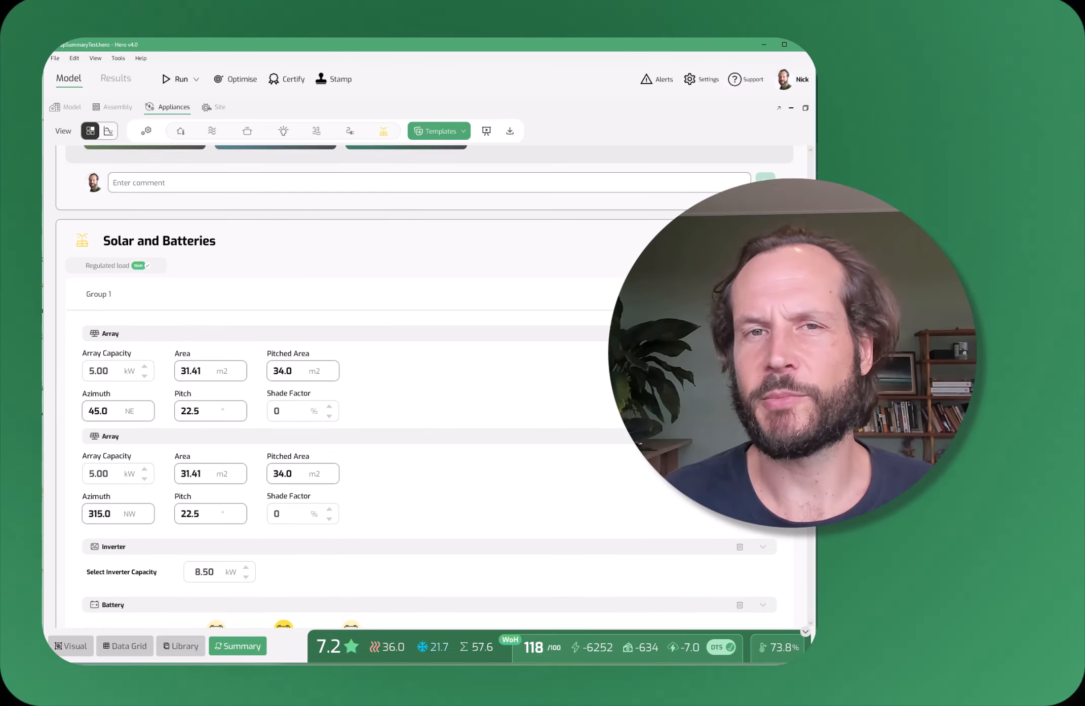
scroll(426, 385, "down", 7)
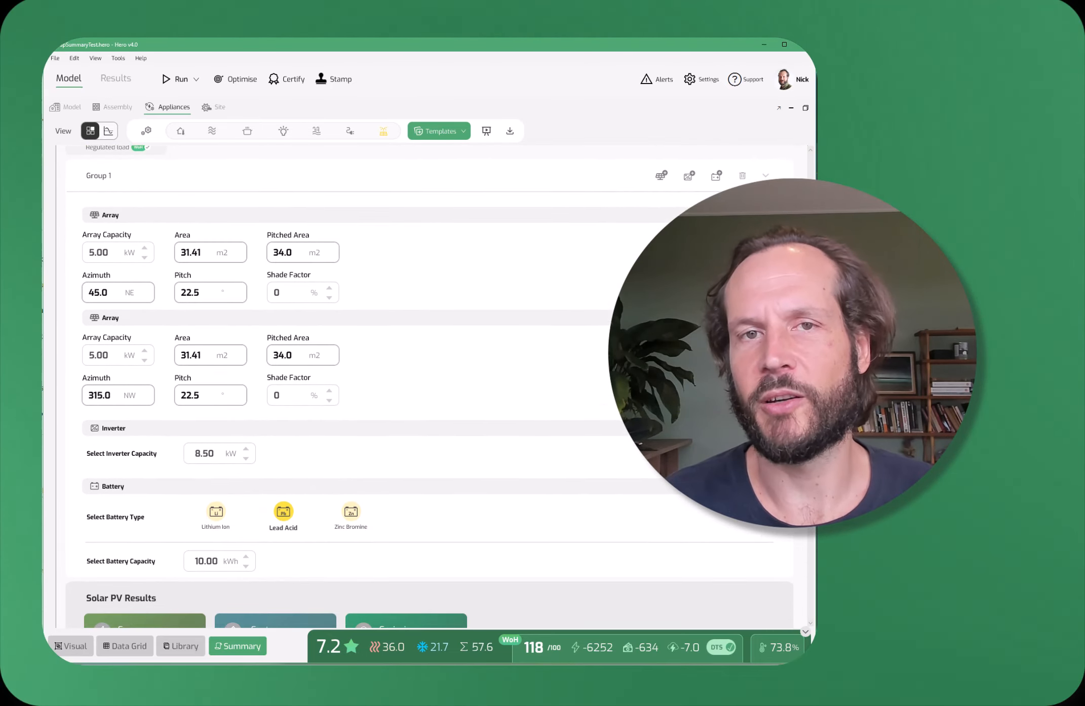
scroll(426, 385, "down", 4)
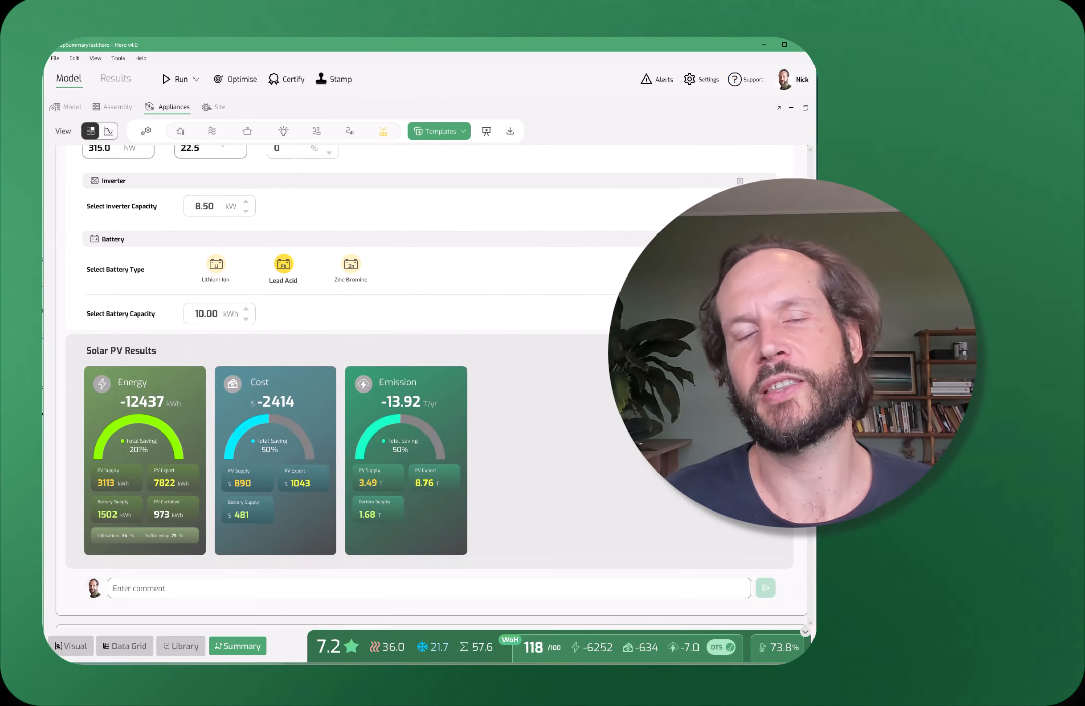
scroll(425, 385, "down", 8)
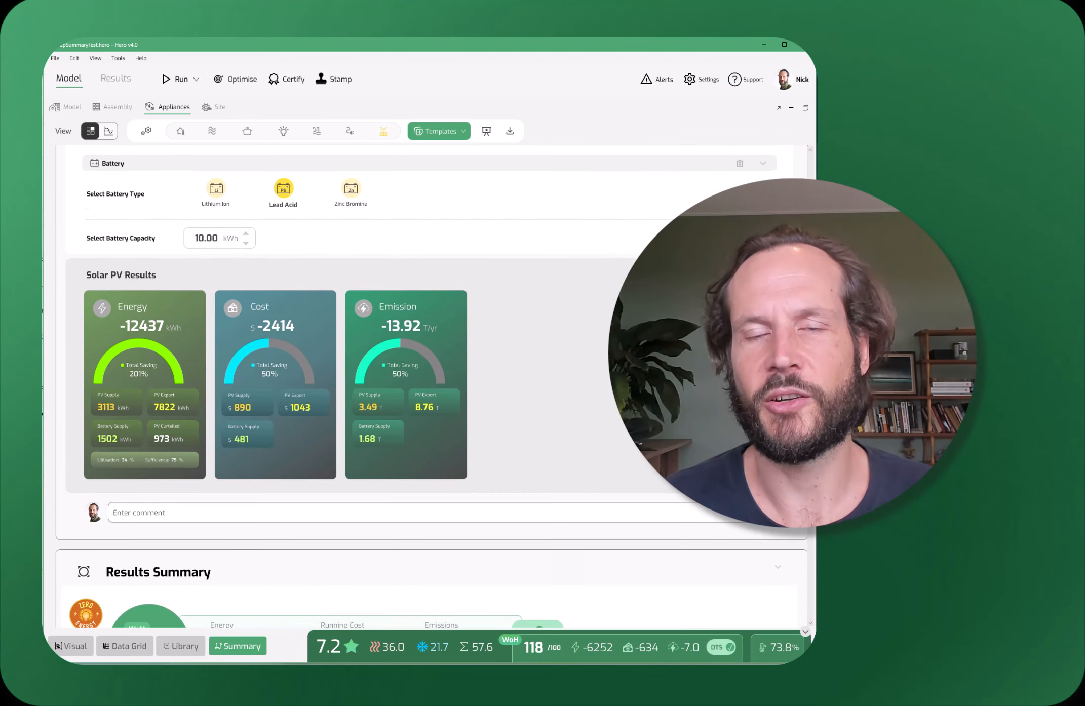
Examine the whole-of-home Results Summary and the Category, Fuel and Monthly Results for the all-electric appliance selection
scroll(425, 385, "down", 1)
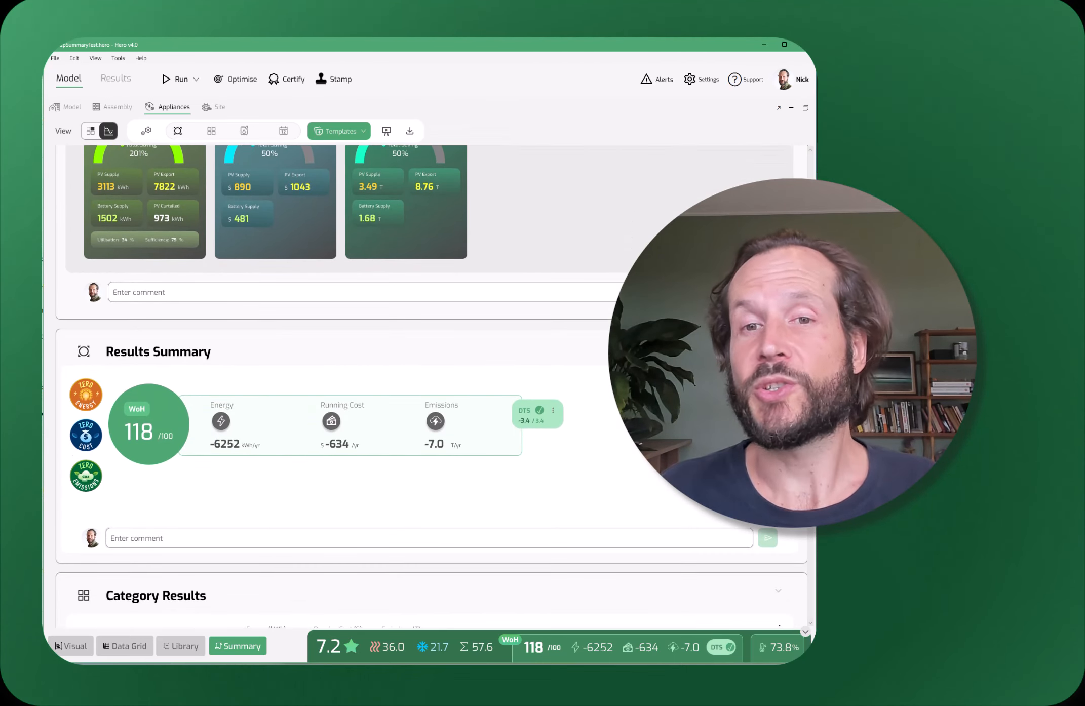
scroll(426, 385, "down", 9)
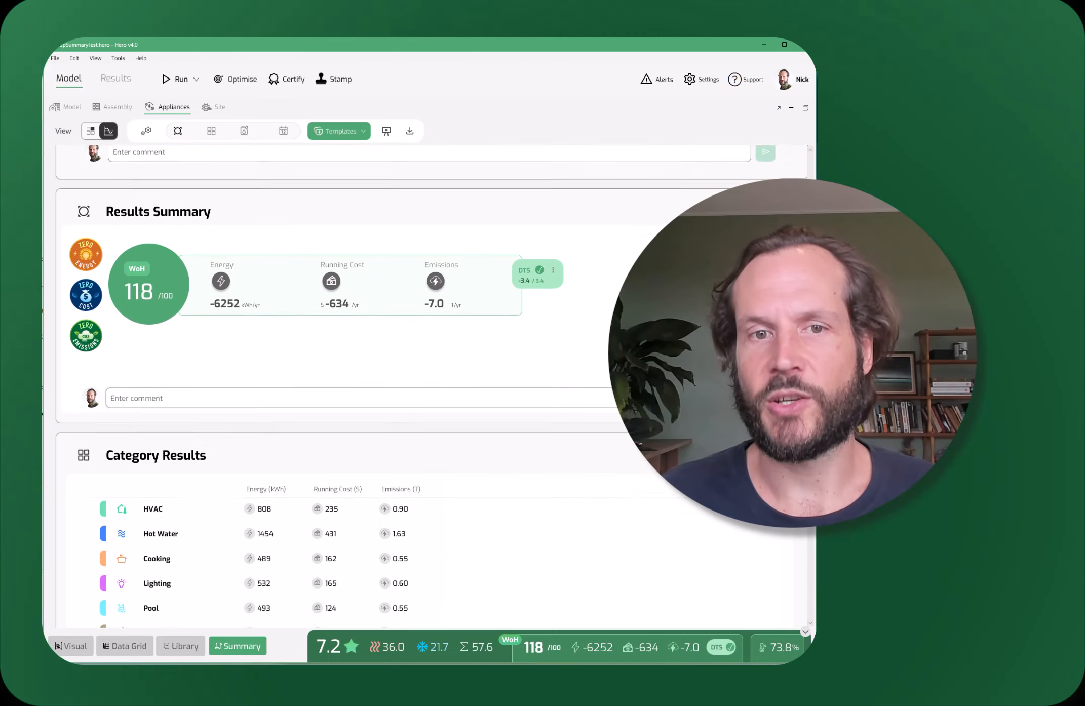
scroll(426, 385, "down", 4)
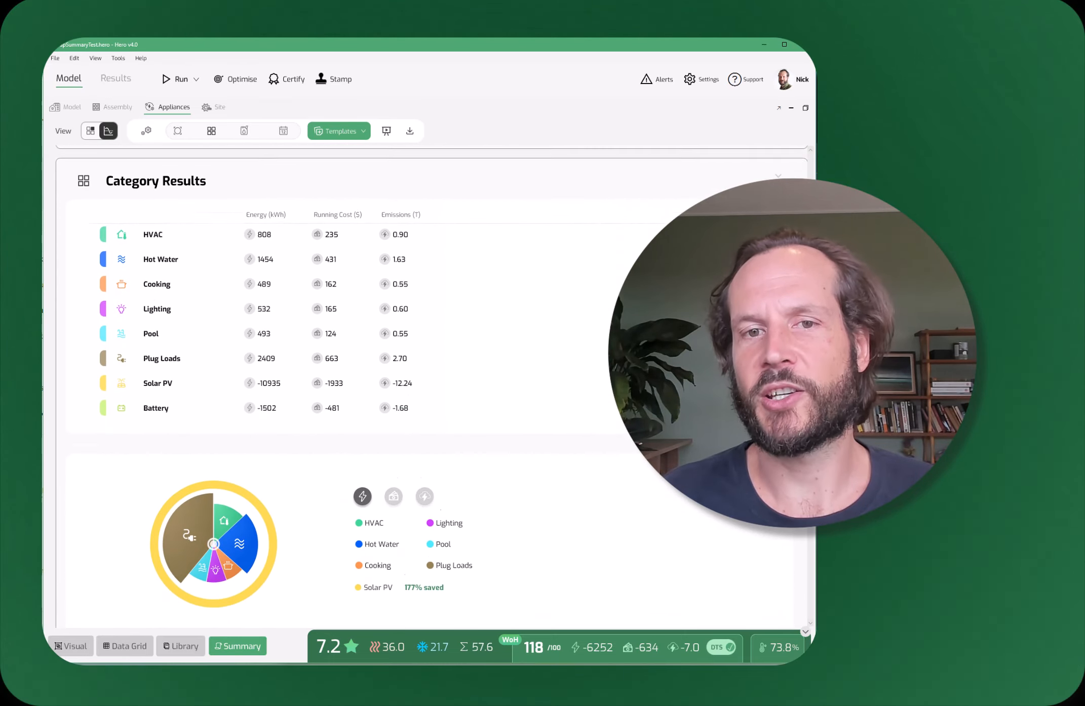
scroll(808, 528, "down", 8)
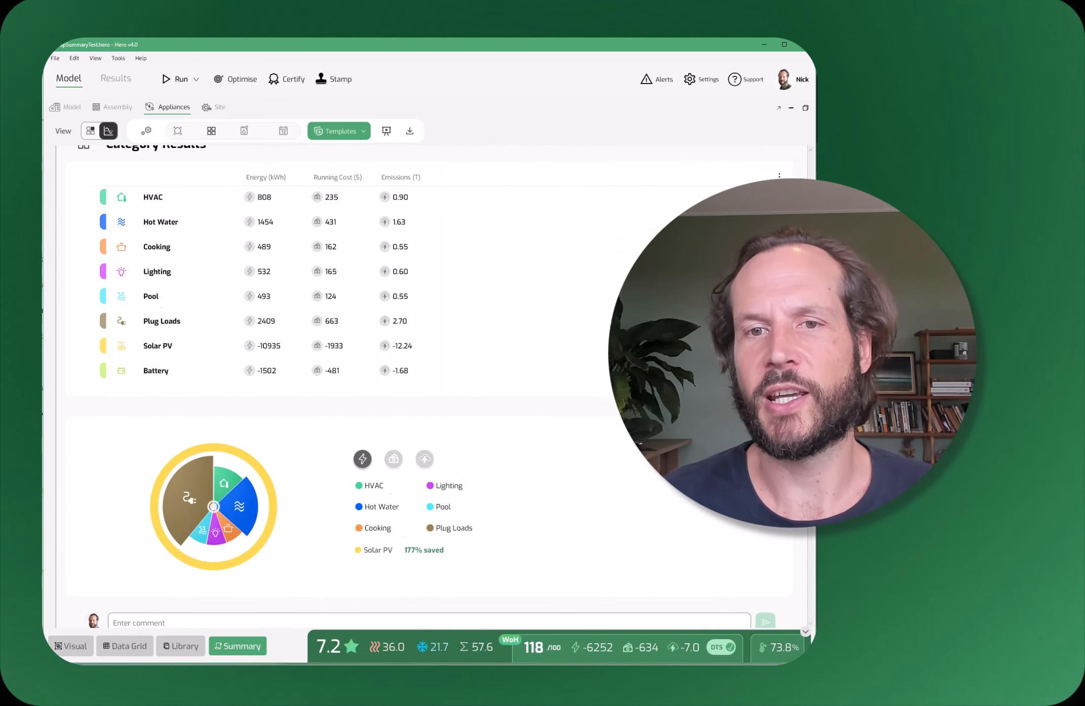
scroll(808, 528, "down", 6)
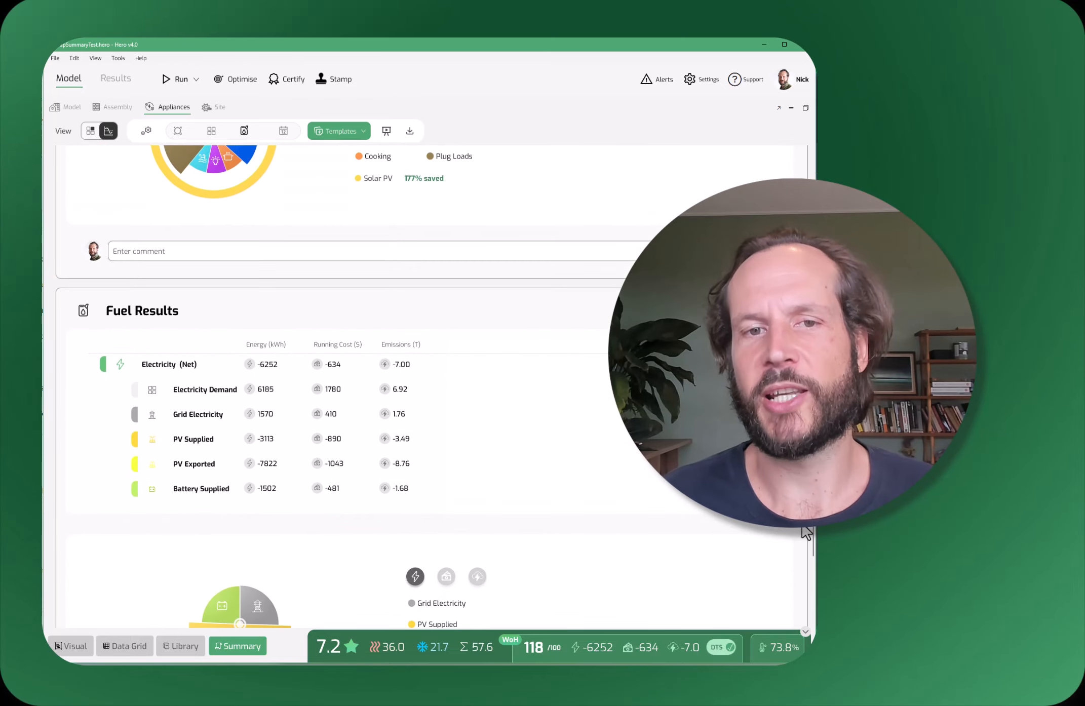
scroll(801, 532, "down", 12)
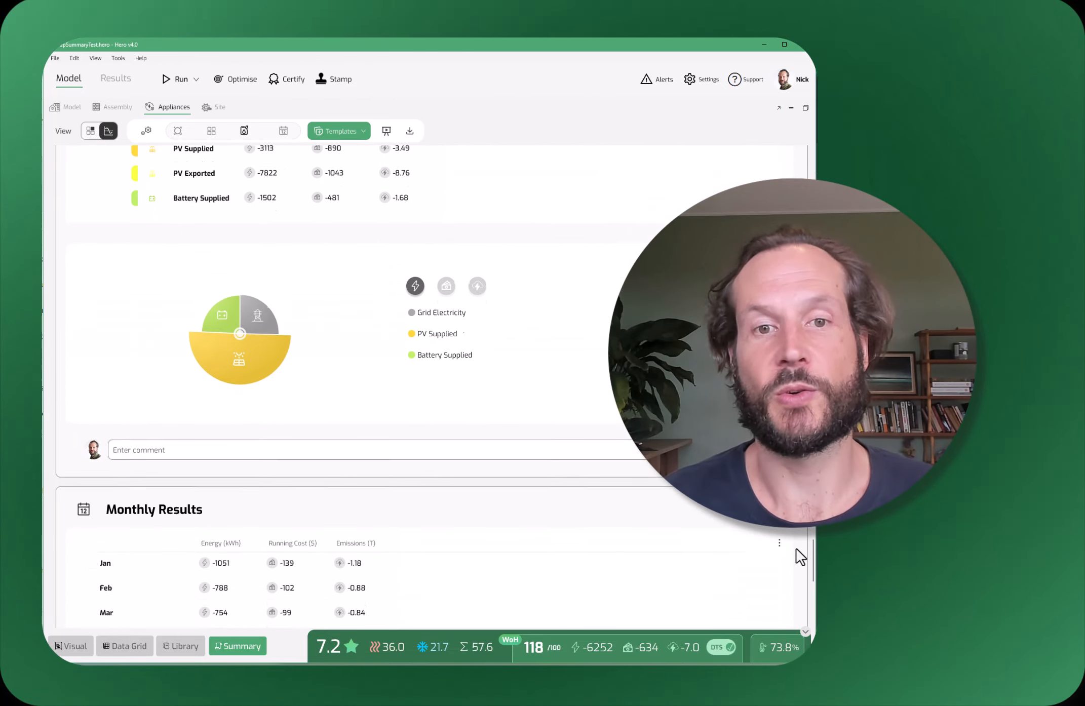
scroll(796, 565, "down", 7)
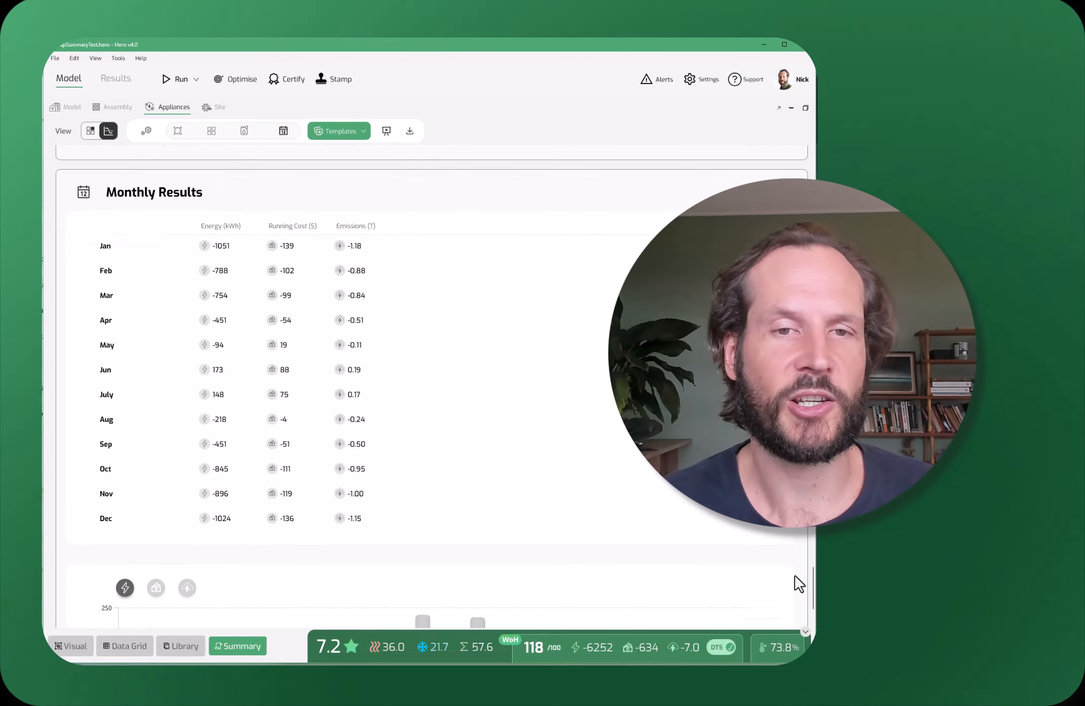
scroll(795, 588, "down", 2)
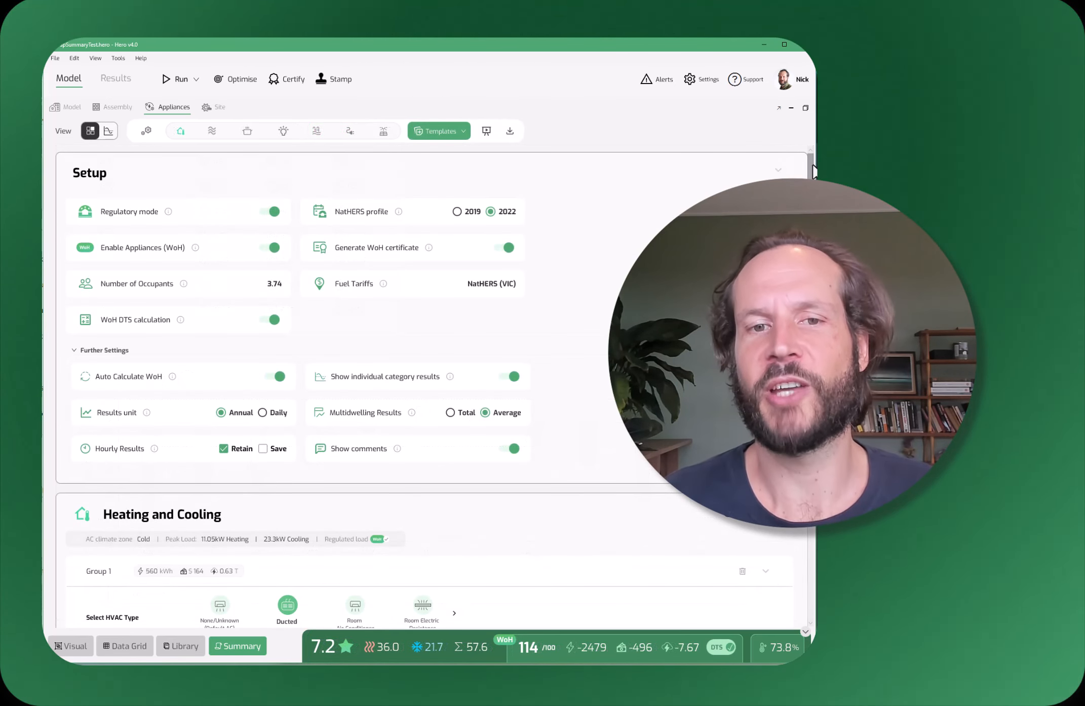
scroll(811, 171, "down", 3)
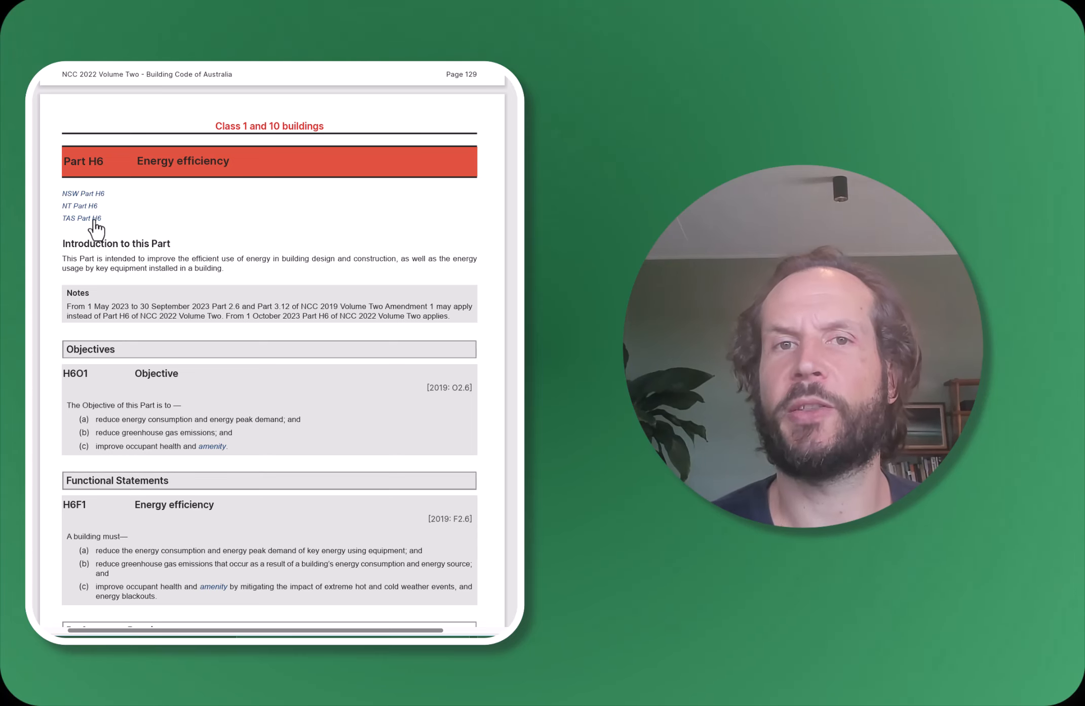
Read Part H6 Energy efficiency of NCC 2022 Volume Two, covering the objective, functional statements, and requirements H6P1 and H6P2
scroll(94, 223, "down", 2)
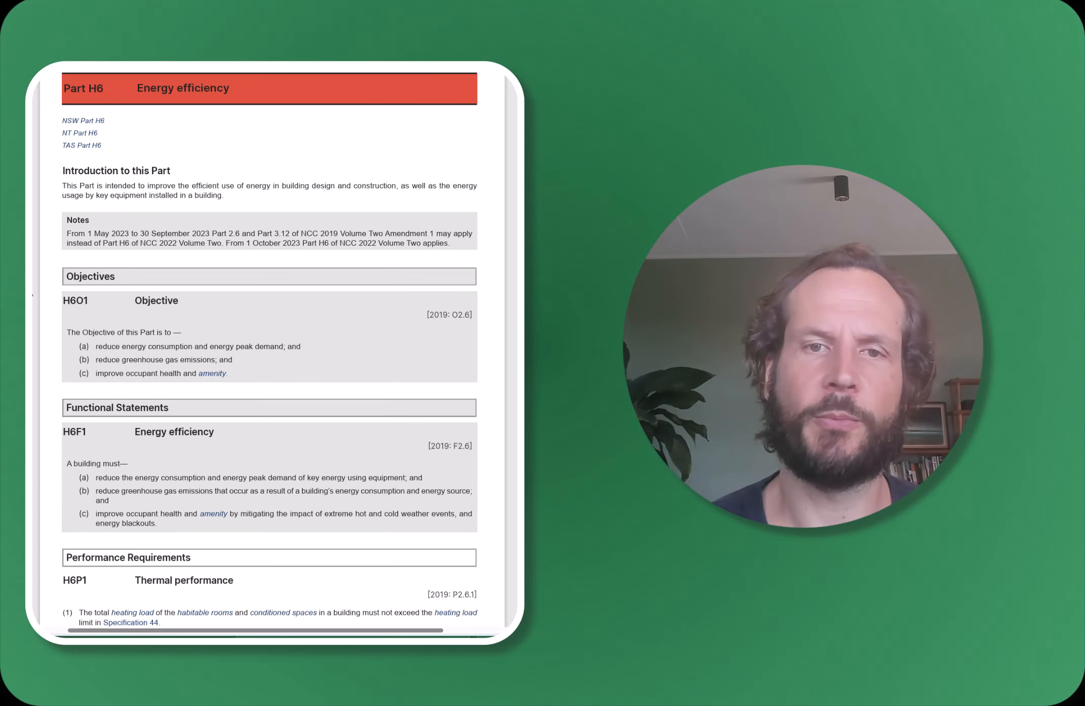
scroll(269, 350, "down", 3)
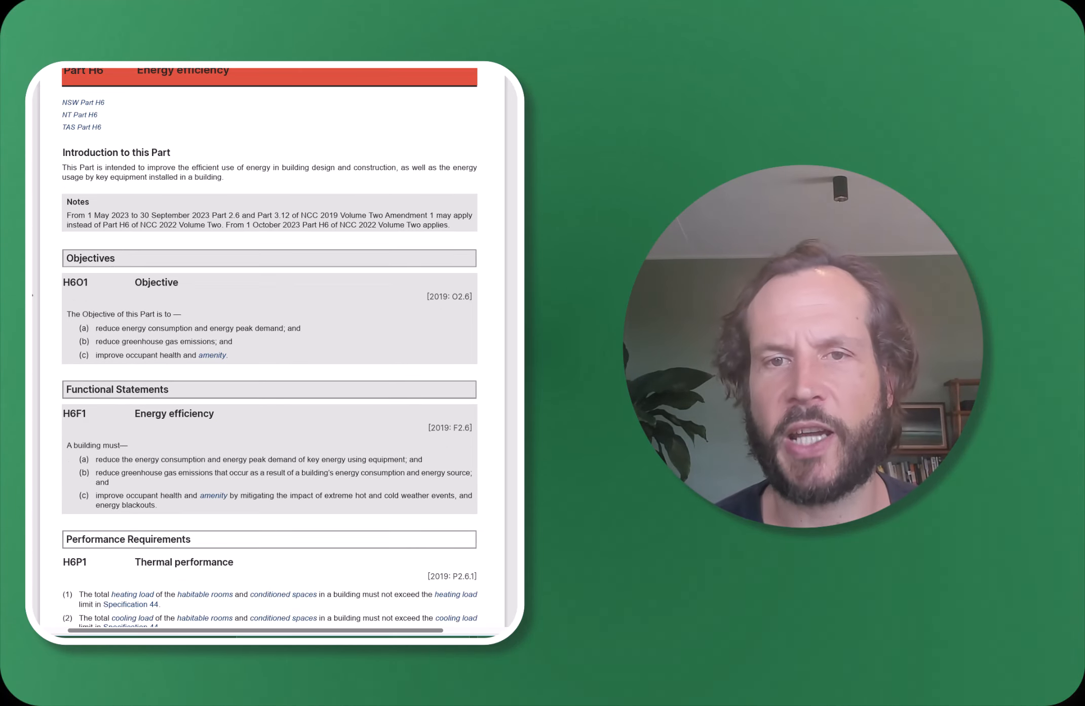
scroll(268, 350, "down", 4)
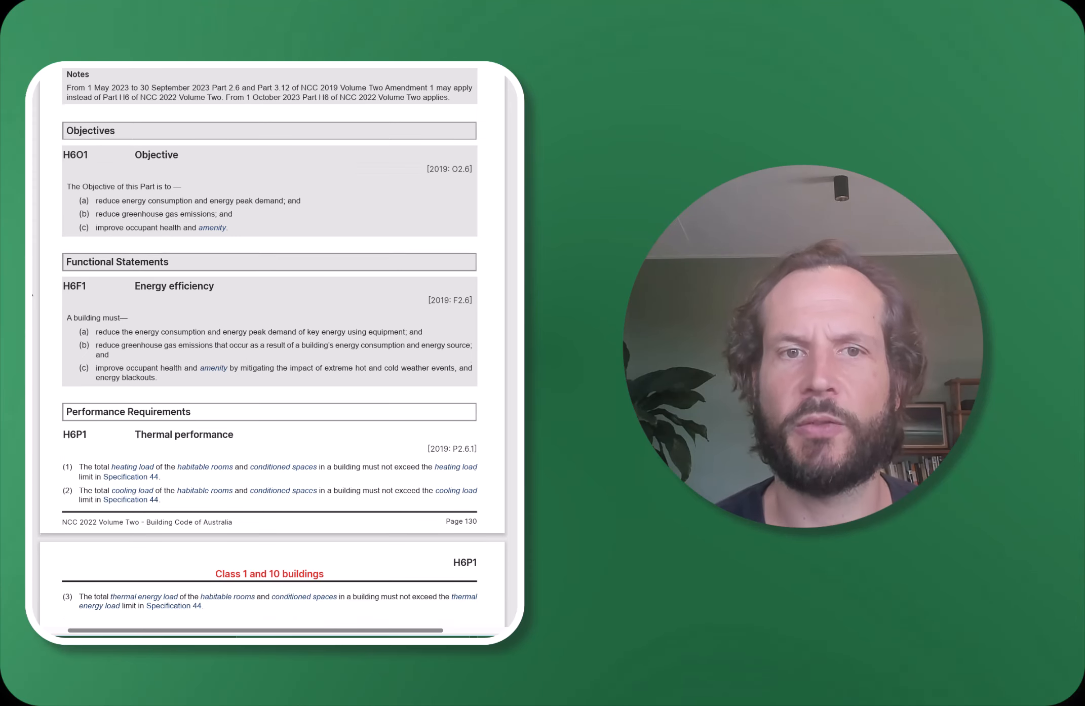
scroll(269, 350, "down", 1)
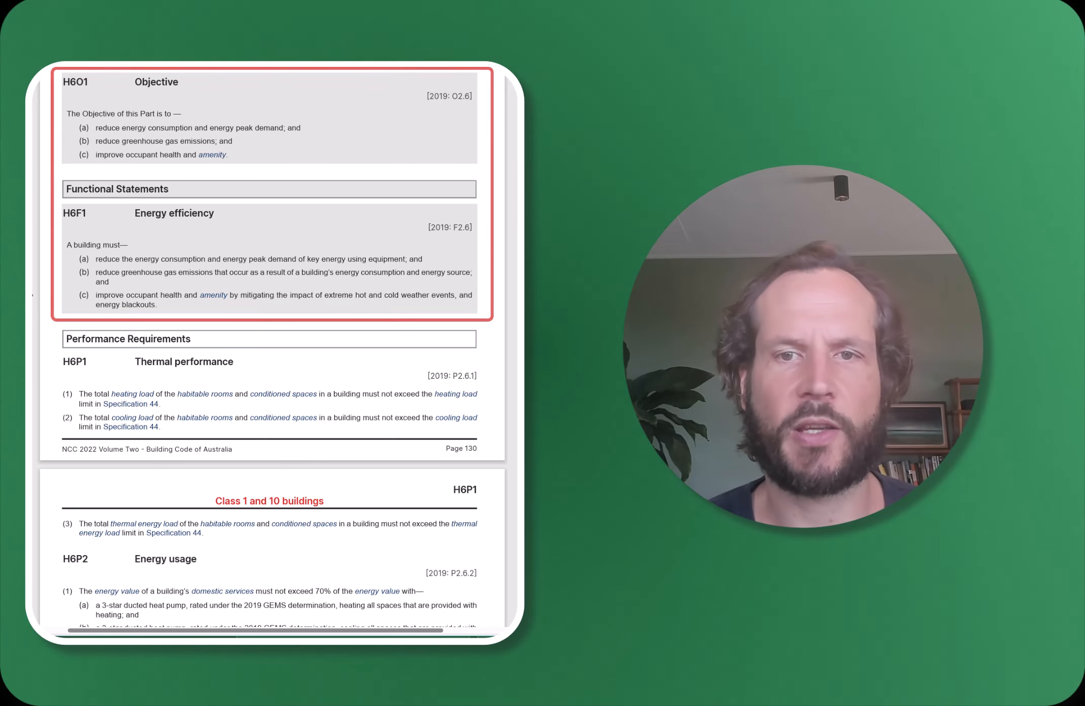
scroll(272, 350, "down", 2)
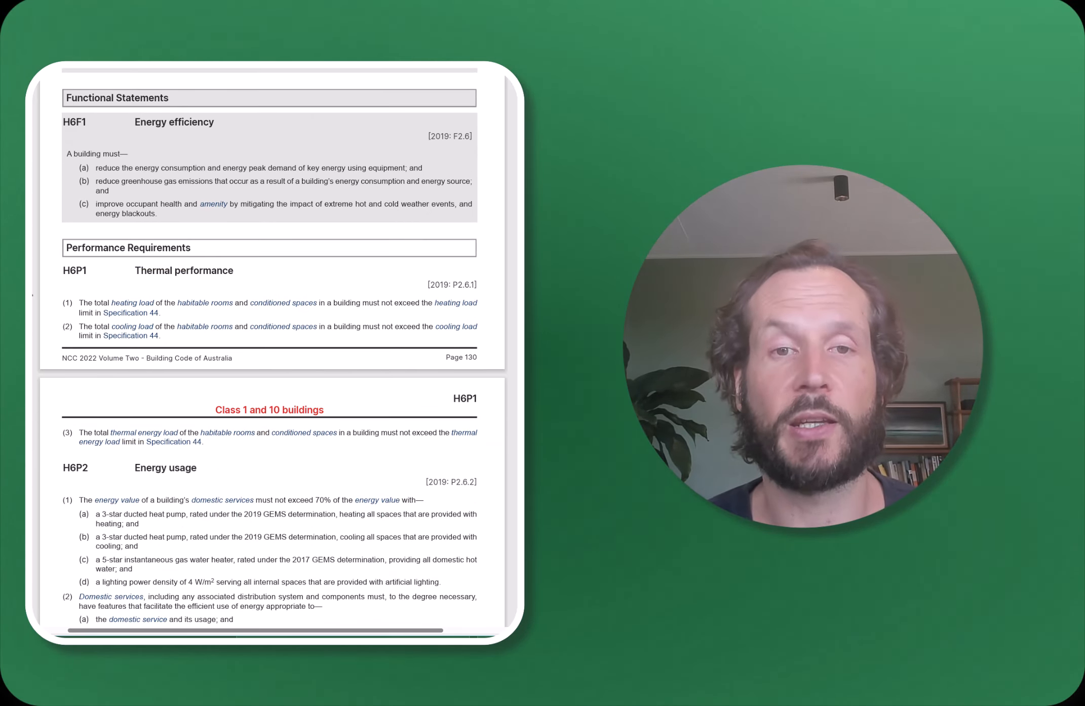
scroll(272, 348, "down", 1)
scroll(272, 349, "down", 3)
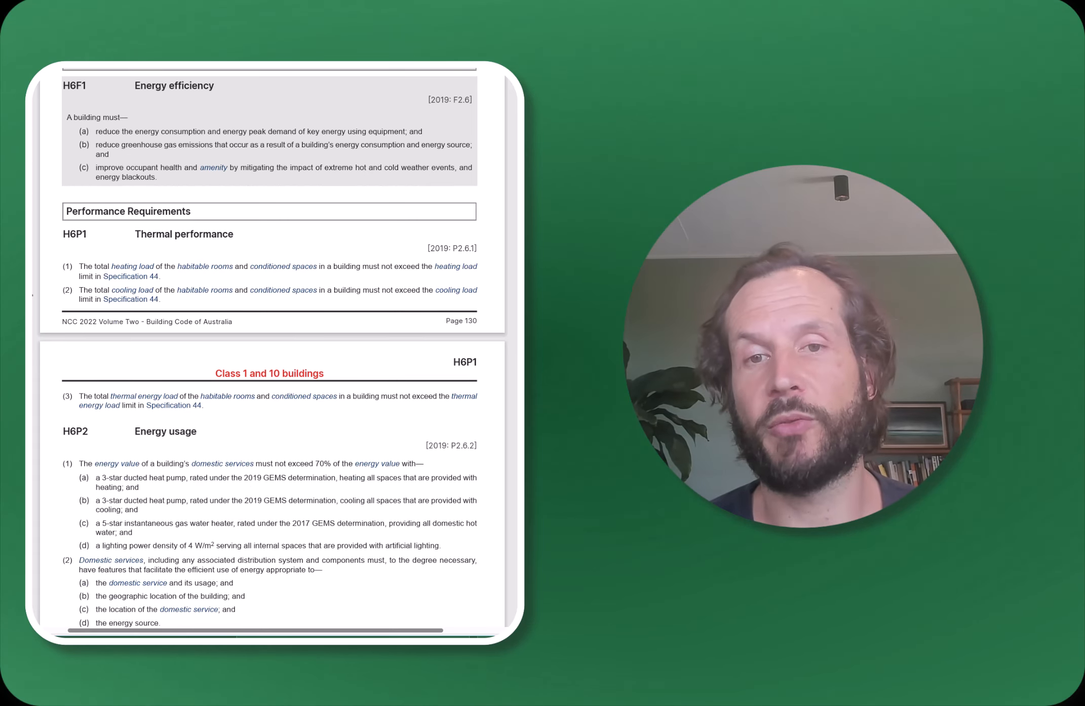
scroll(272, 349, "down", 1)
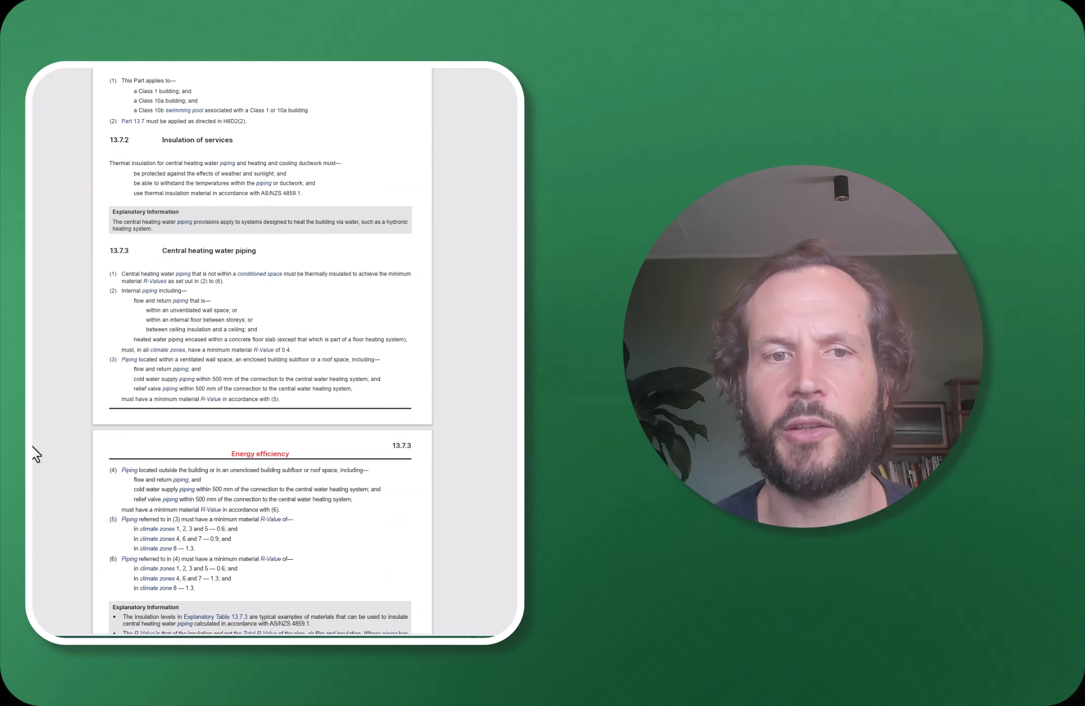
Read Part 13.7 of the ABCB Housing Provisions Standard 2022, from central heating water piping through lighting to pool and spa heating
scroll(36, 454, "down", 15)
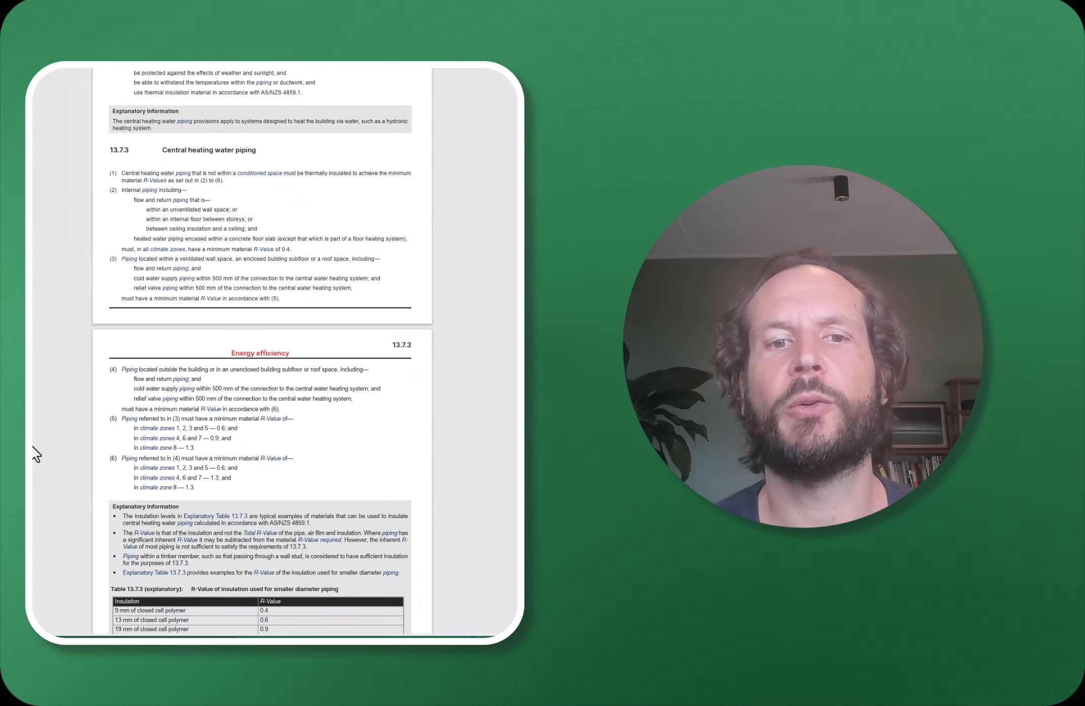
scroll(36, 454, "down", 15)
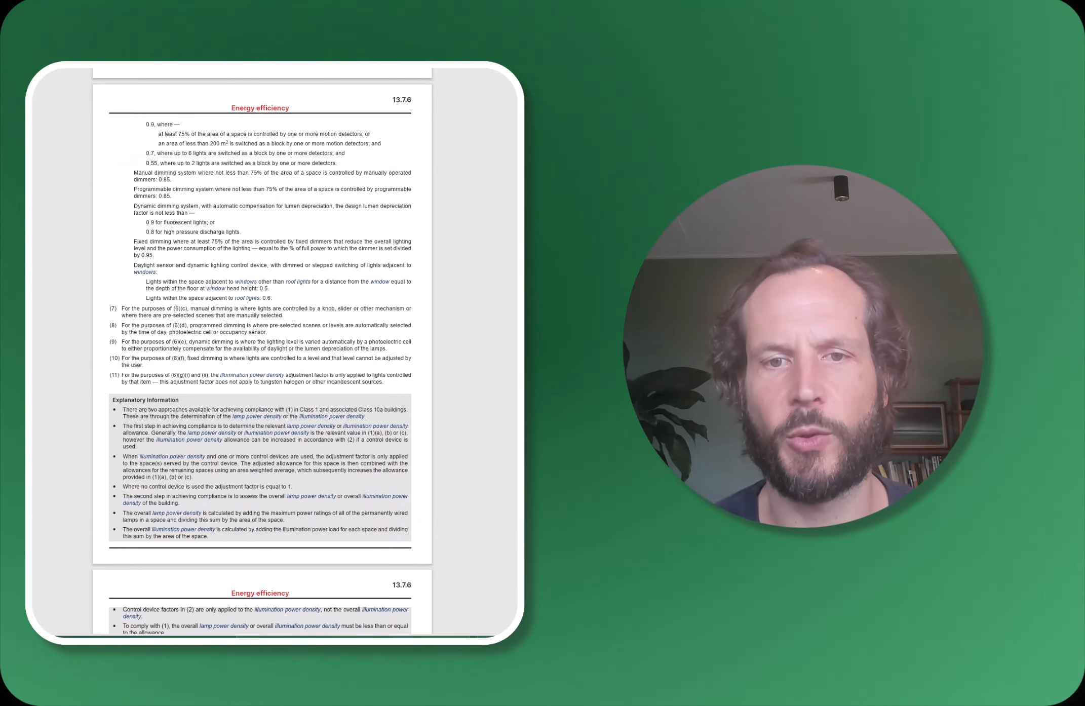
scroll(35, 513, "down", 10)
scroll(35, 513, "down", 10)
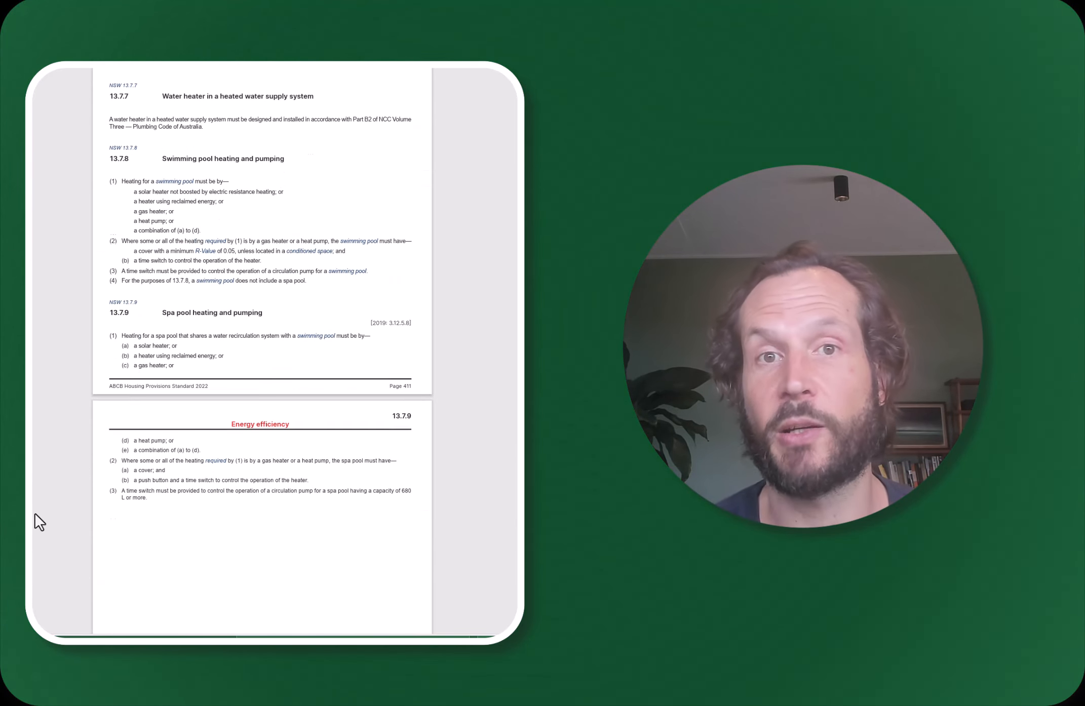
scroll(35, 512, "down", 3)
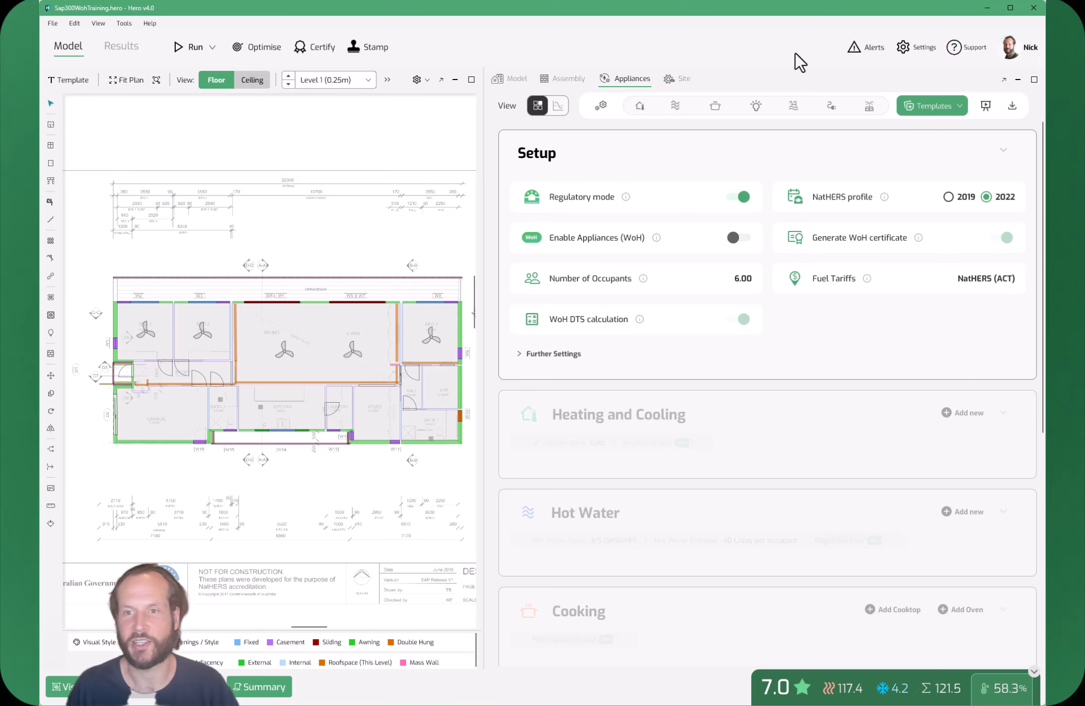
Enable Appliances (WoH) in the Setup section of the Sap300WohTraining project and go to the Heating and Cooling section
left_click(744, 238)
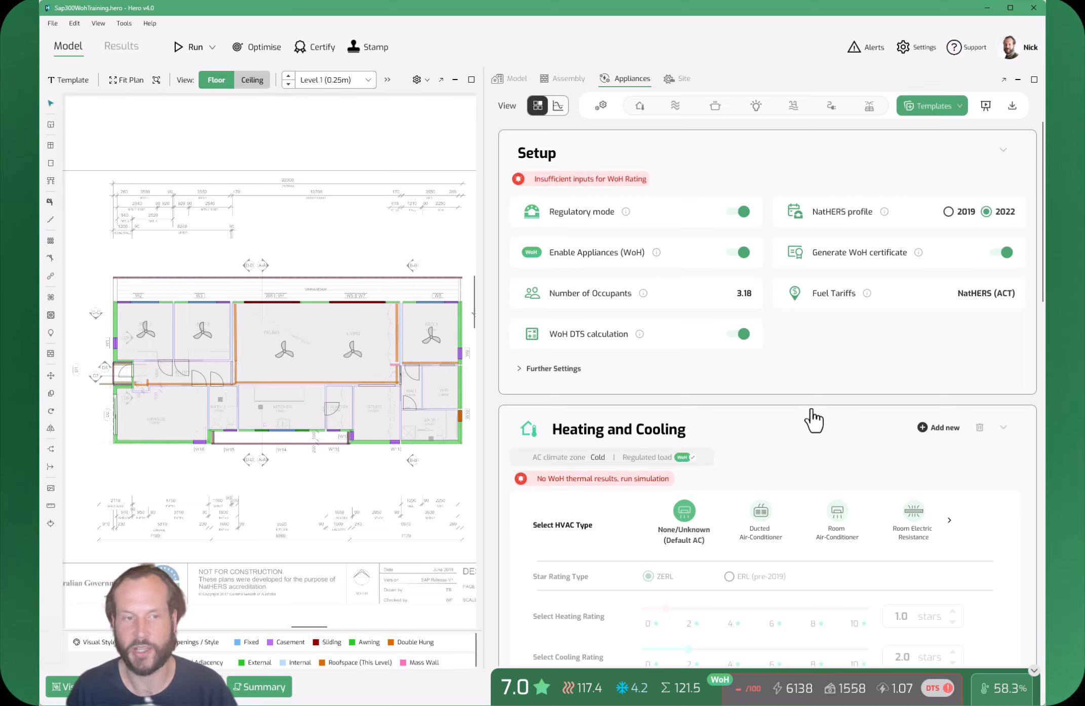
left_click(648, 109)
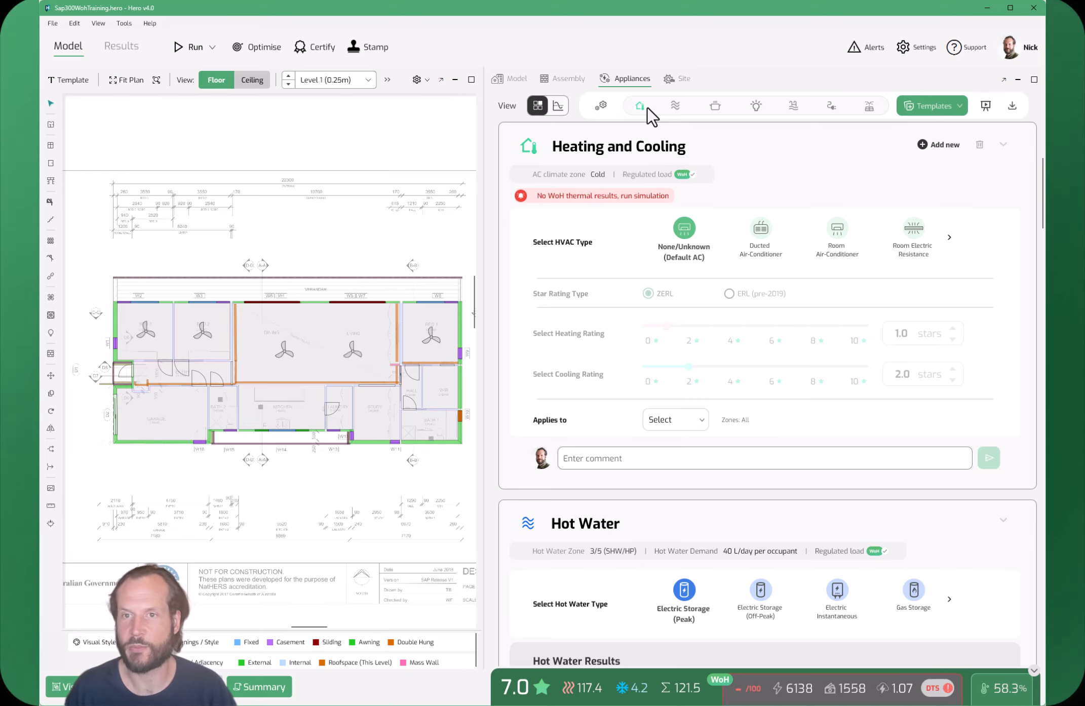
Look through the Hot Water, Cooking, Lighting, Pool, Plug-Loads, and Solar and Batteries sections of the appliance setup
left_click(675, 107)
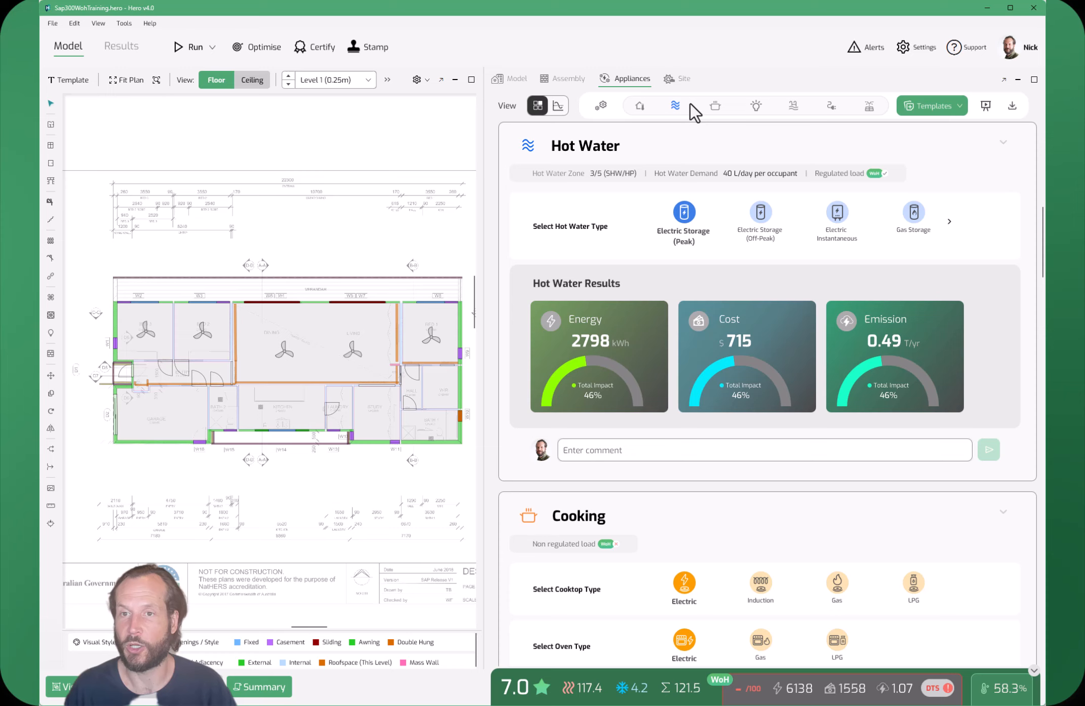
left_click(716, 109)
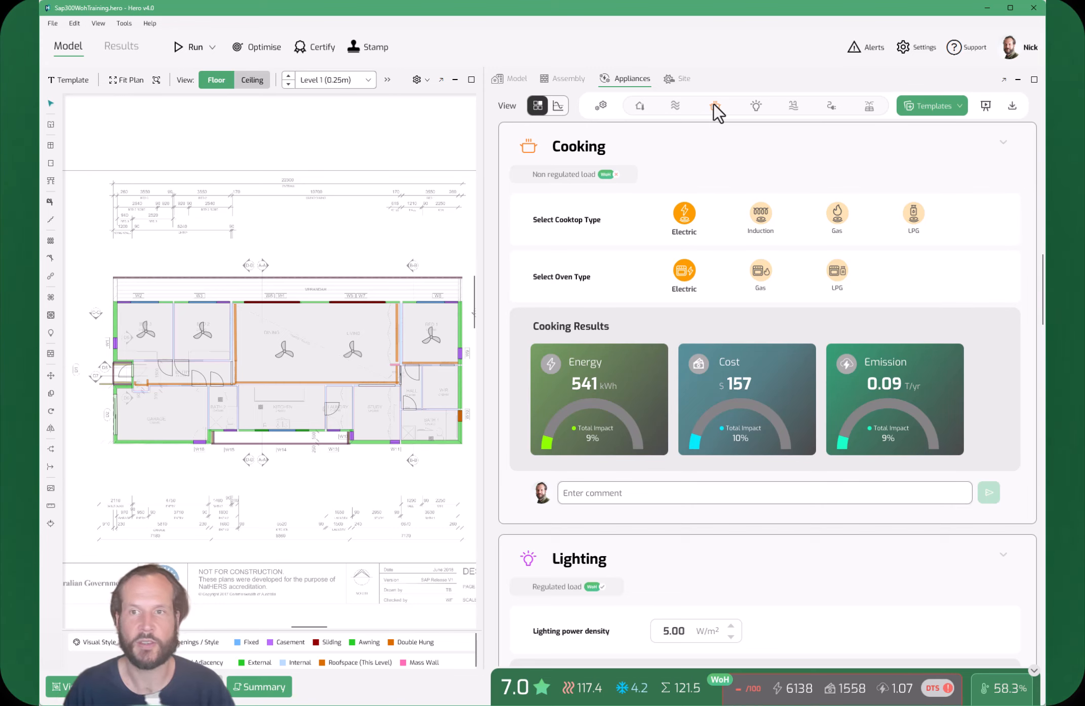
left_click(756, 107)
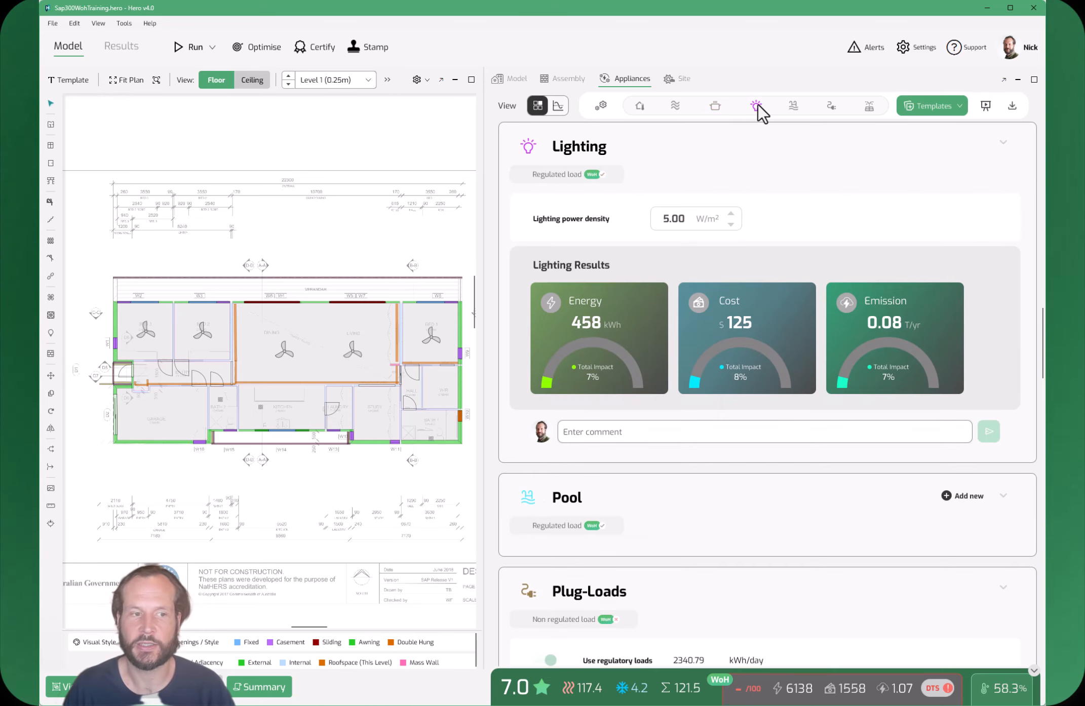
left_click(793, 108)
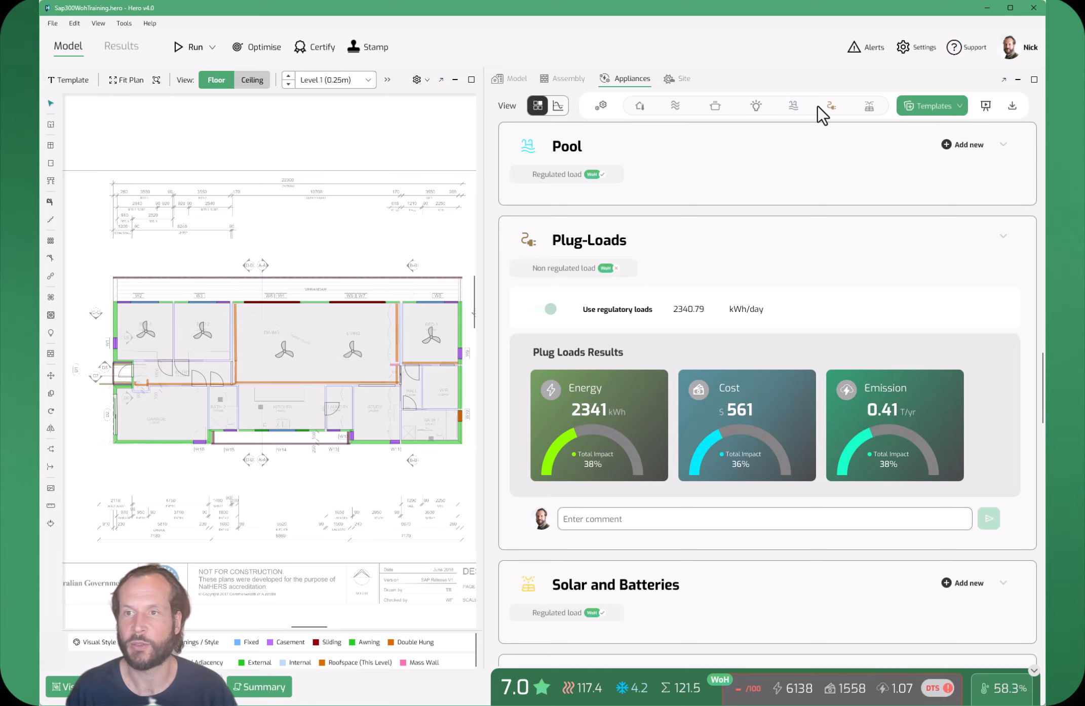
left_click(831, 108)
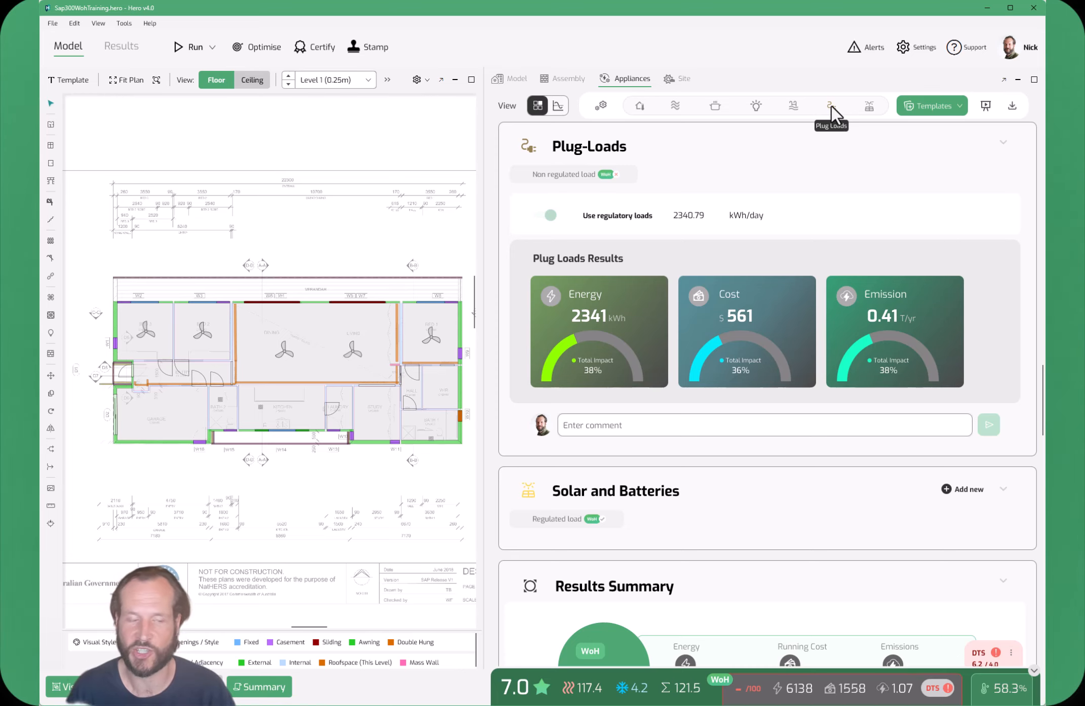
left_click(868, 108)
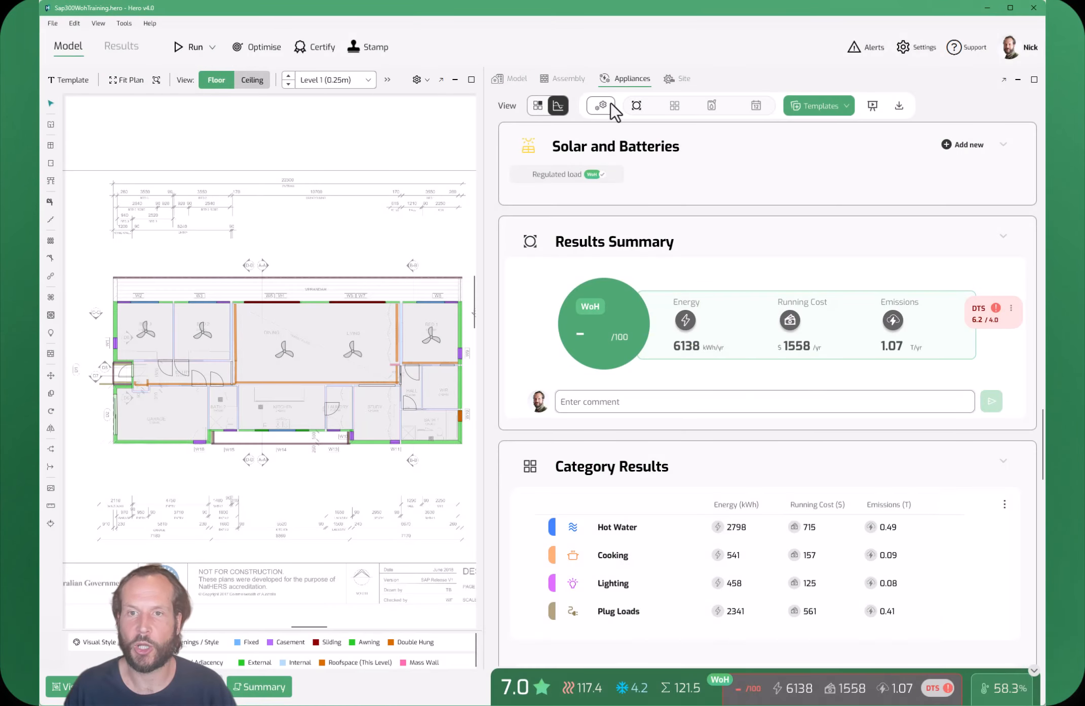
Return to the appliance input view at Heating and Cooling and run the simulation for the WoH thermal results
left_click(540, 105)
scroll(707, 419, "down", 3)
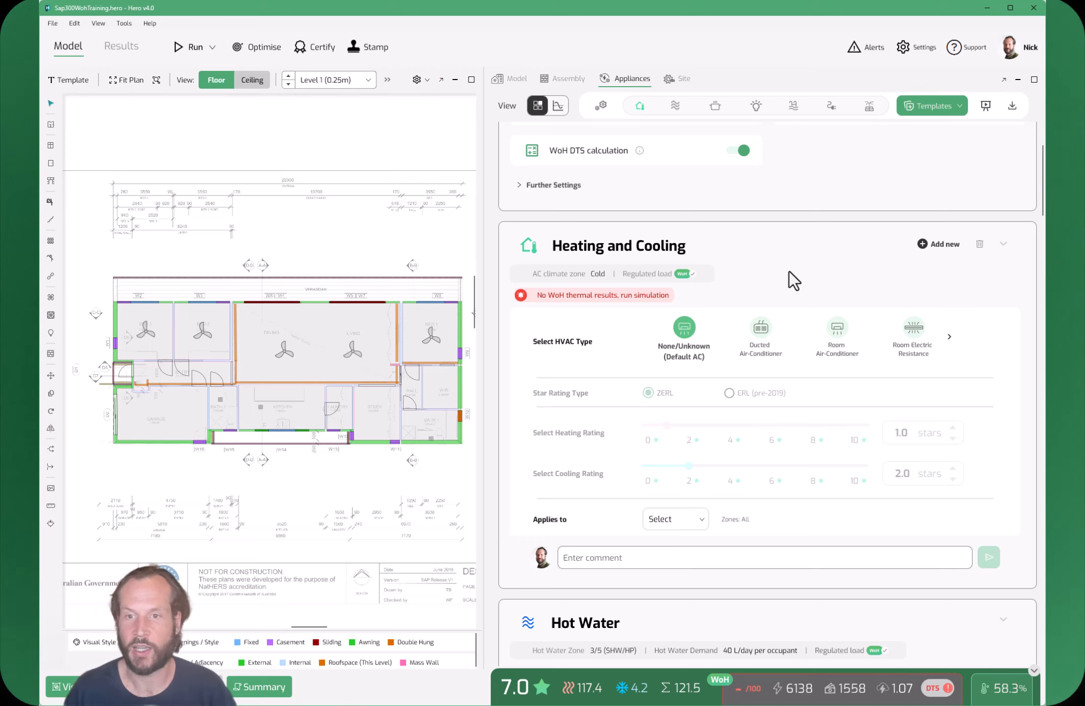
left_click(198, 47)
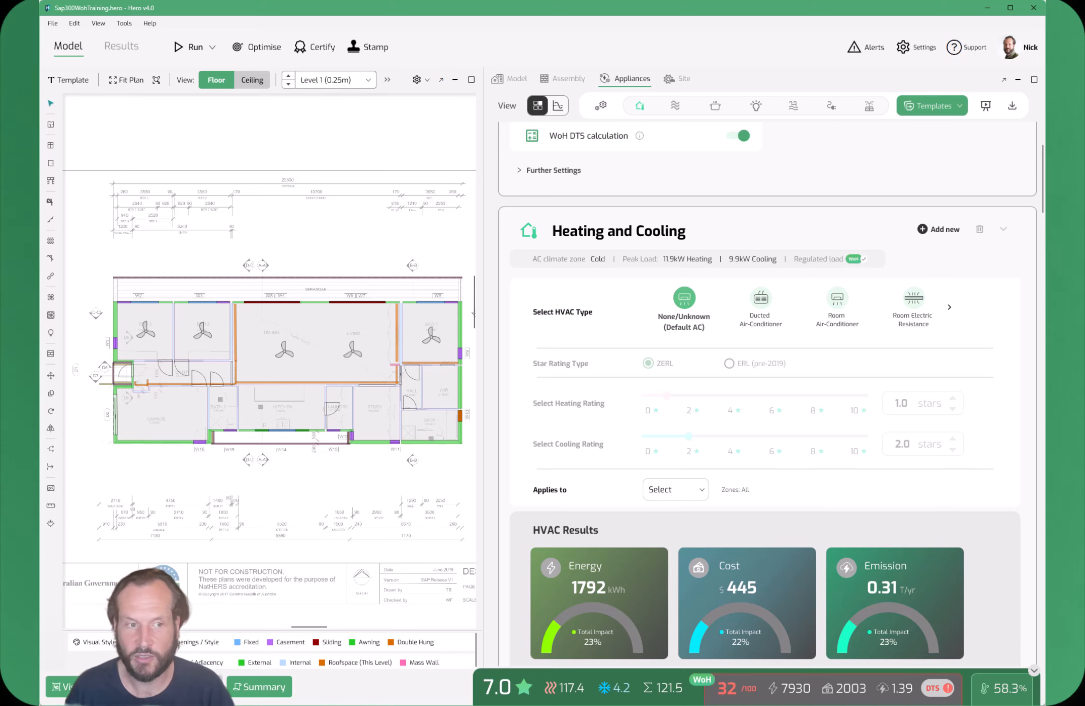
Set the HVAC type to Room Air-Conditioner with a heating rating of 2.5 stars
scroll(674, 492, "down", 3)
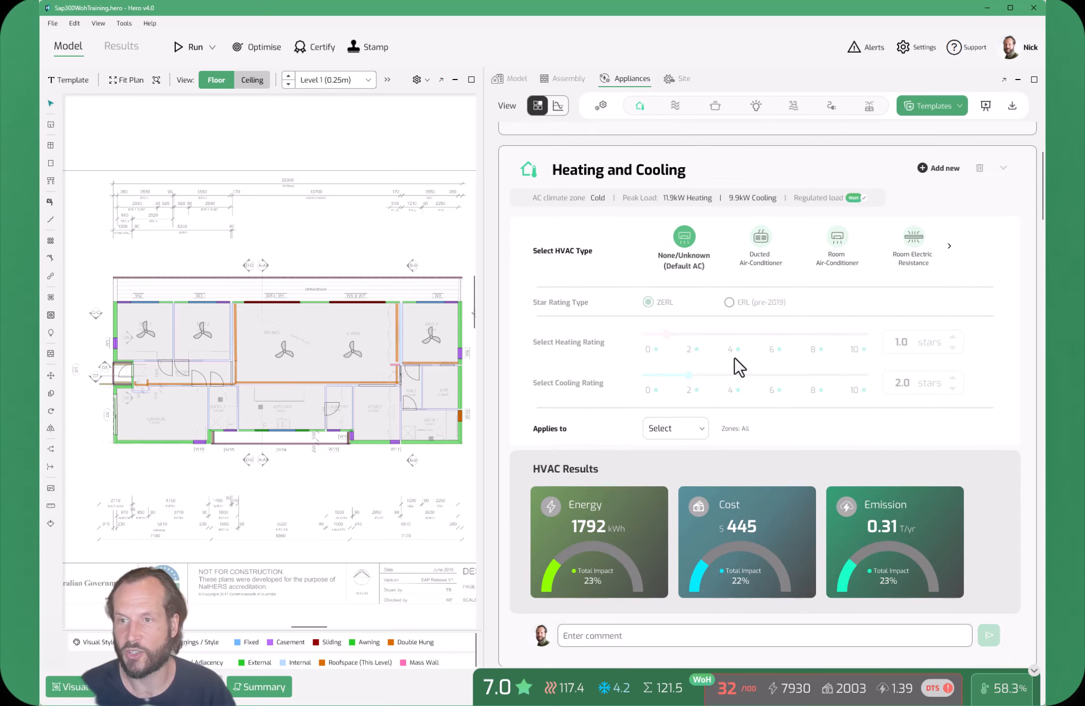
left_click(837, 246)
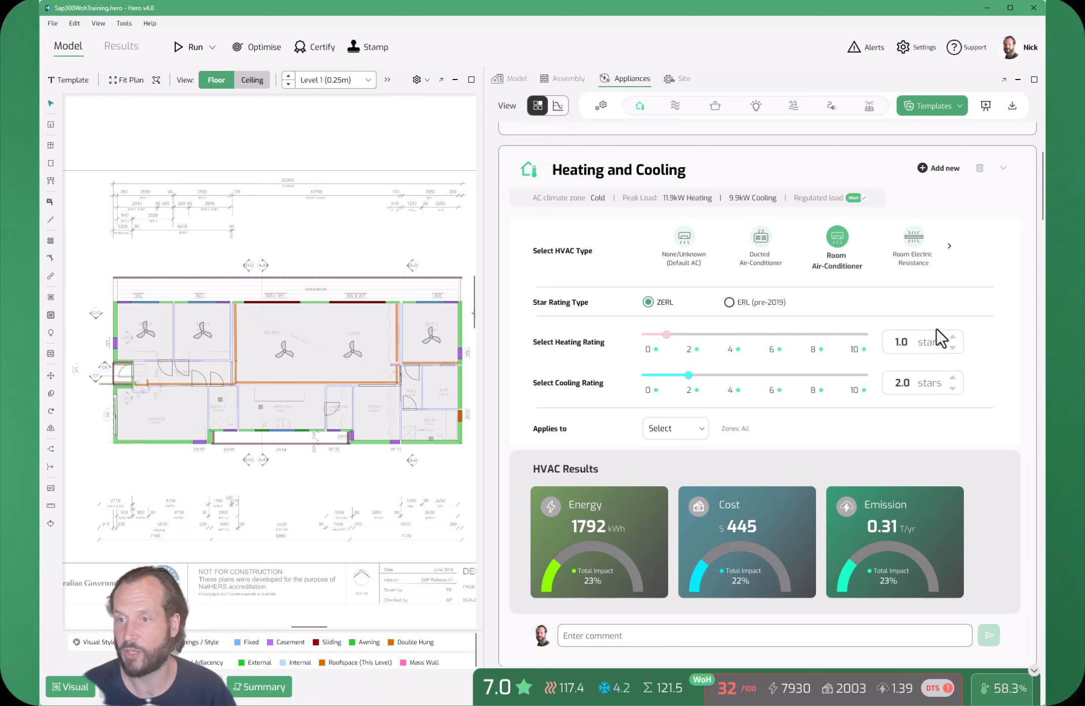
left_click(953, 337)
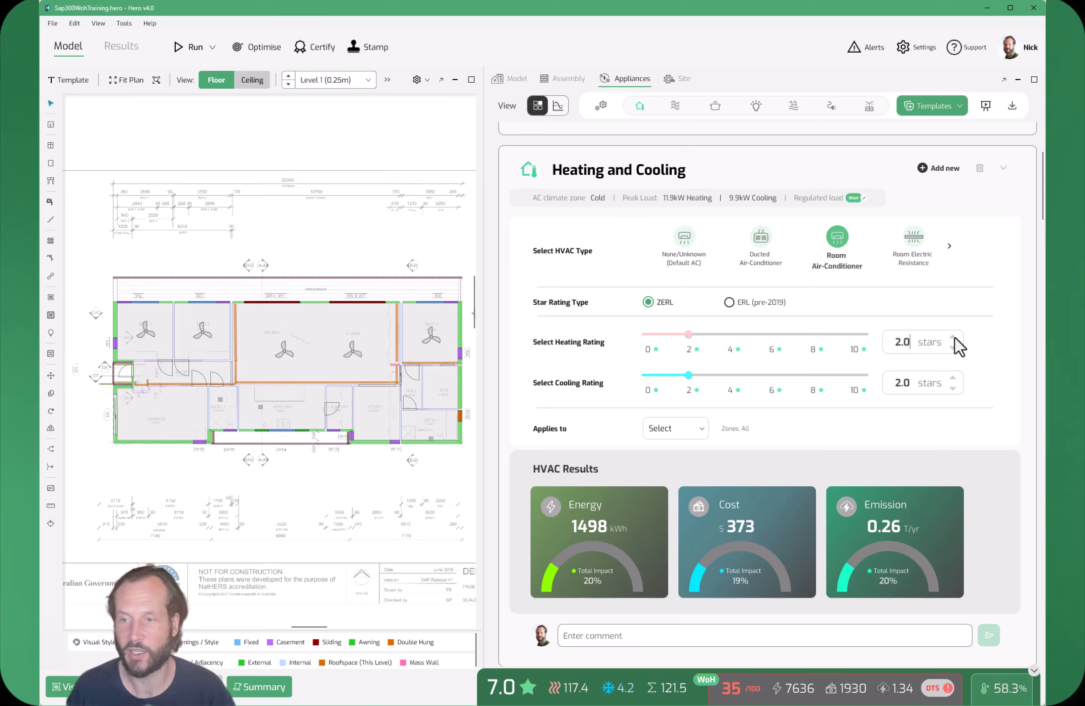
left_click(953, 337)
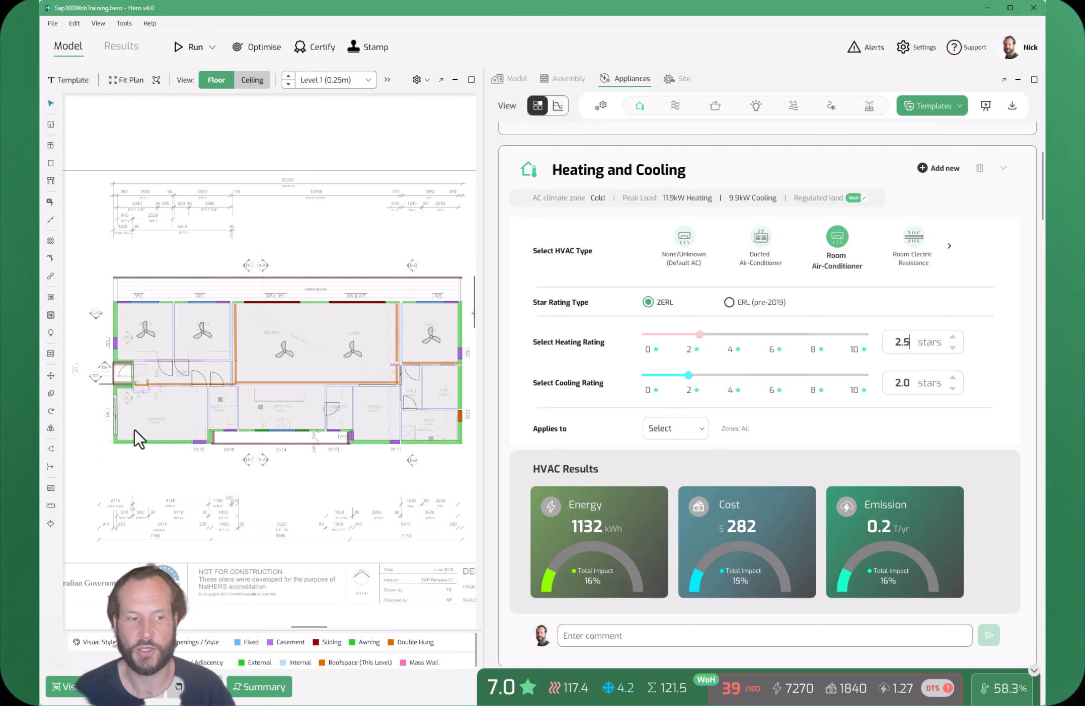
Turn off Generate WoH certificate in Setup, and switch the NatHERS profile to 2019 and back to 2022
scroll(846, 328, "up", 5)
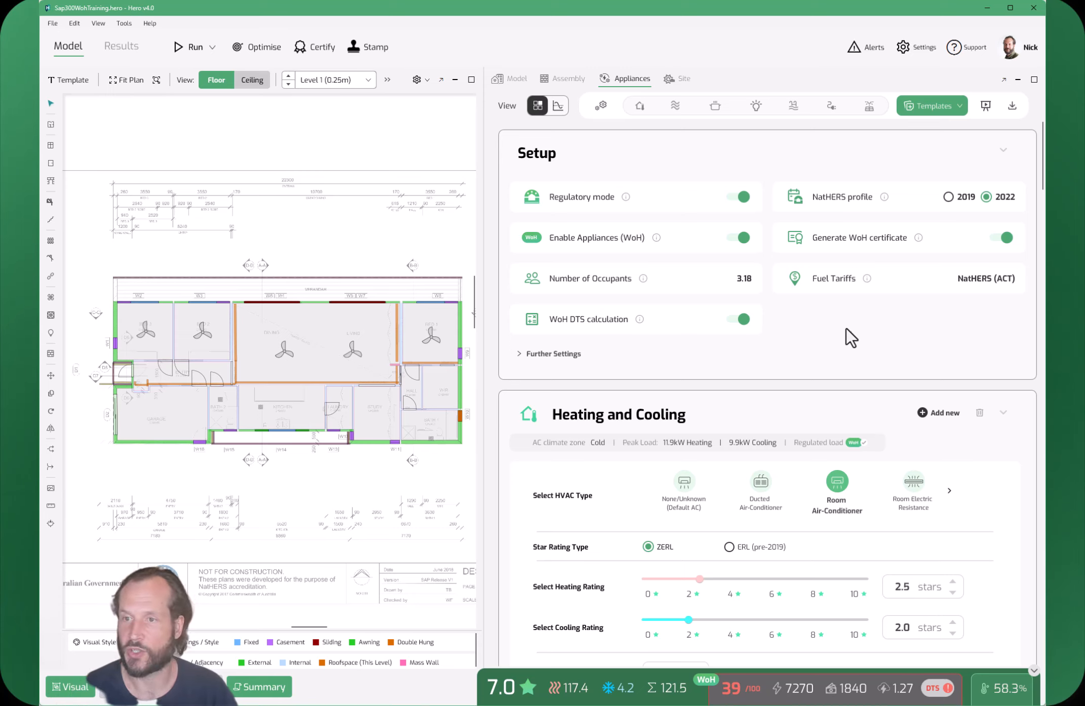
left_click(998, 239)
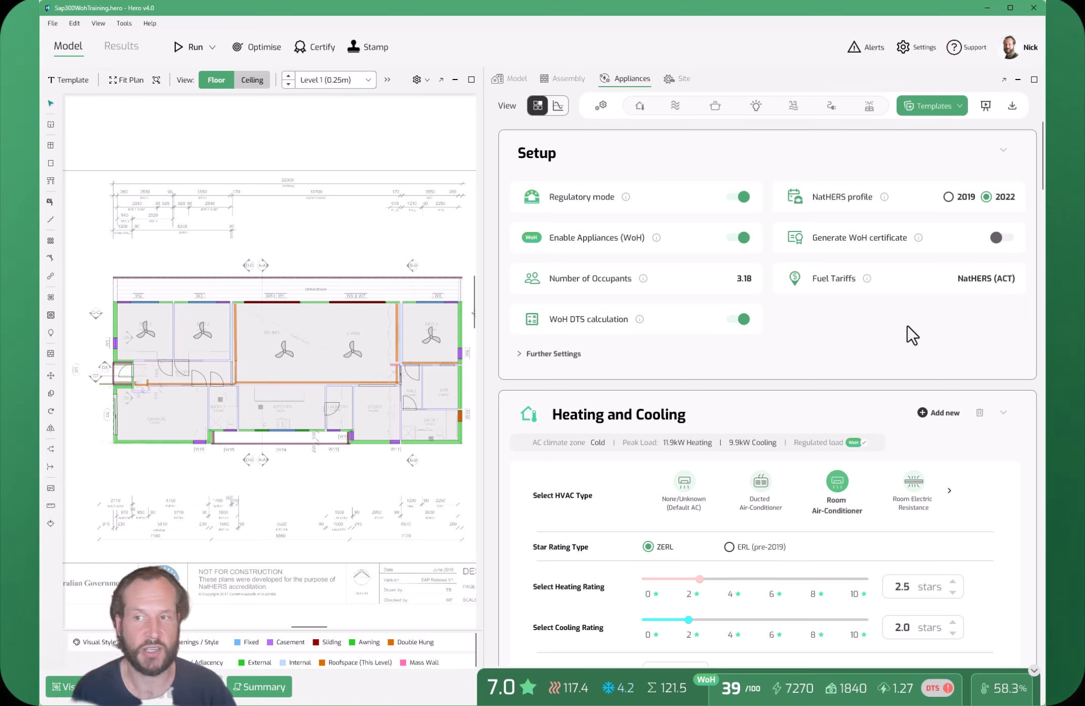
left_click(949, 198)
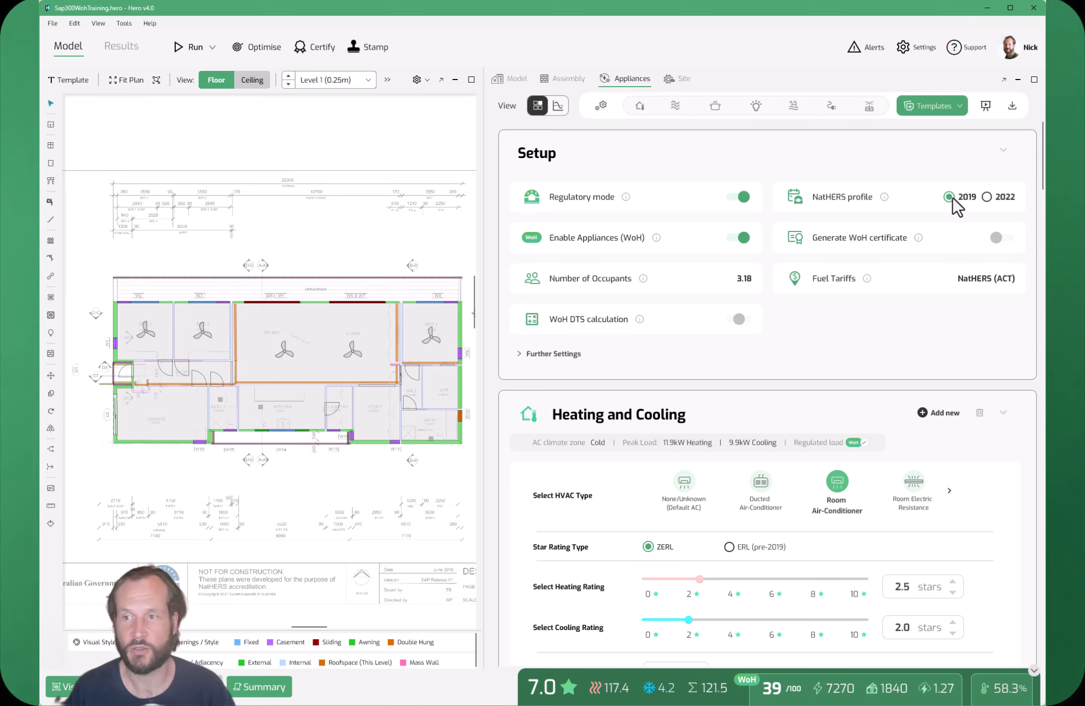
left_click(994, 198)
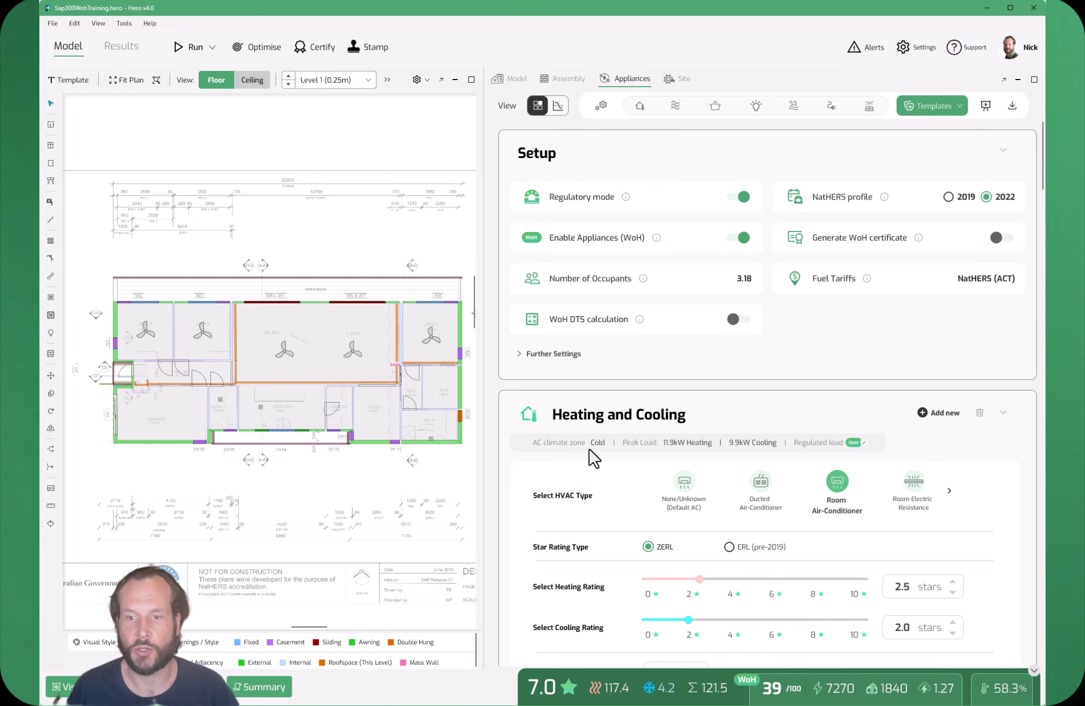
Add the comment "I recommend a CO2 based heat pump" to the Hot Water section
scroll(588, 464, "down", 4)
scroll(572, 469, "down", 1)
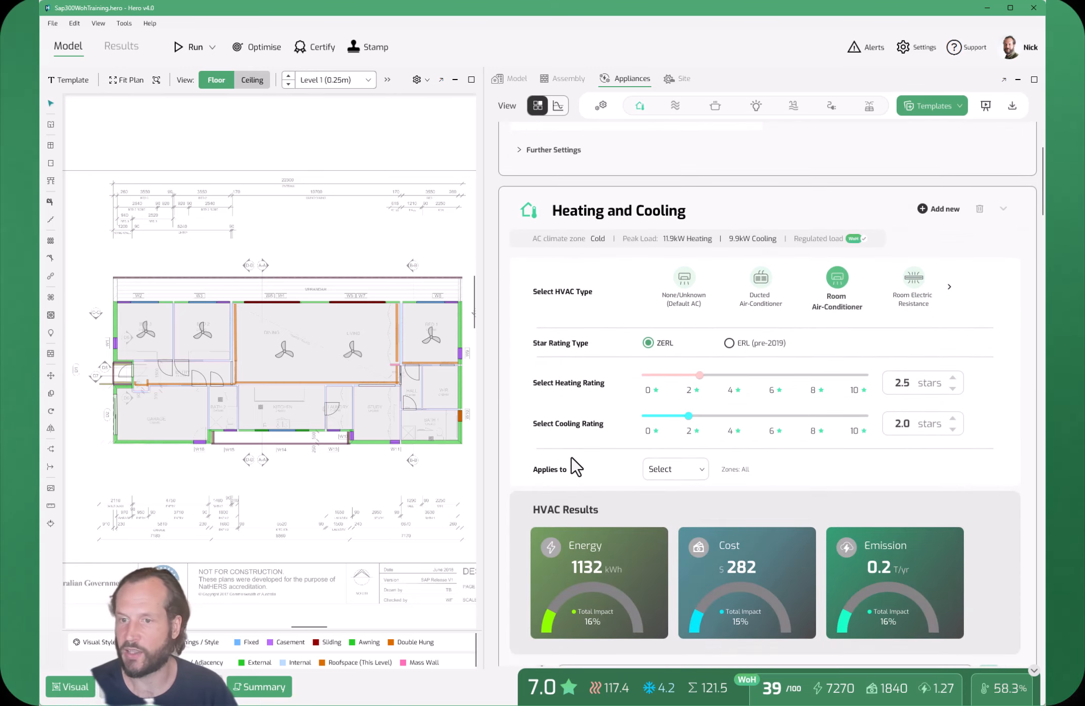
scroll(577, 466, "down", 1)
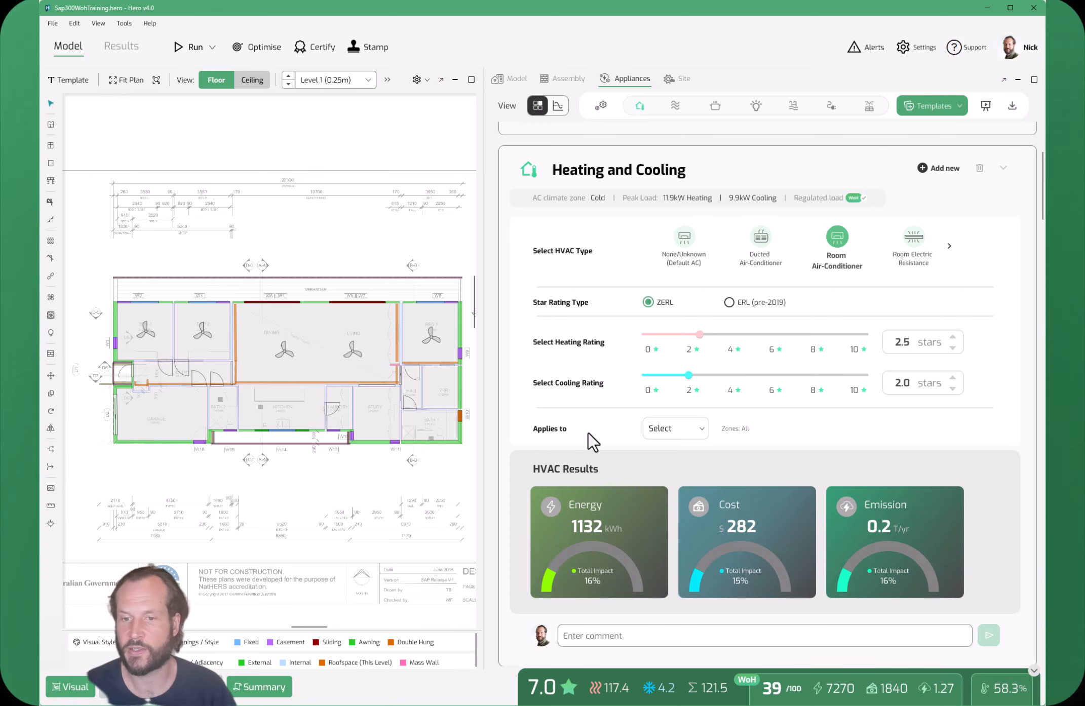
scroll(593, 441, "down", 8)
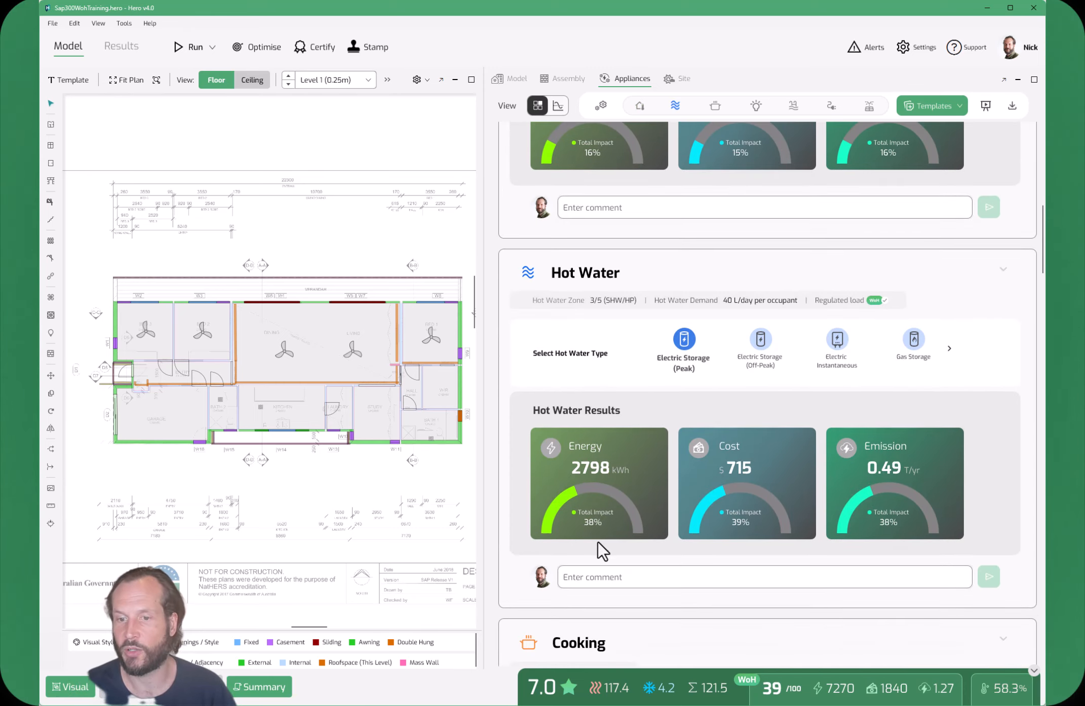
scroll(599, 542, "down", 1)
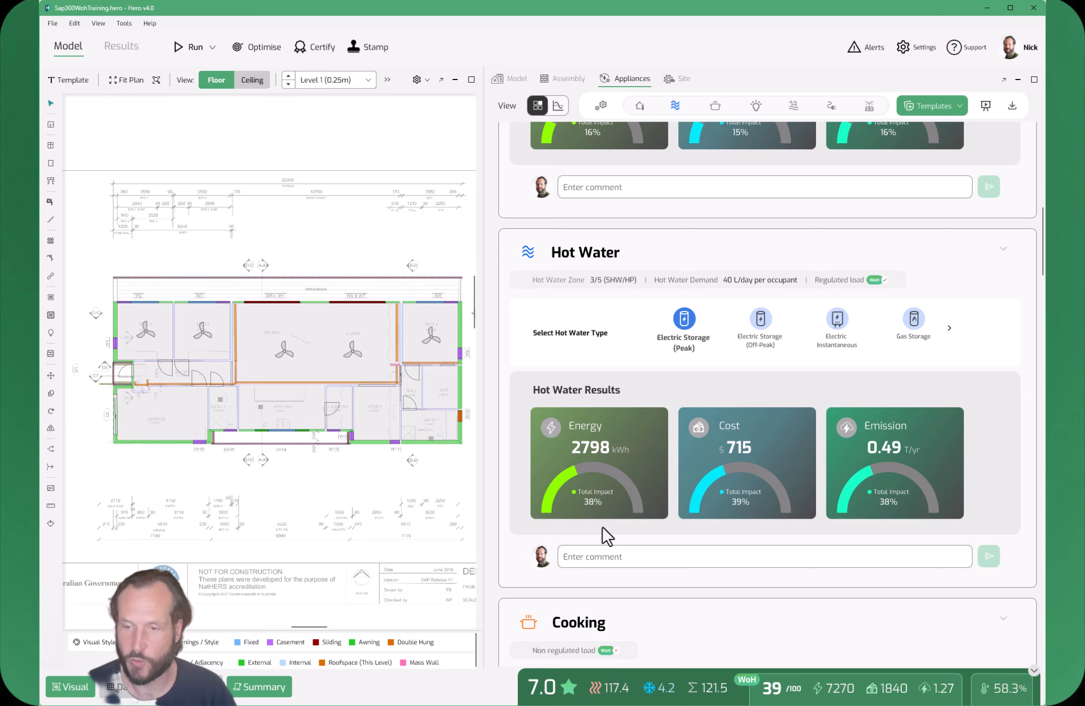
scroll(613, 539, "down", 1)
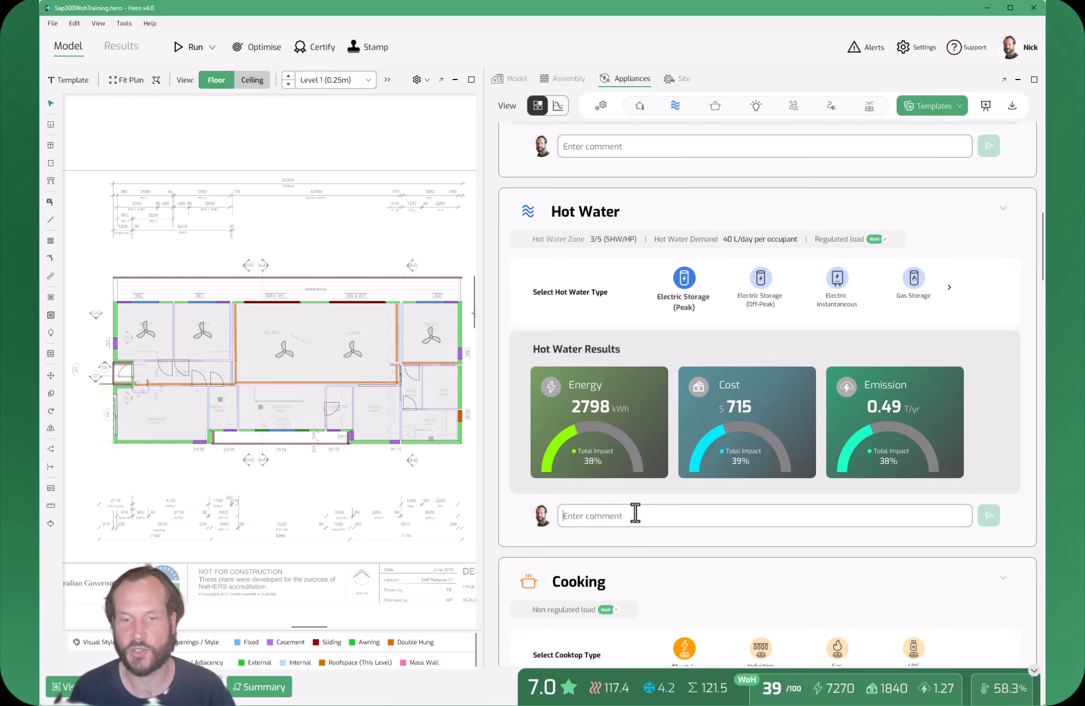
left_click(636, 513)
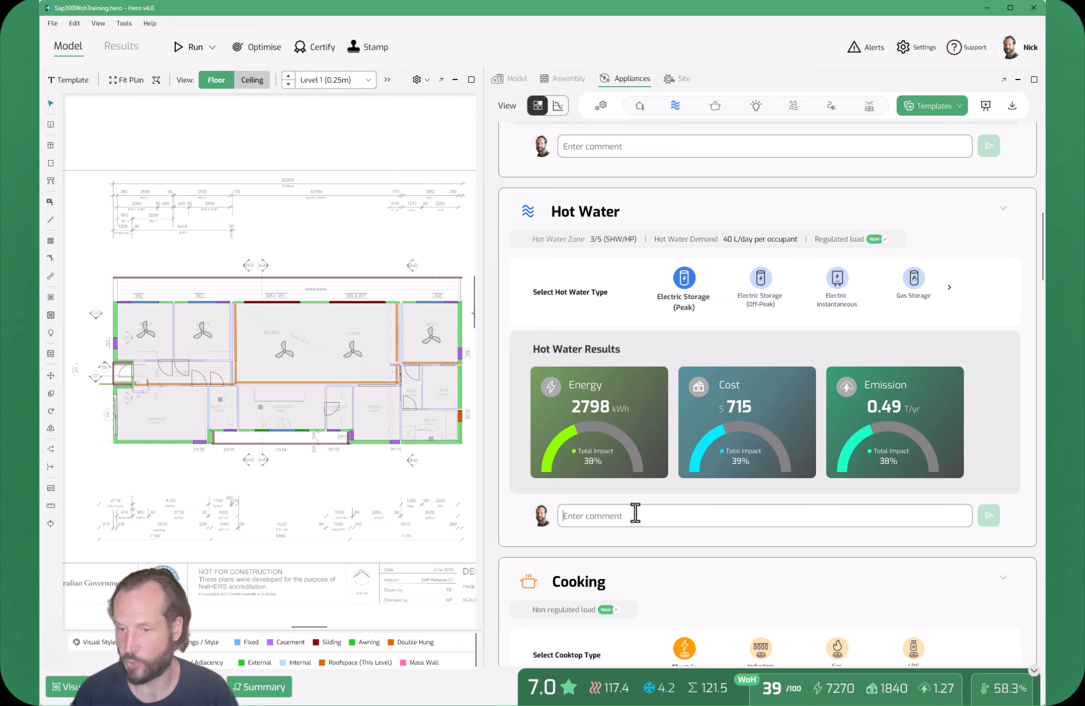
type("I recommend")
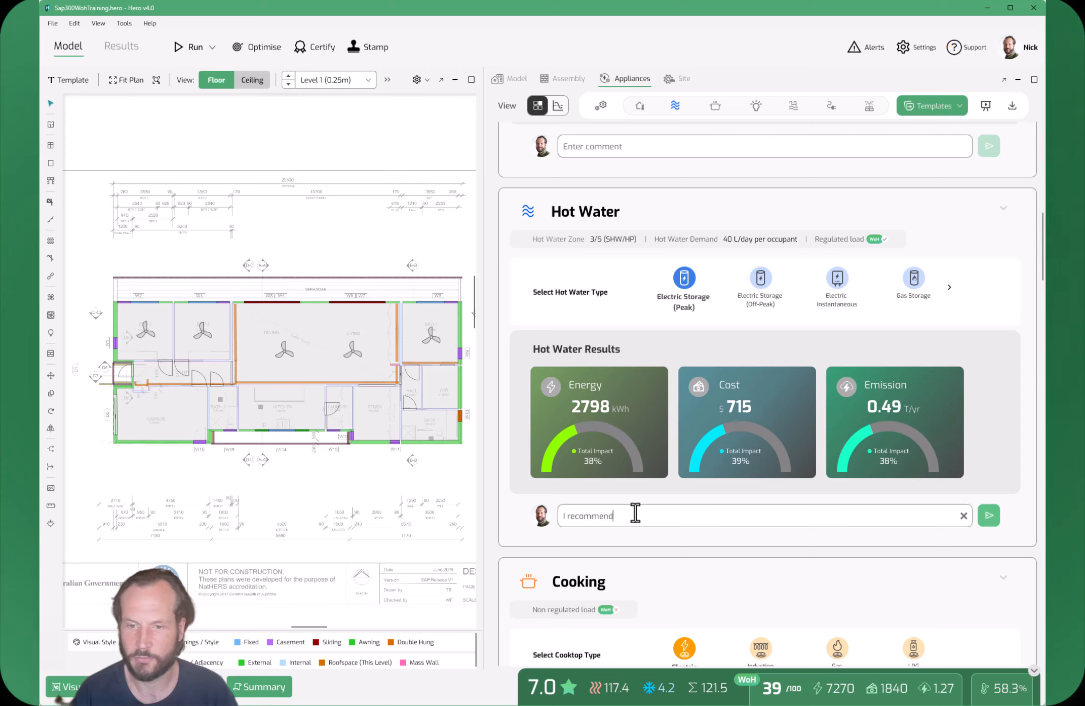
type(" a CO2 based heat pump")
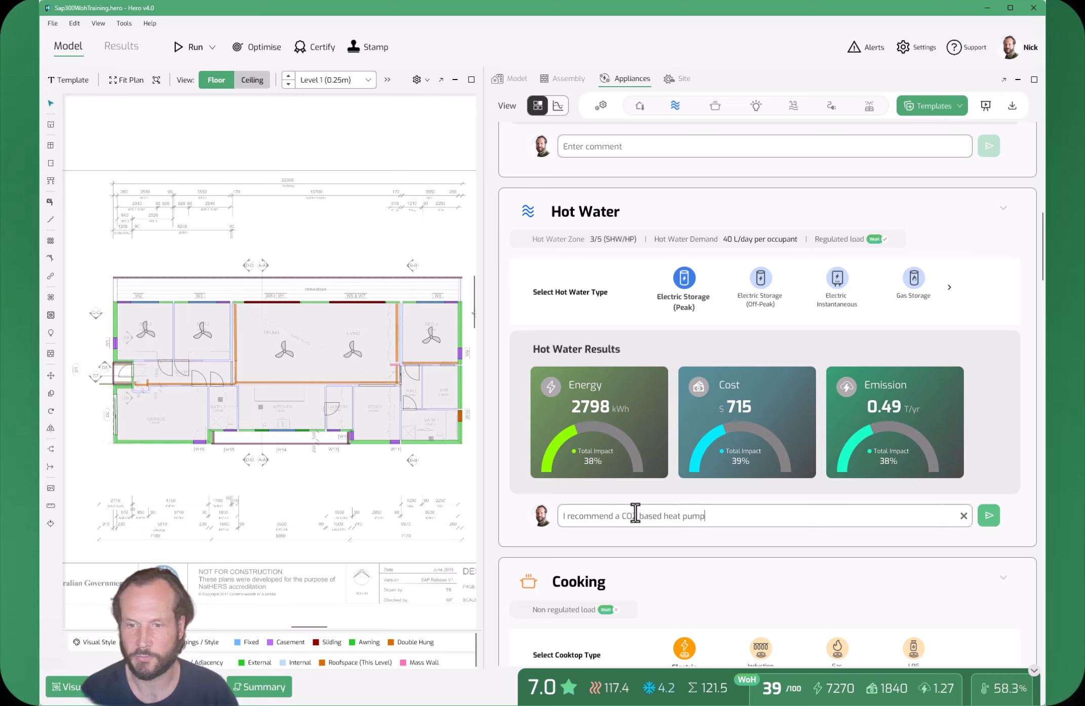
key("Return")
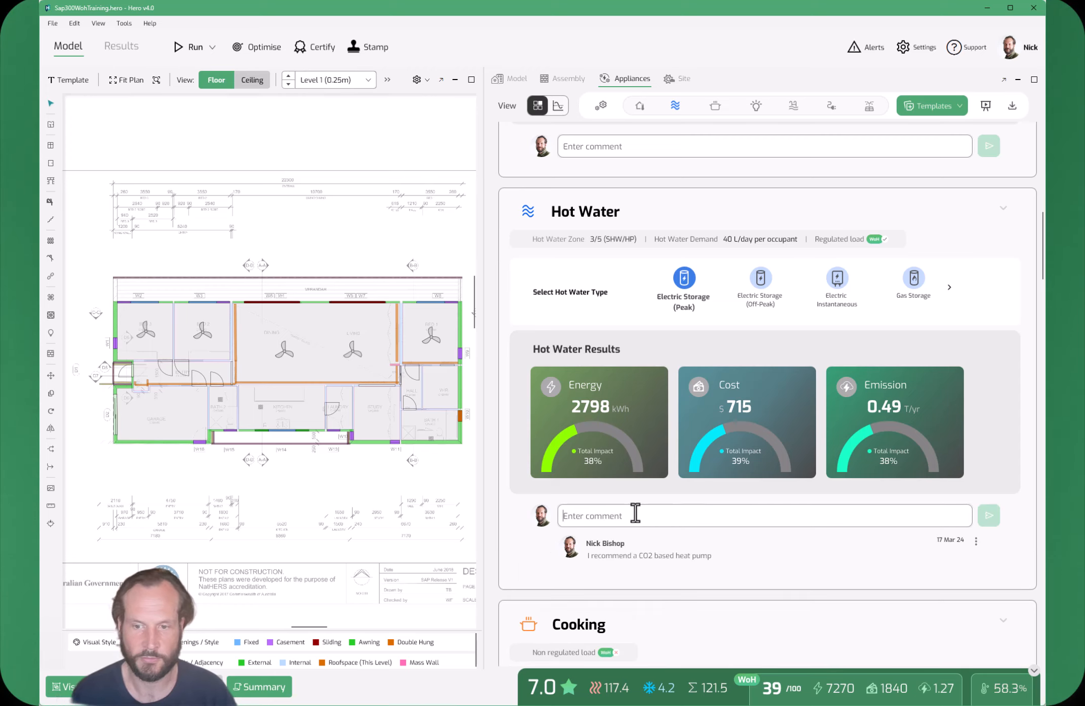
Examine the Results Summary, Fuel Results and monthly energy chart for the whole-of-home appliance selection
scroll(1037, 274, "down", 4)
left_click_drag(1041, 273, 1027, 472)
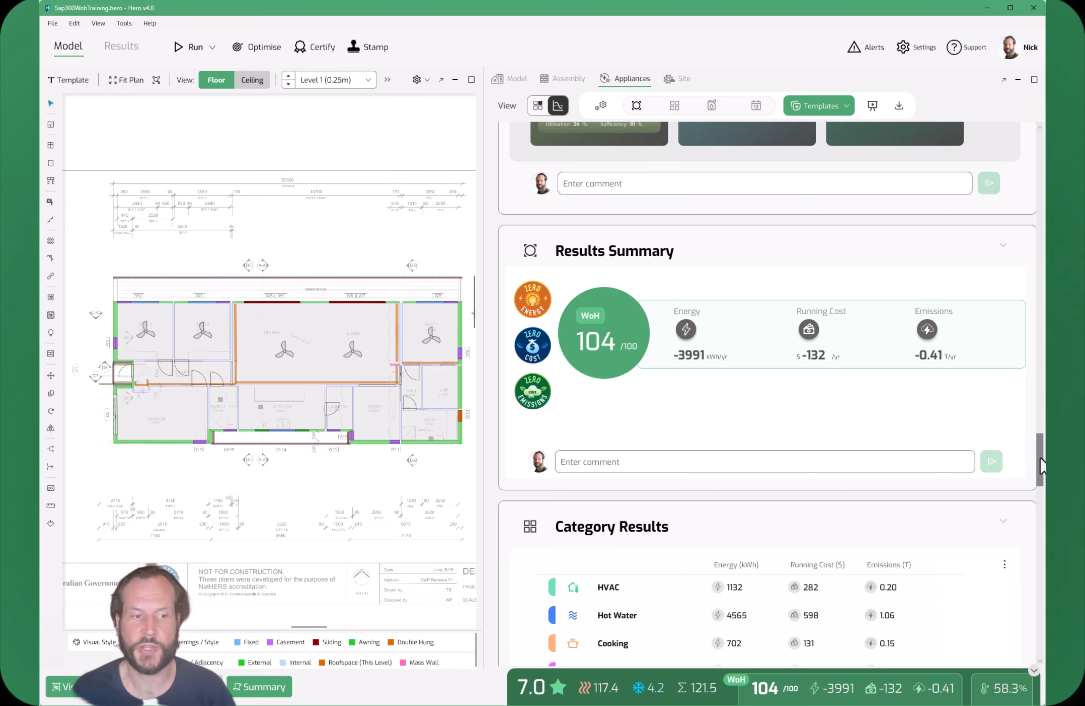
left_click_drag(1041, 465, 1038, 561)
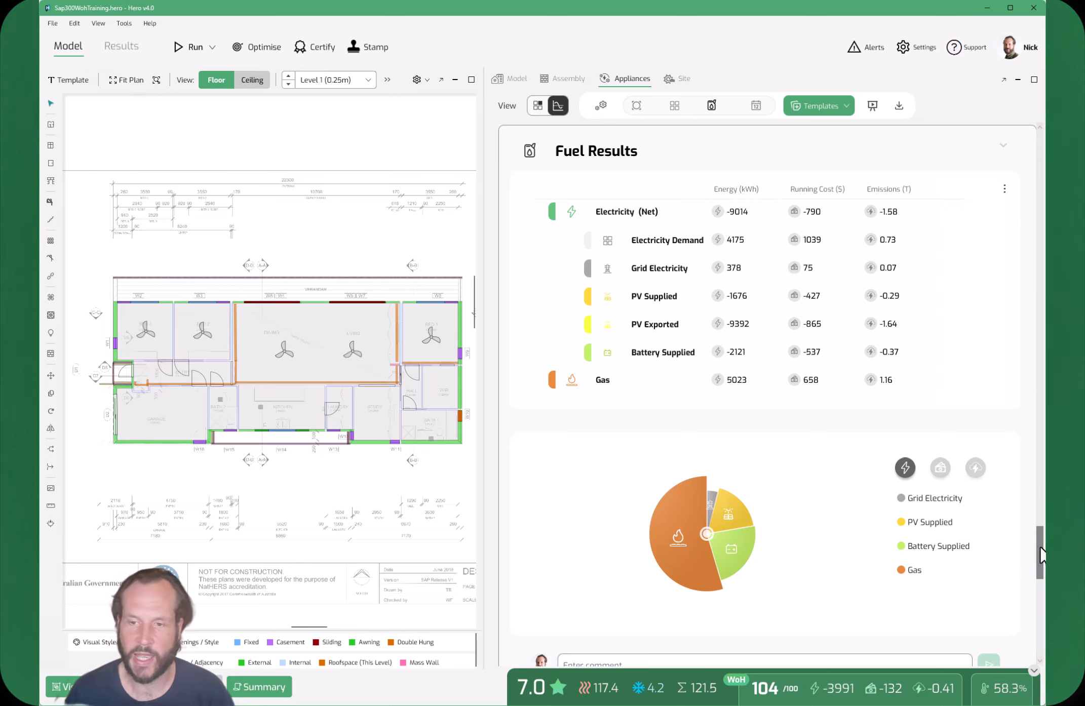
left_click_drag(1041, 555, 1044, 633)
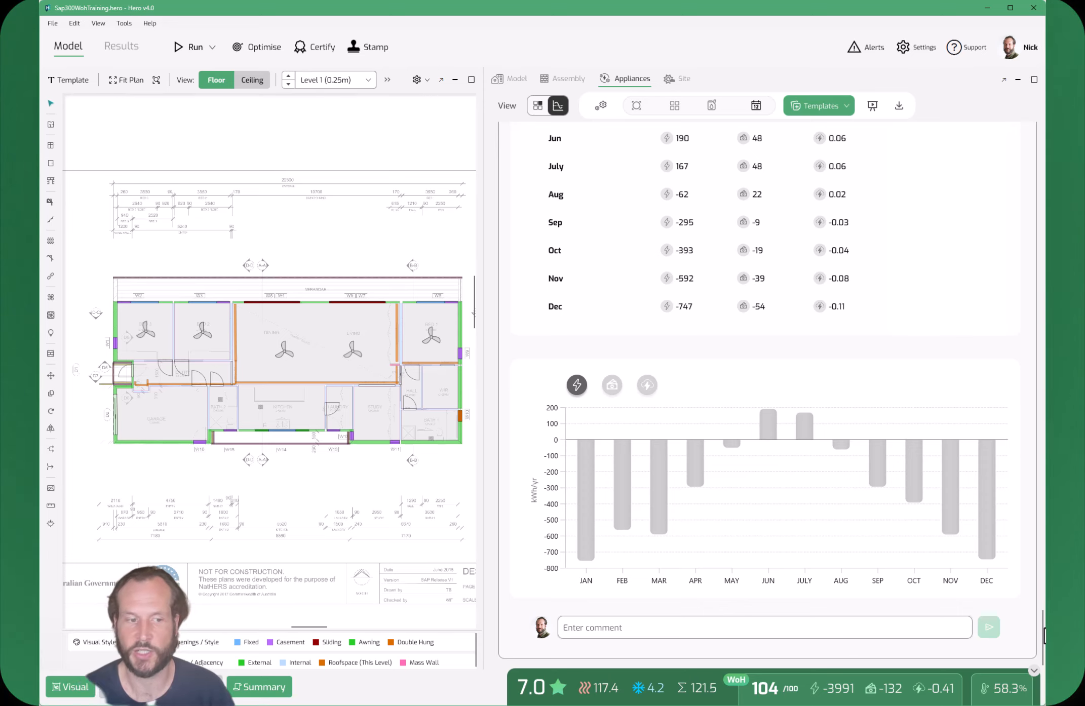
left_click_drag(1044, 622, 1040, 464)
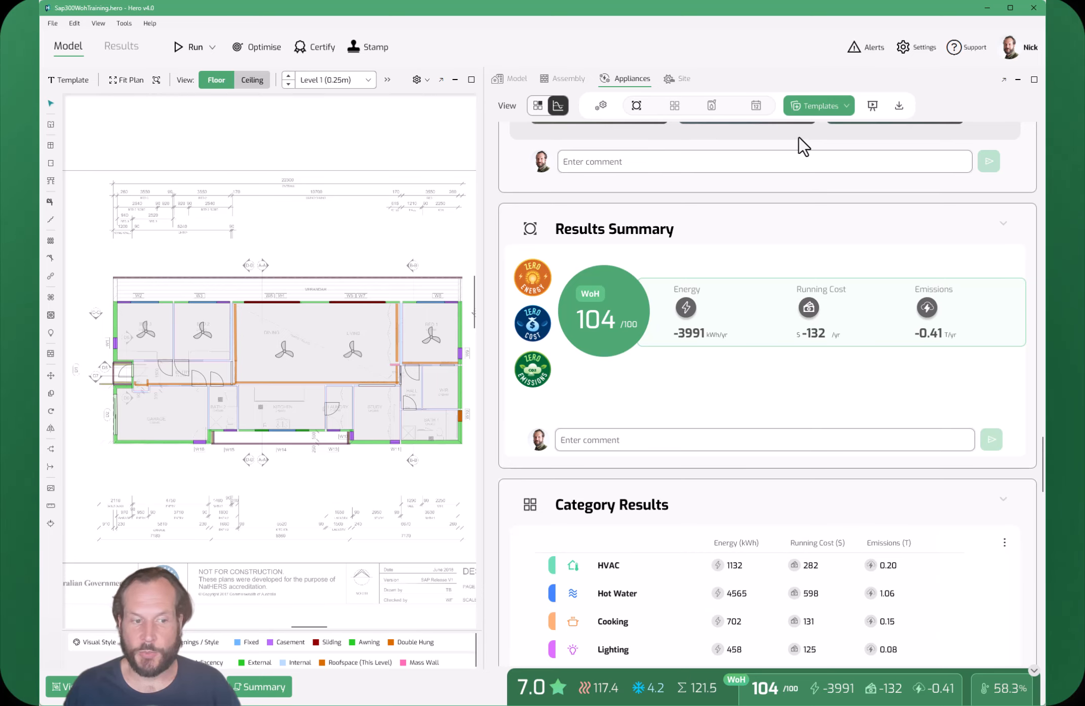
View the recently used appliance templates and the options for loading or saving a template, without applying one
scroll(765, 285, "up", 5)
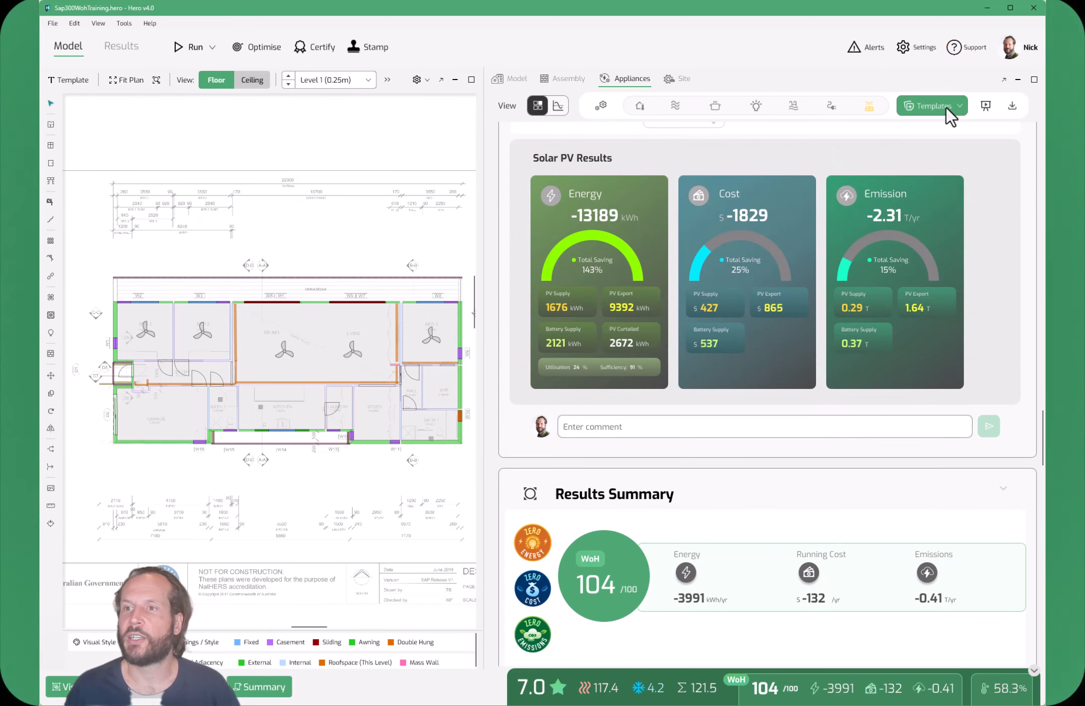
left_click(946, 107)
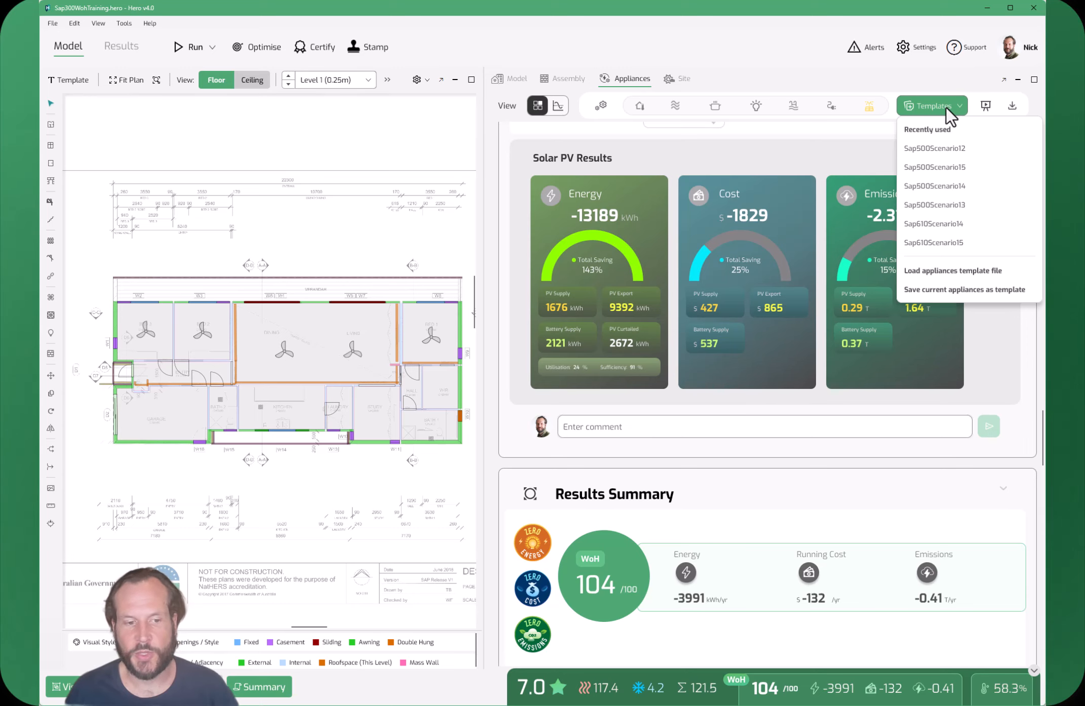
left_click(946, 107)
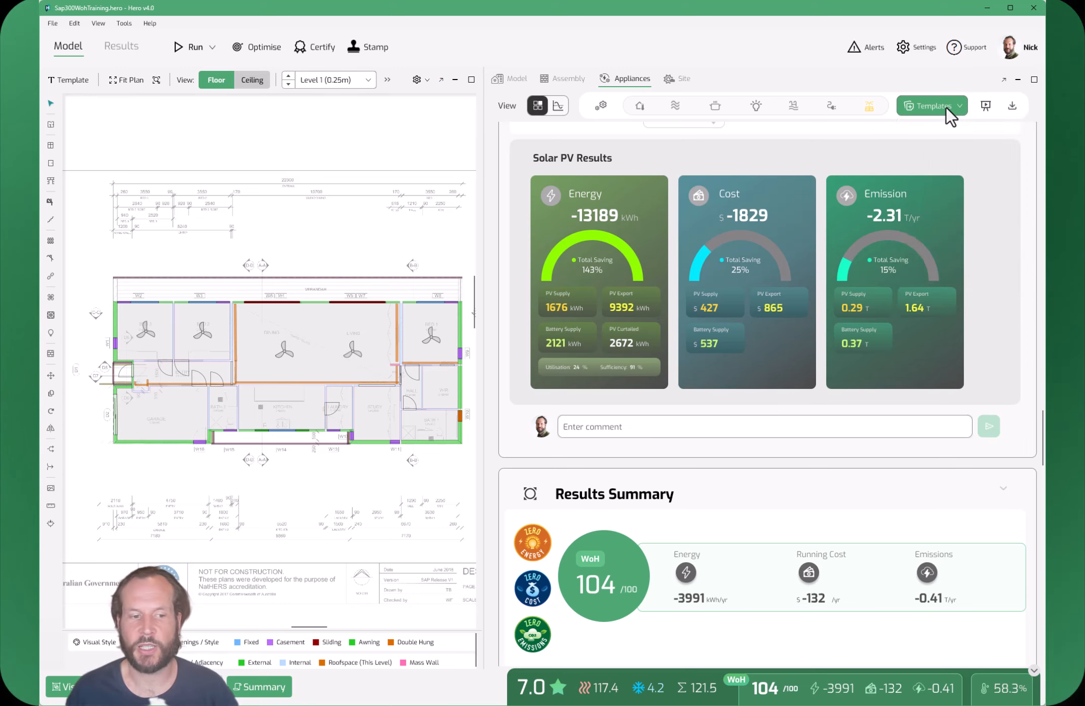
Switch the appliances to the presentation view and show the solar array, inverter and battery details of Group 1
scroll(884, 240, "up", 5)
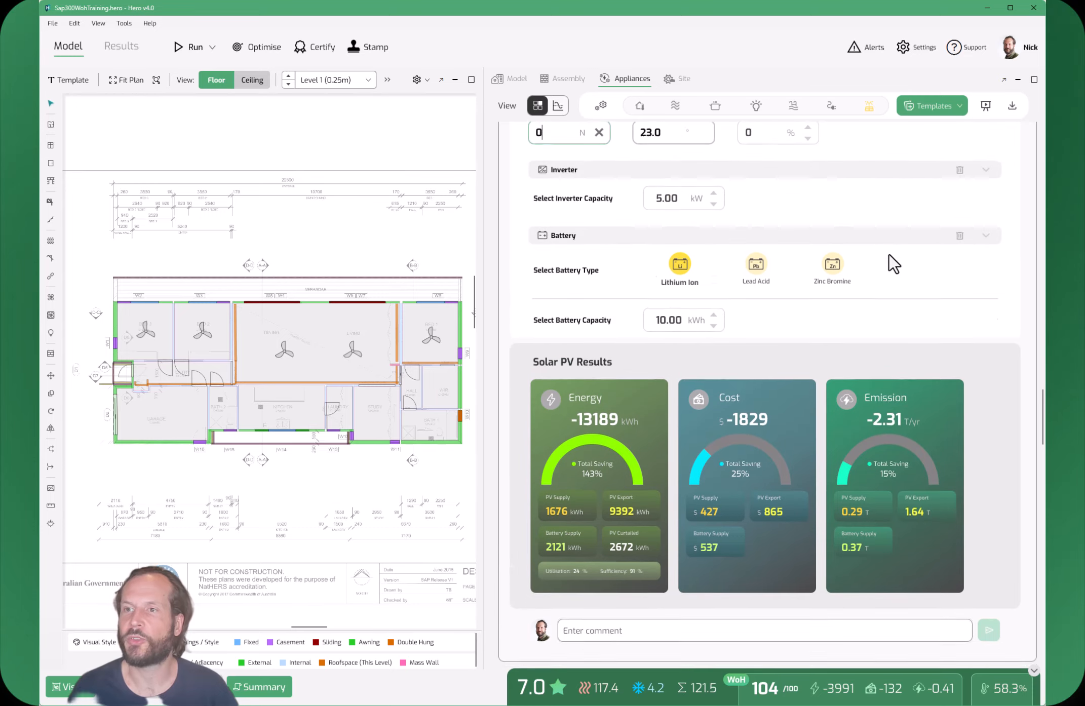
left_click(987, 109)
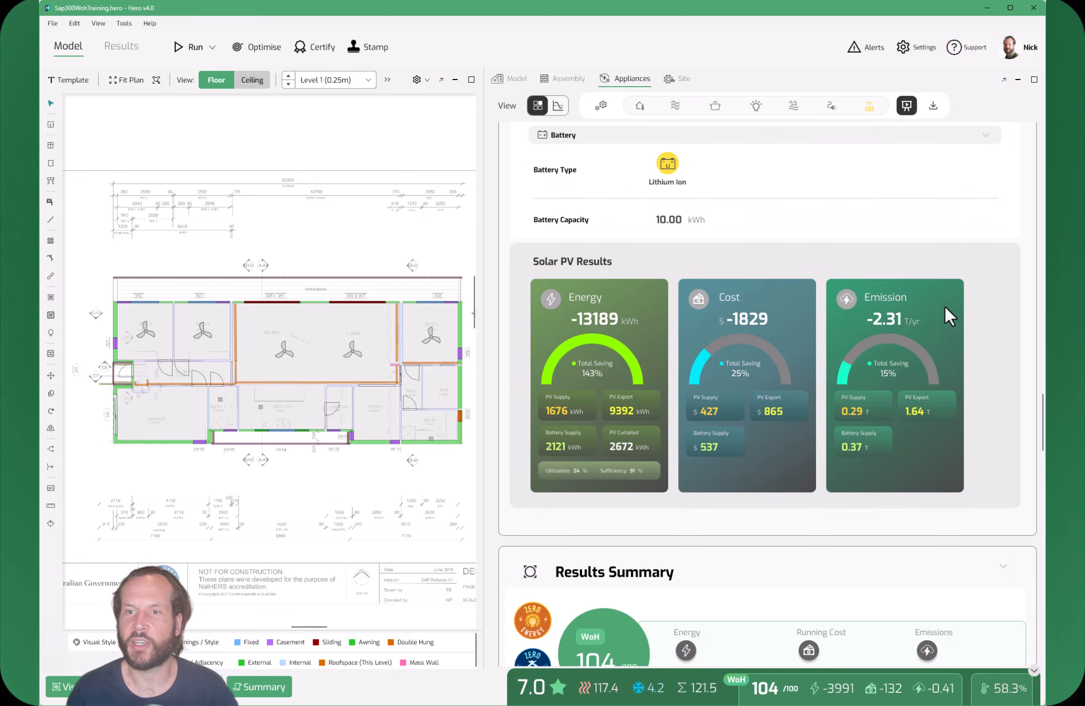
scroll(946, 309, "up", 2)
scroll(950, 329, "up", 3)
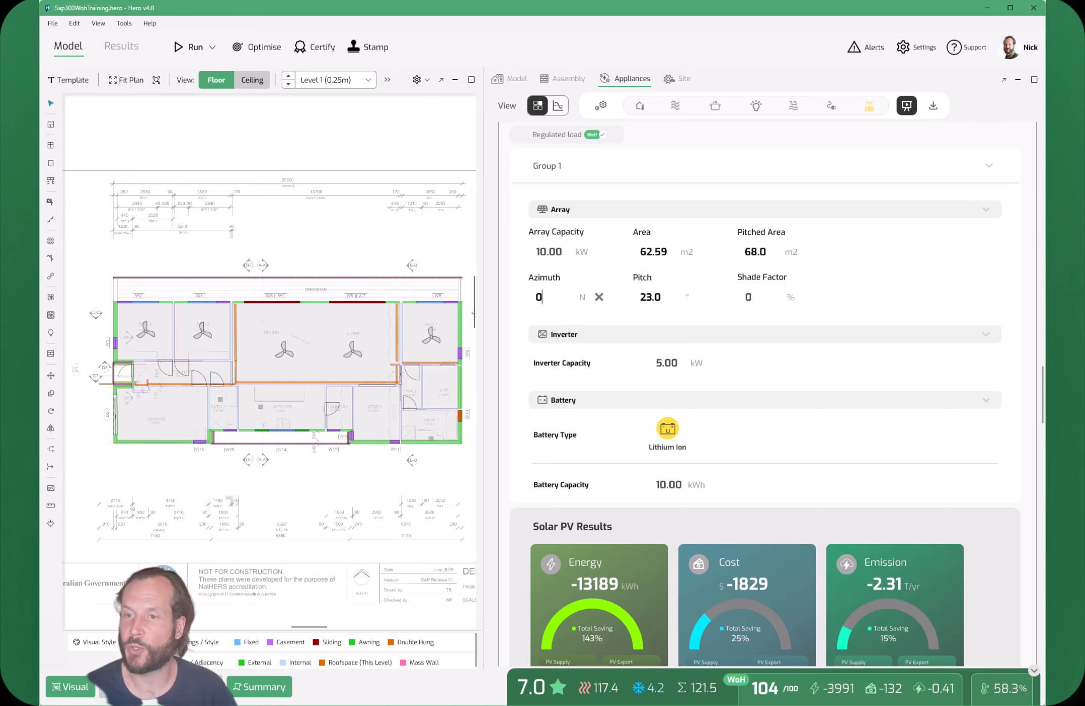
Look back over the Plug-Loads section in the presentation view and view the appliance export options, without exporting
scroll(774, 315, "up", 3)
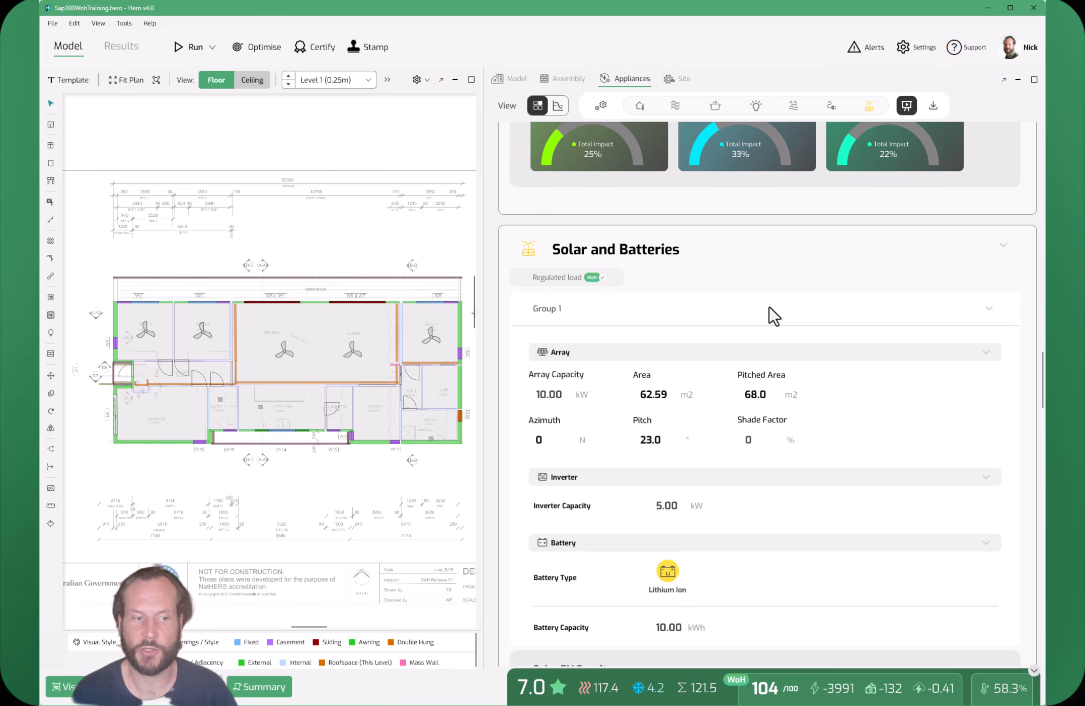
left_click_drag(1043, 381, 1044, 350)
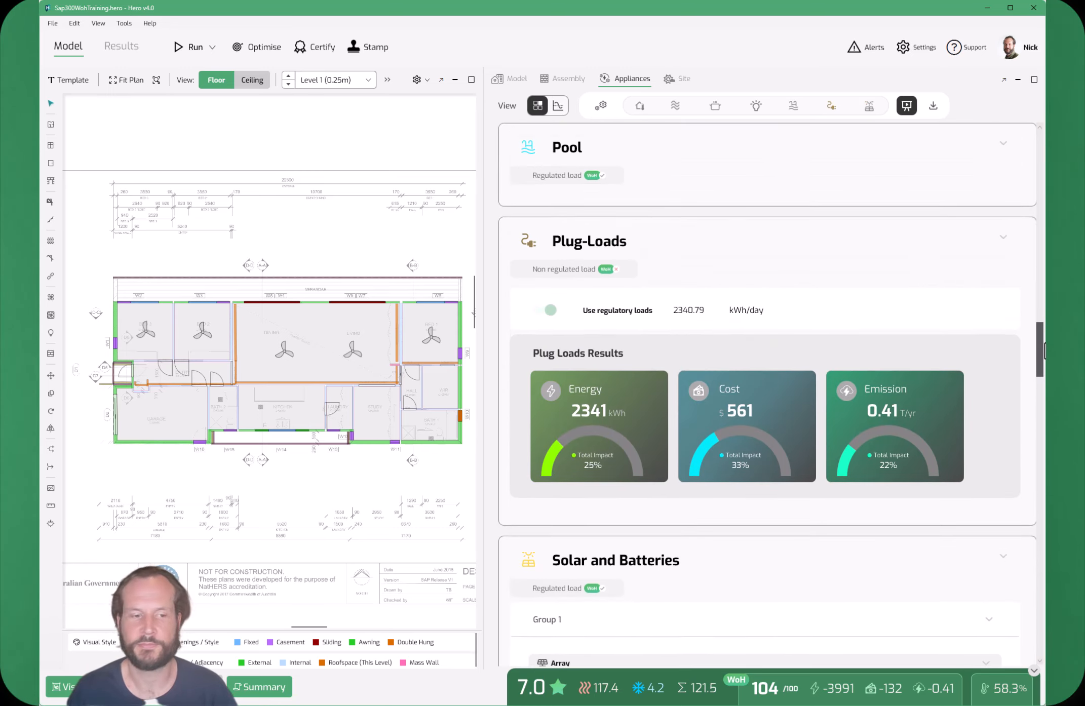
left_click(935, 106)
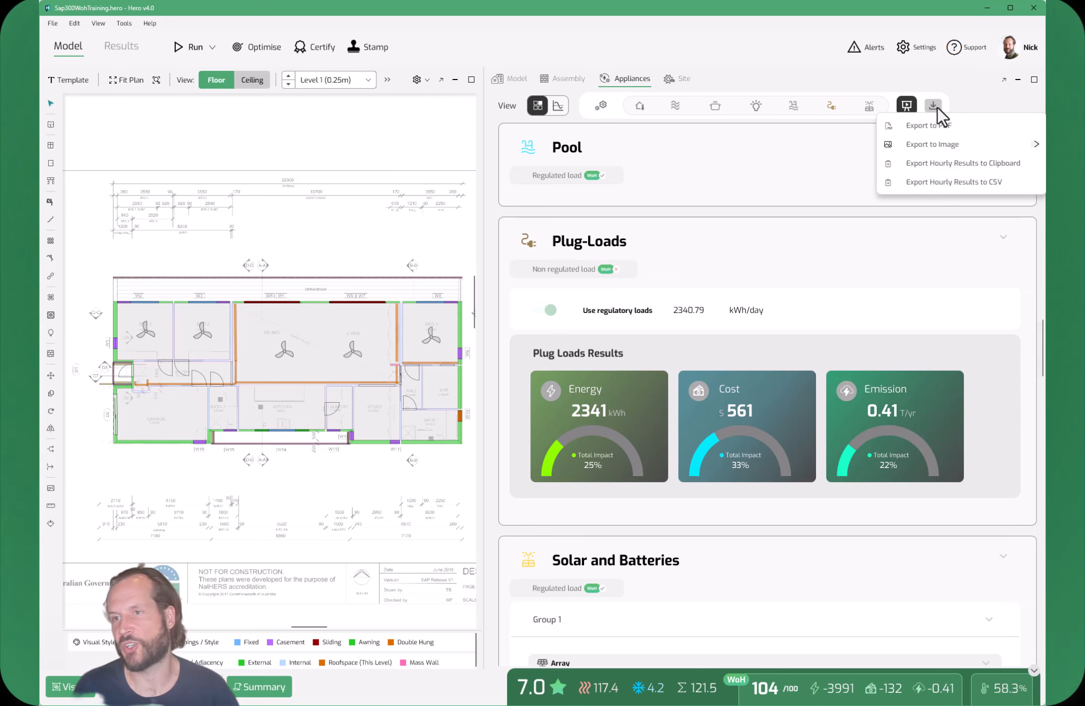
left_click(961, 102)
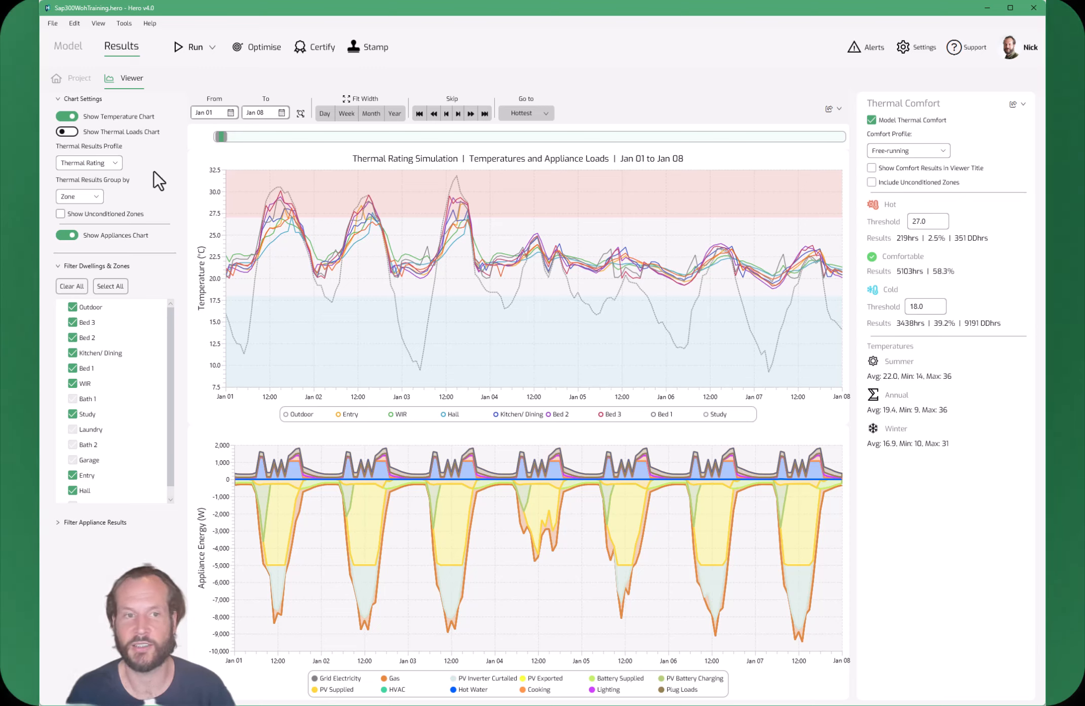
Briefly show the thermal loads chart in the results viewer, hide it and the temperature chart to leave only appliance loads, and return to the model
left_click(69, 133)
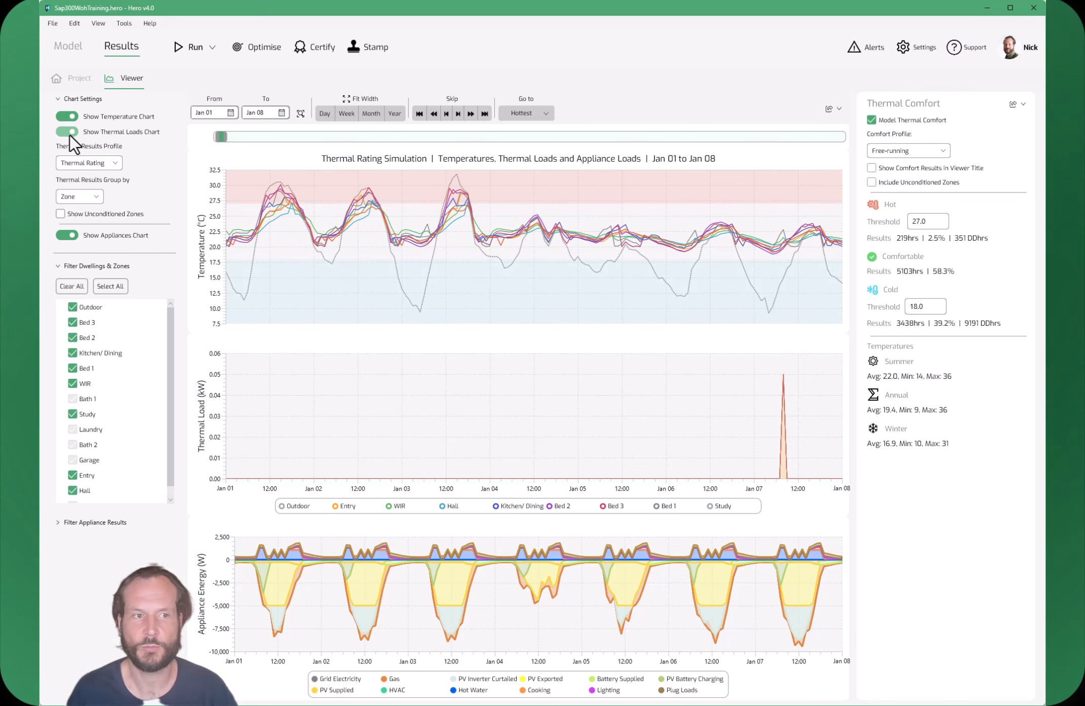
left_click(69, 132)
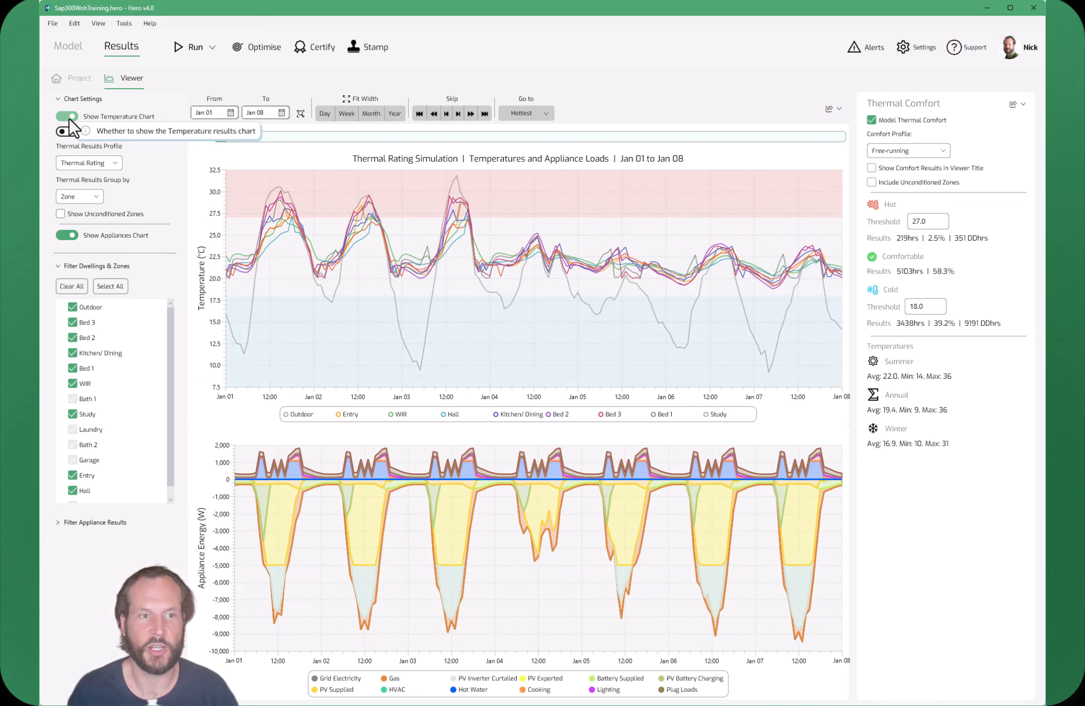
left_click(69, 118)
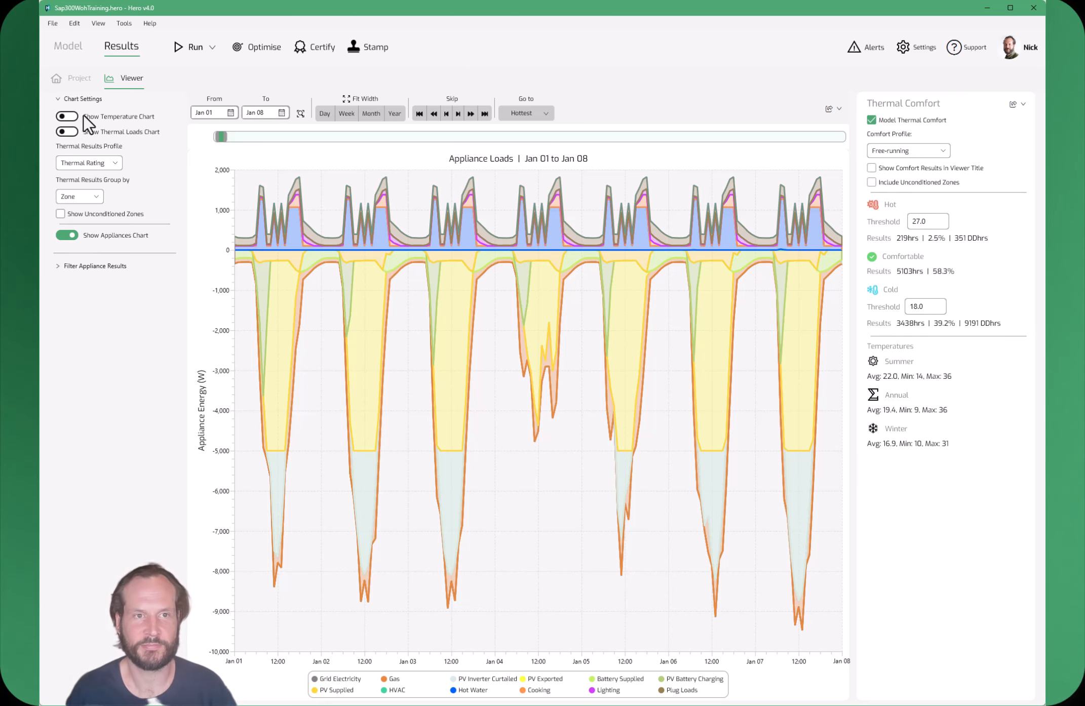
left_click(68, 46)
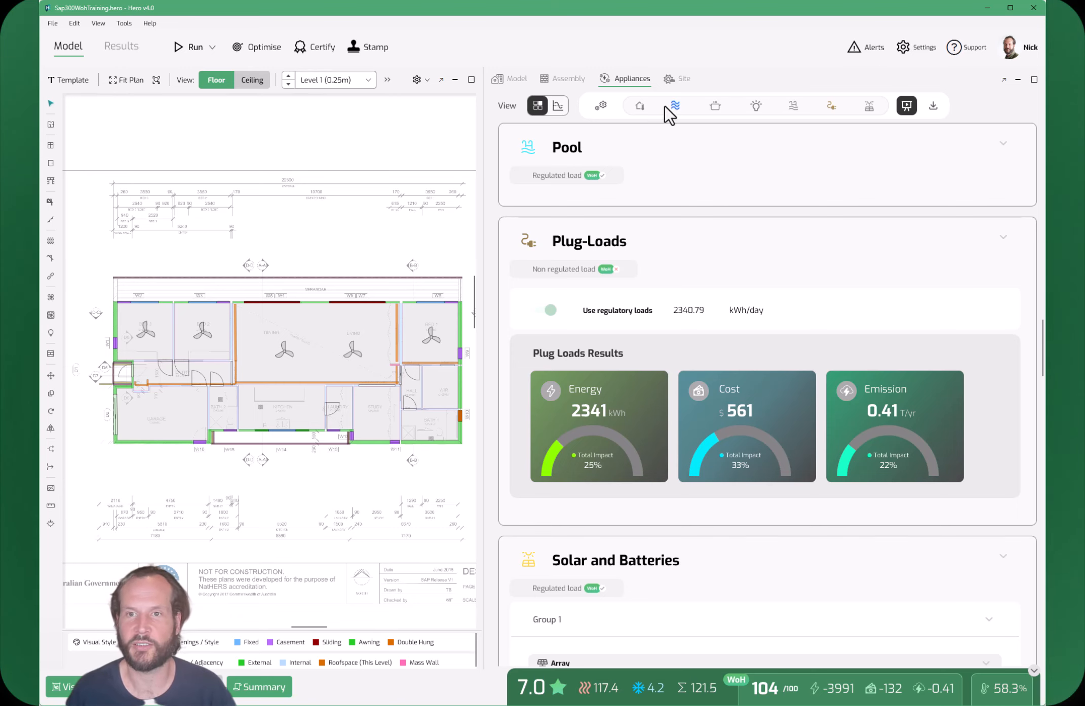
left_click(642, 106)
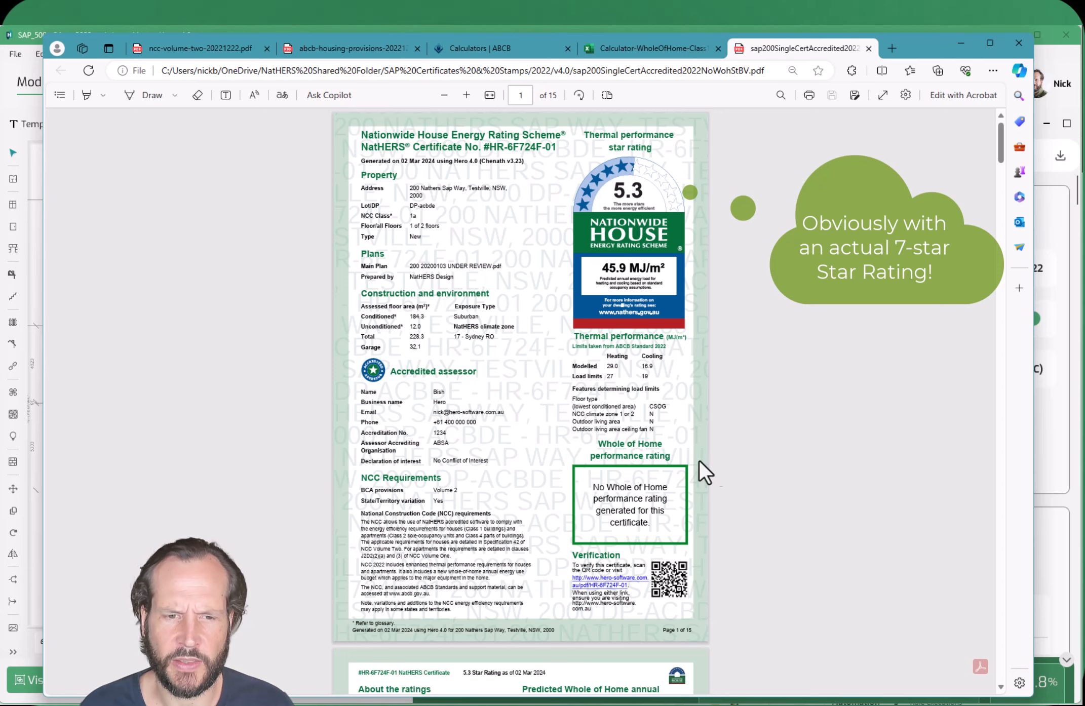
Switch to the browser and examine the NCC Volume Two provisions and the Part 13.6 whole-of-home energy usage tables in the ABCB Housing Provisions
left_click(34, 557)
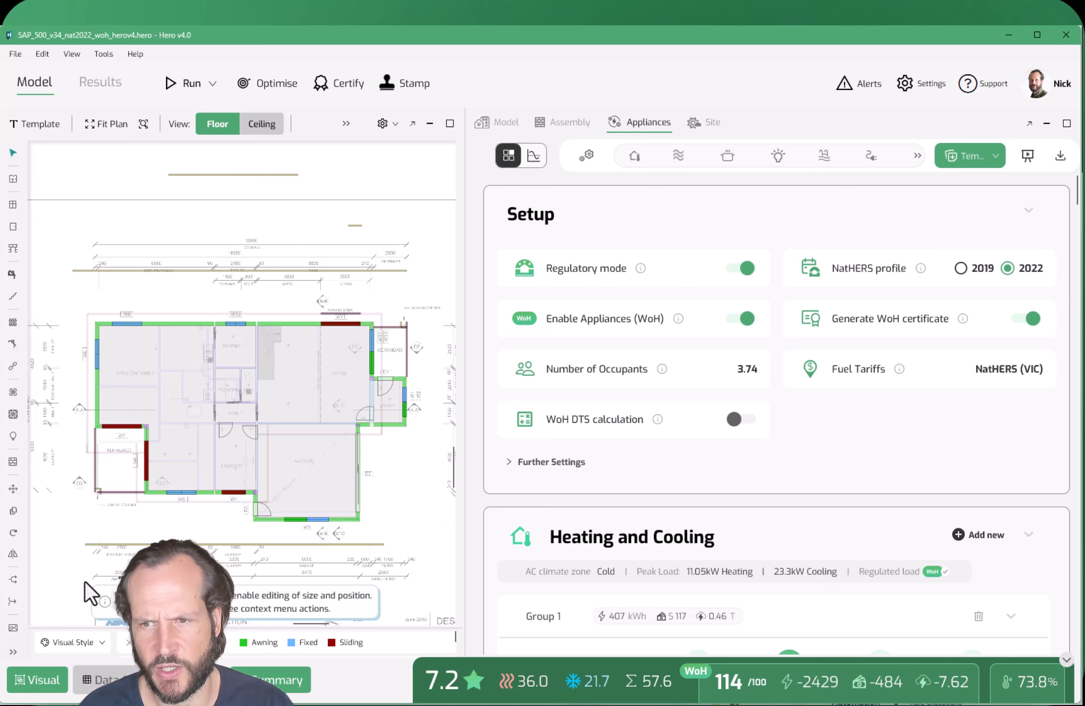
key("alt+Tab")
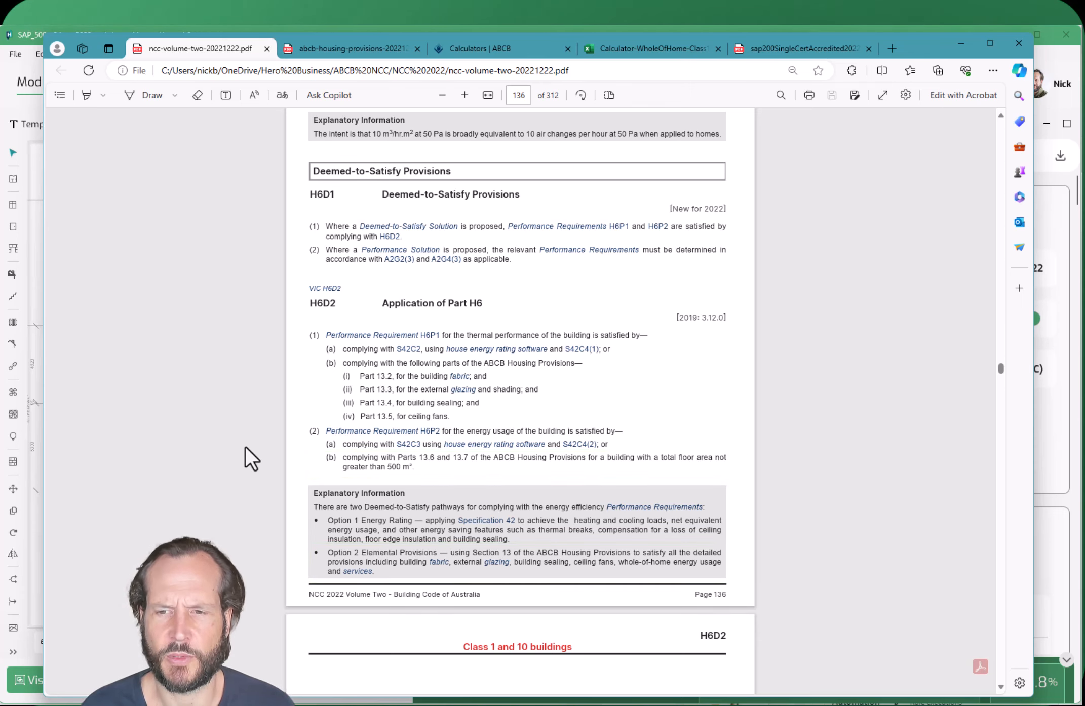
left_click(327, 51)
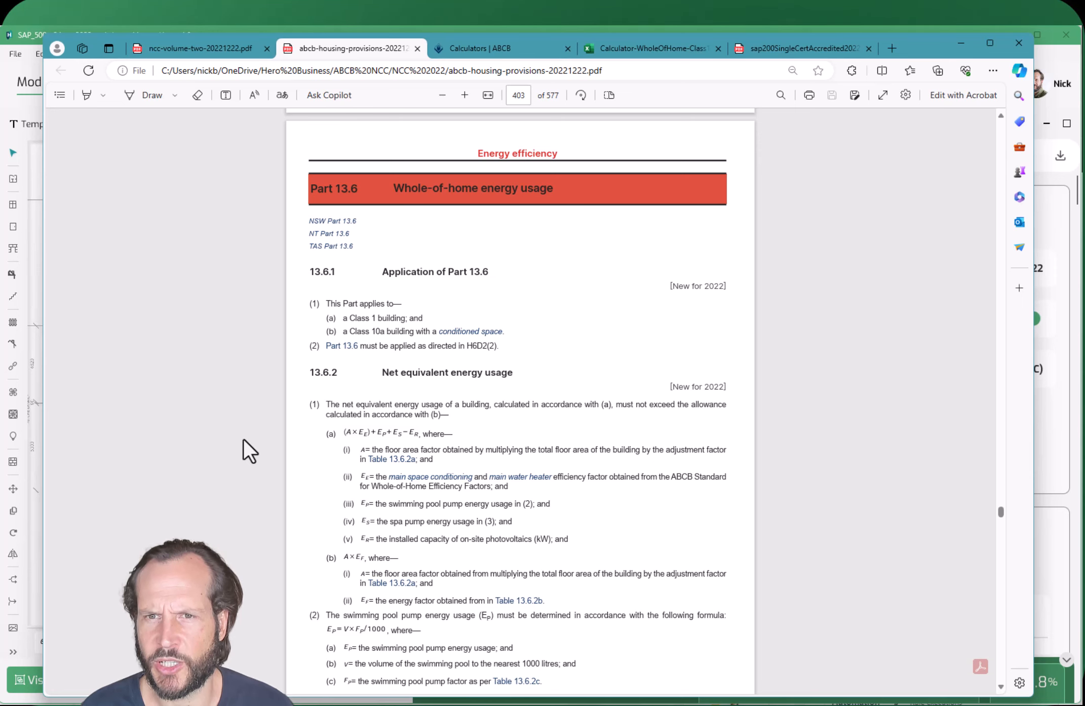
scroll(227, 466, "down", 8)
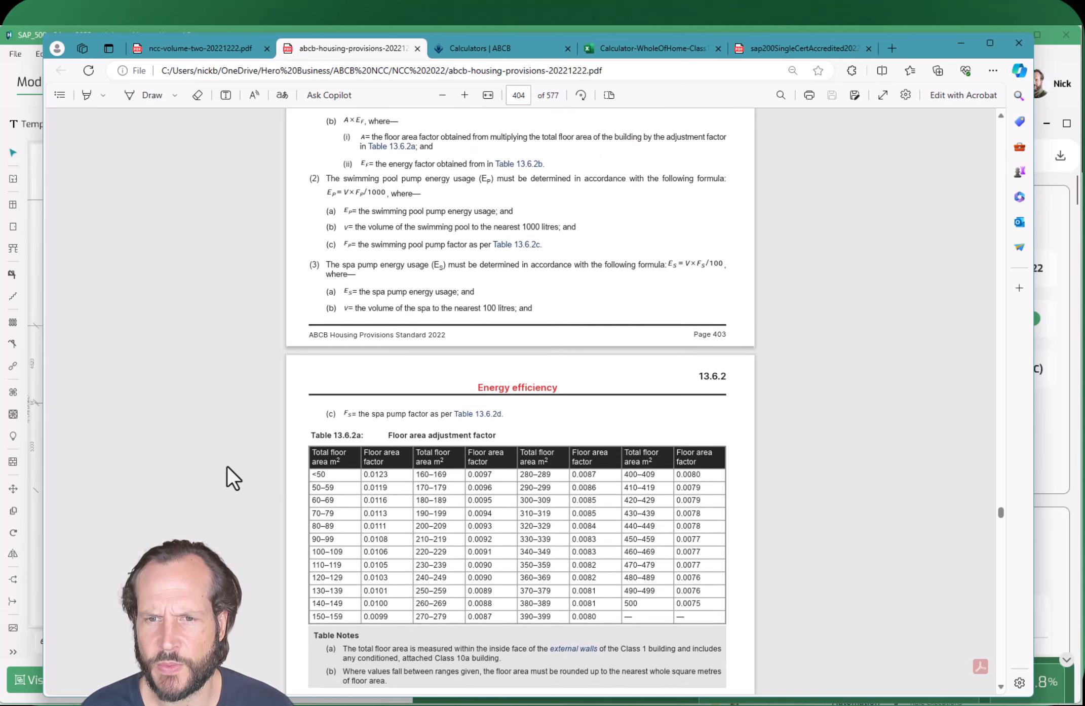
scroll(227, 466, "down", 8)
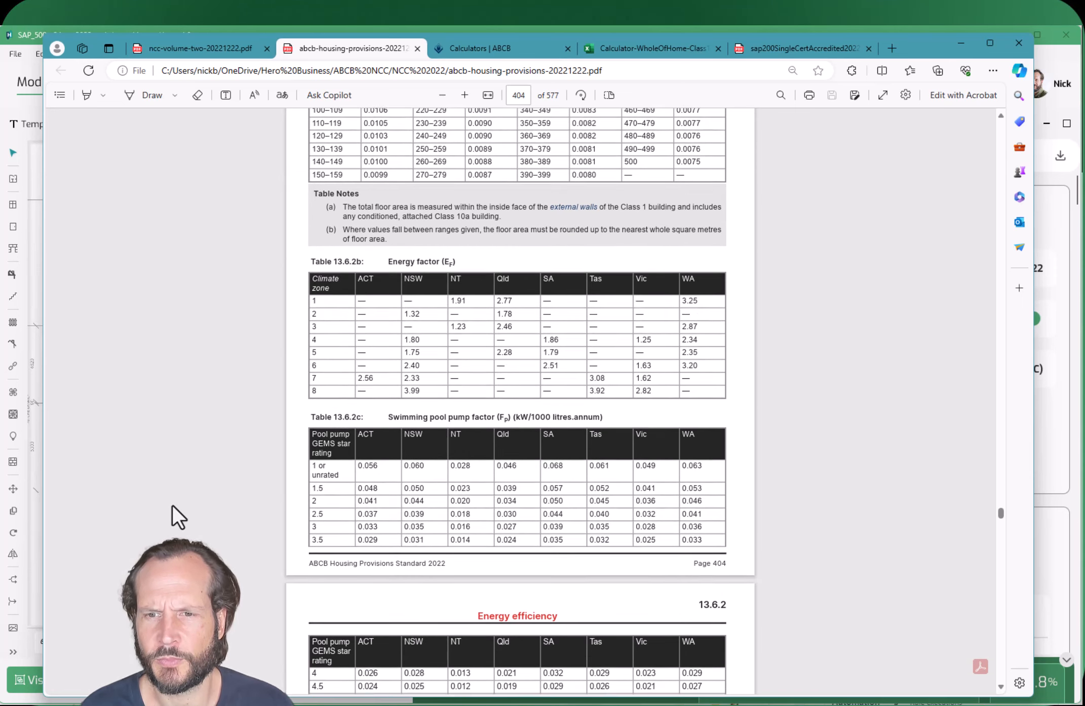
scroll(172, 506, "down", 10)
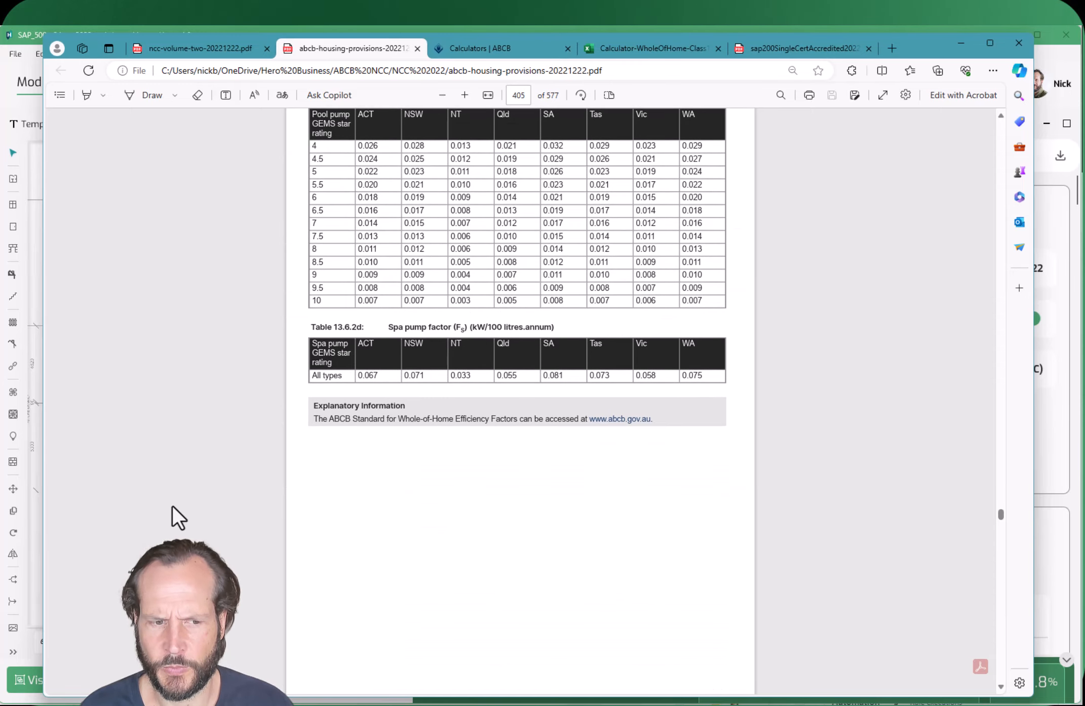
scroll(172, 505, "up", 1)
View the ABCB calculators page and the Class 1 whole-of-home calculator spreadsheet in the browser
left_click(528, 49)
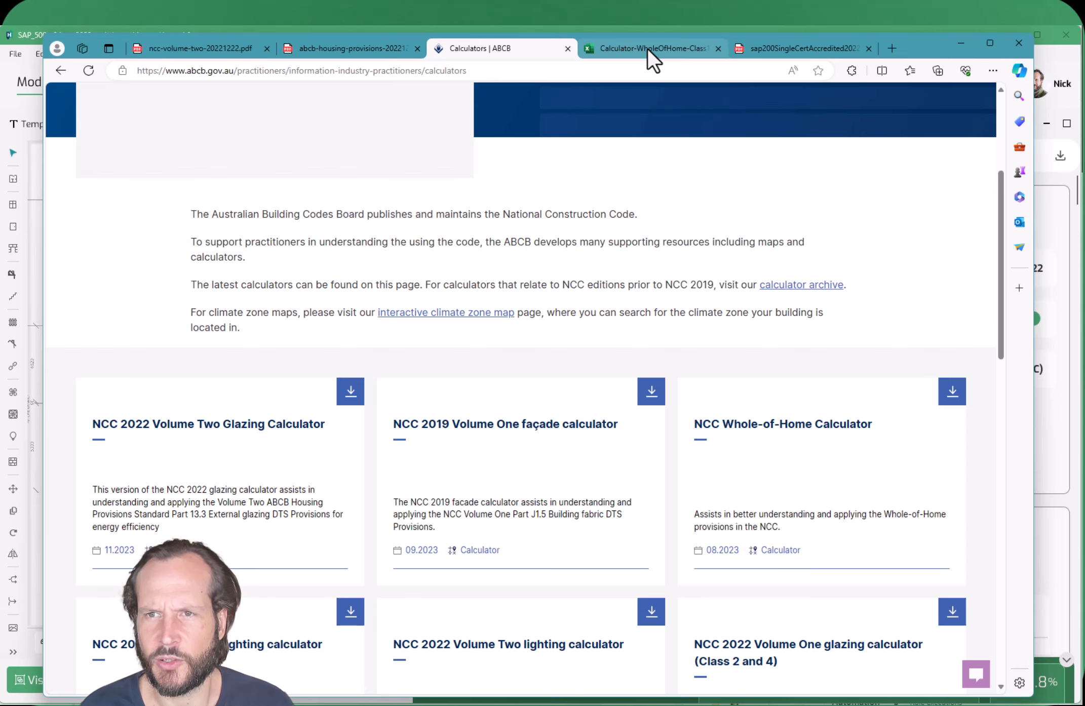
mouse_move(648, 48)
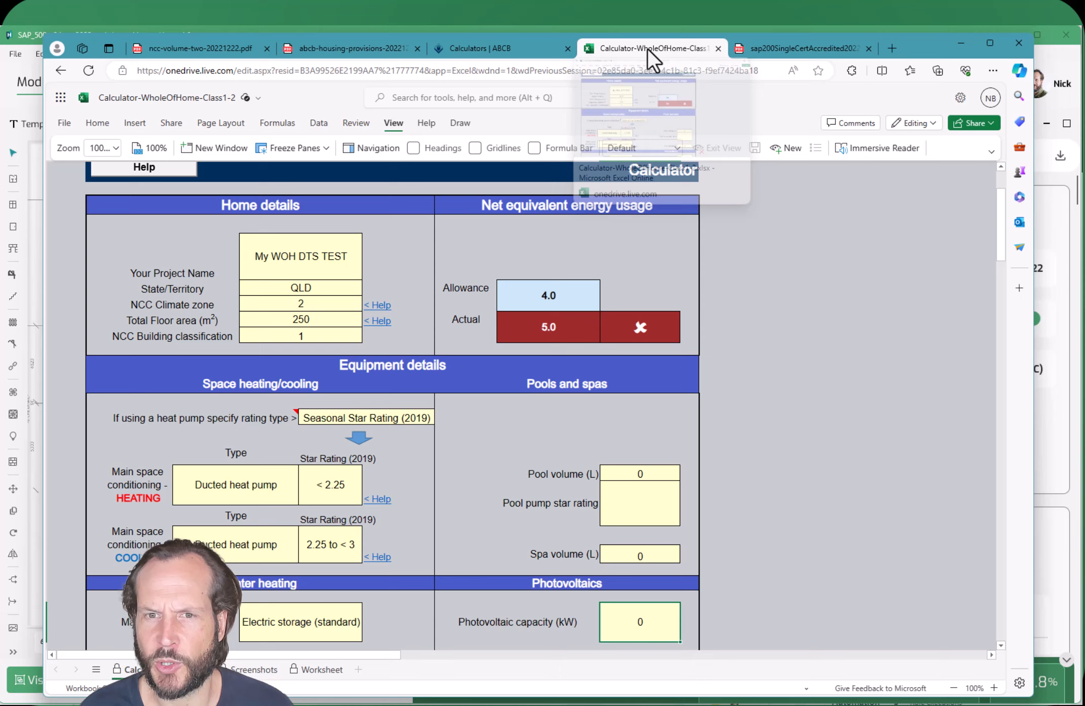
left_click(648, 48)
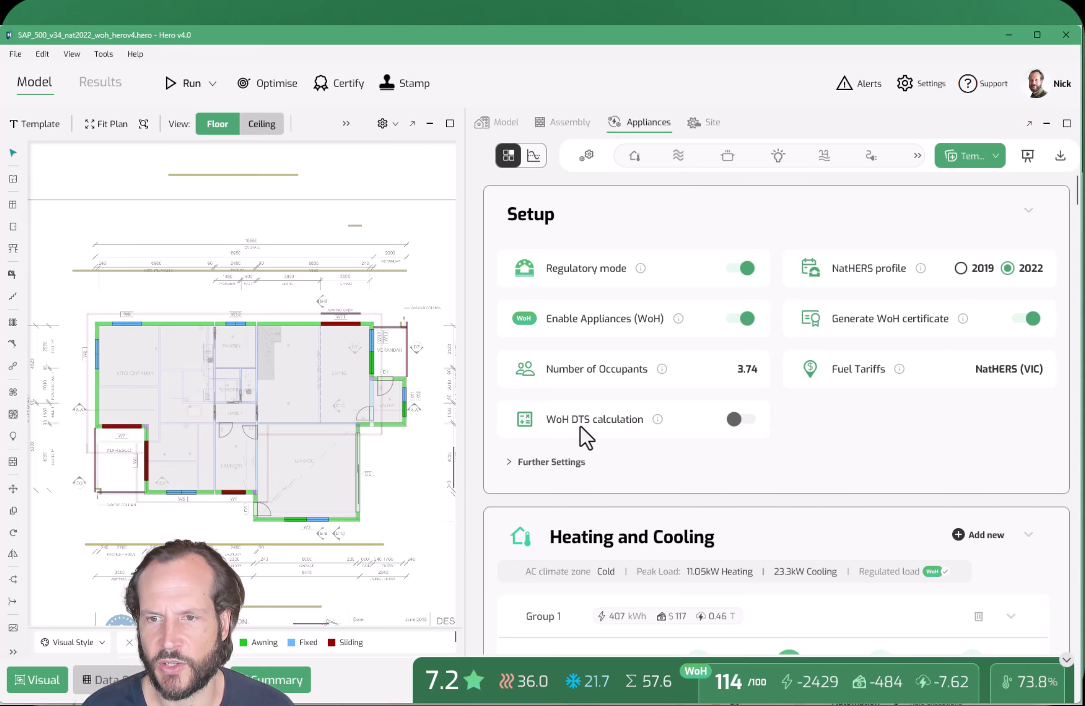
Enable the WoH DTS calculation in the appliance setup and check the DTS result against the compliance limits
left_click(751, 419)
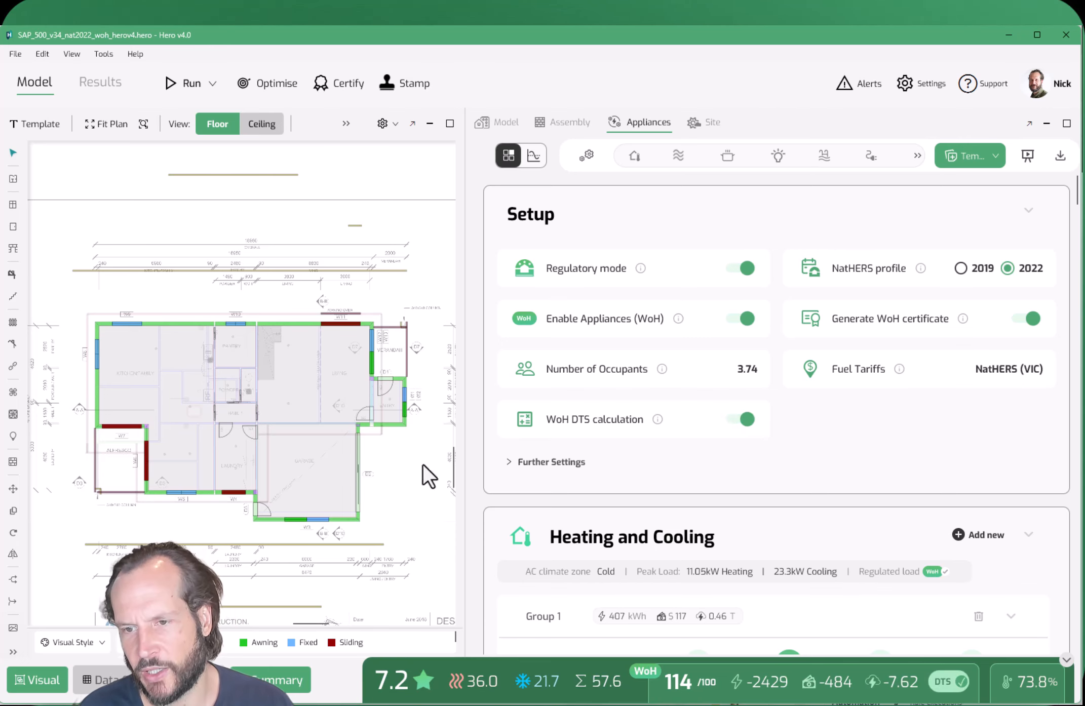
scroll(563, 474, "down", 3)
scroll(553, 527, "down", 2)
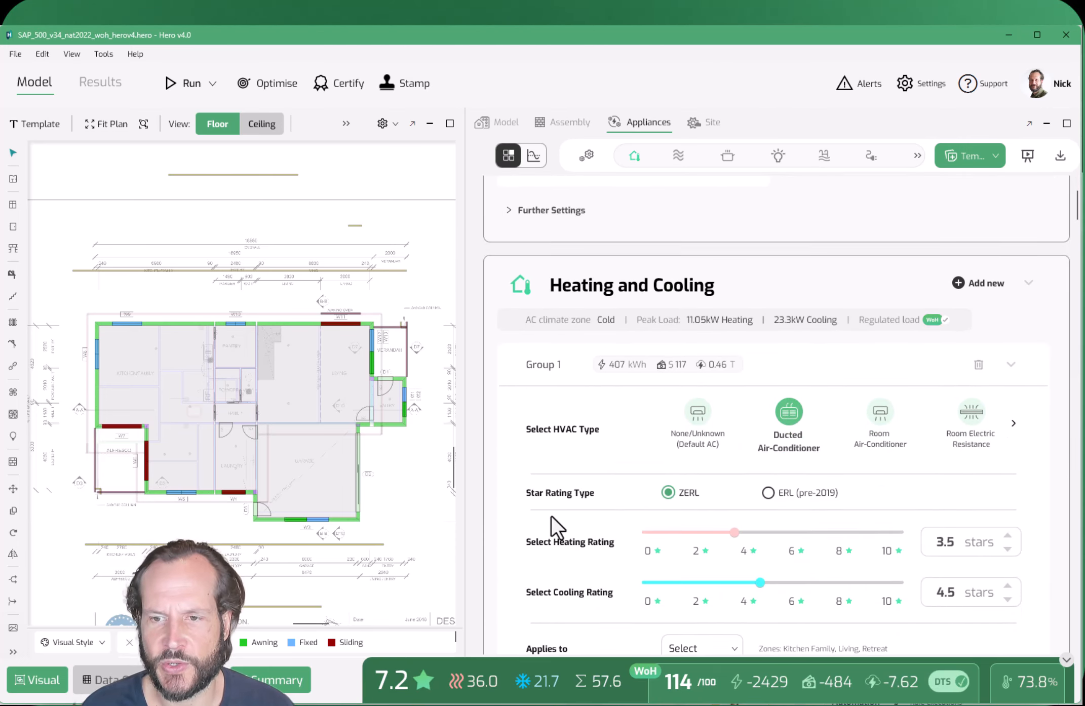
scroll(552, 527, "down", 1)
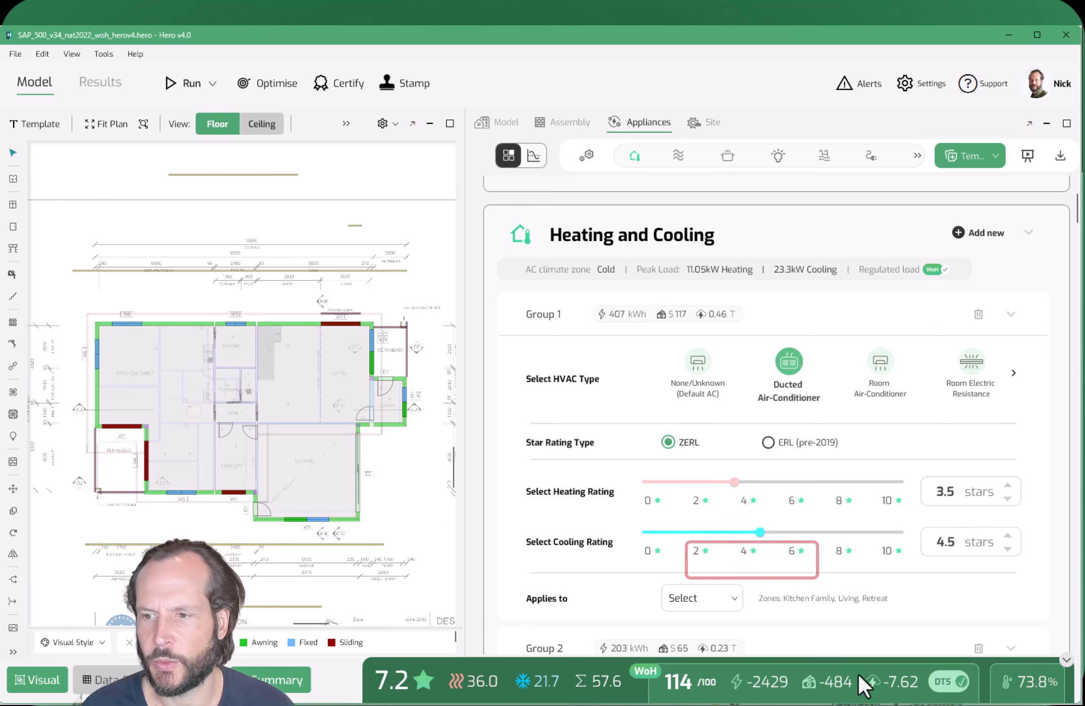
mouse_move(958, 691)
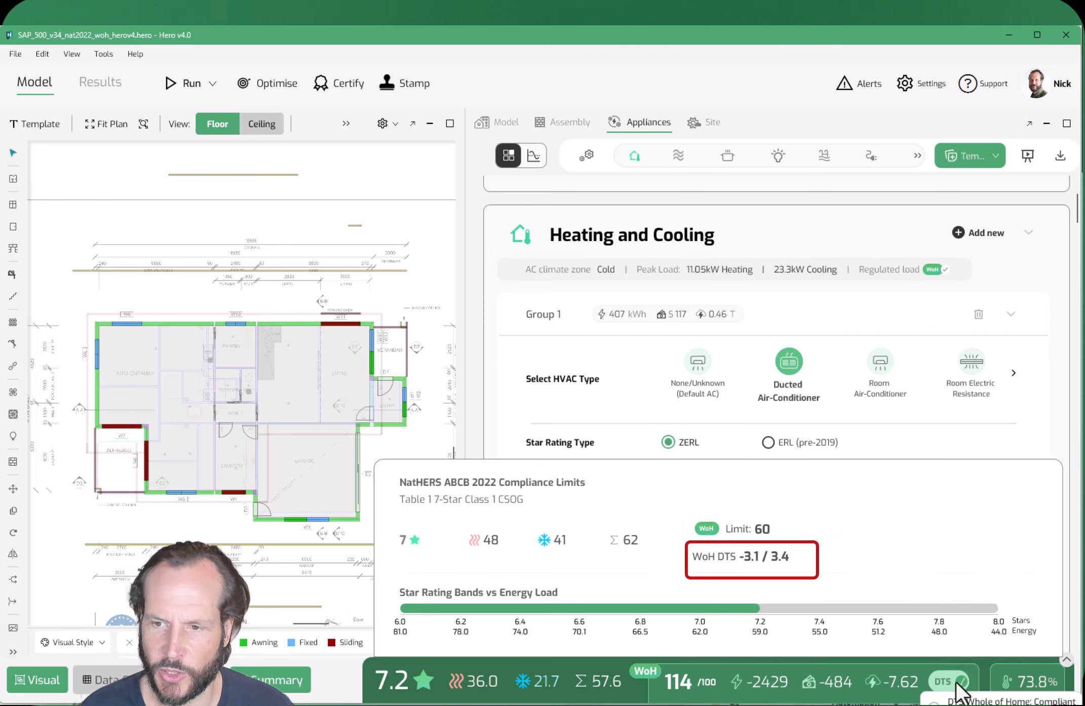
Export the DTS calculation for all dwellings from the Results Summary to an Excel file named MyWohDtsTest and view the exported calculator
left_click(534, 155)
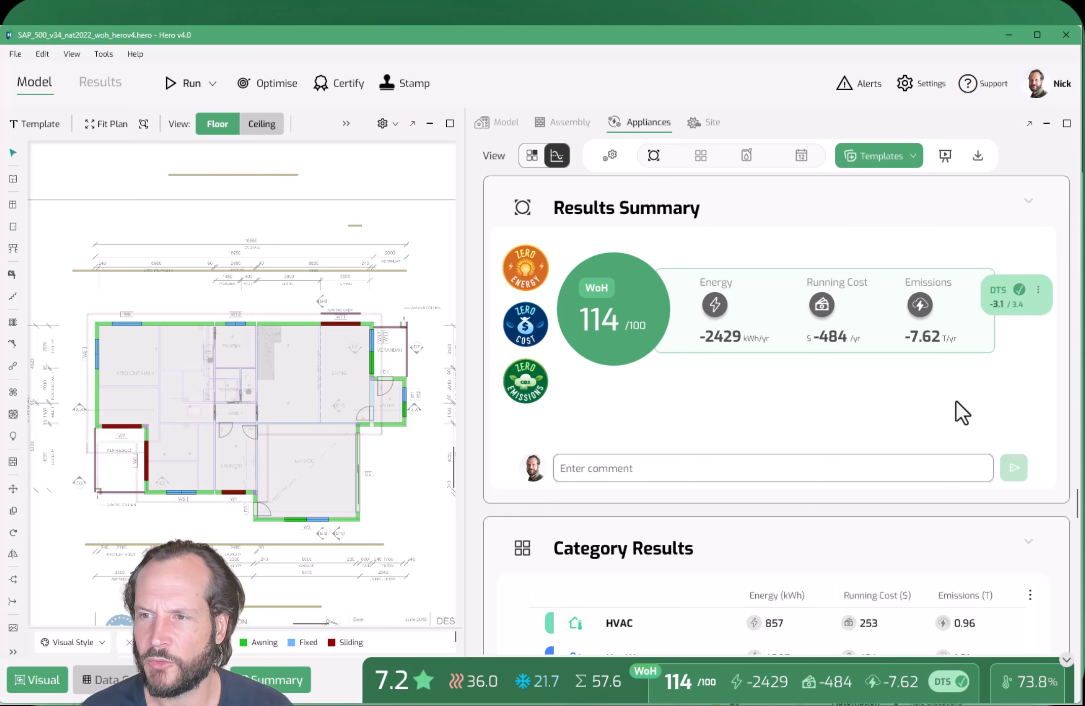
left_click(1037, 290)
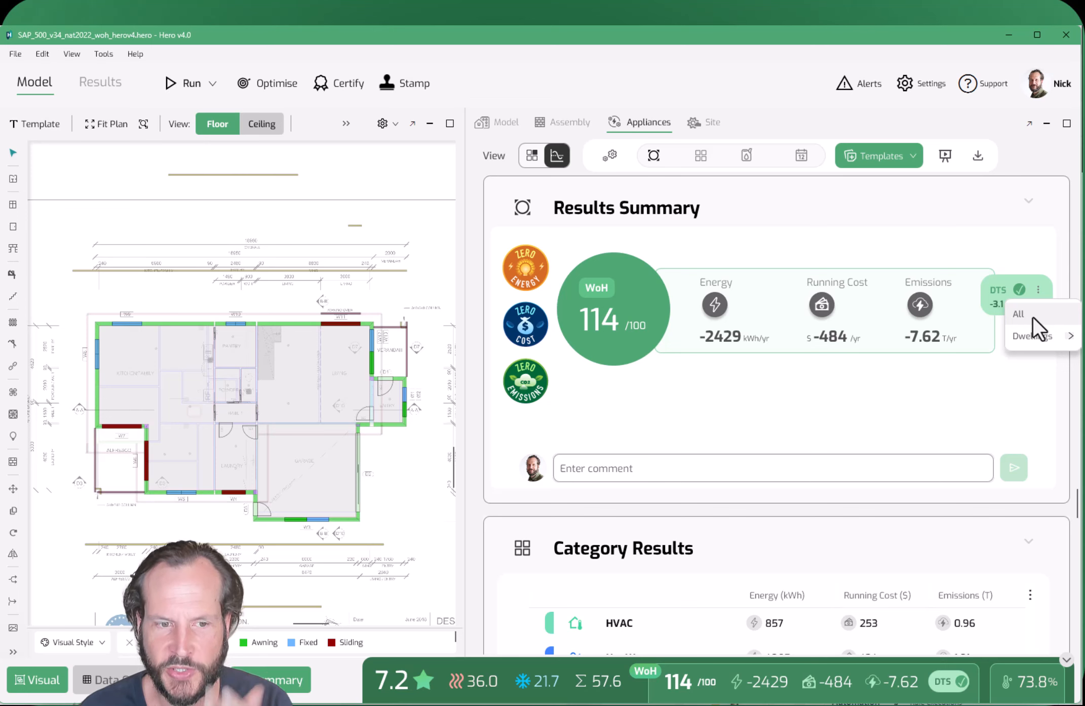
left_click(1033, 318)
type("MyWohDtsTes")
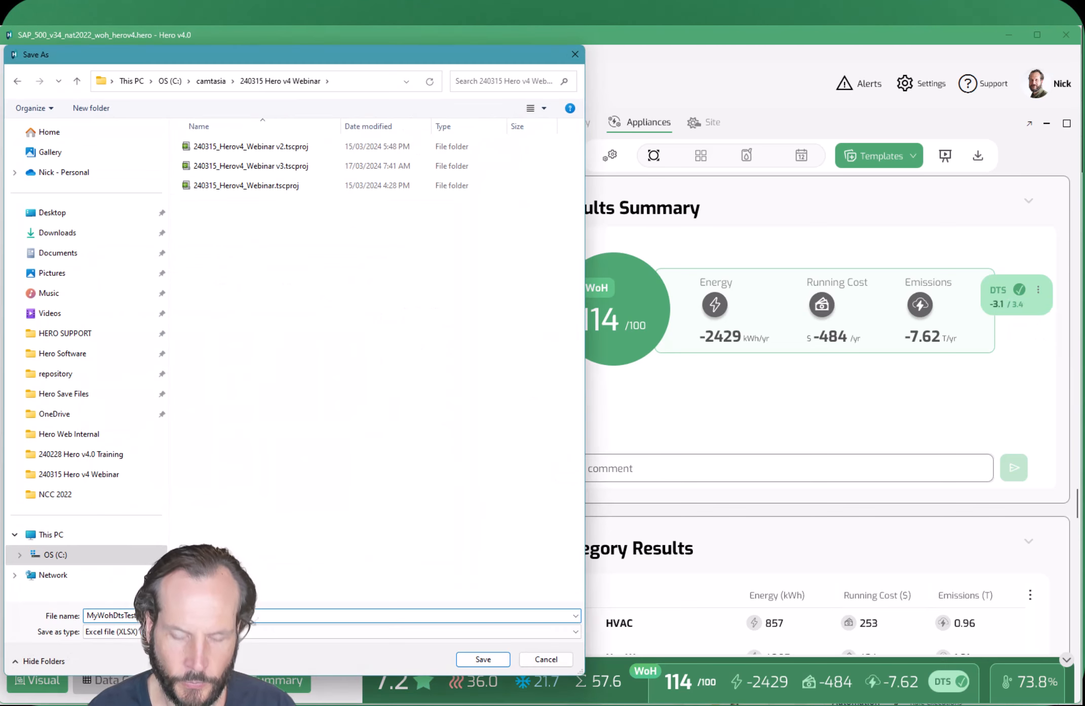
key("Return")
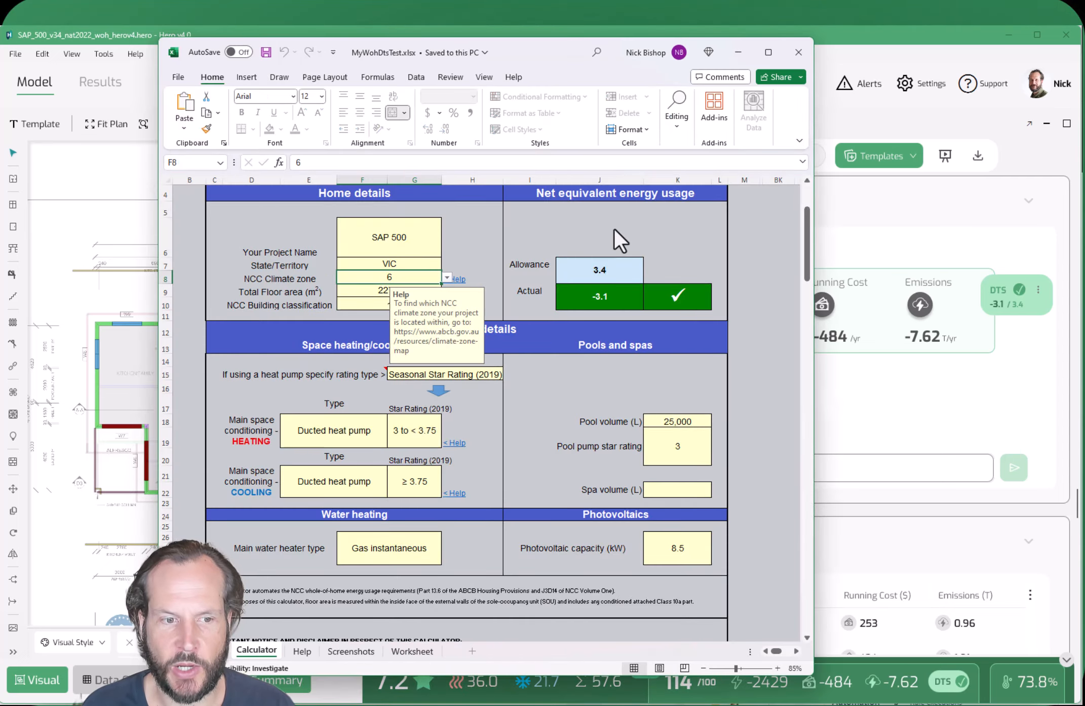
scroll(570, 465, "up", 2)
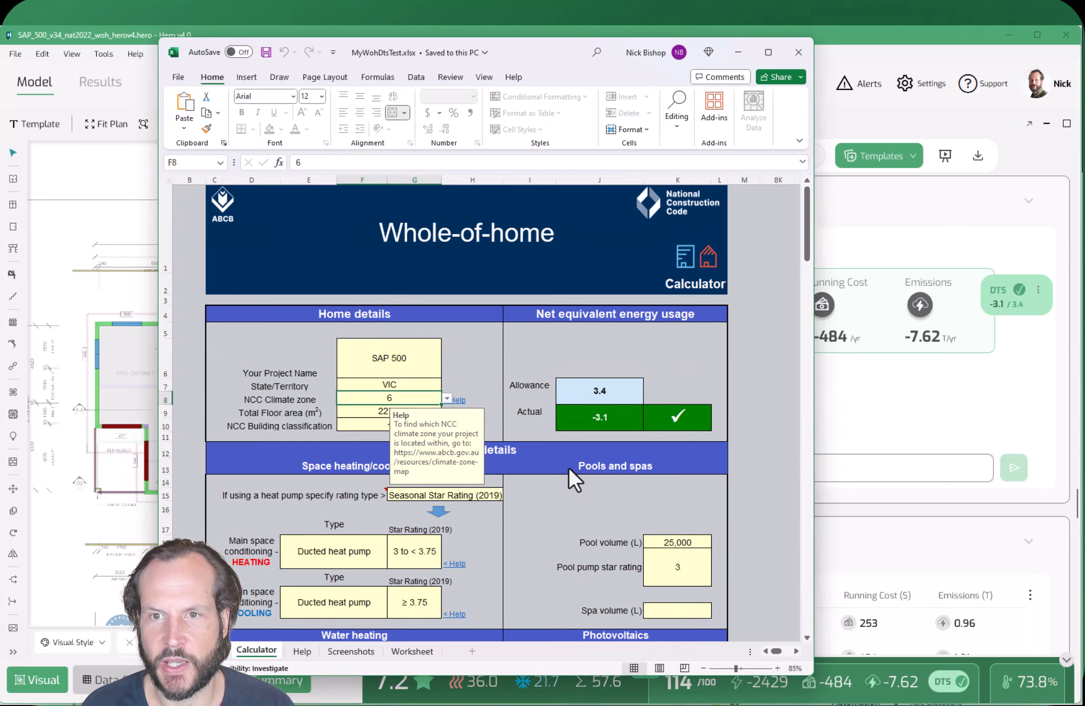
Switch to the browser and view the Whole of Home section on the first page of the sap200 NatHERS certificate PDF
key("alt+Tab")
left_click(780, 48)
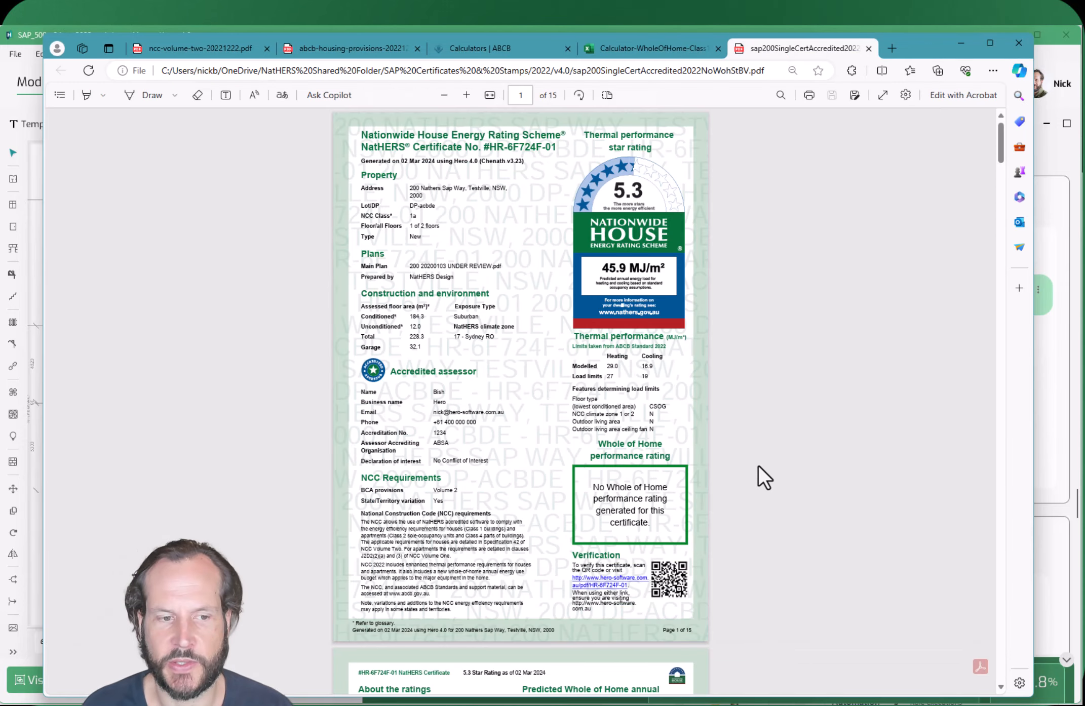
key("alt+Tab")
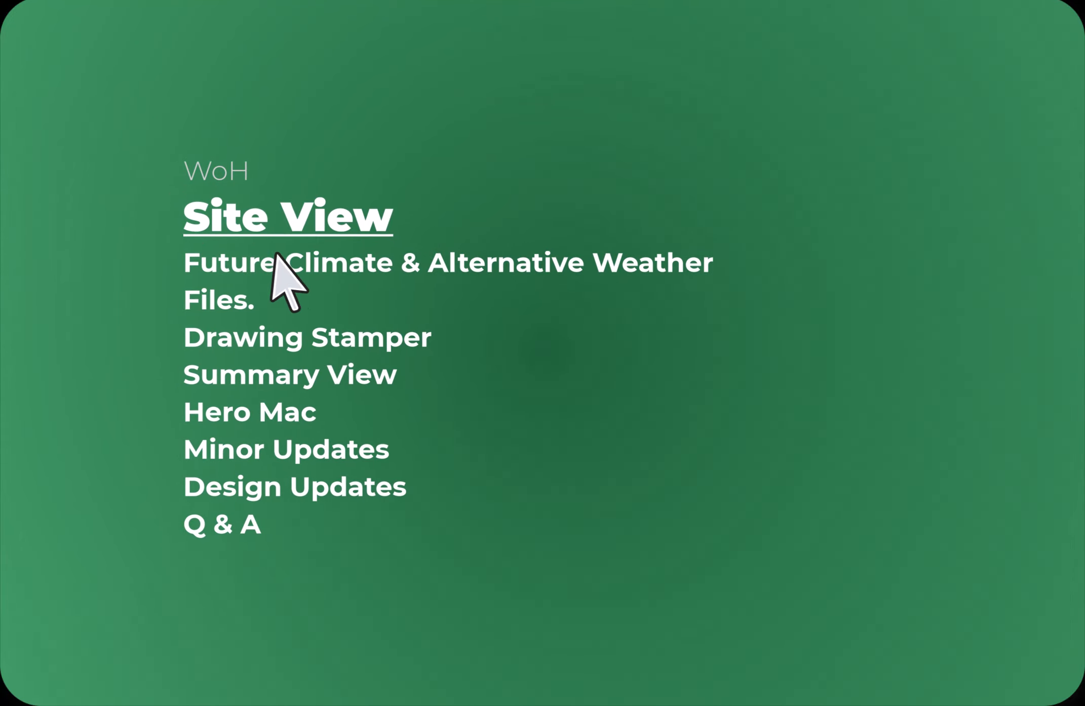
Look through the Site view's NatHERS zone and weather set choices and its climate data export options, without exporting
left_click(285, 253)
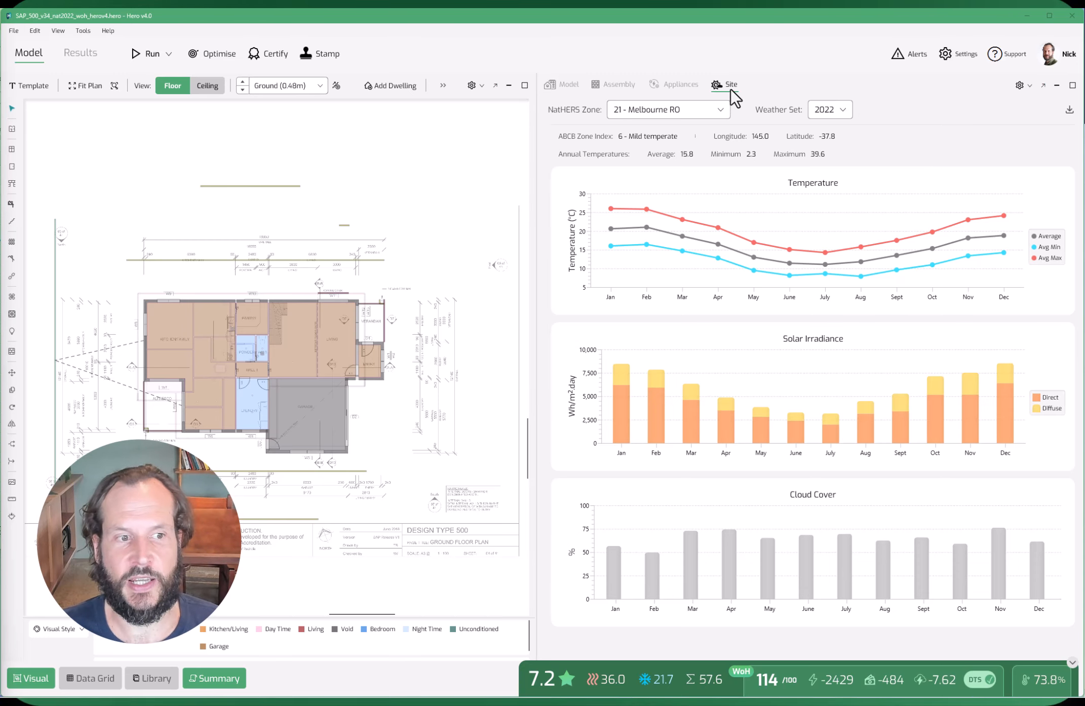
left_click(669, 111)
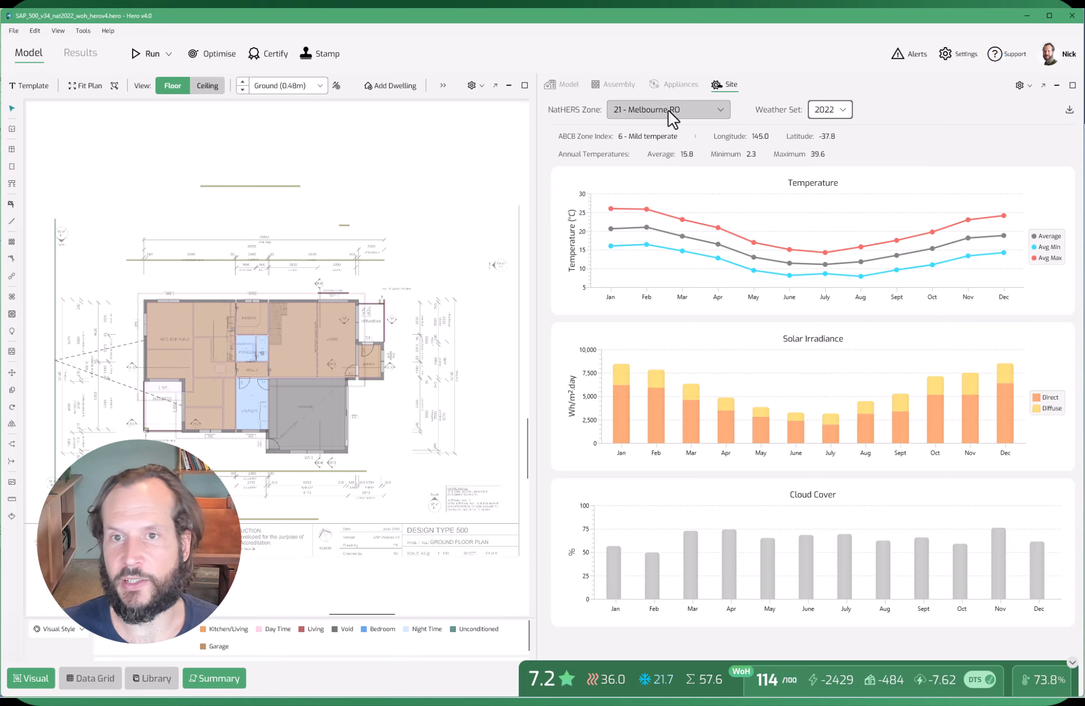
left_click(783, 97)
left_click(843, 113)
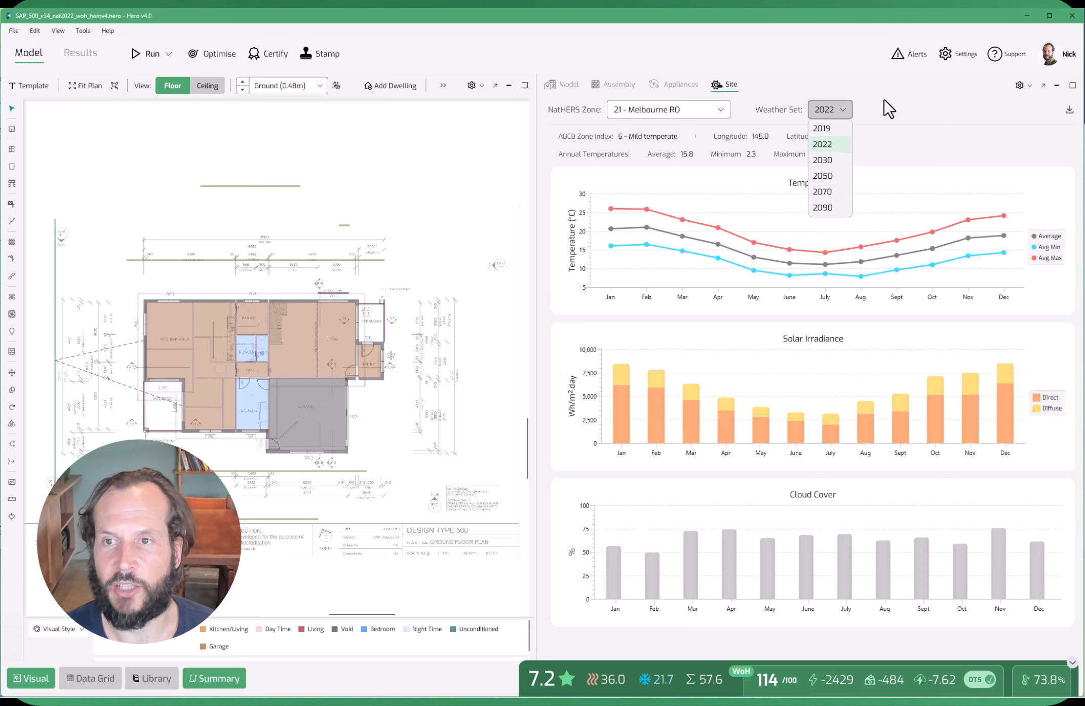
left_click(825, 178)
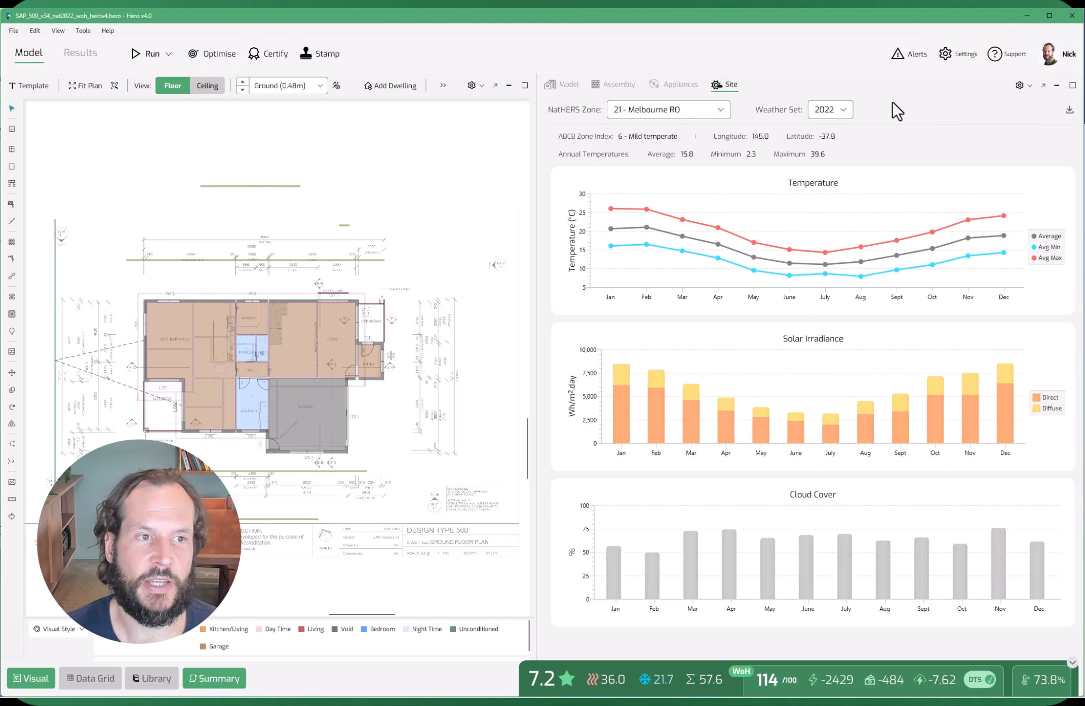
left_click(1070, 110)
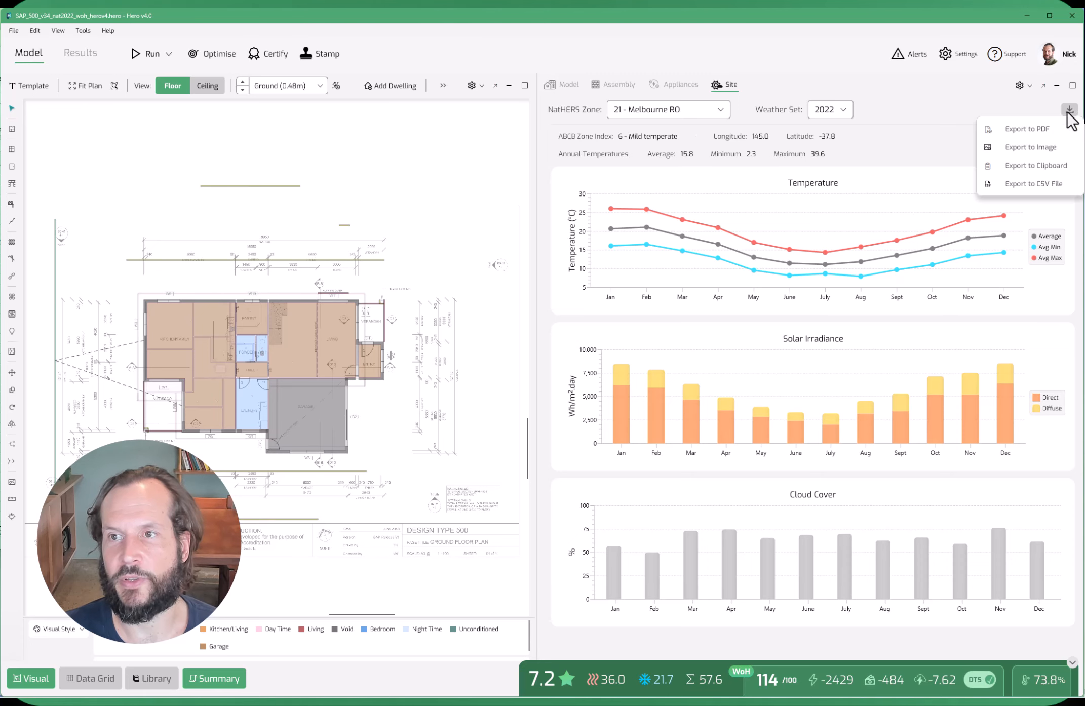
left_click(902, 113)
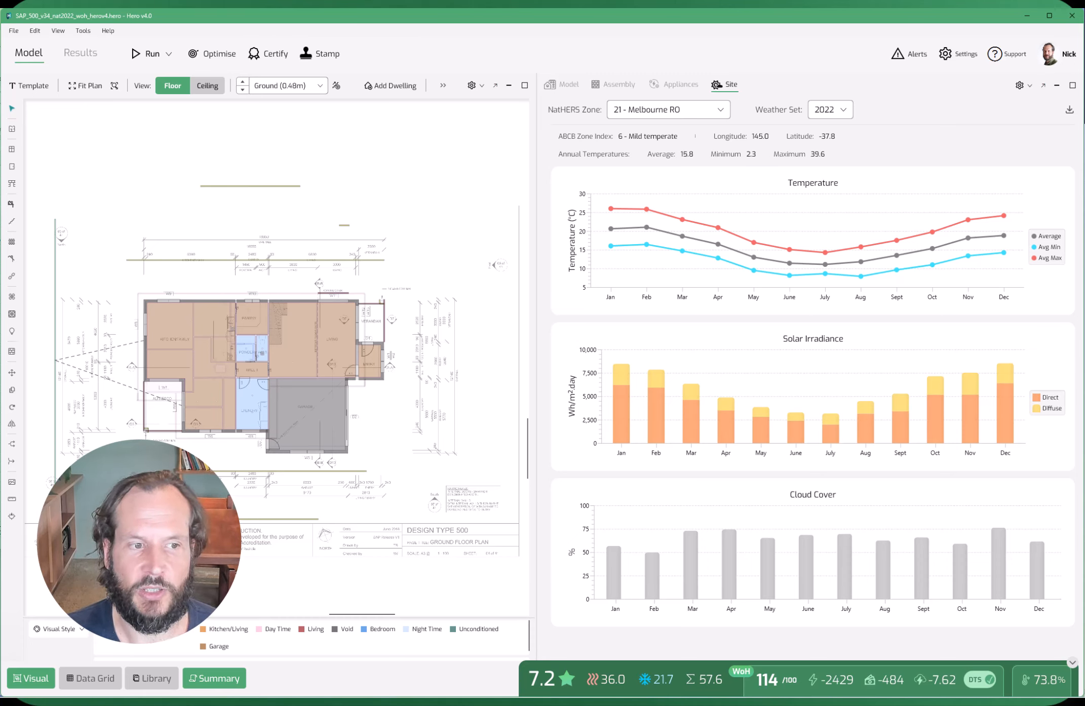
View the list of available NatHERS zones in the Site view
left_click(656, 110)
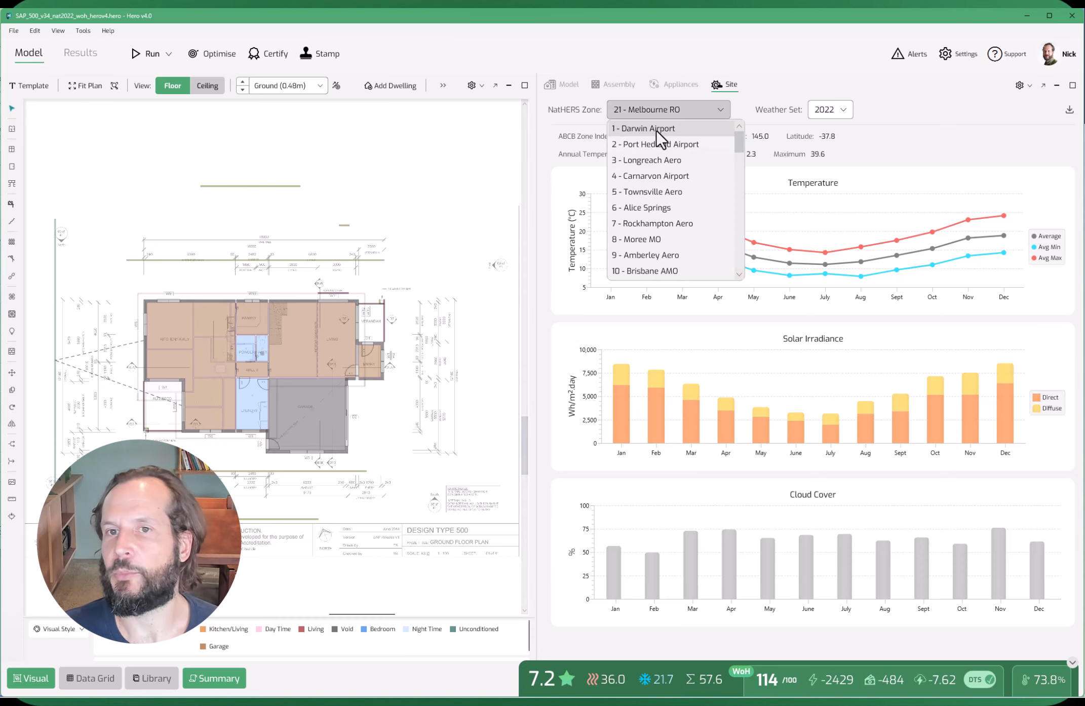
left_click(657, 131)
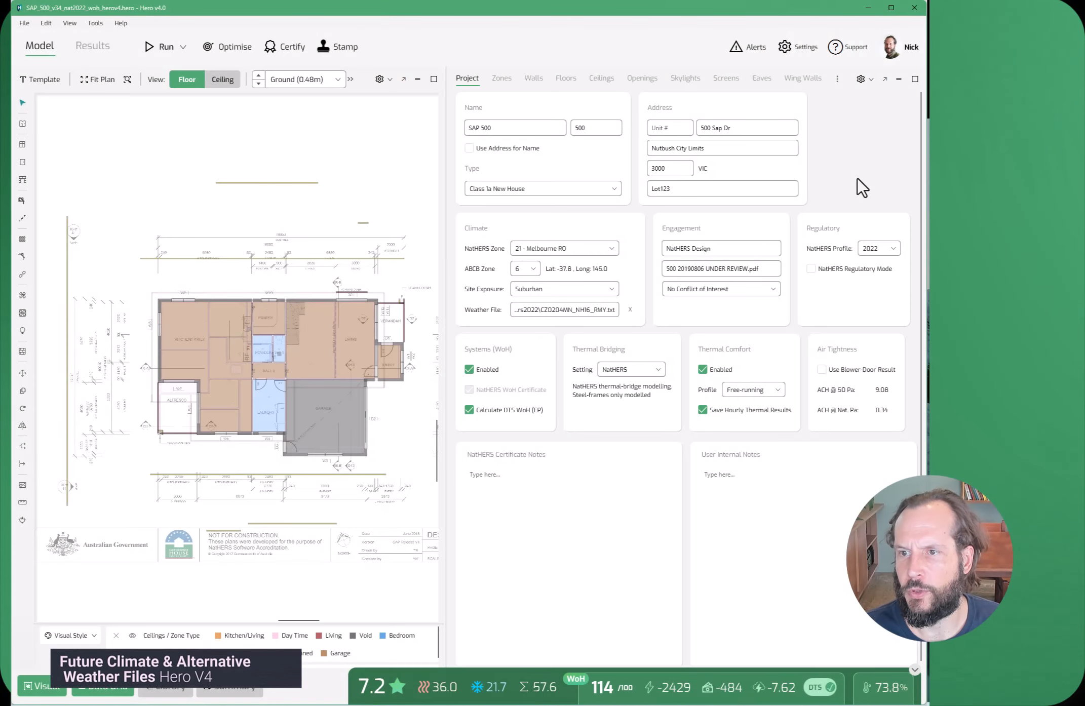
Toggle NatHERS Regulatory Mode on and back off, and view the climate library folders available for the weather file without choosing one
left_click(846, 268)
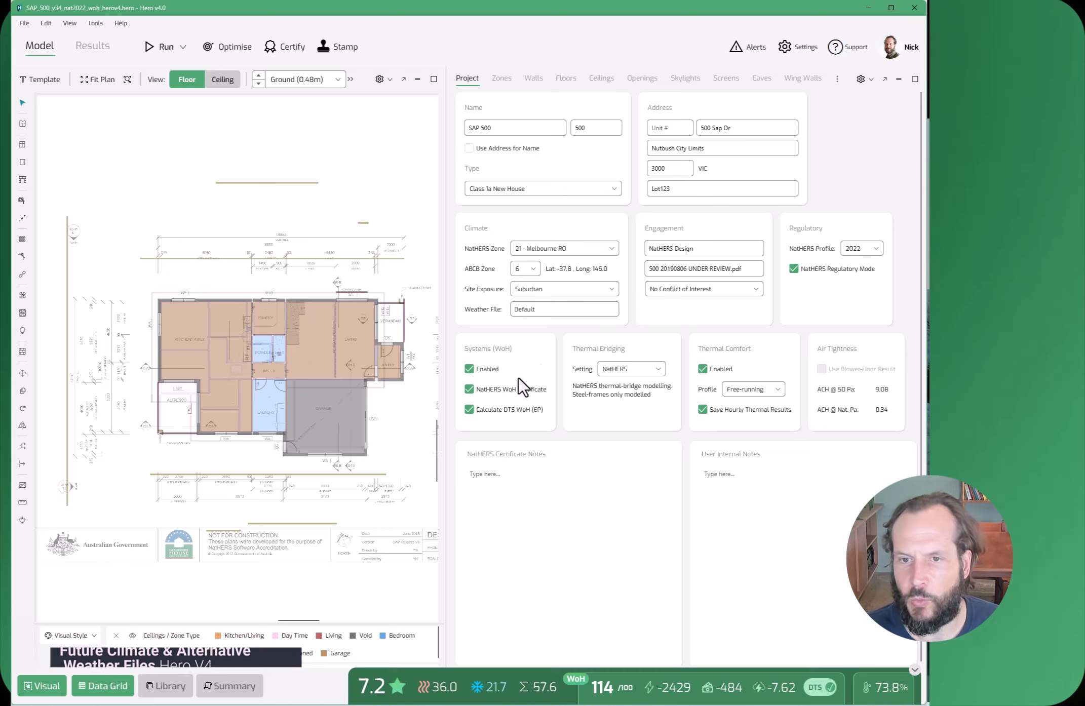
left_click(811, 271)
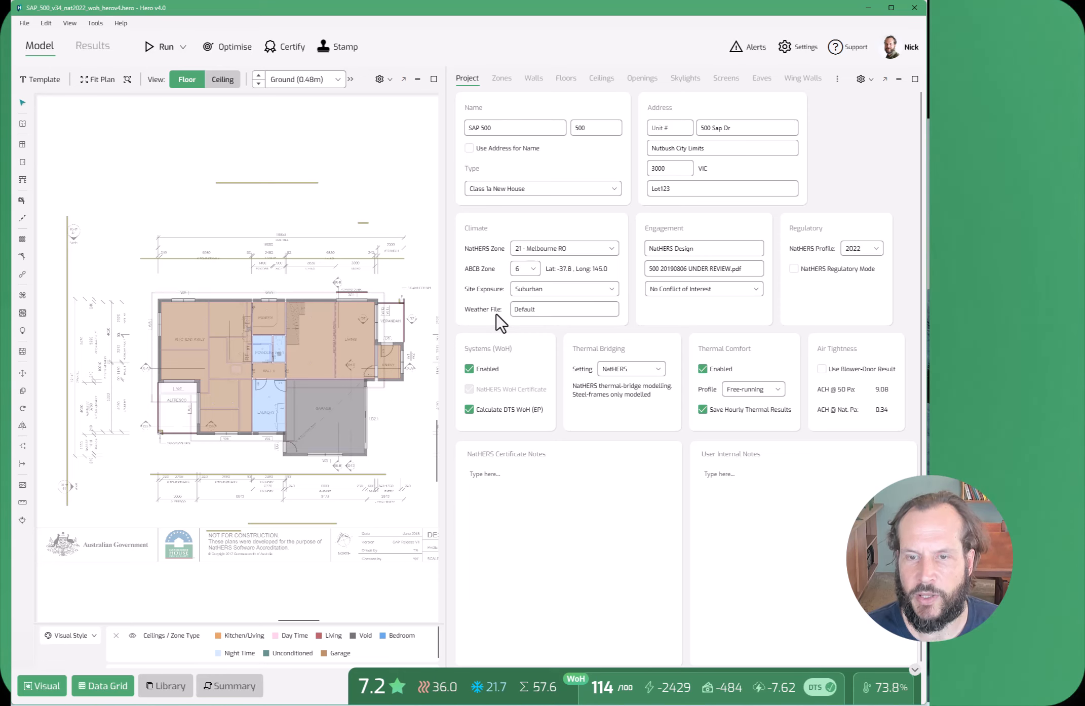
left_click(544, 310)
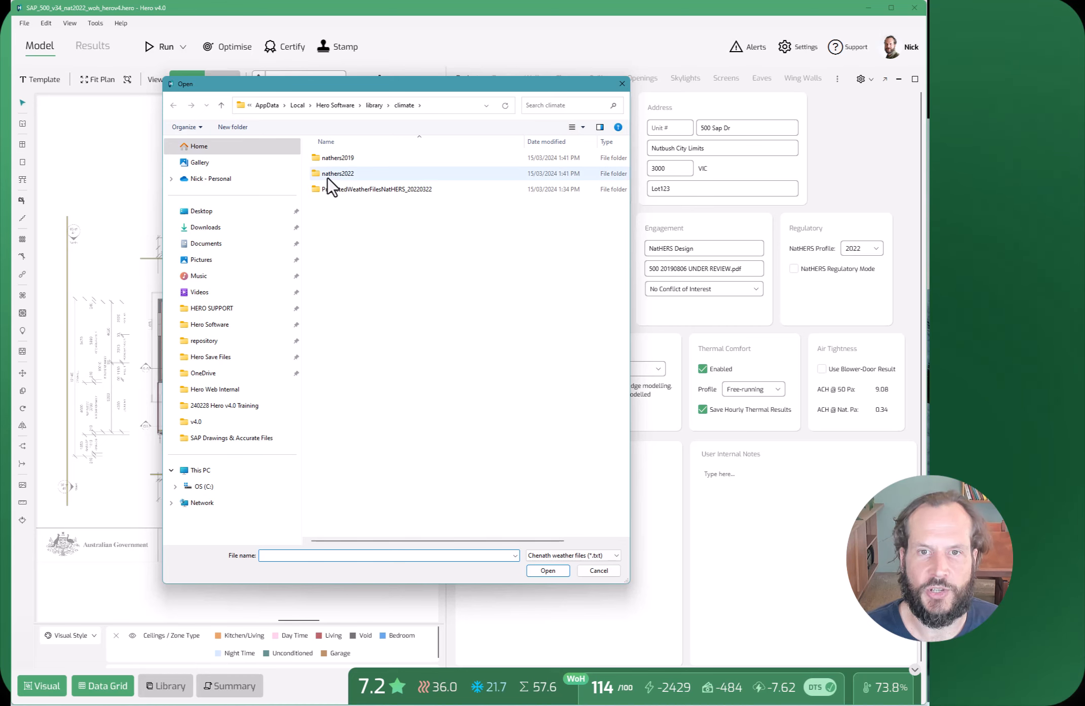
left_click(333, 189)
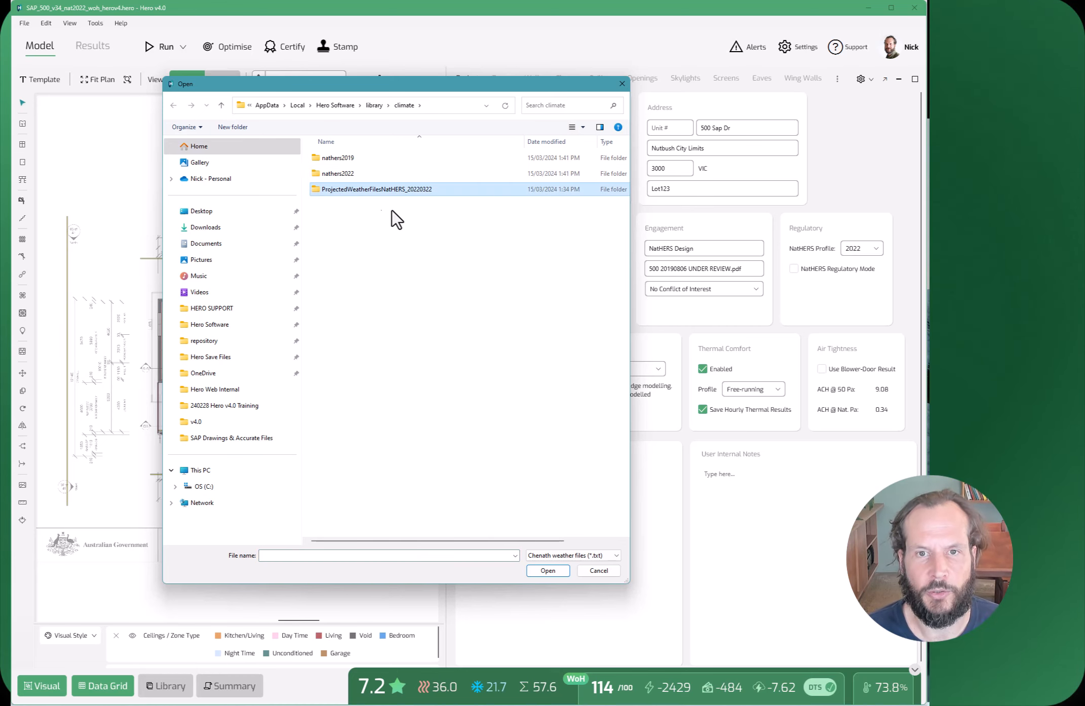
left_click(592, 571)
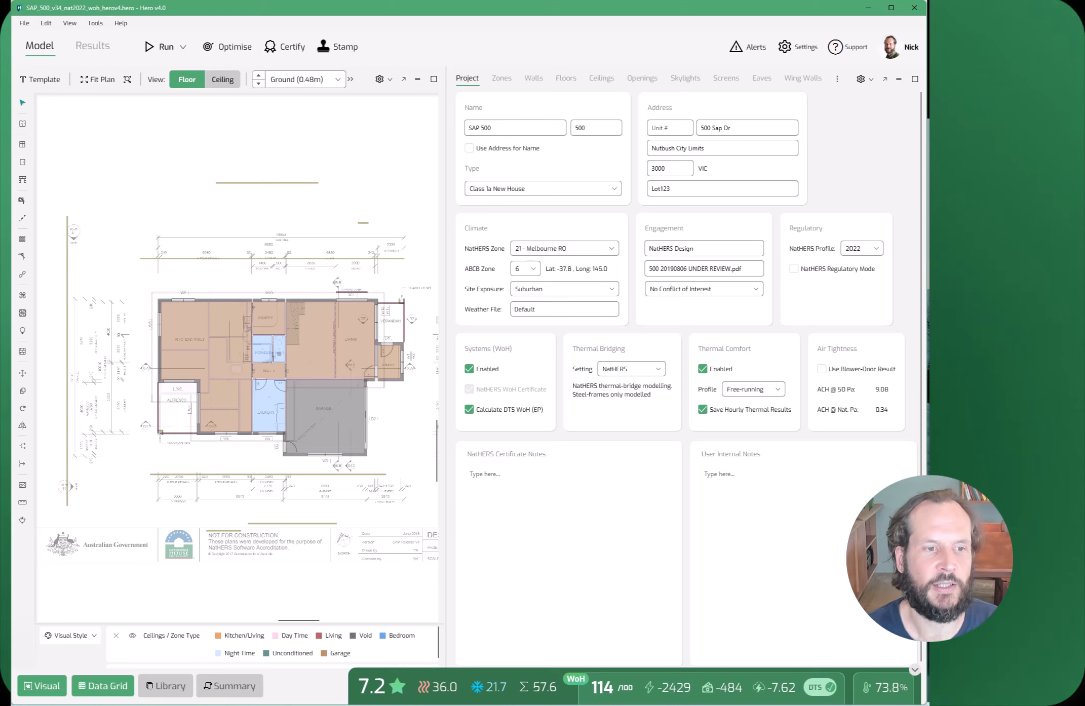
View CSIRO's predictive weather files page and browse the ProjectedWeatherFilesNatHERS_20220322 folder in File Explorer down to zone 21's Rcp4.5 year folders
key("alt+Tab")
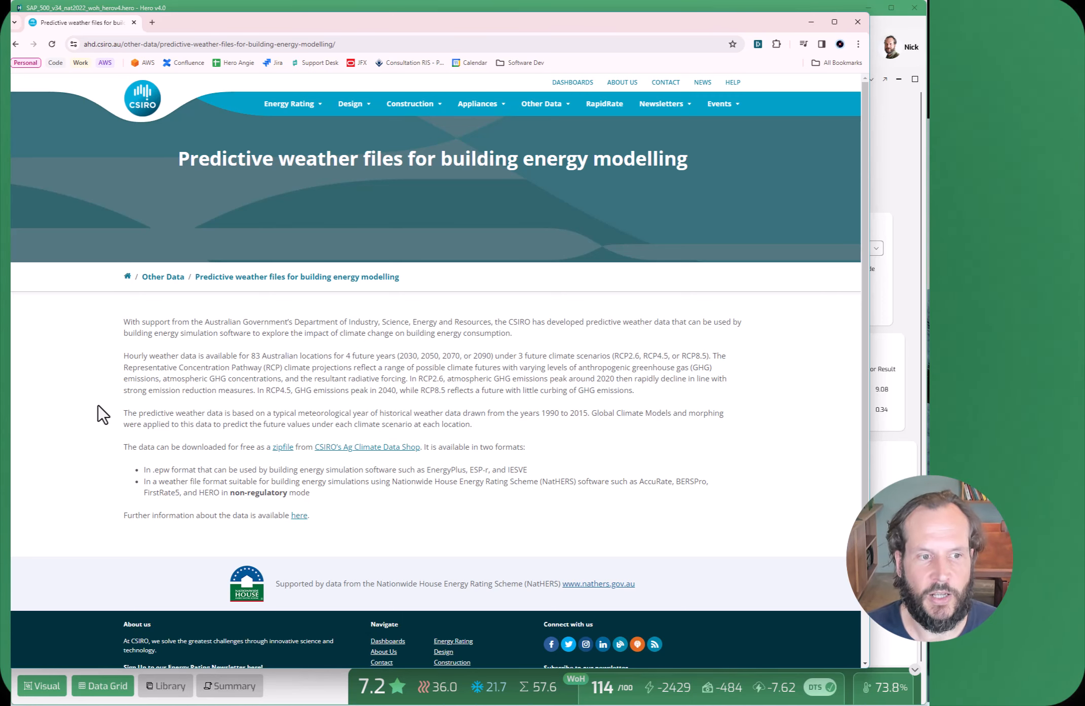
key("alt+Tab")
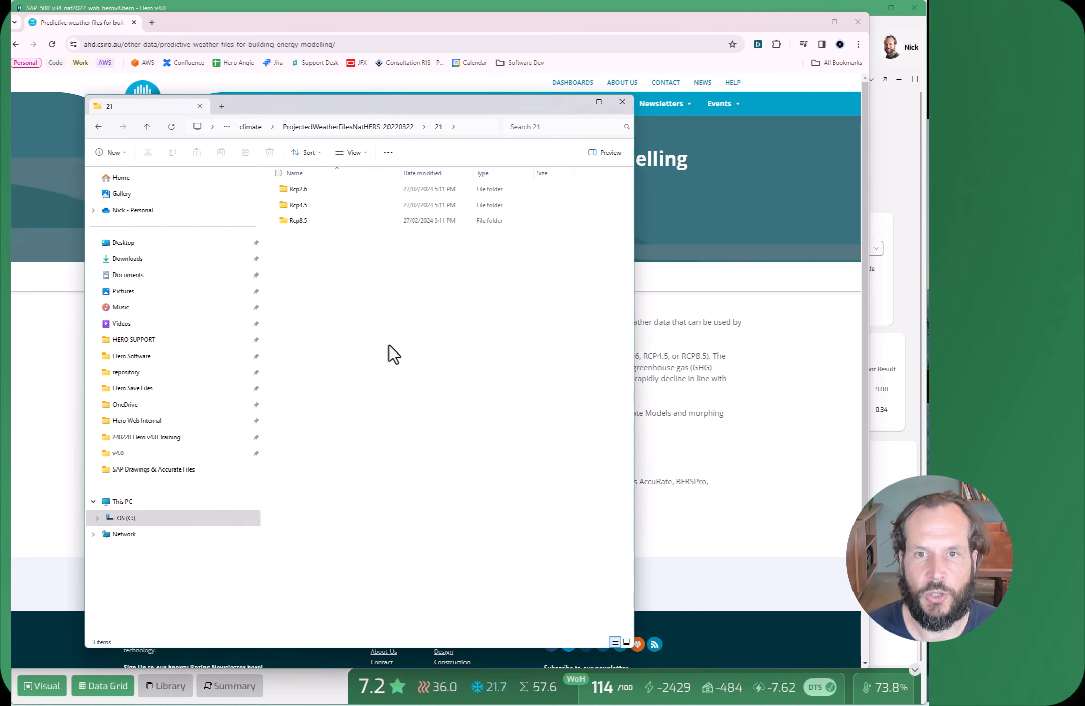
left_click(250, 126)
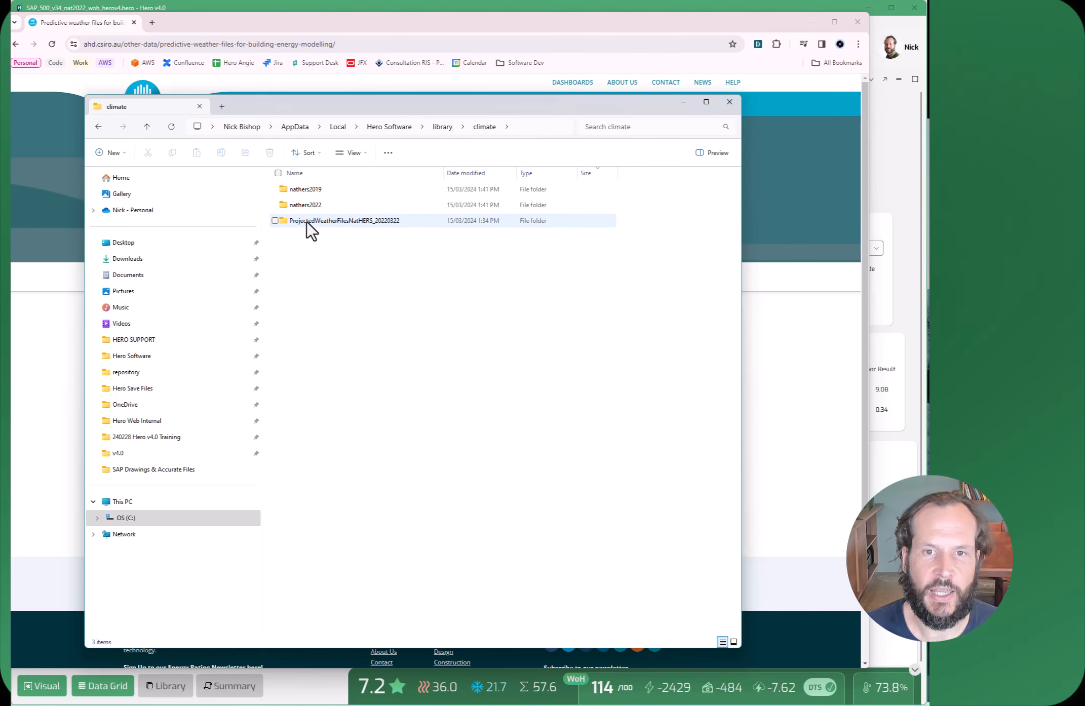
double_click(338, 224)
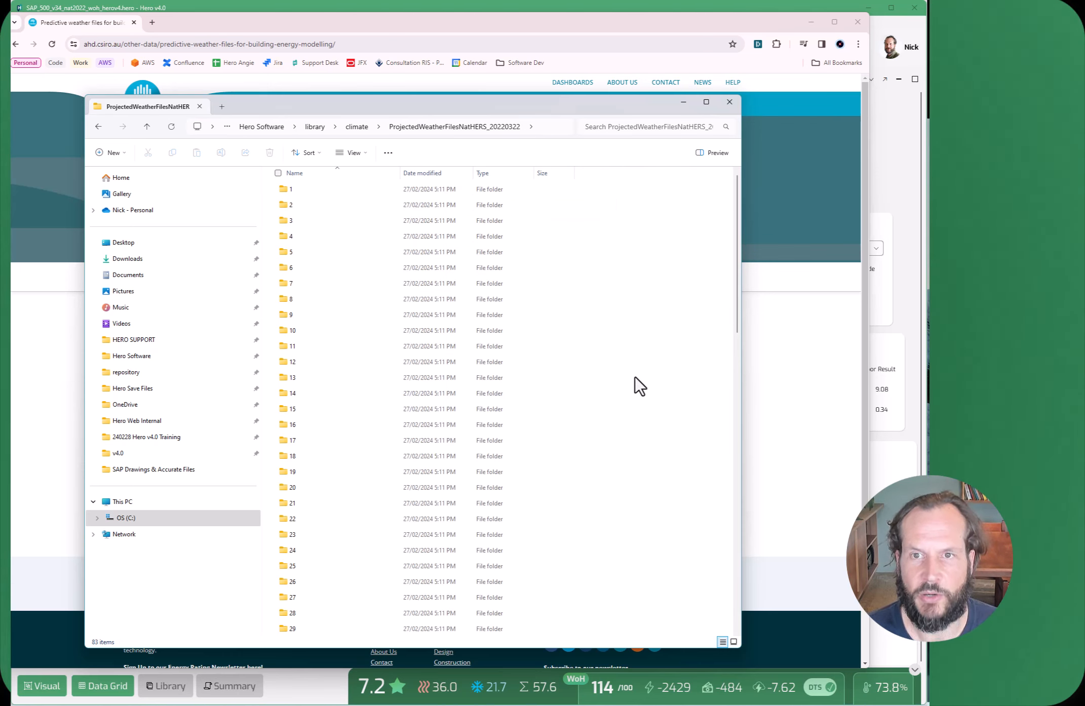
scroll(325, 510, "down", 15)
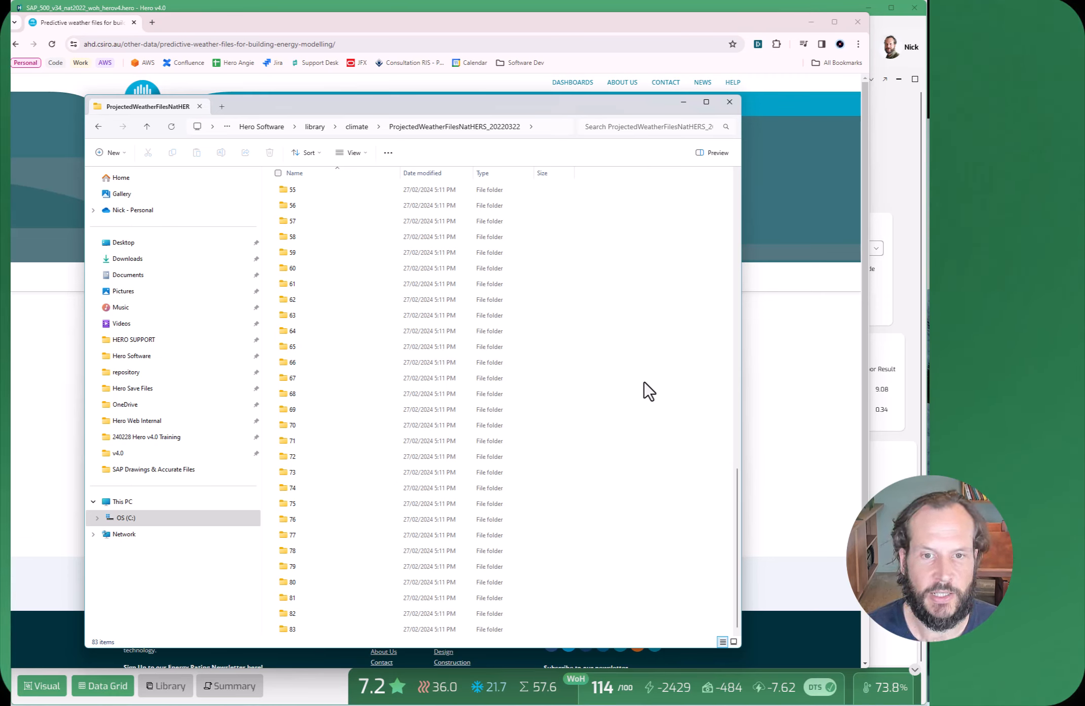
left_click(296, 346)
scroll(304, 385, "up", 18)
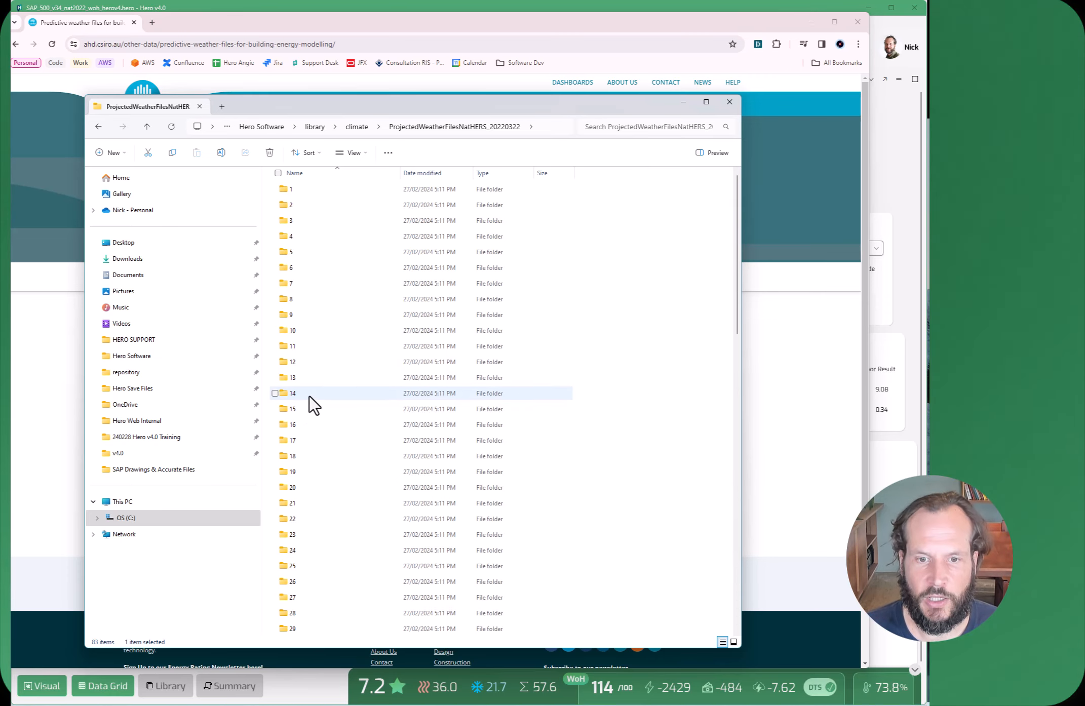
double_click(296, 503)
double_click(299, 205)
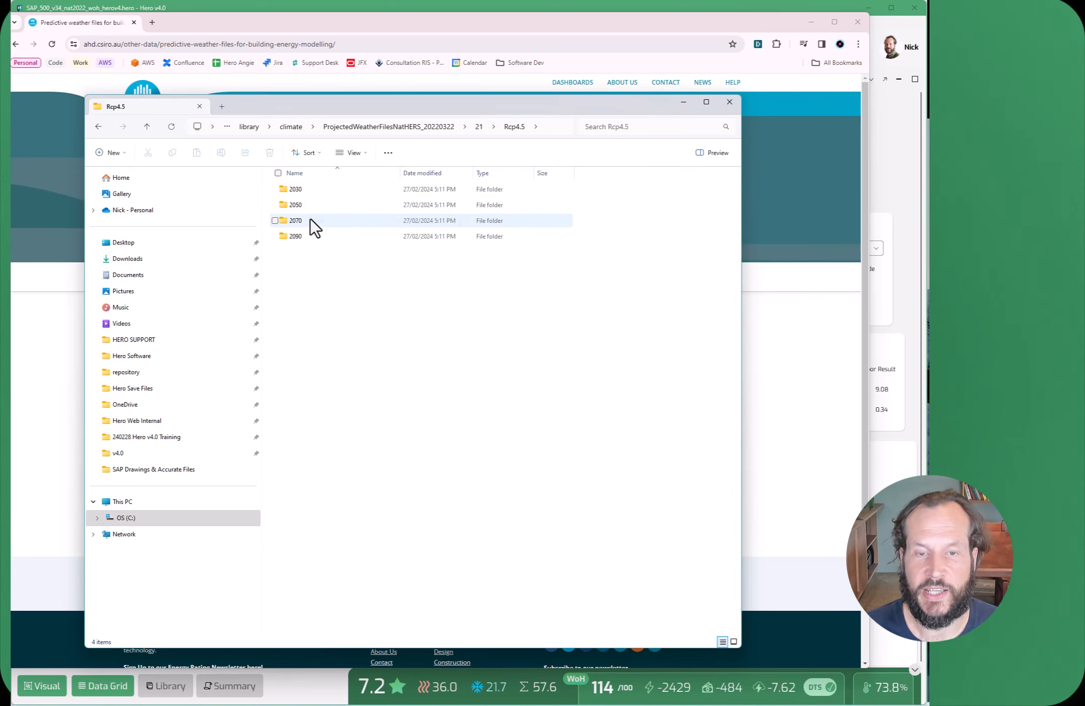
left_click(478, 128)
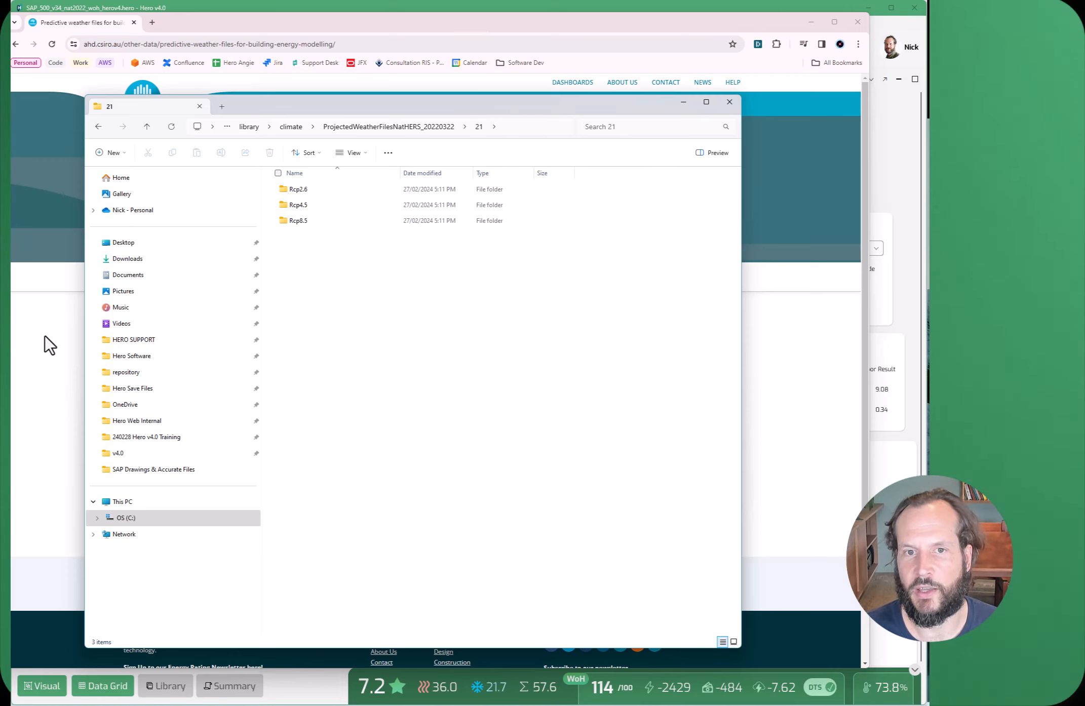
Return to the CSIRO page in the browser and highlight the descriptions of the RCP2.6, RCP4.5 and RCP8.5 scenarios
left_click(42, 350)
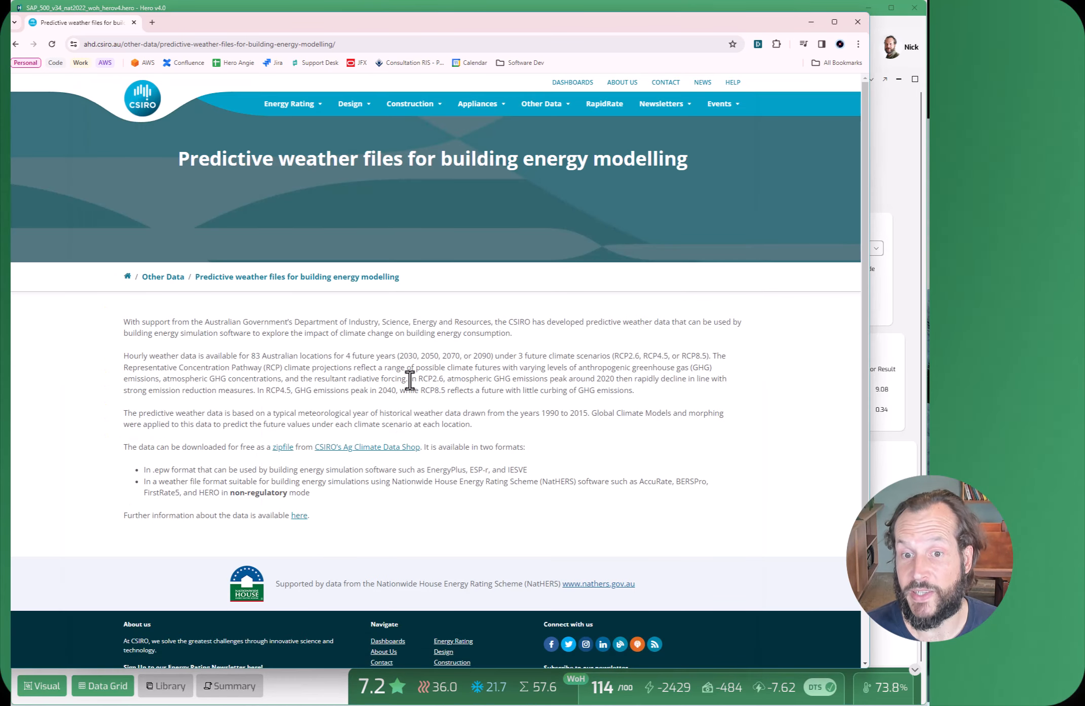
left_click_drag(410, 379, 257, 390)
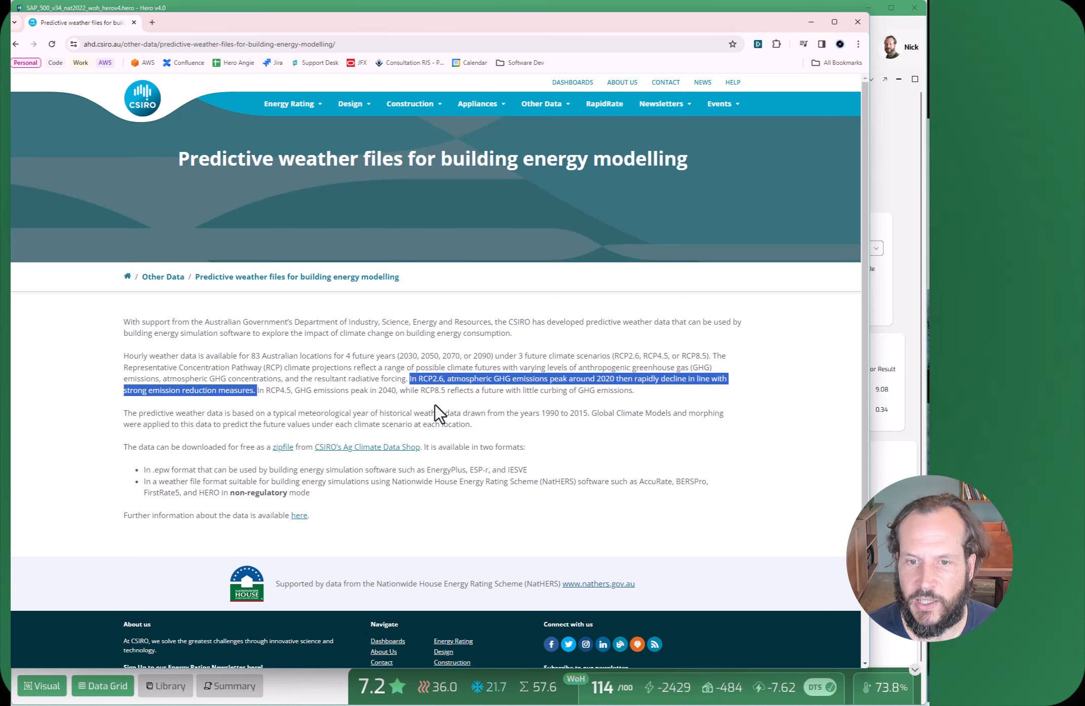
left_click(241, 396)
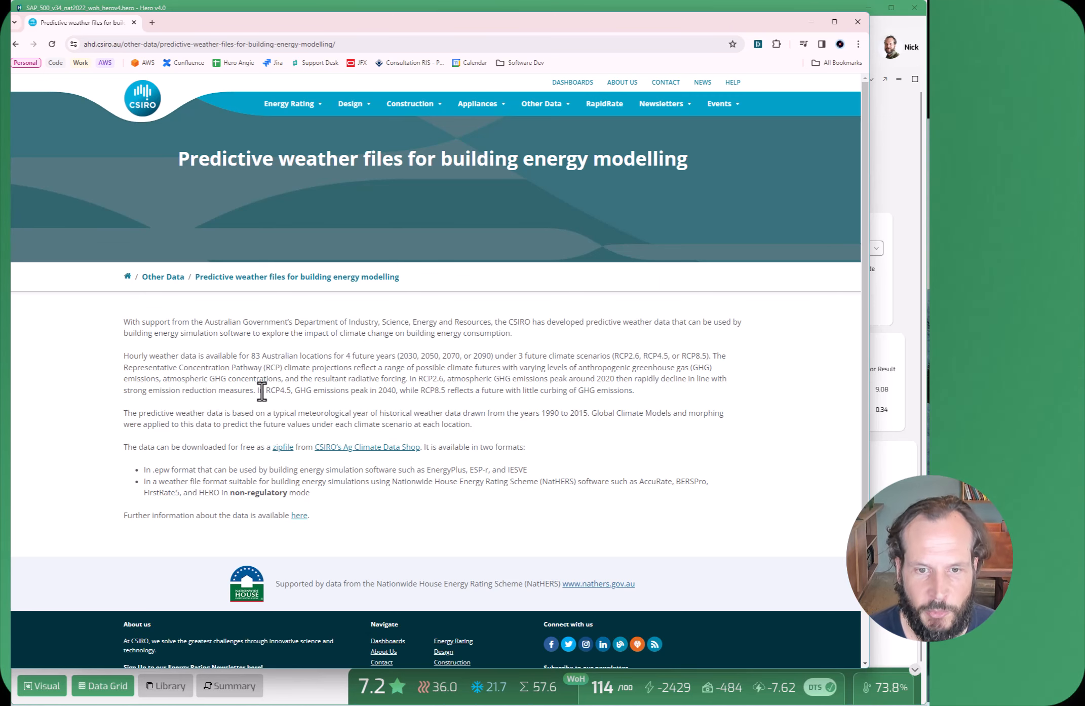
left_click_drag(257, 390, 401, 390)
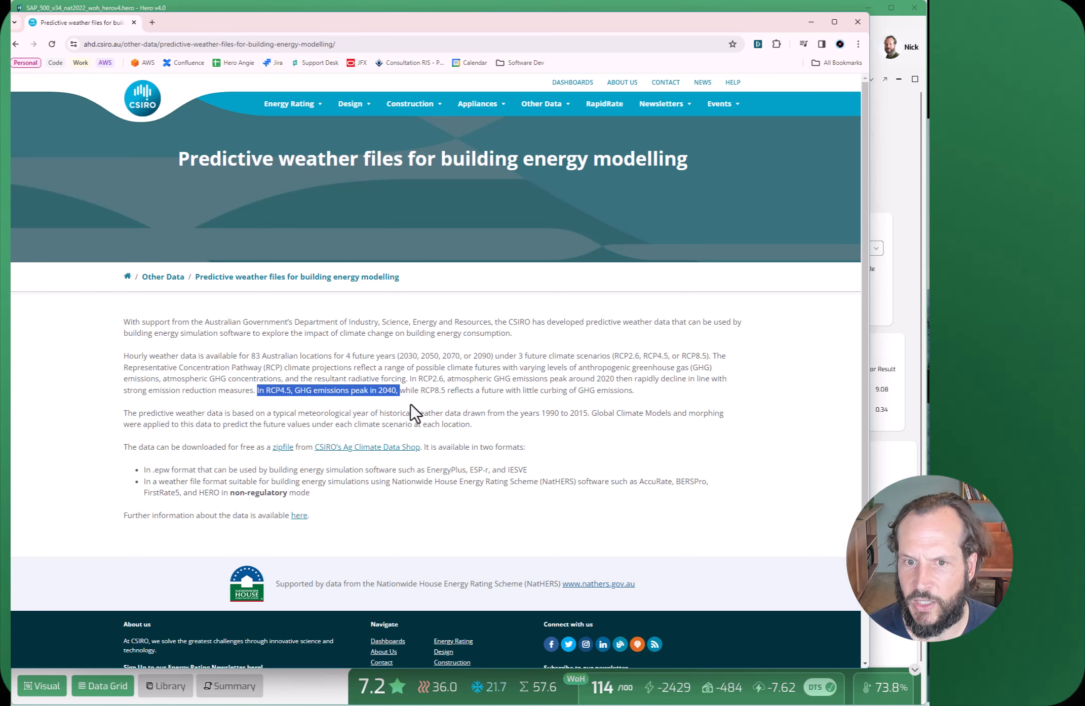
left_click_drag(403, 392, 666, 391)
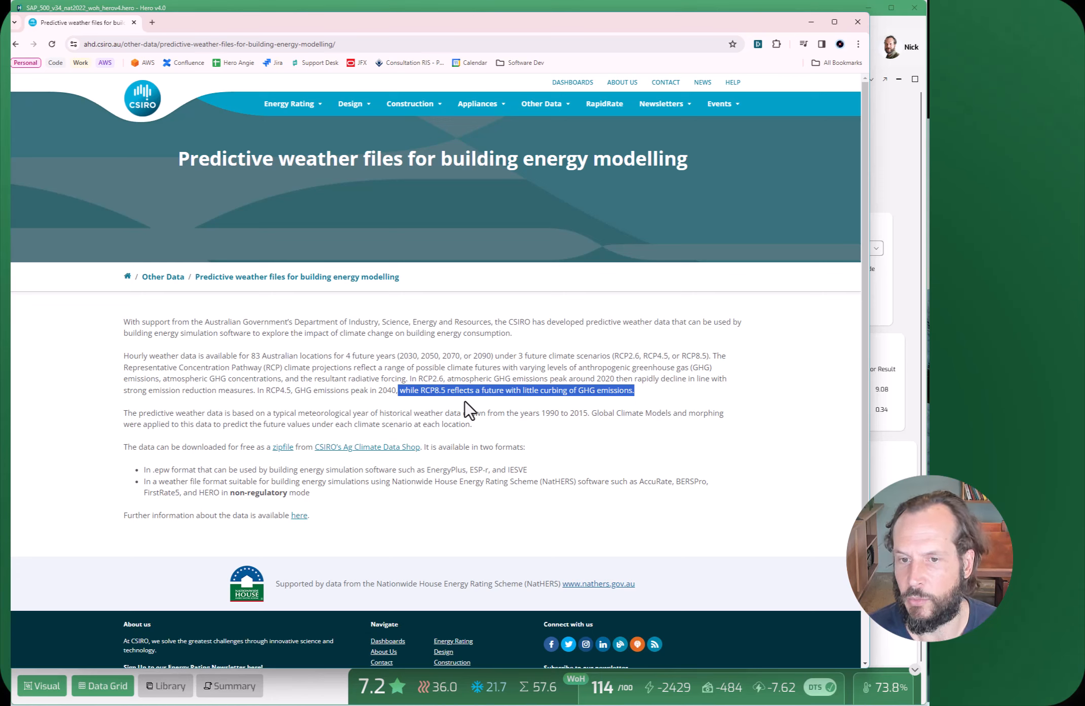
left_click_drag(576, 402, 257, 388)
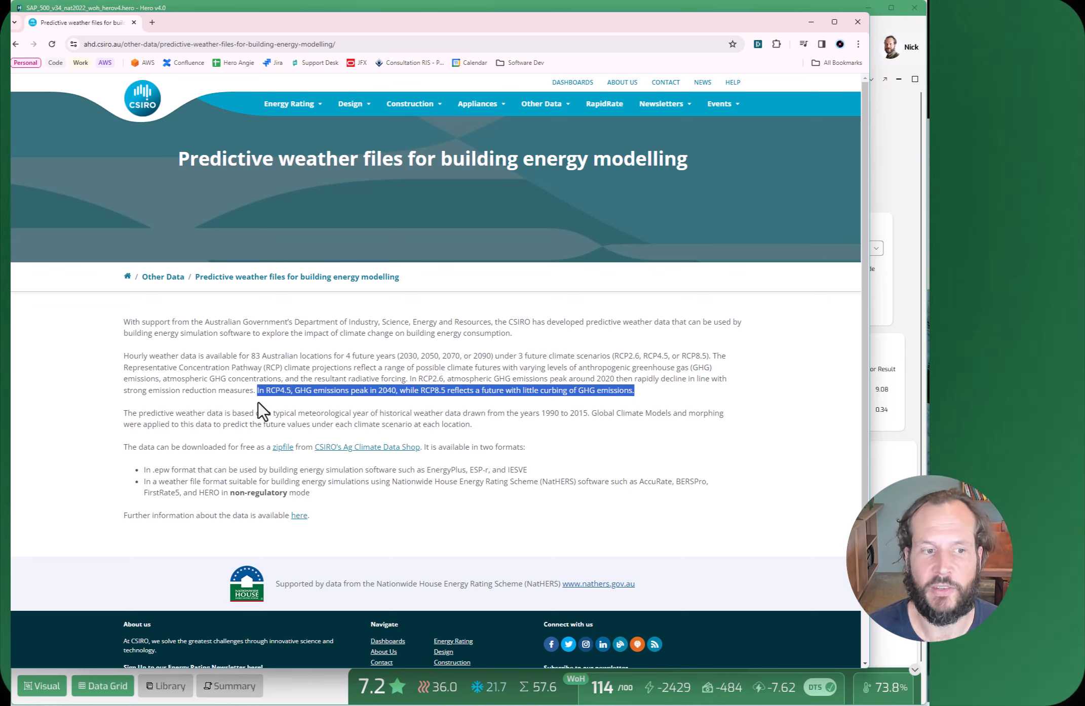
Switch back to Hero, set the project's weather file to the projected RCP45 2030 file and run the simulation
key("alt+Tab")
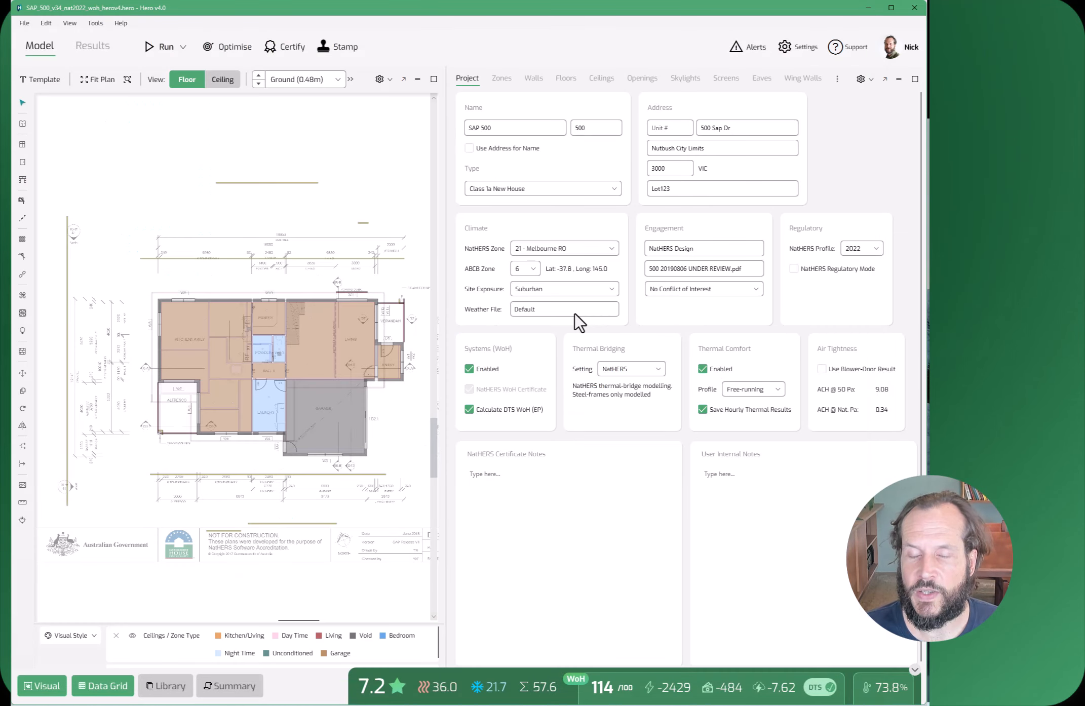
left_click(575, 313)
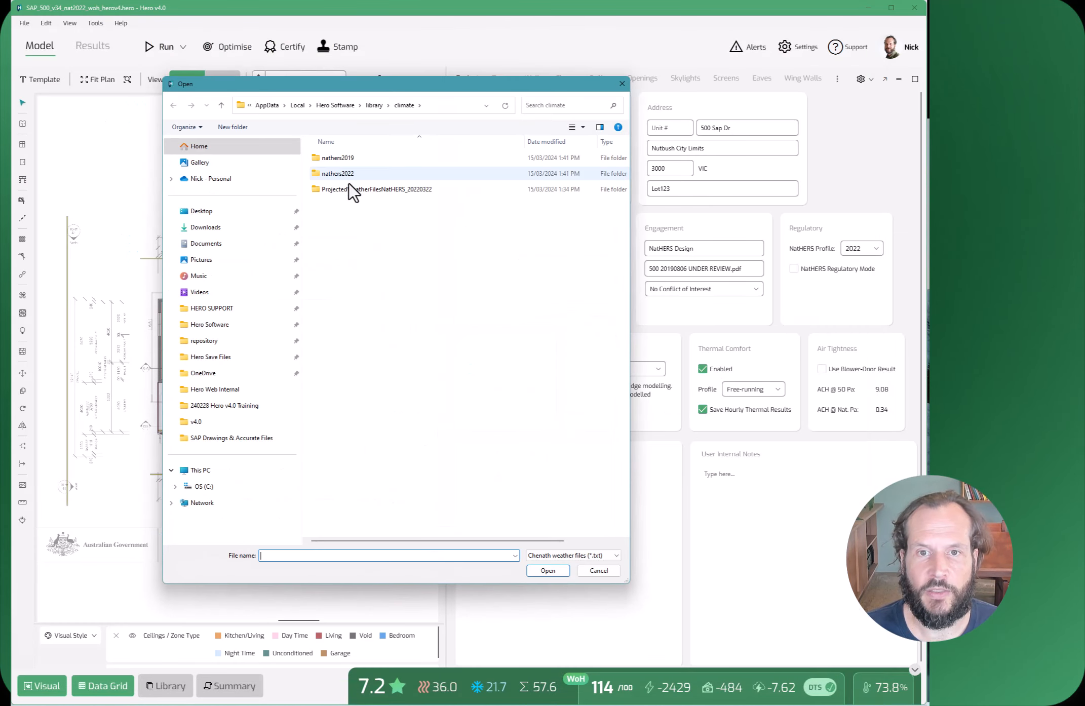
double_click(349, 189)
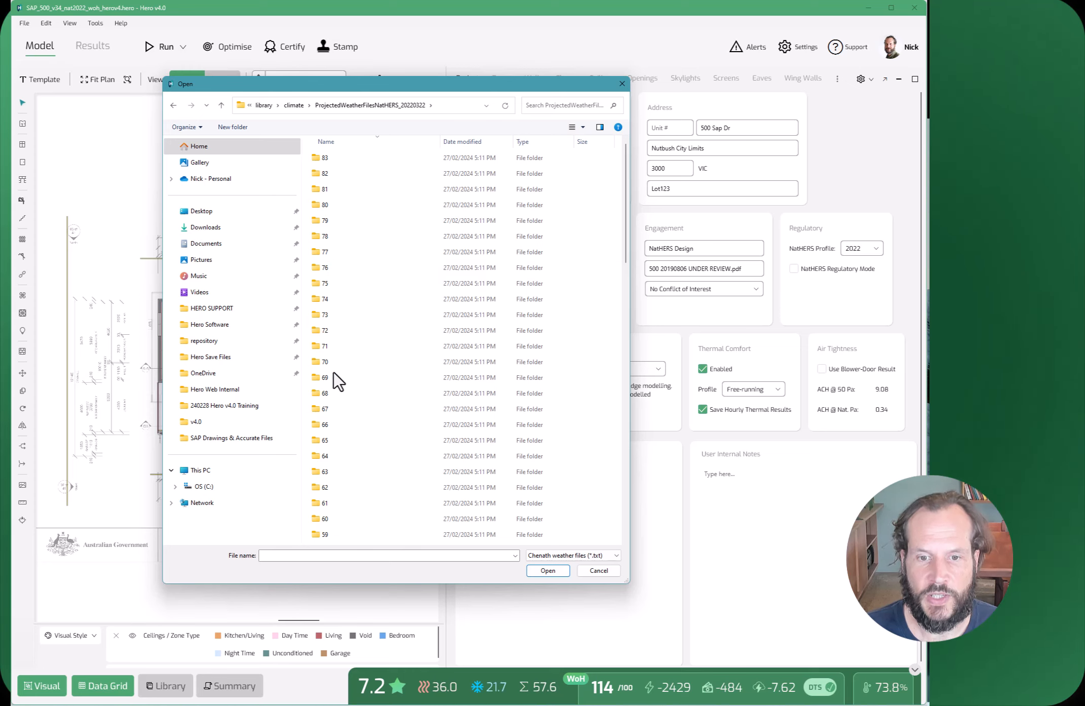
scroll(334, 378, "down", 15)
double_click(326, 429)
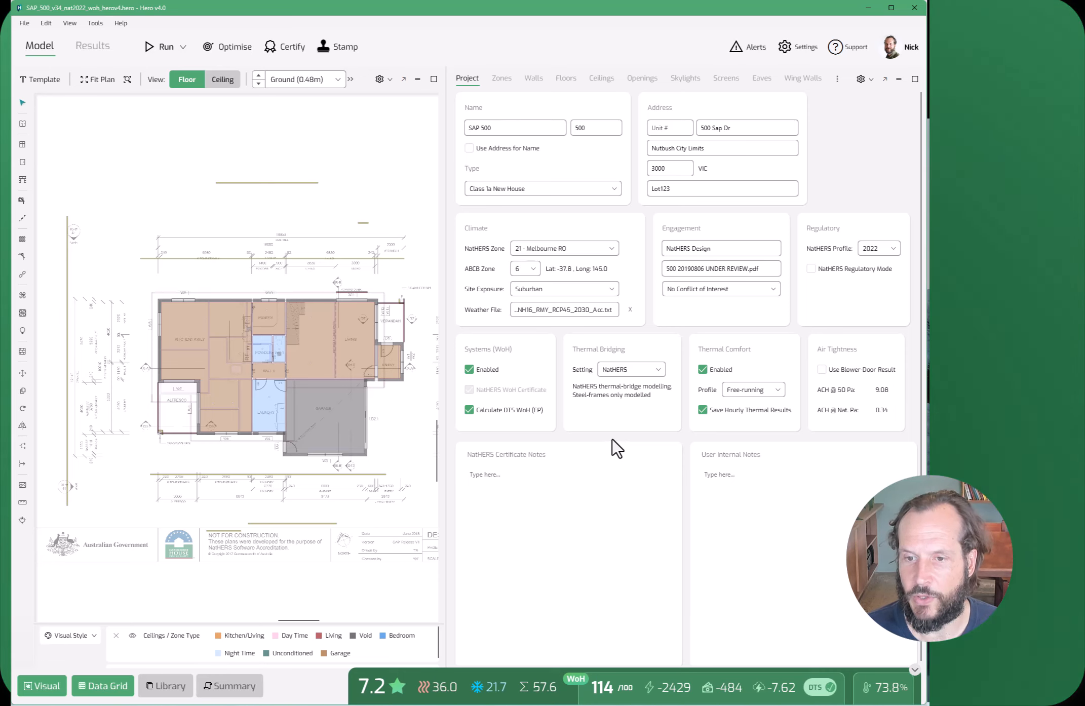
left_click(166, 50)
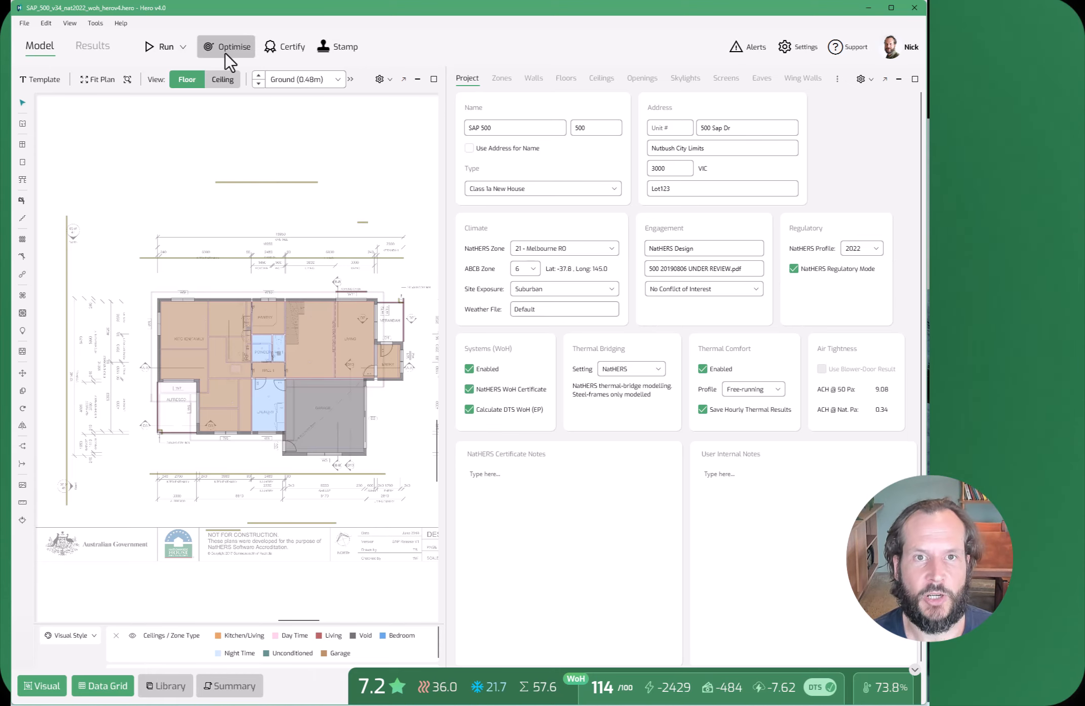
Open the optimisation setup and review the project's Future Climate run with the All RCP 4.5 preset
left_click(226, 54)
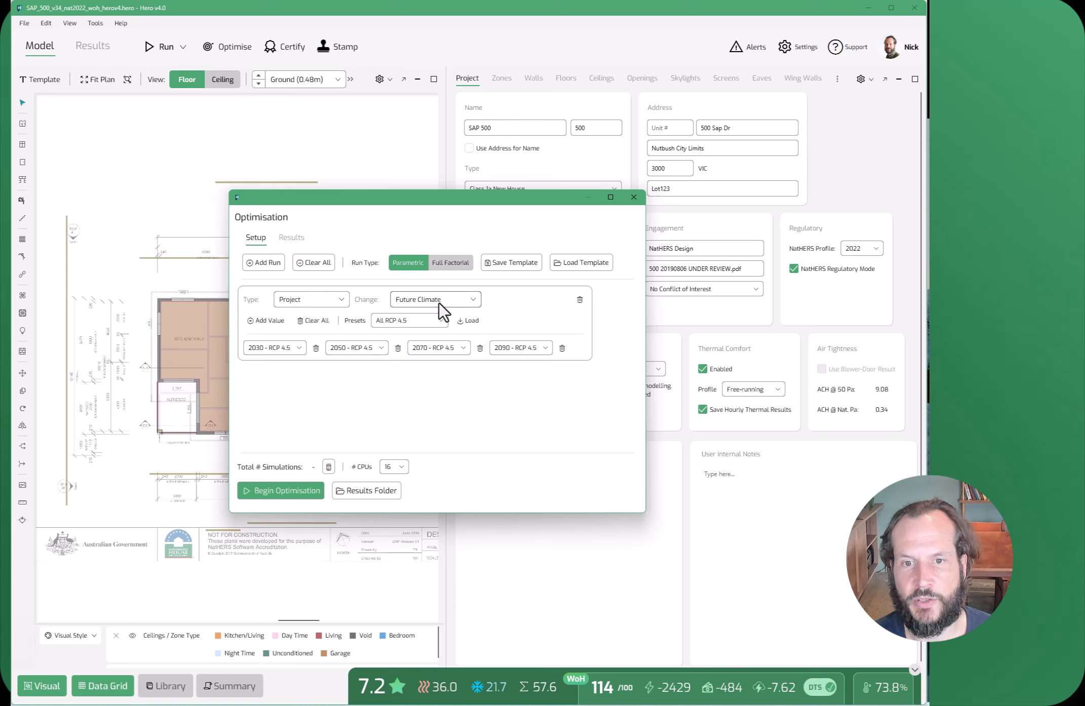
left_click(380, 322)
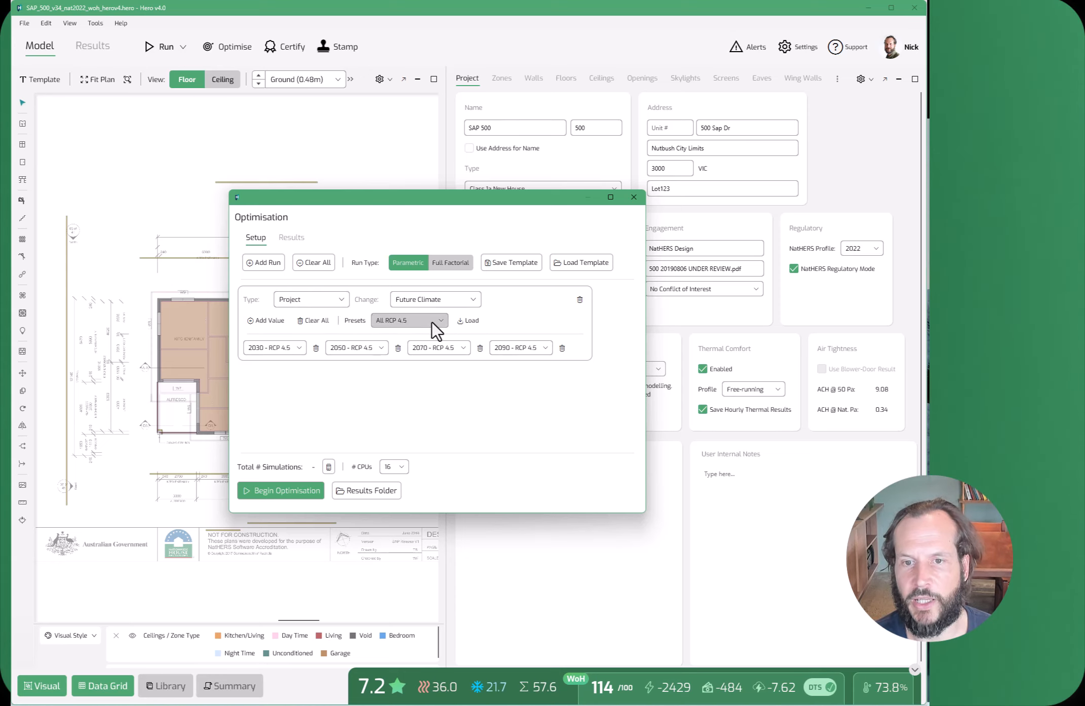
left_click(500, 399)
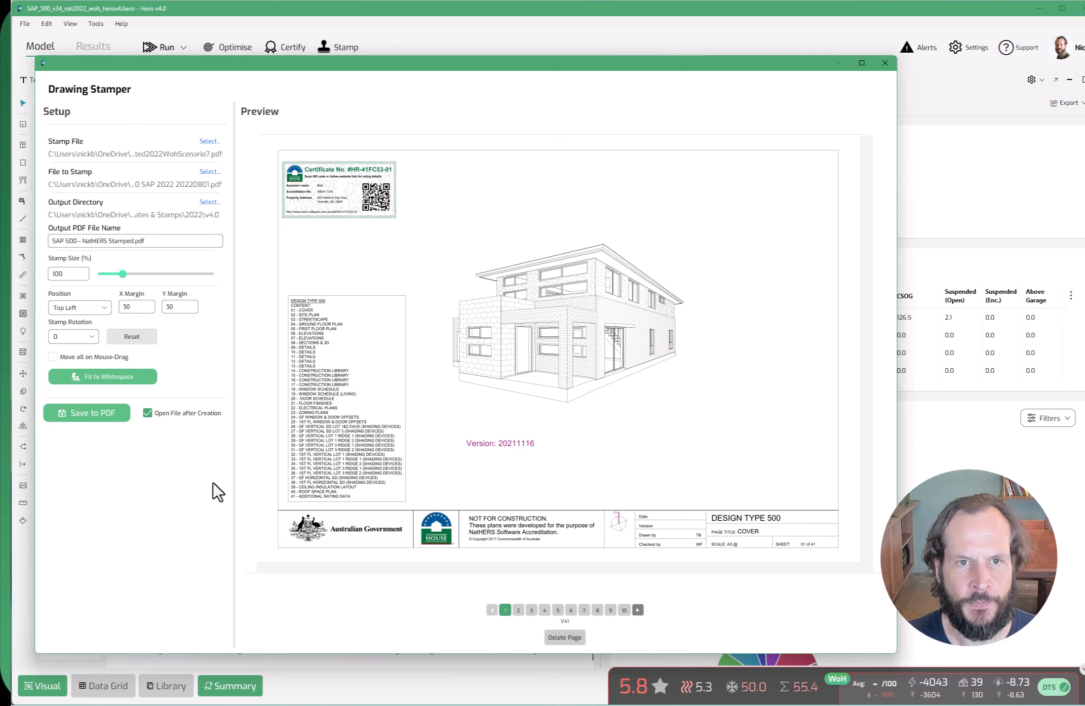
Review the Drawing Stamper's stamp file and output directory choices without changing either
left_click_drag(340, 67, 340, 93)
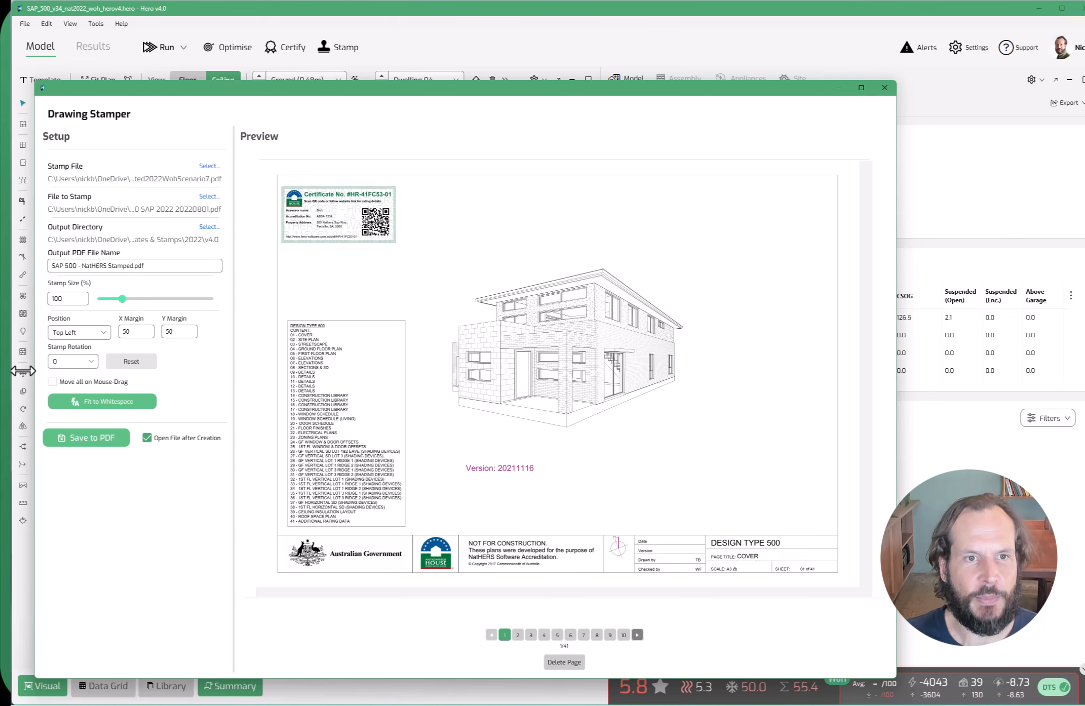
left_click(205, 167)
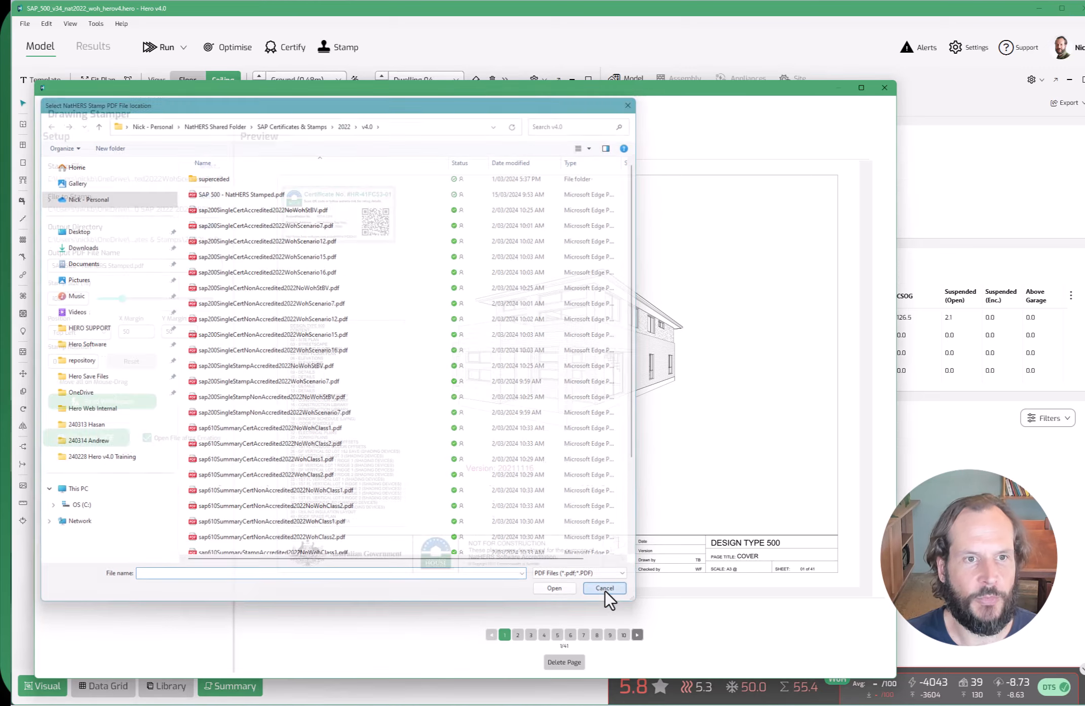
left_click(607, 591)
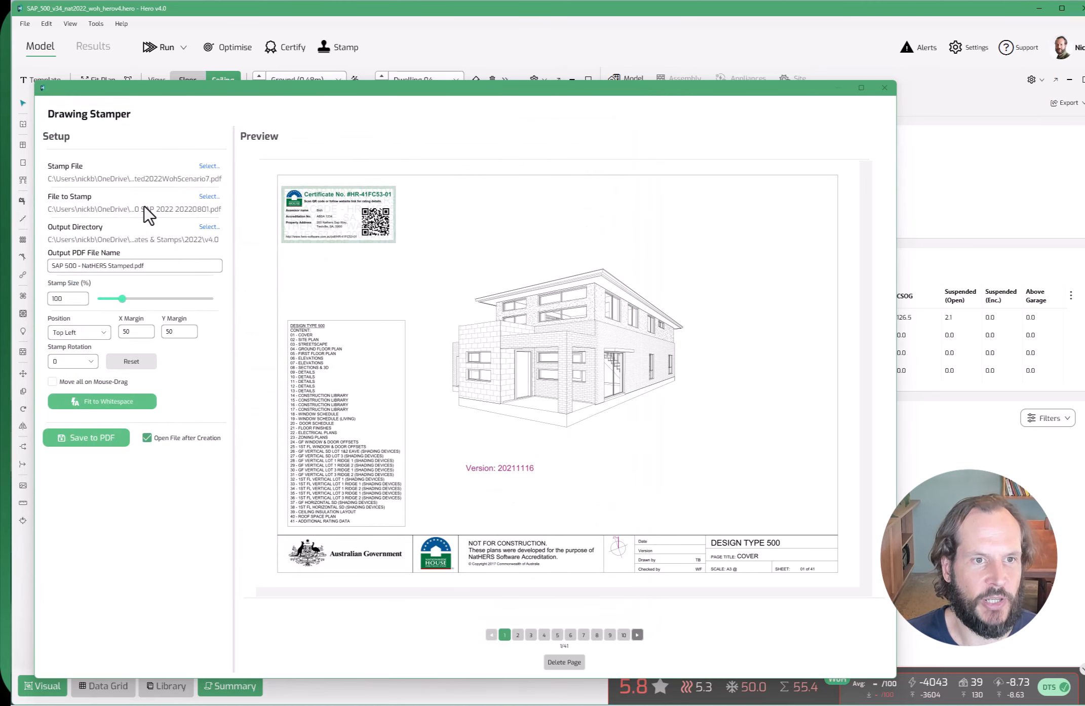
left_click(209, 227)
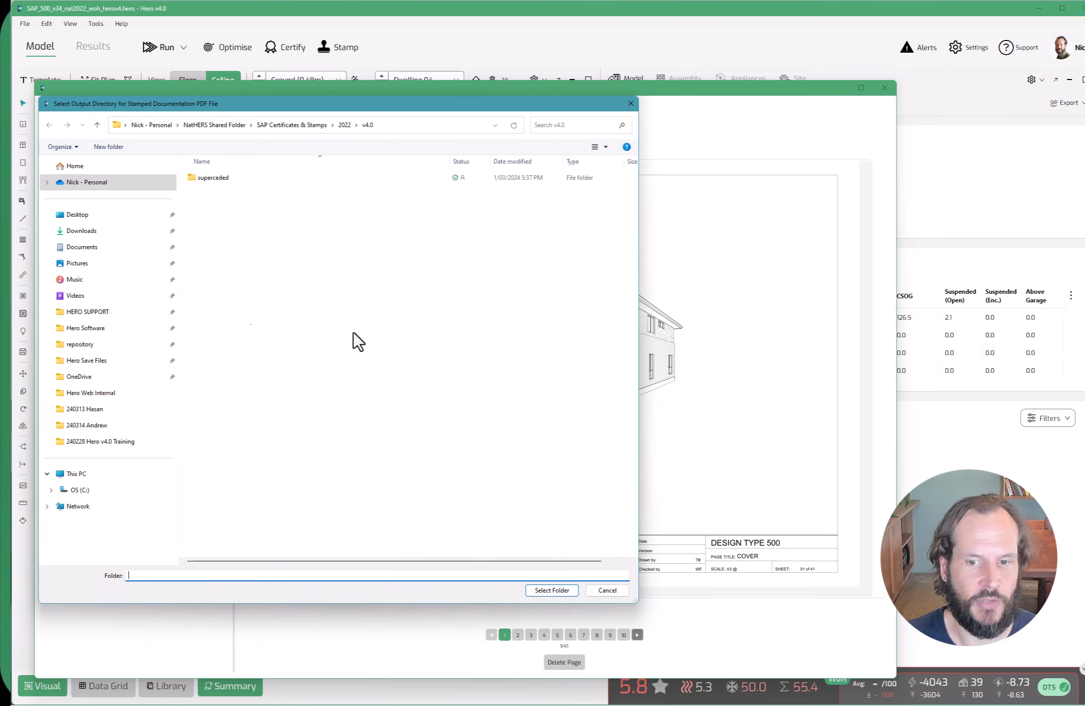
left_click(608, 591)
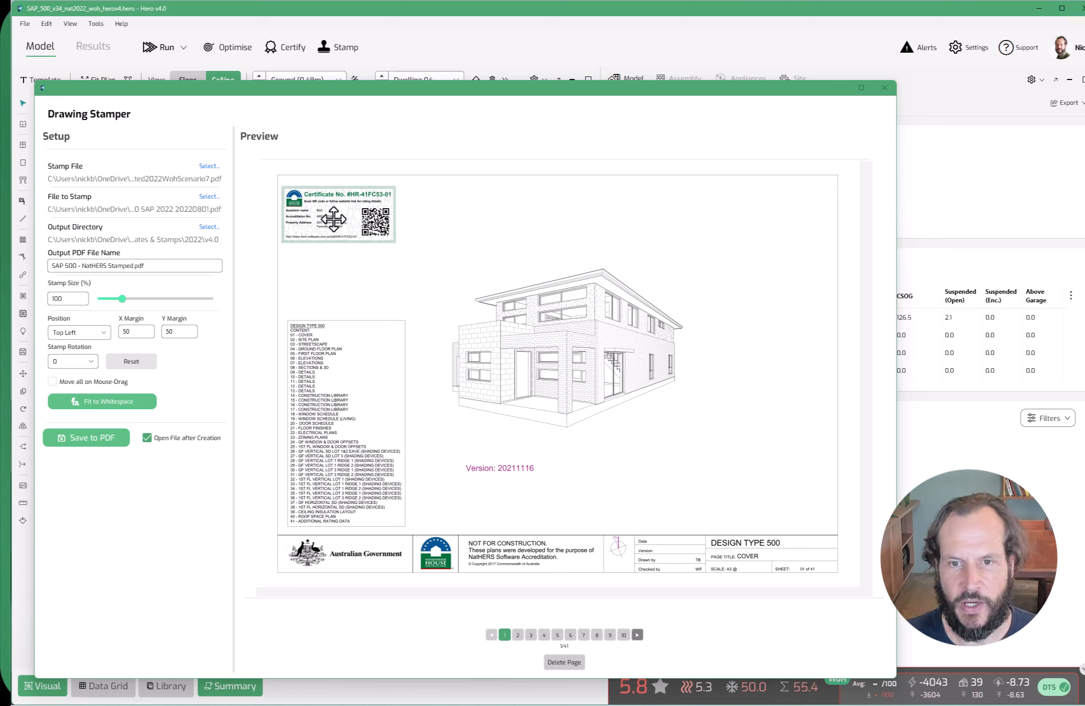
Page through the stamped drawing preview from the cover to the first floor plan and return to the cover
left_click(640, 637)
left_click(640, 637)
left_click(641, 638)
left_click(640, 637)
left_click(488, 639)
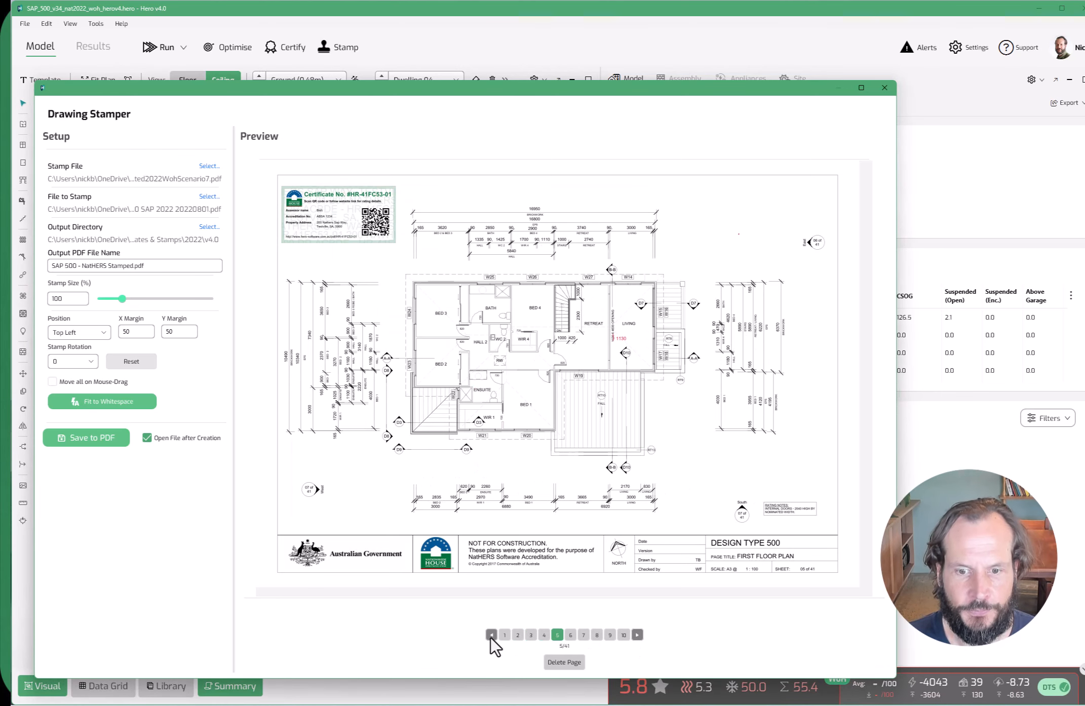
left_click(488, 638)
left_click(490, 638)
left_click(490, 638)
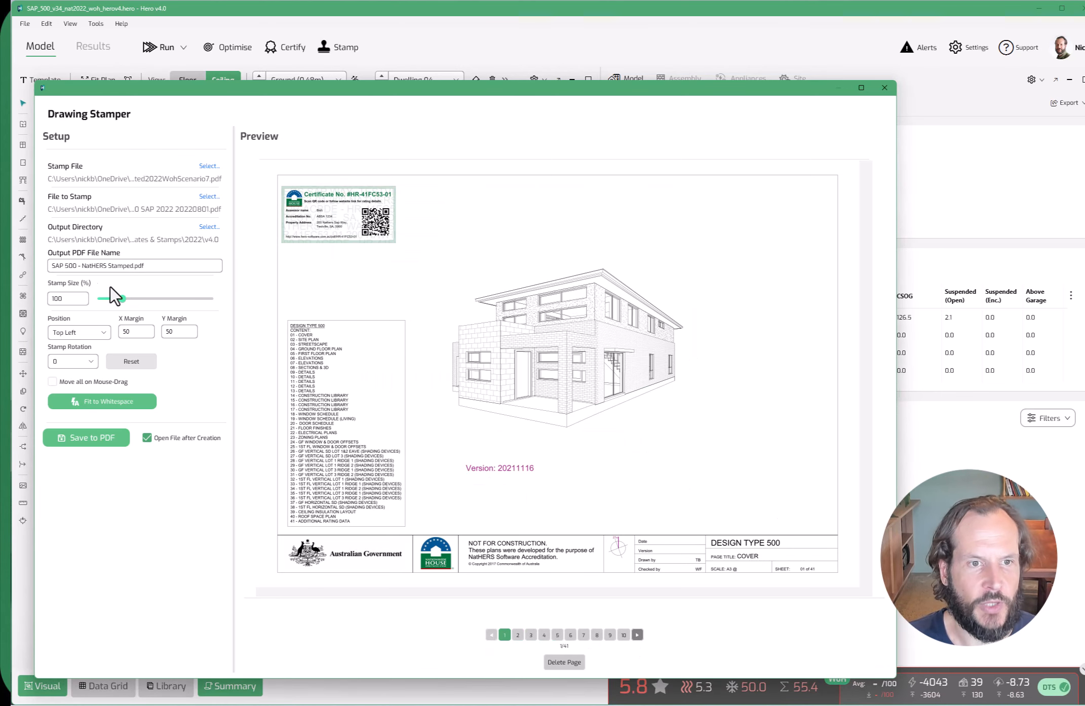
Set the stamp size to 77% and its position to Top Right
left_click_drag(121, 300, 117, 302)
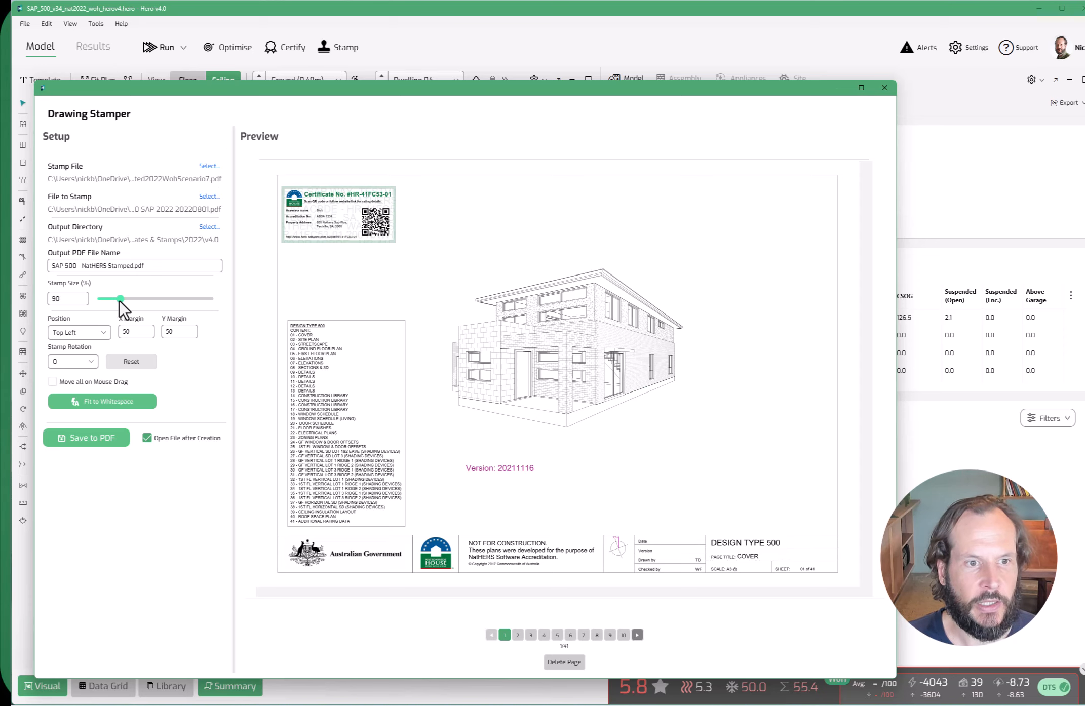
left_click(82, 338)
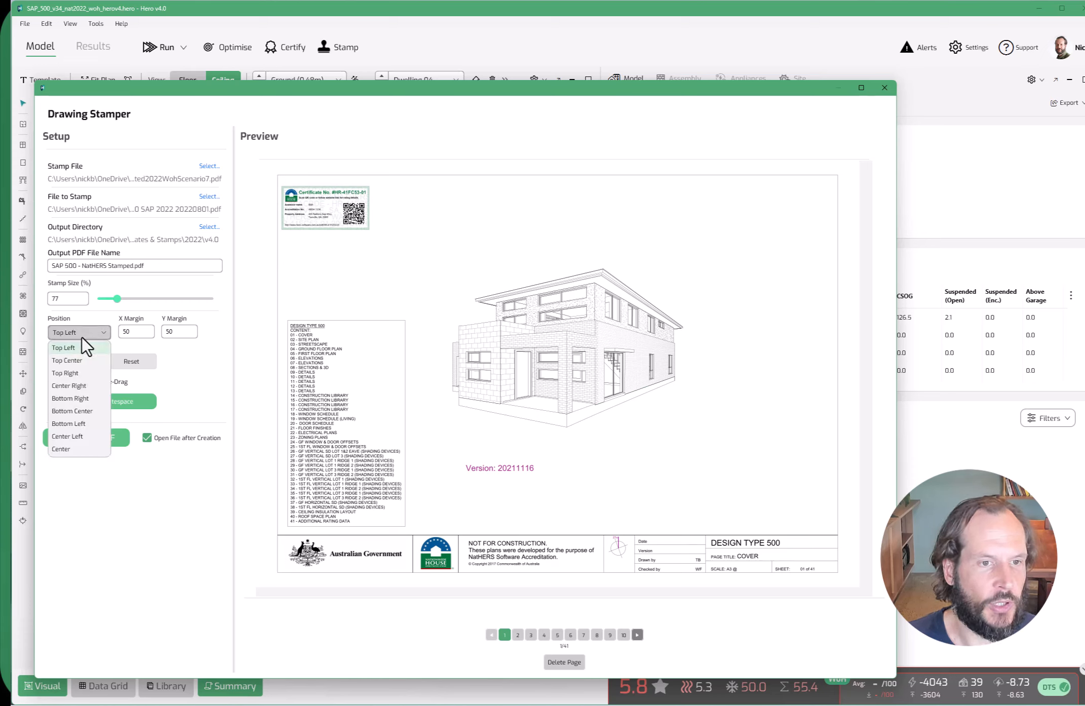
left_click(64, 378)
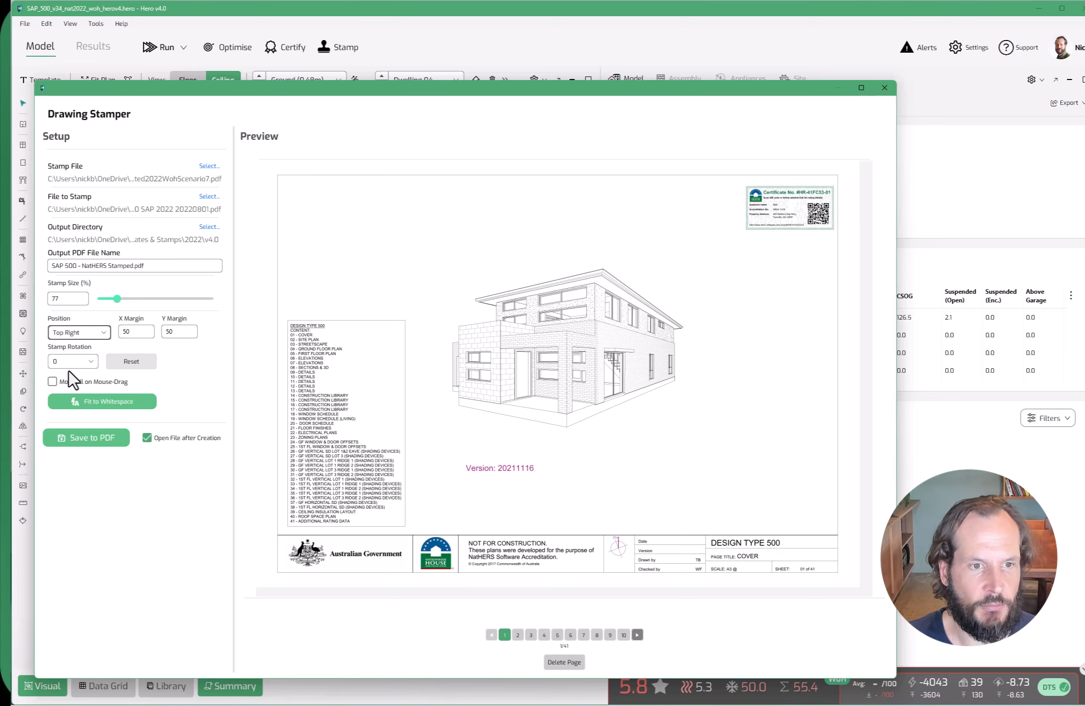
left_click(81, 336)
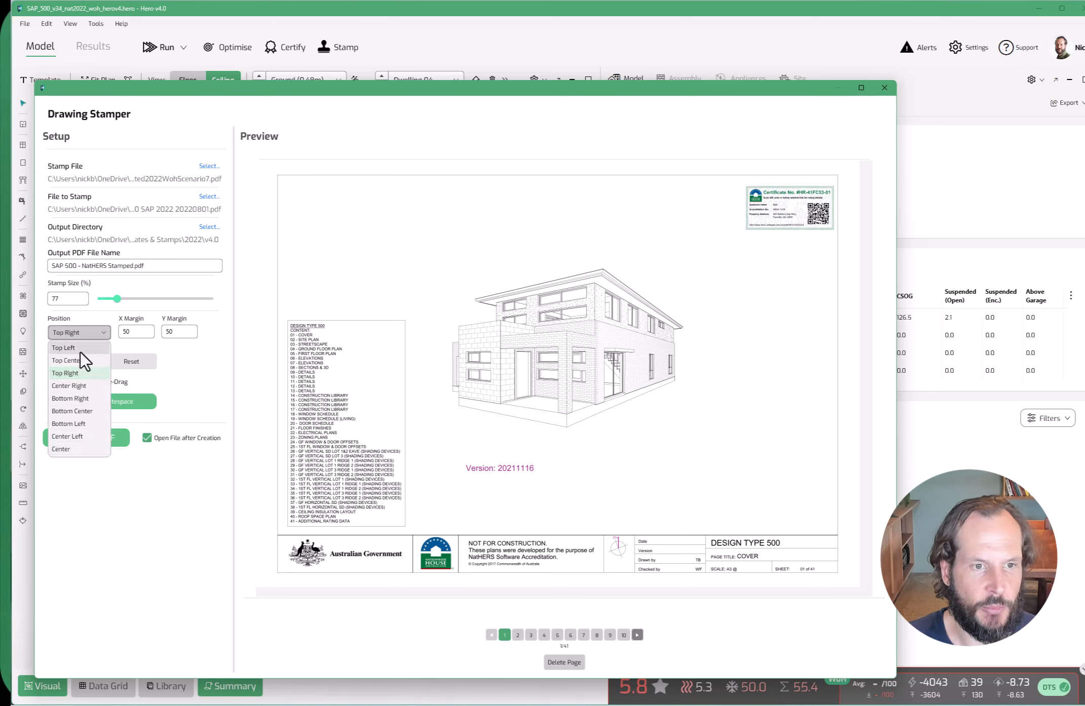
left_click(81, 374)
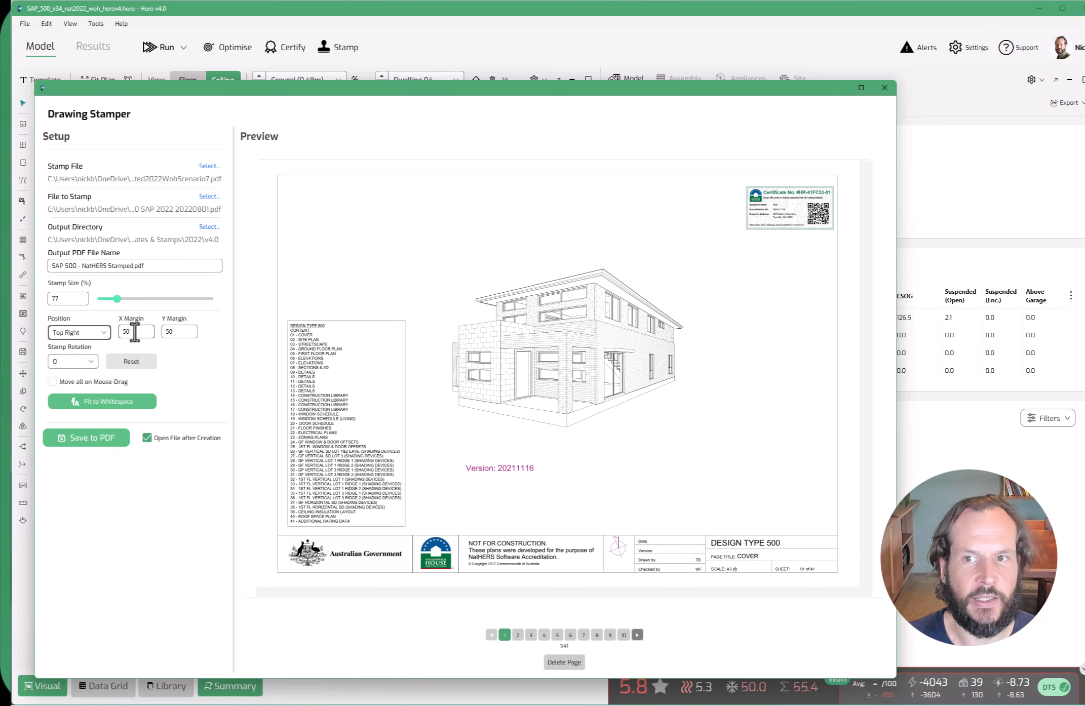
Set the stamp's Y margin to 35
left_click(175, 332)
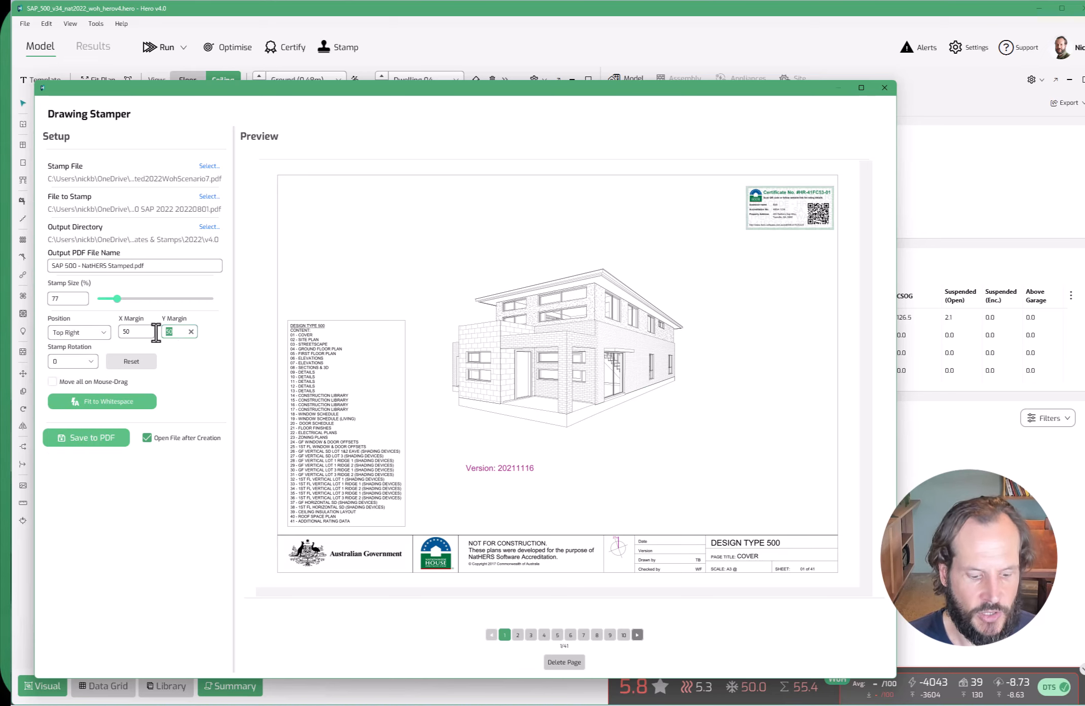
type("35")
left_click(137, 332)
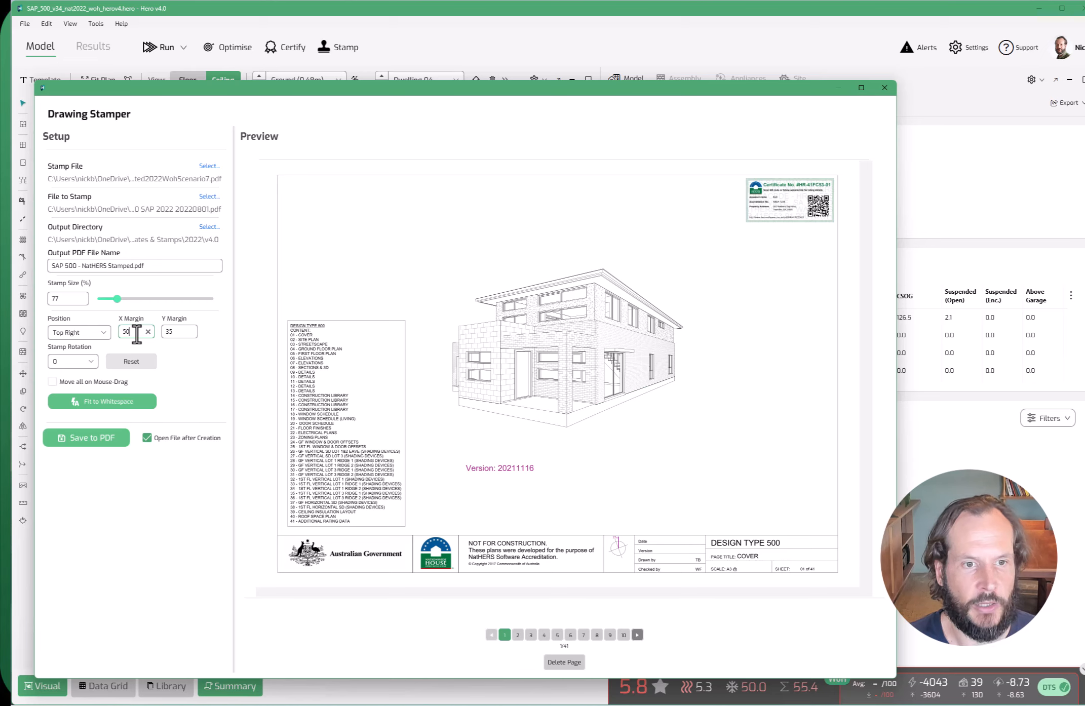
Try stamp rotations of 90 and 180 before returning to 0, and reset the stamp settings to their defaults
left_click(81, 364)
left_click(79, 383)
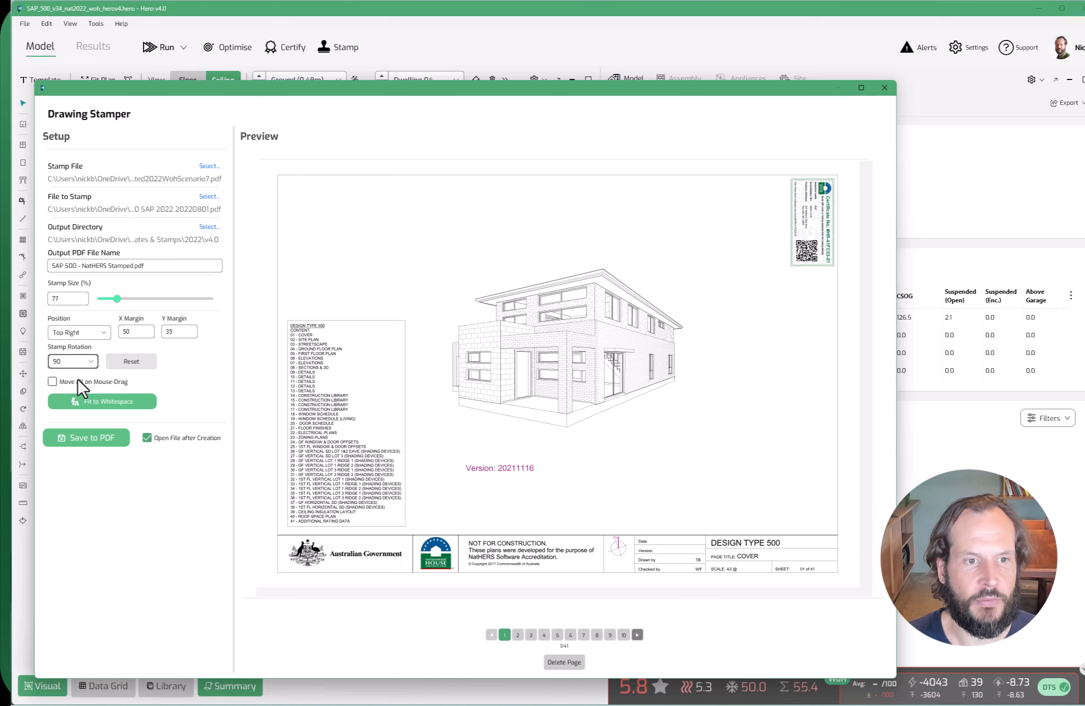
left_click(72, 402)
left_click(75, 362)
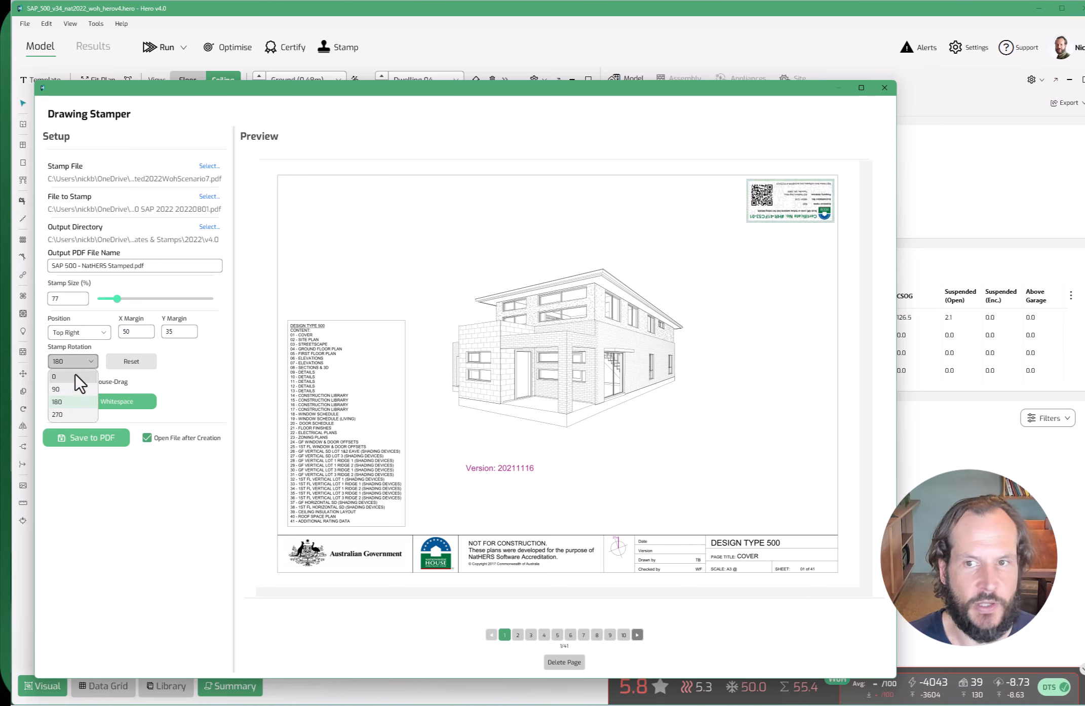
left_click(72, 380)
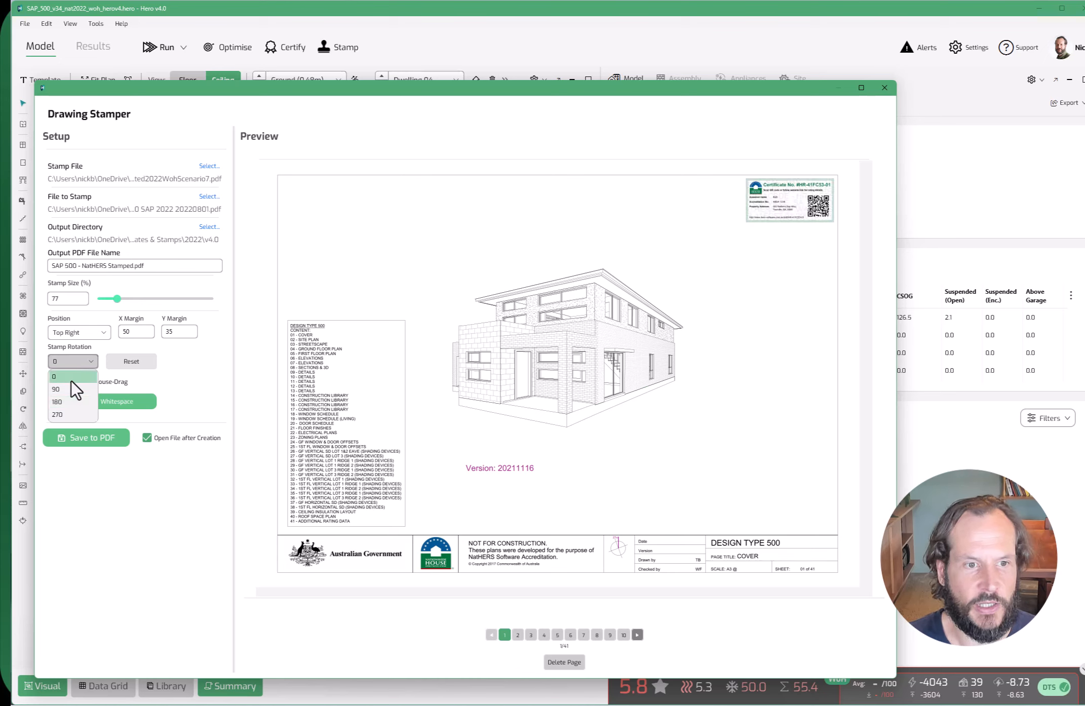
left_click(132, 361)
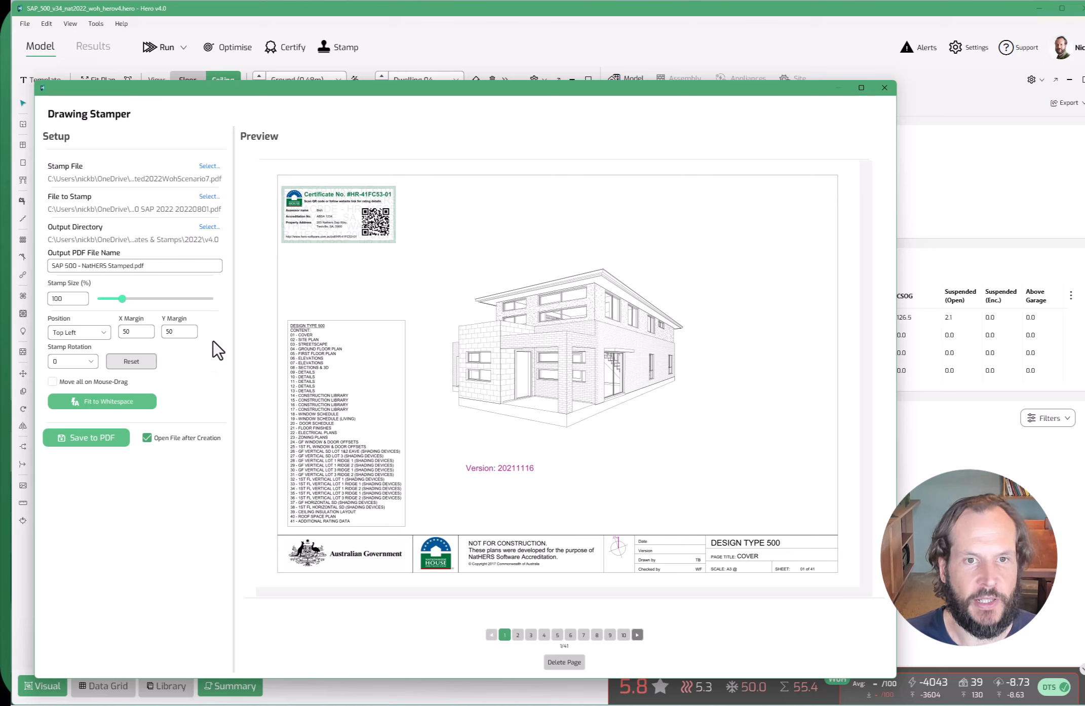
Move the stamp on the cover sheet to just above the title block's sheet details, and check its placement on pages 2 and 3
left_click_drag(332, 214, 768, 498)
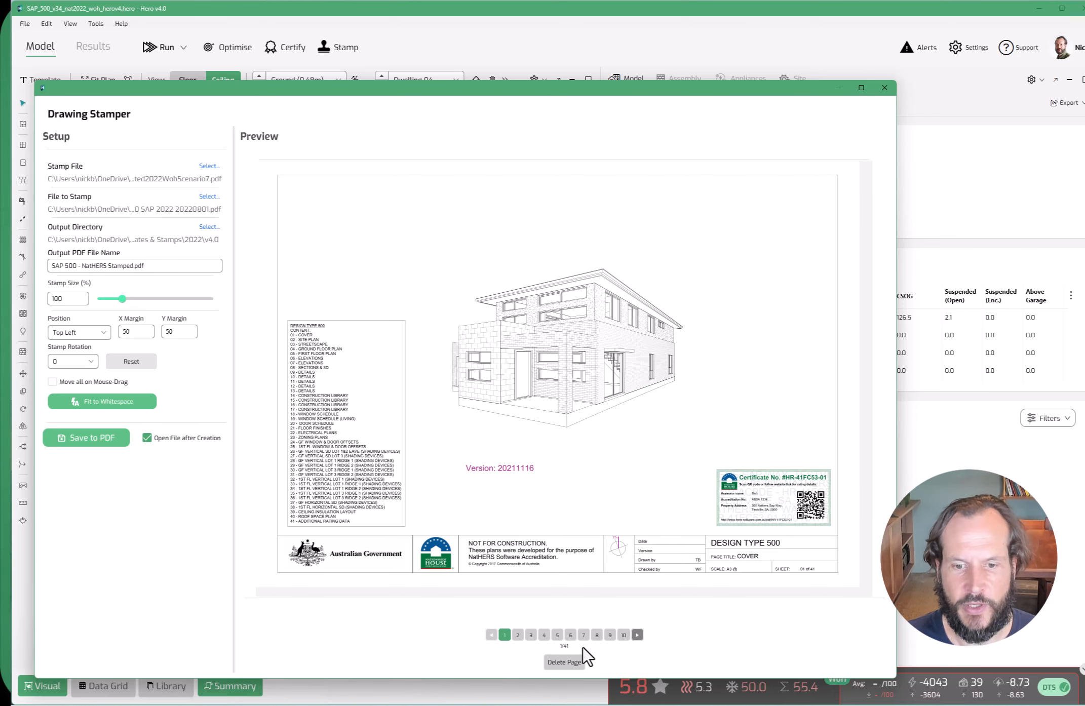
left_click(519, 638)
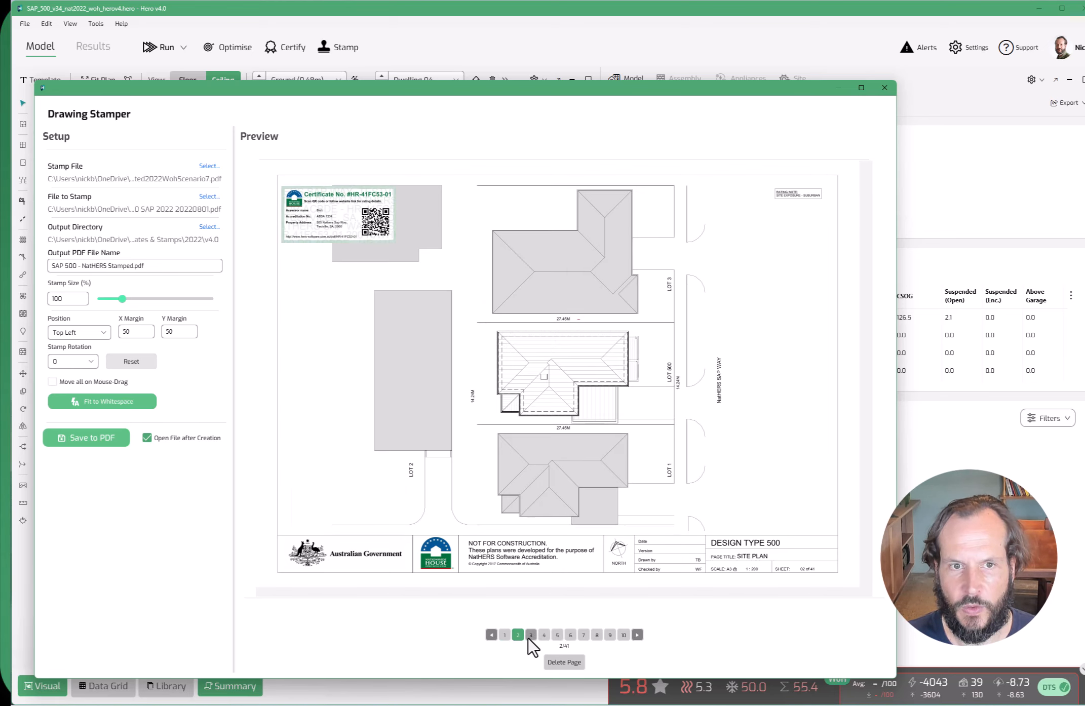
left_click(528, 639)
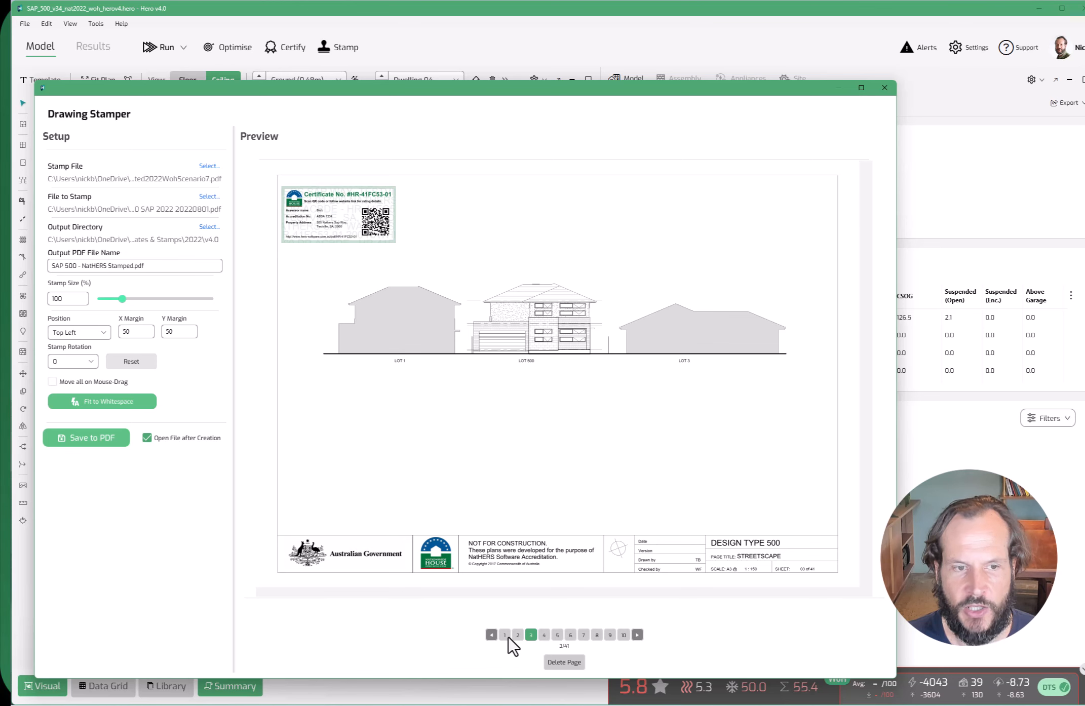
left_click(504, 635)
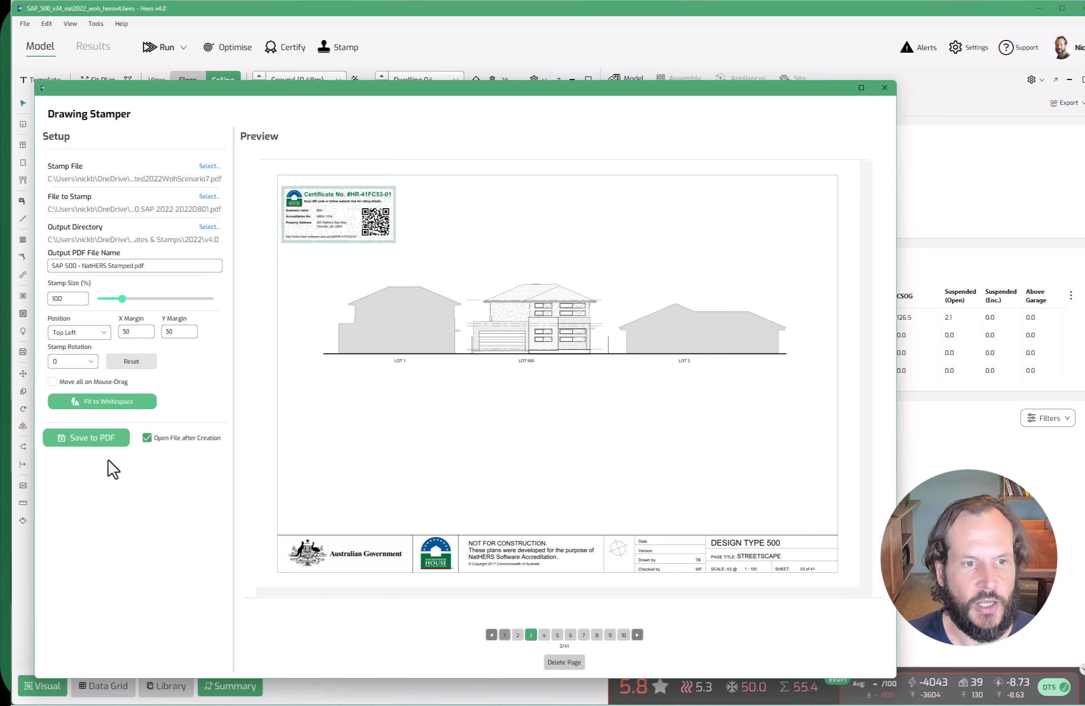
Enable Move all on Mouse-Drag, move the stamp over the house on the cover sheet, and check its placement through page 4
left_click(53, 382)
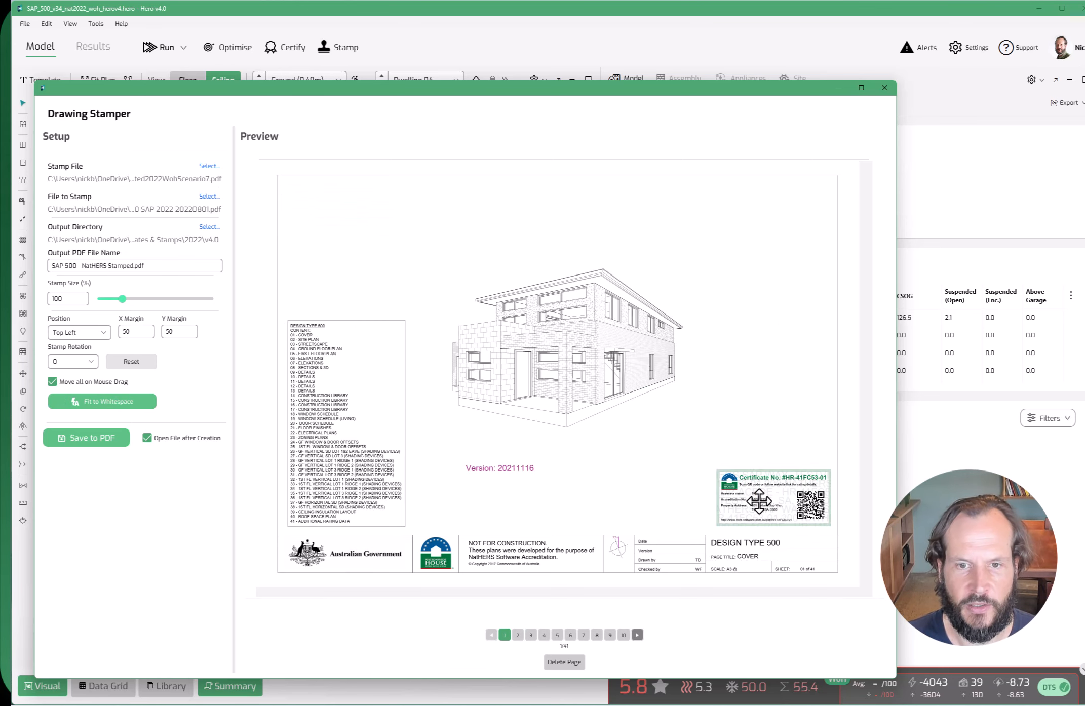
left_click_drag(756, 495, 538, 360)
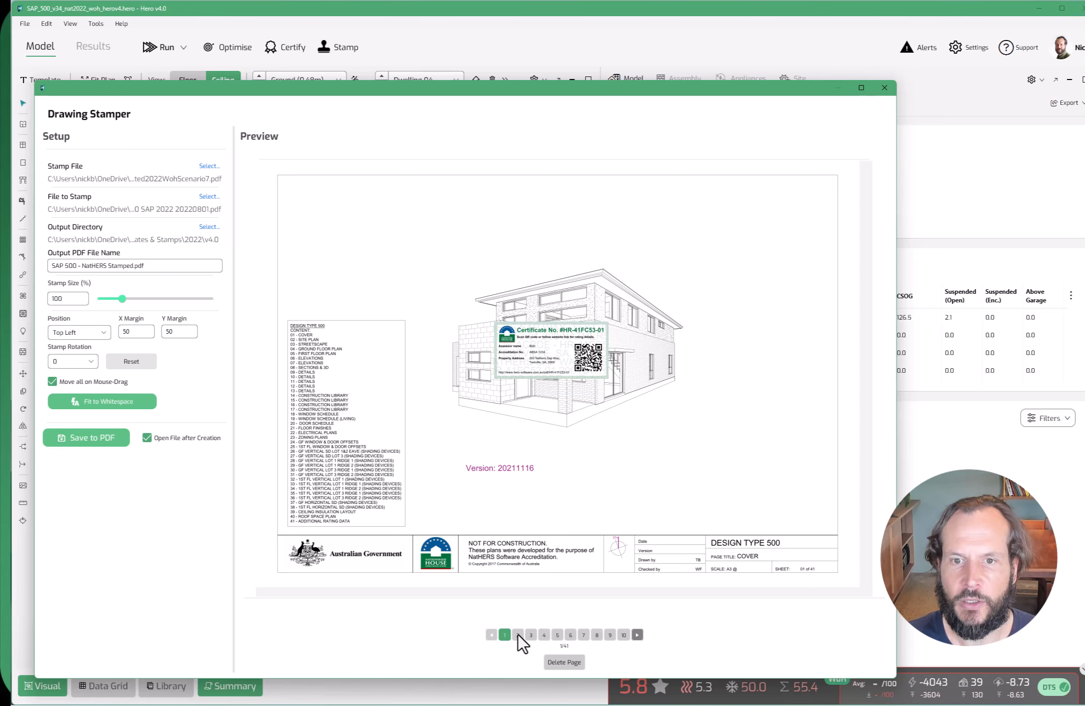
left_click(518, 635)
left_click(531, 635)
left_click(544, 635)
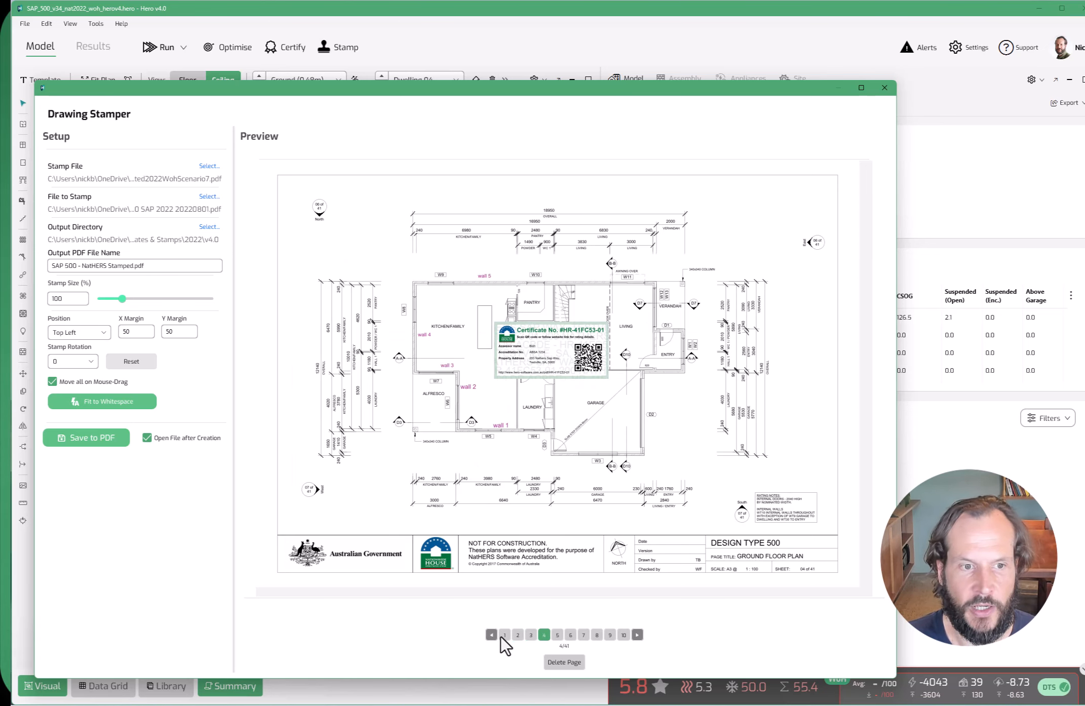
left_click(505, 636)
Try Fit to Whitespace with a 72% Top Right stamp, viewing the page 8 sections sheet, and reset the stamp settings
left_click_drag(122, 299, 117, 300)
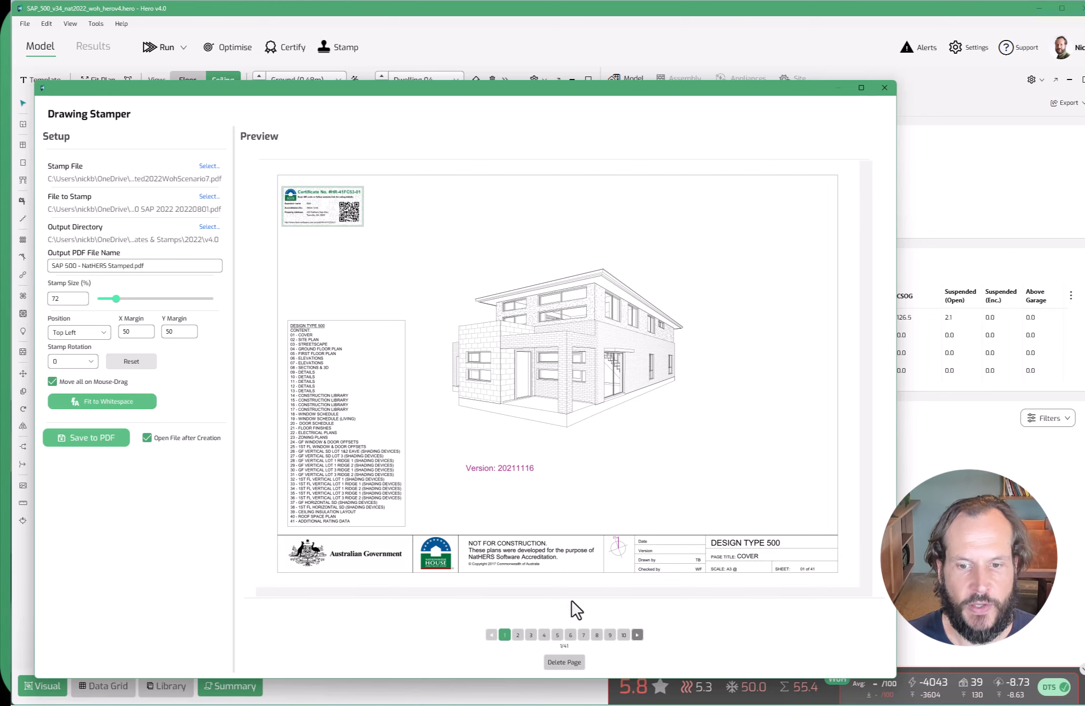
left_click(597, 635)
left_click(79, 332)
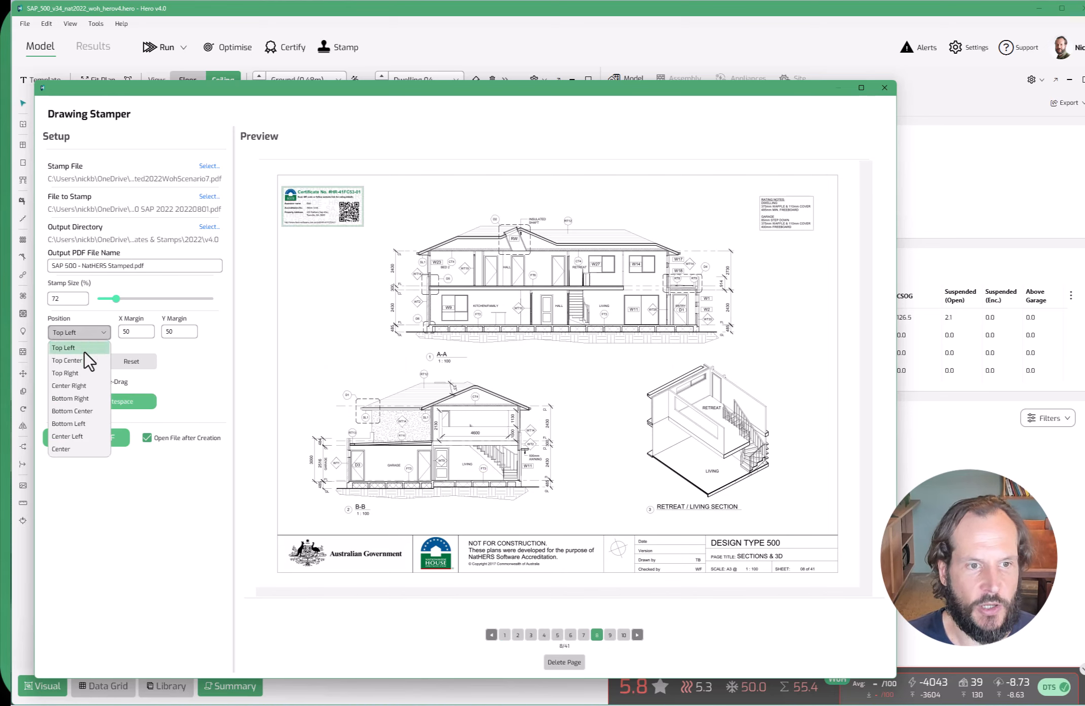
left_click(77, 376)
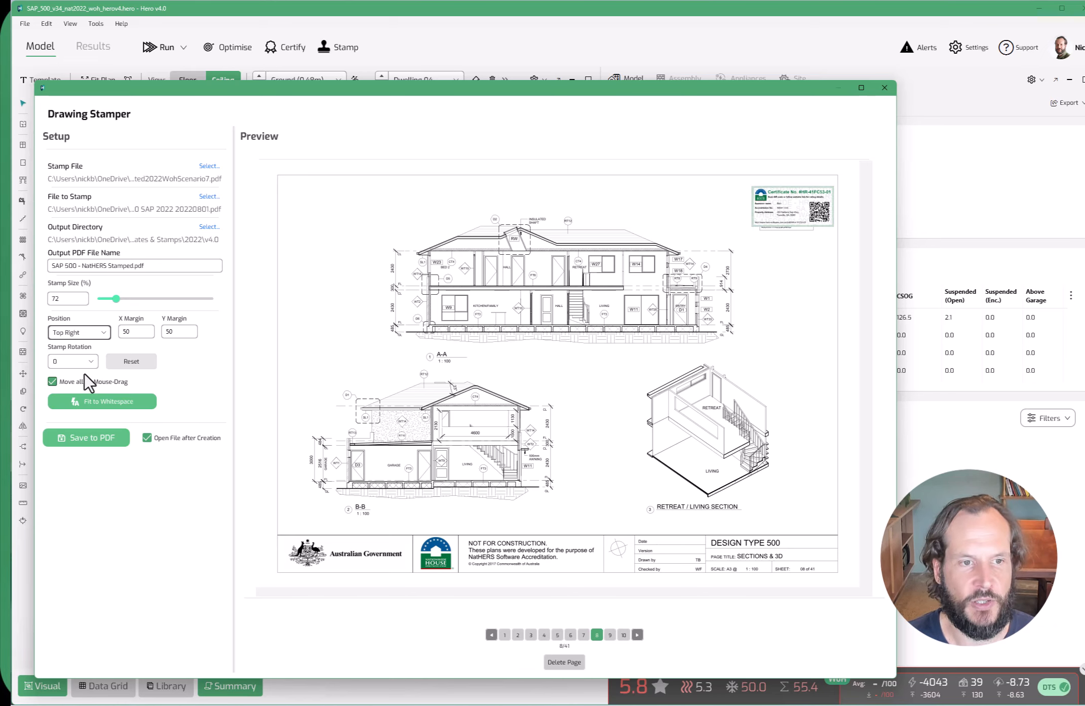
left_click(101, 403)
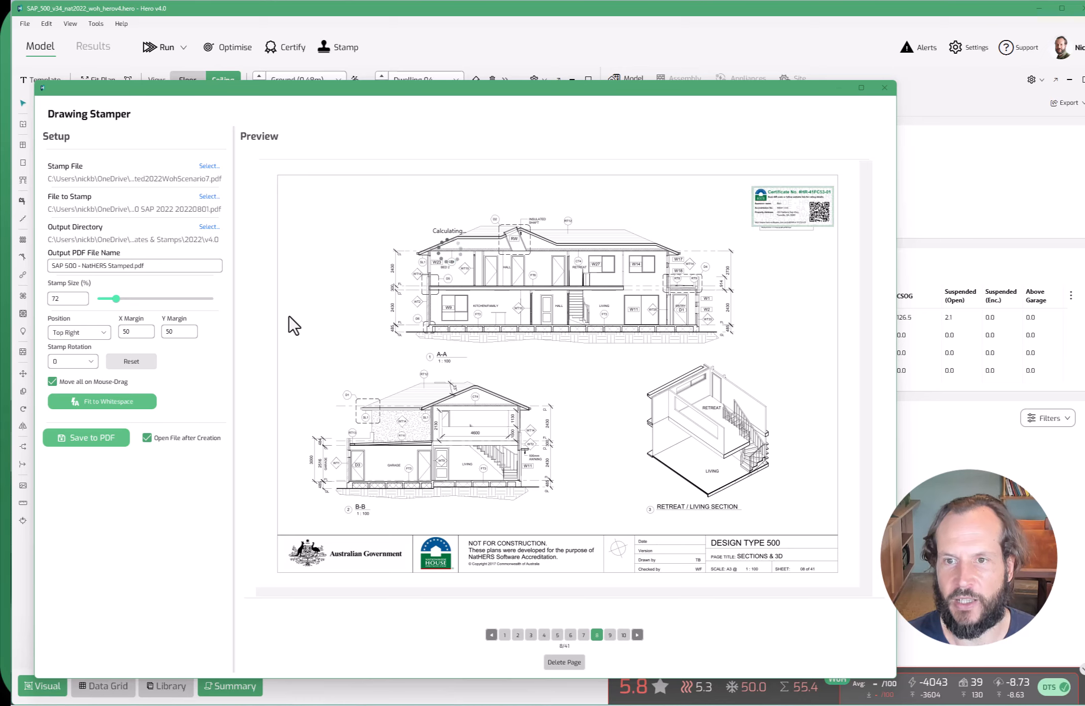
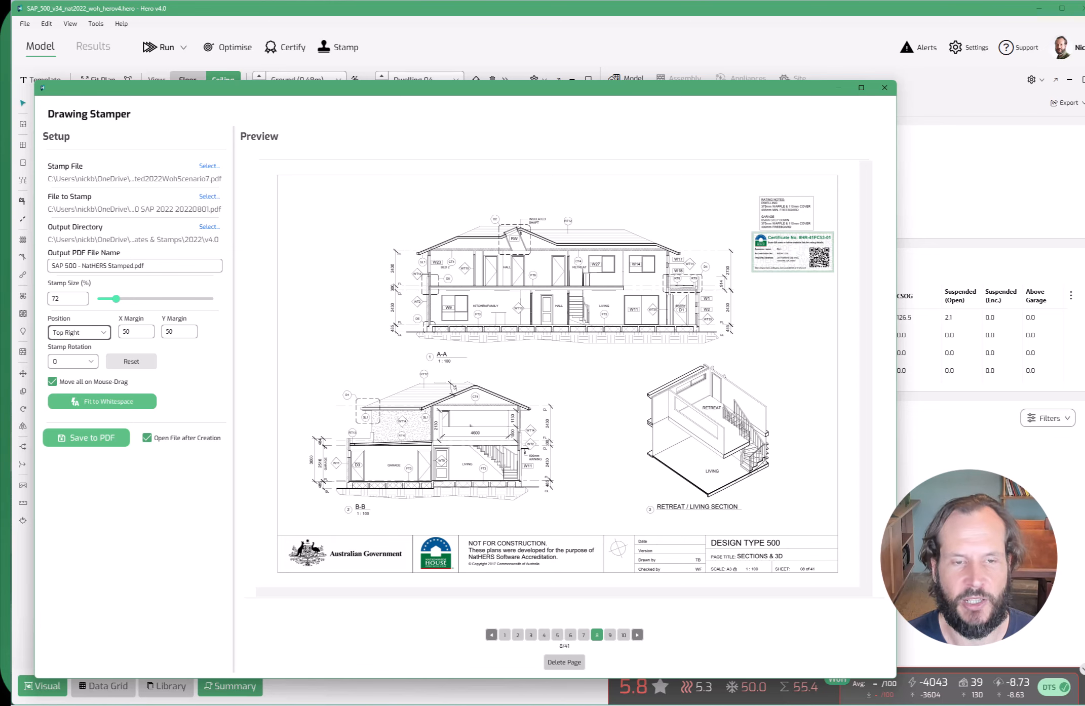
left_click(131, 361)
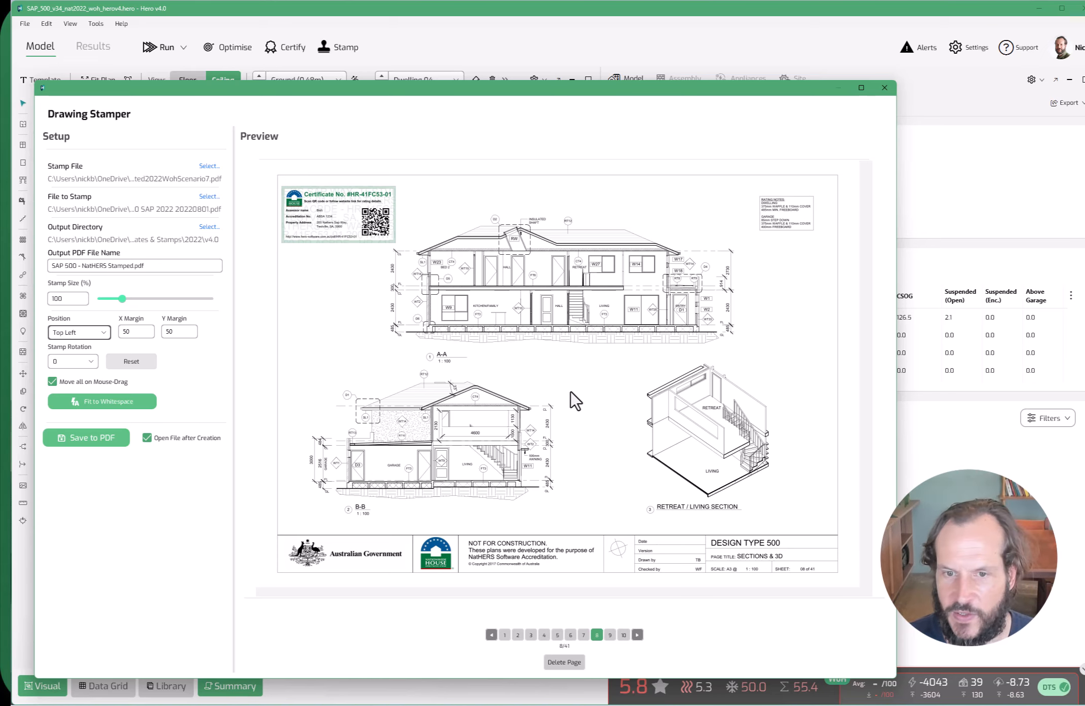
Review the detail sheets up to page 12 alongside the page deletion option, and return to the cover sheet
left_click(611, 636)
left_click(569, 664)
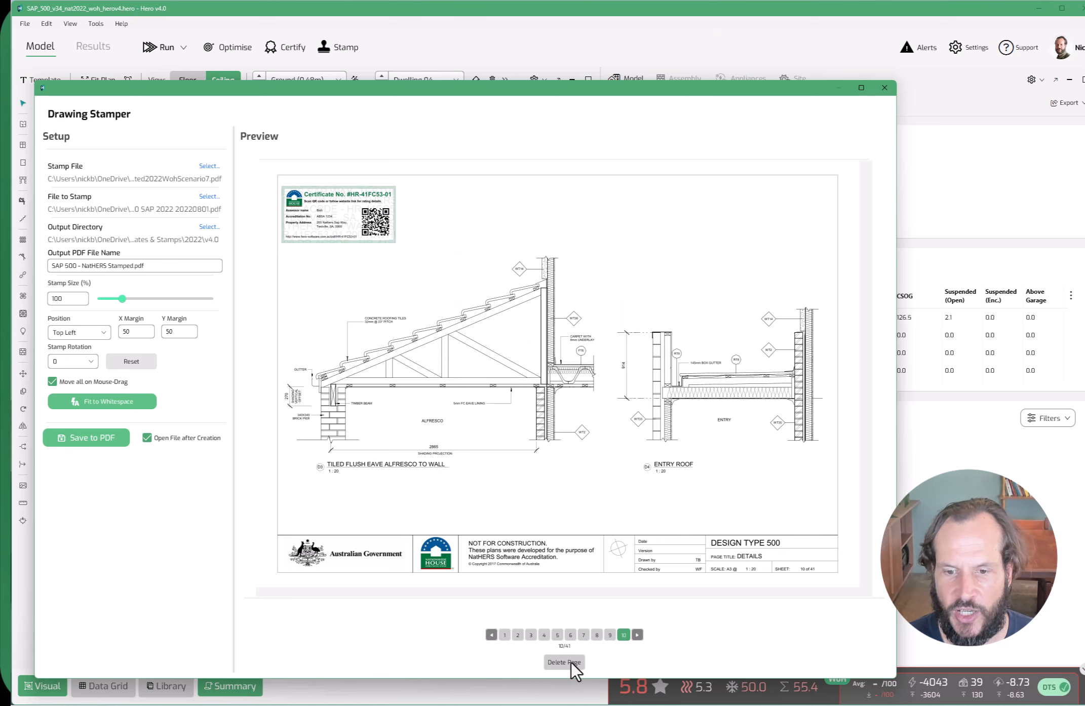
left_click(572, 664)
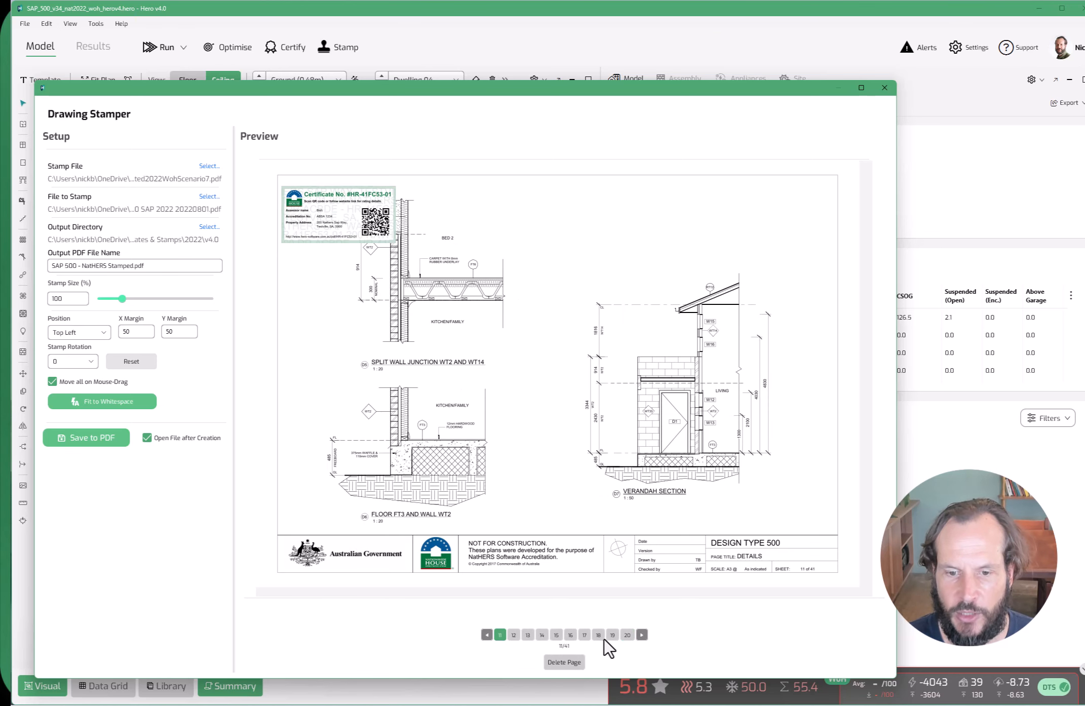
left_click(514, 635)
left_click(564, 662)
left_click(514, 635)
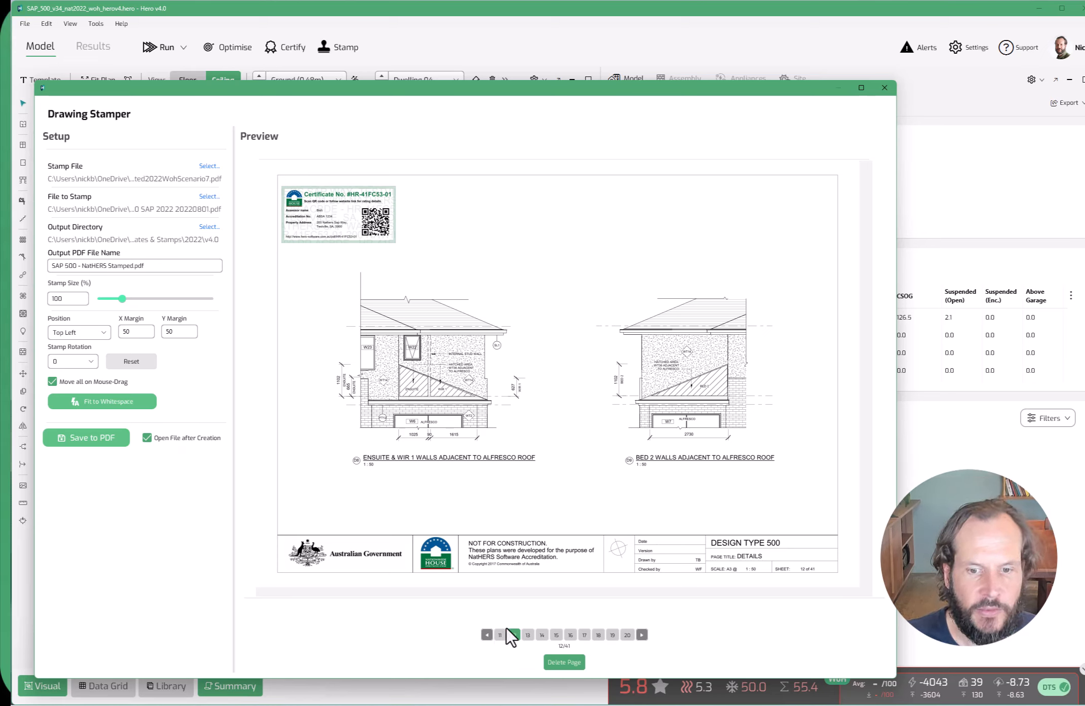
left_click(487, 637)
left_click(491, 637)
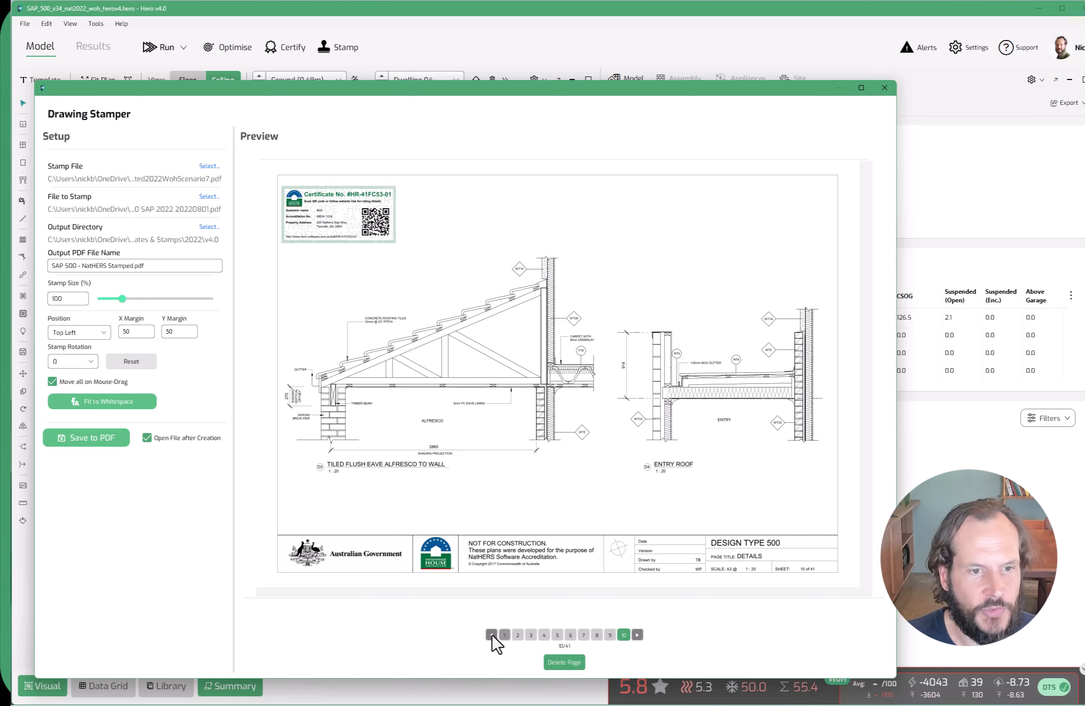
left_click(505, 635)
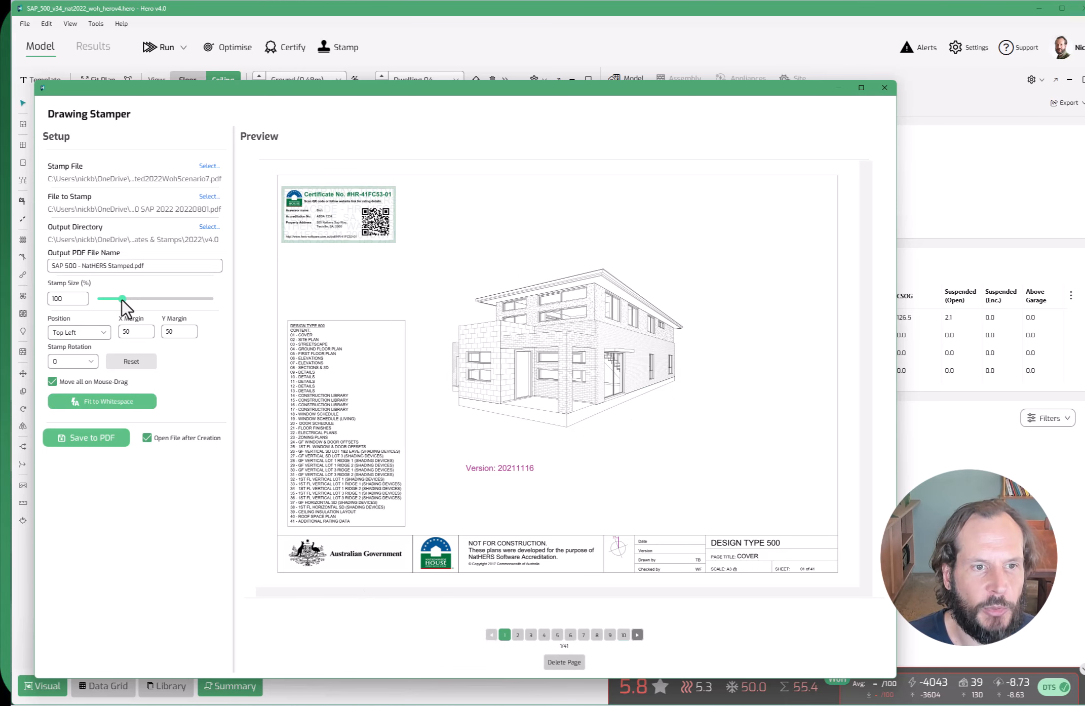
Set the stamp size to 63%, its position to Top Right and its Y margin to 35
left_click_drag(122, 300, 114, 303)
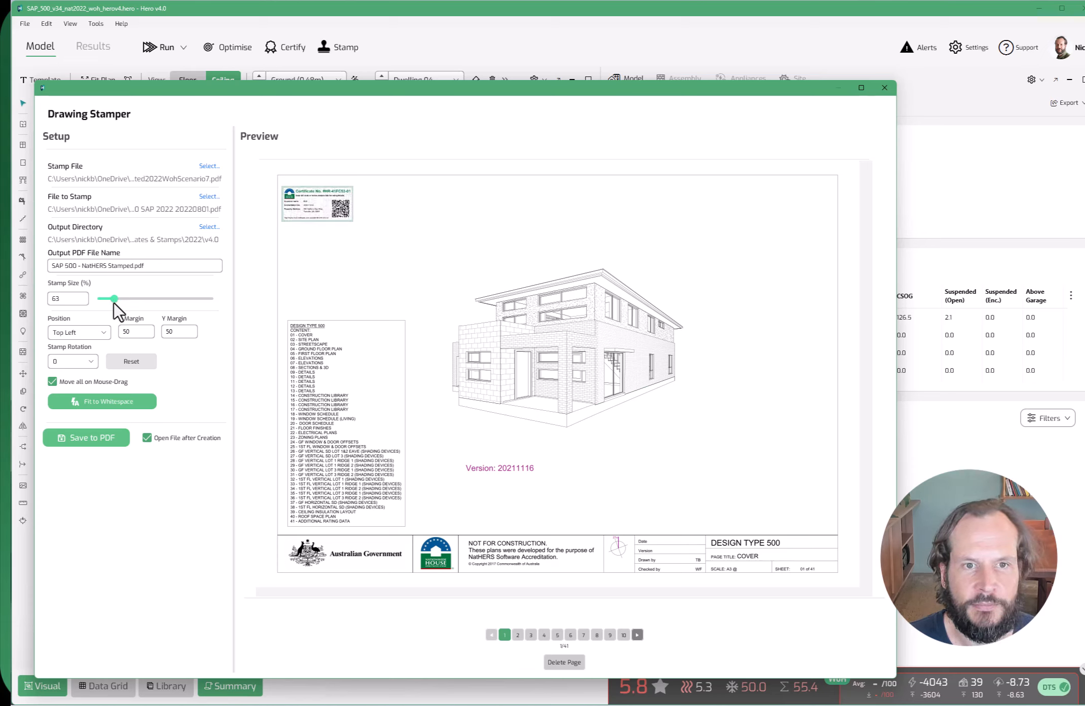
left_click(77, 333)
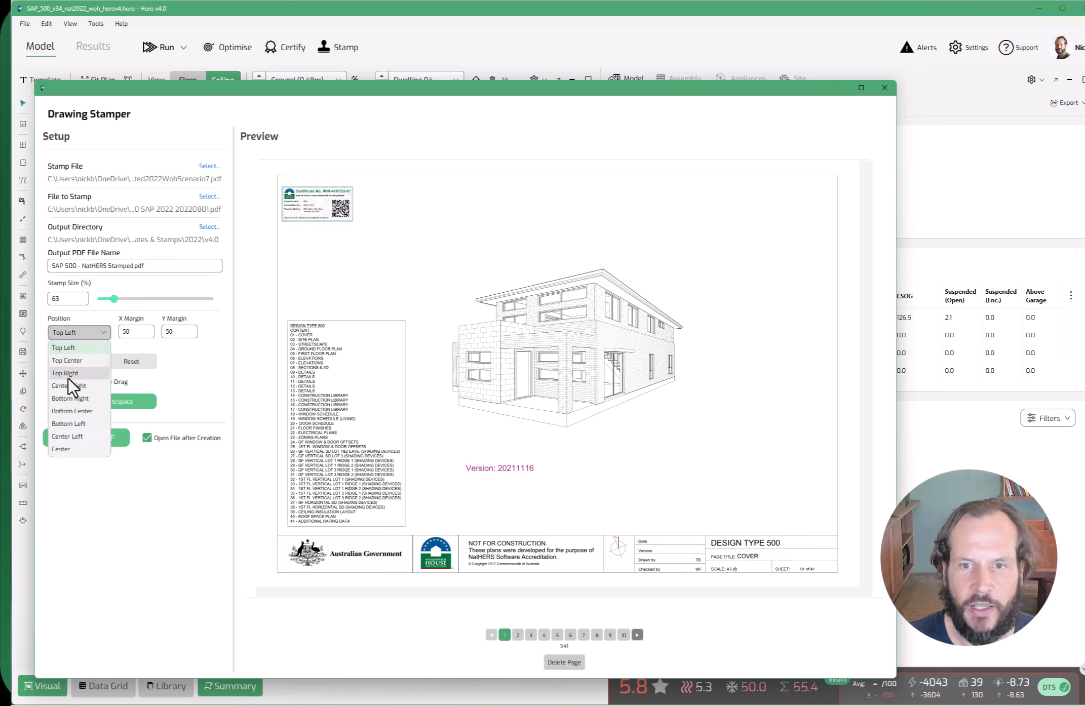
left_click(69, 377)
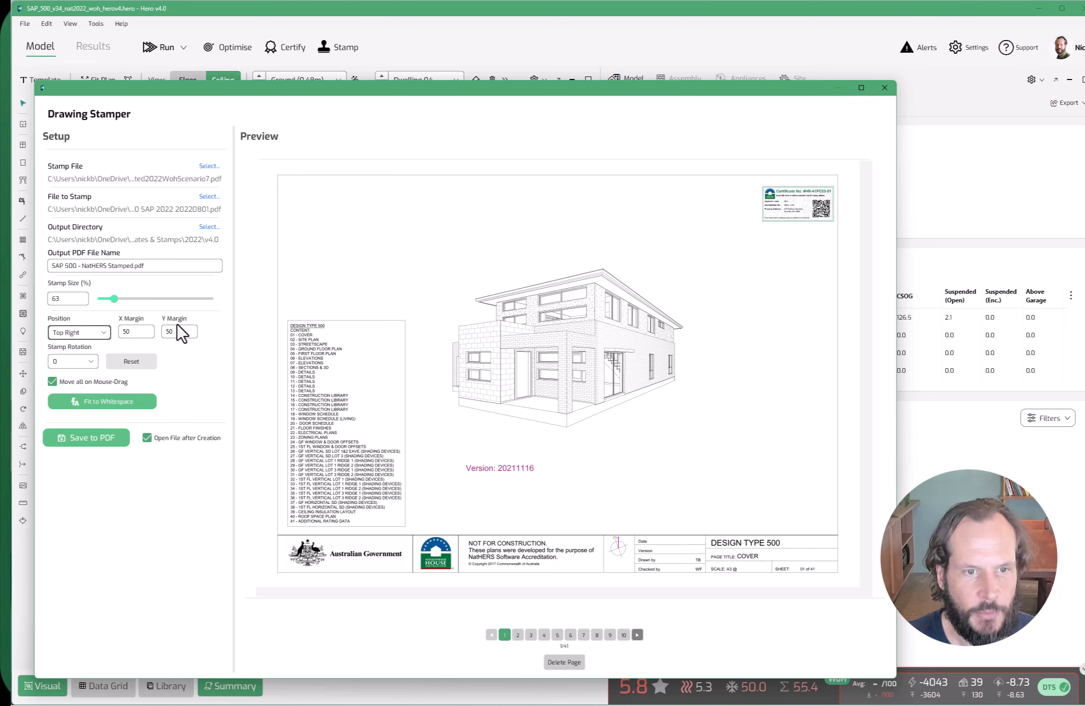
left_click_drag(179, 332, 158, 333)
type("35")
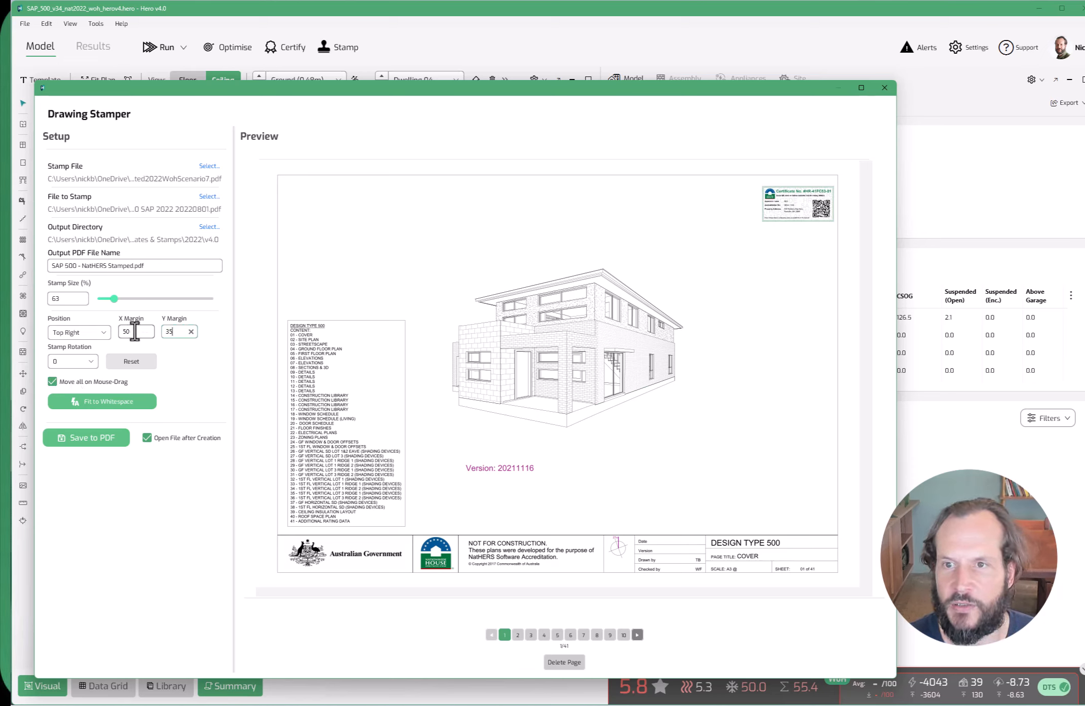
left_click(135, 332)
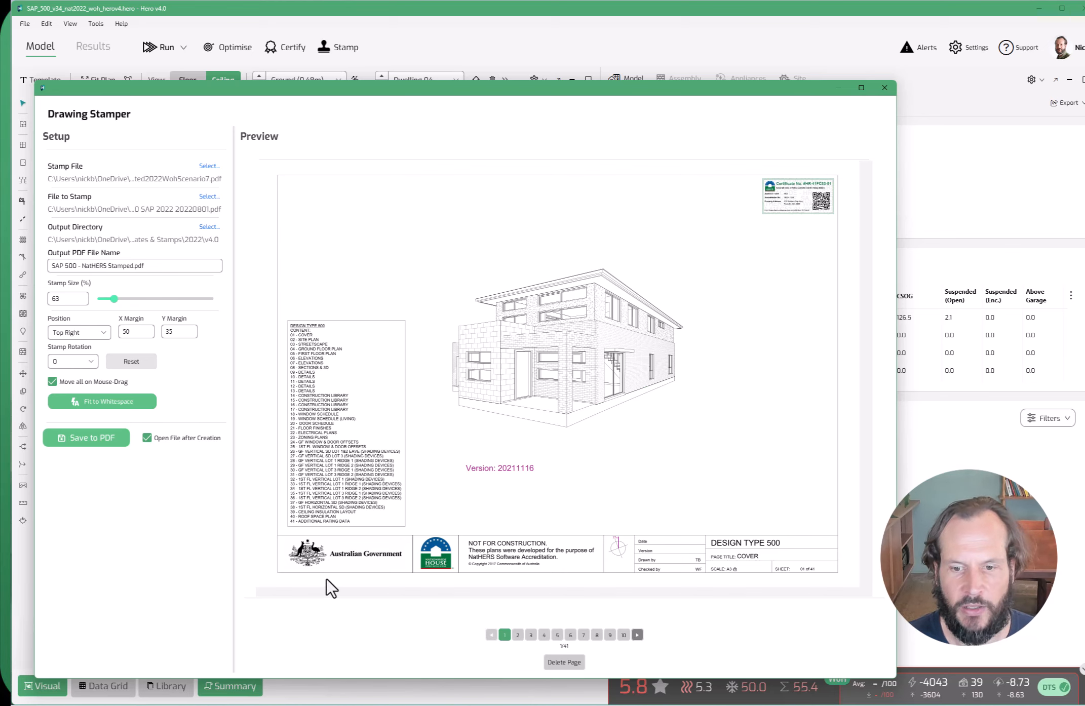
Check the stamp placement up to the page 8 sections sheet and apply Fit to Whitespace
left_click(638, 635)
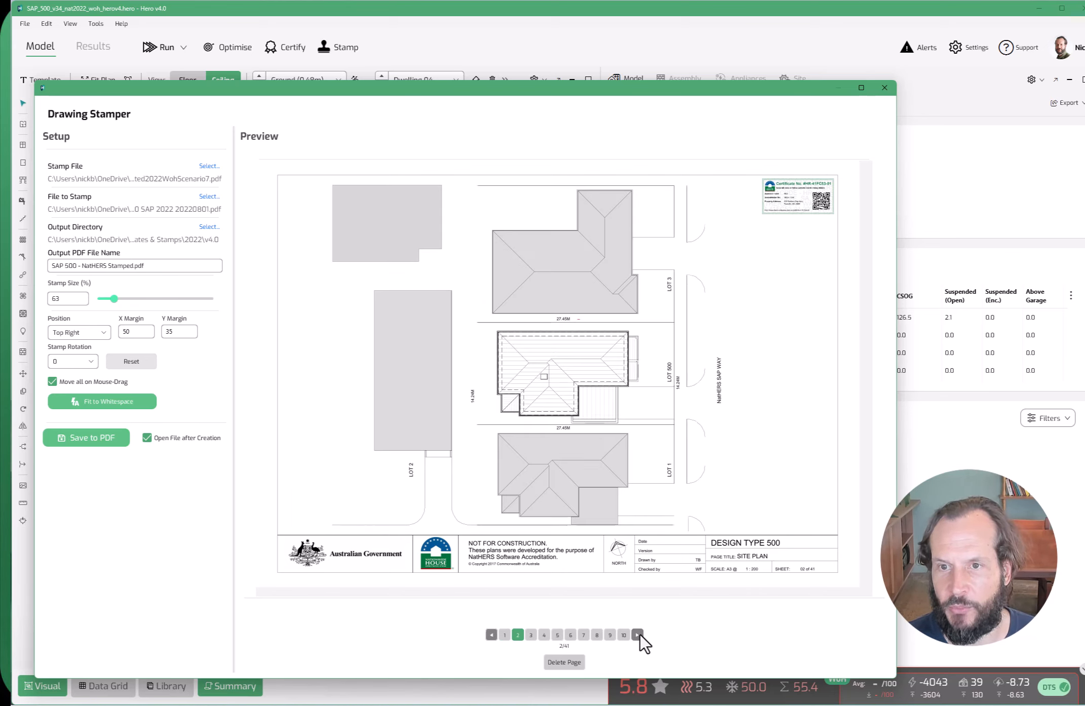
left_click(637, 635)
left_click(637, 635)
left_click(638, 635)
left_click(638, 636)
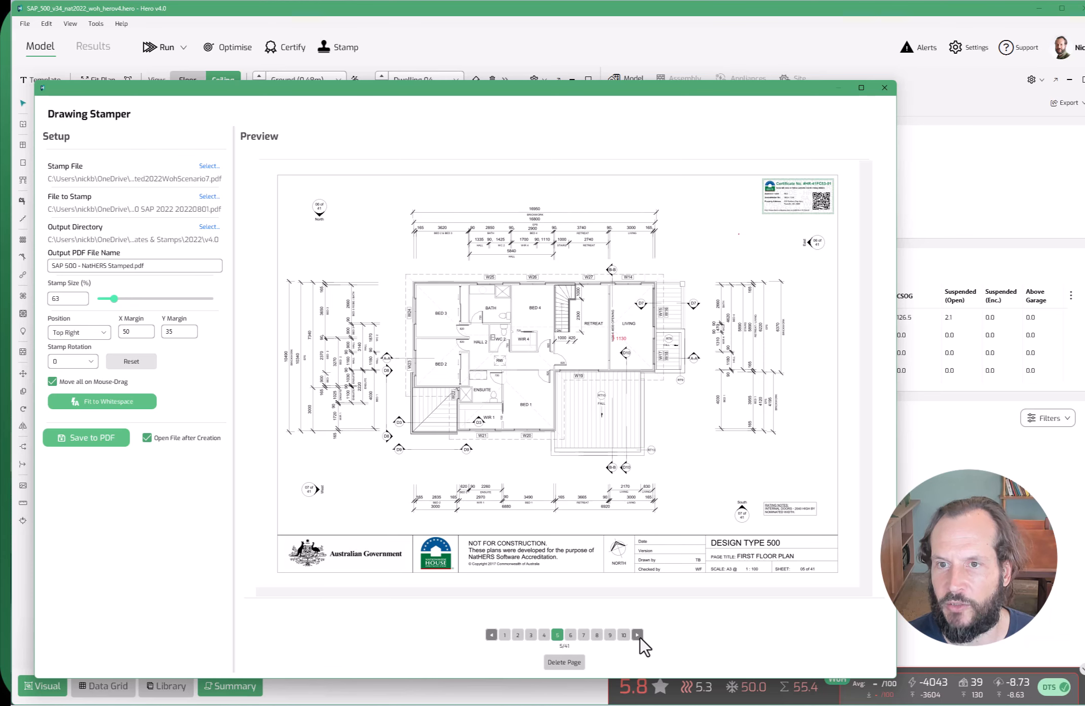
left_click(637, 636)
left_click(638, 636)
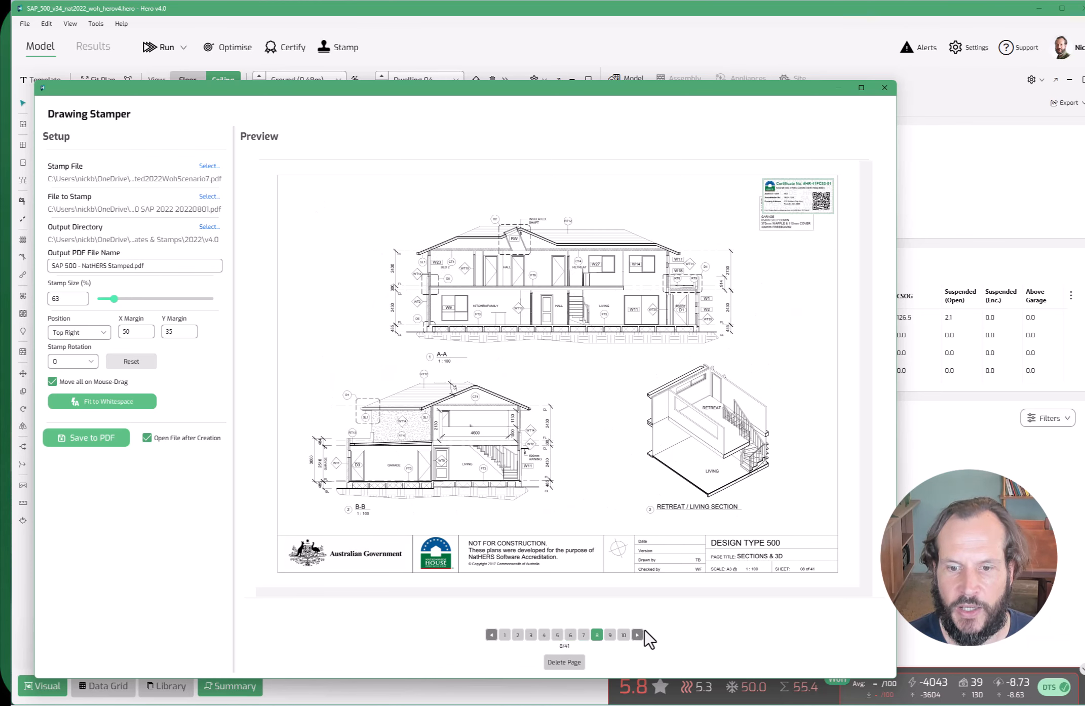
left_click(106, 404)
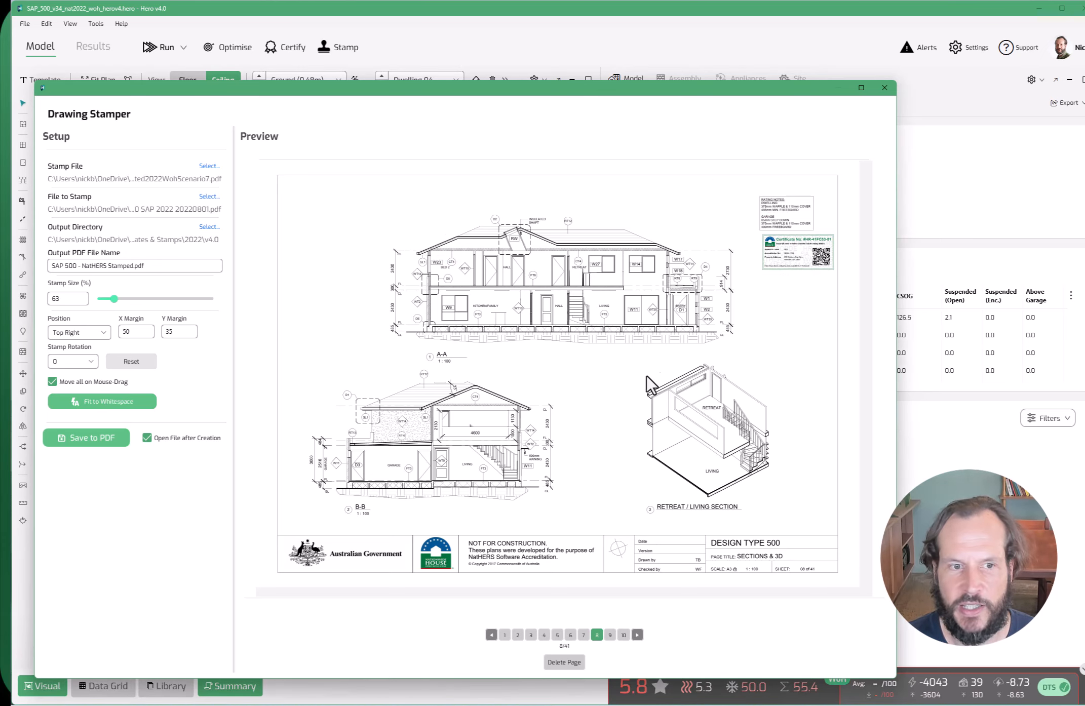
Save the stamped set as SAP 500 - NatHERS Stamped.pdf and check the stamp placement in the output through page 8
left_click(91, 446)
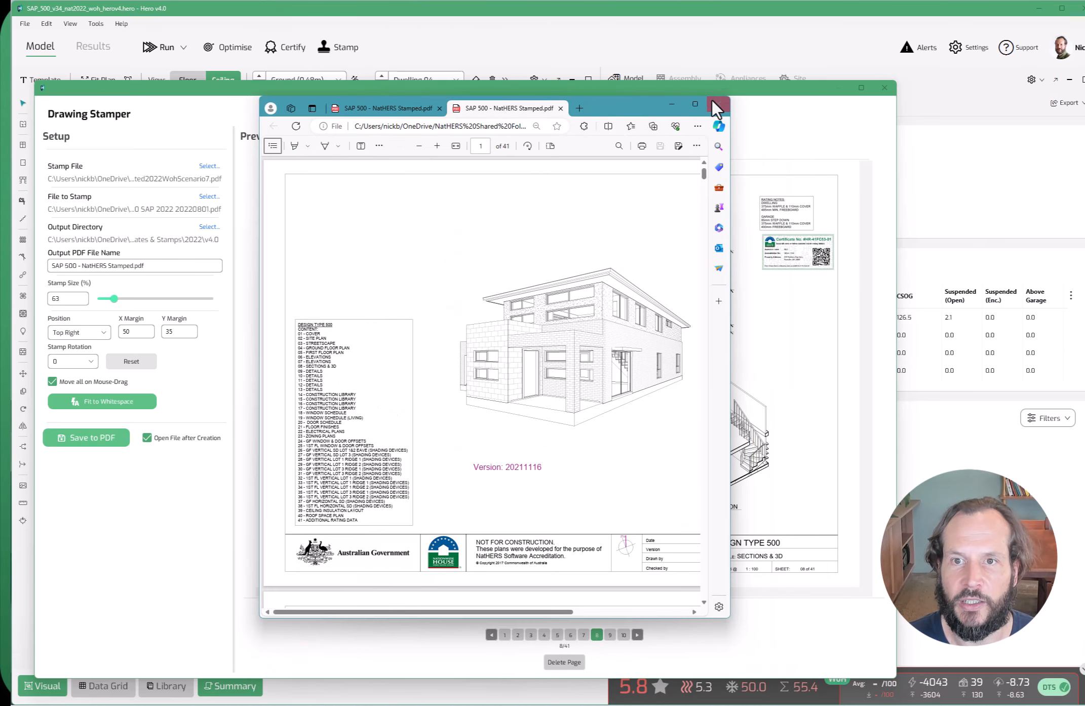
left_click_drag(731, 281, 1062, 278)
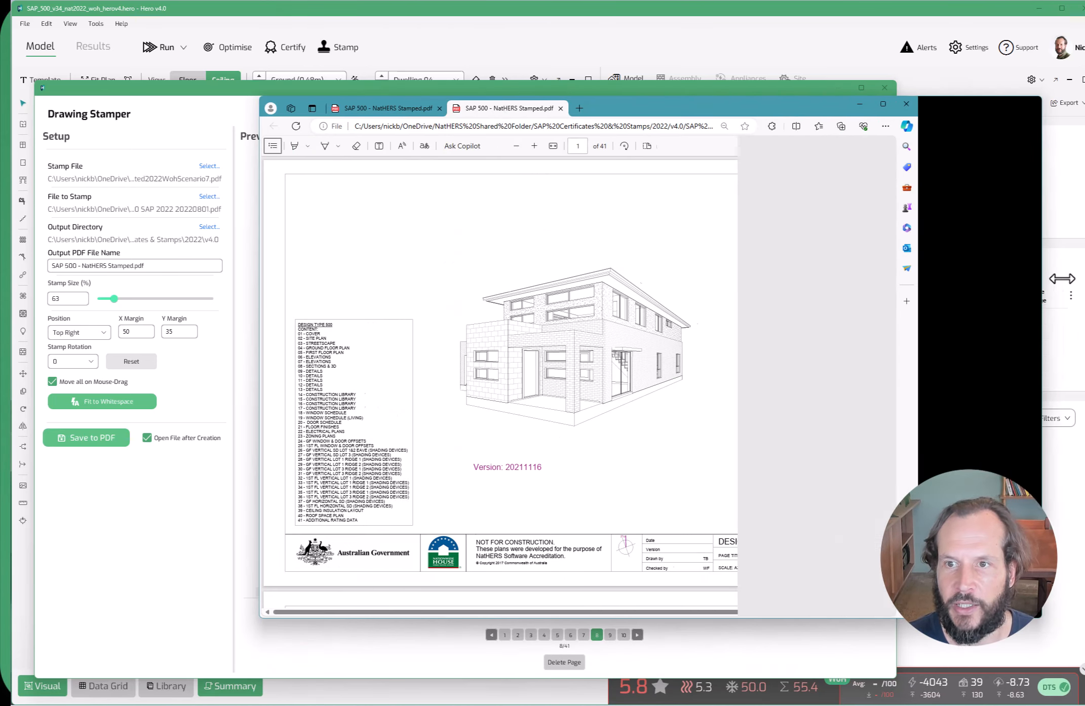
scroll(670, 440, "down", 15)
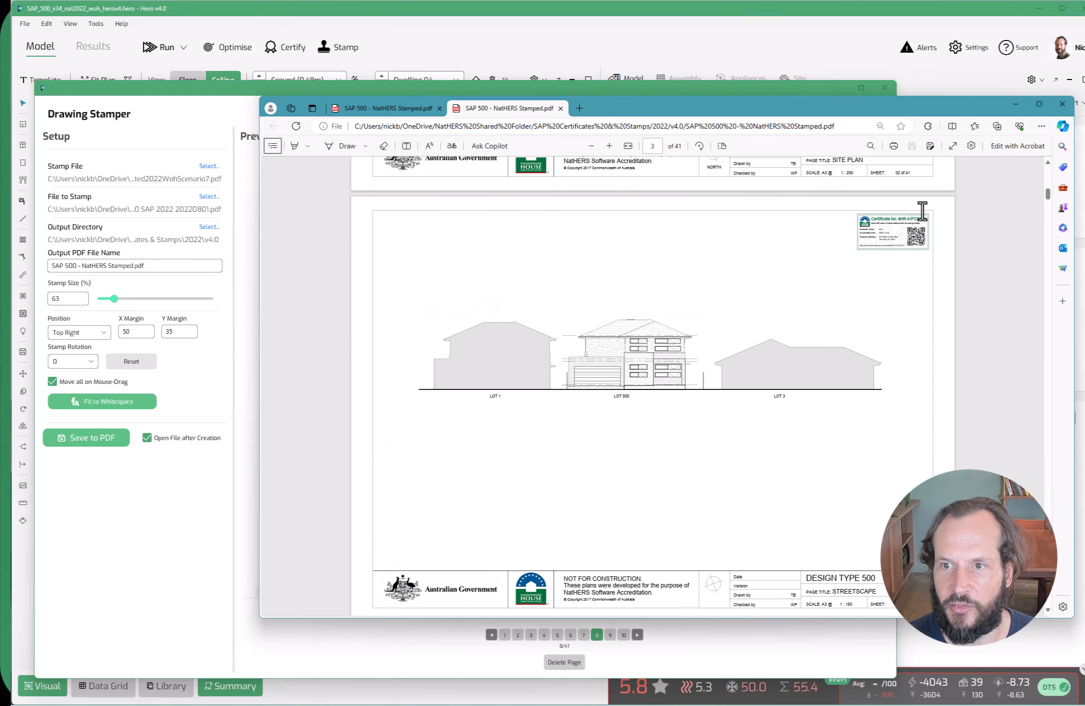
scroll(799, 349, "down", 12)
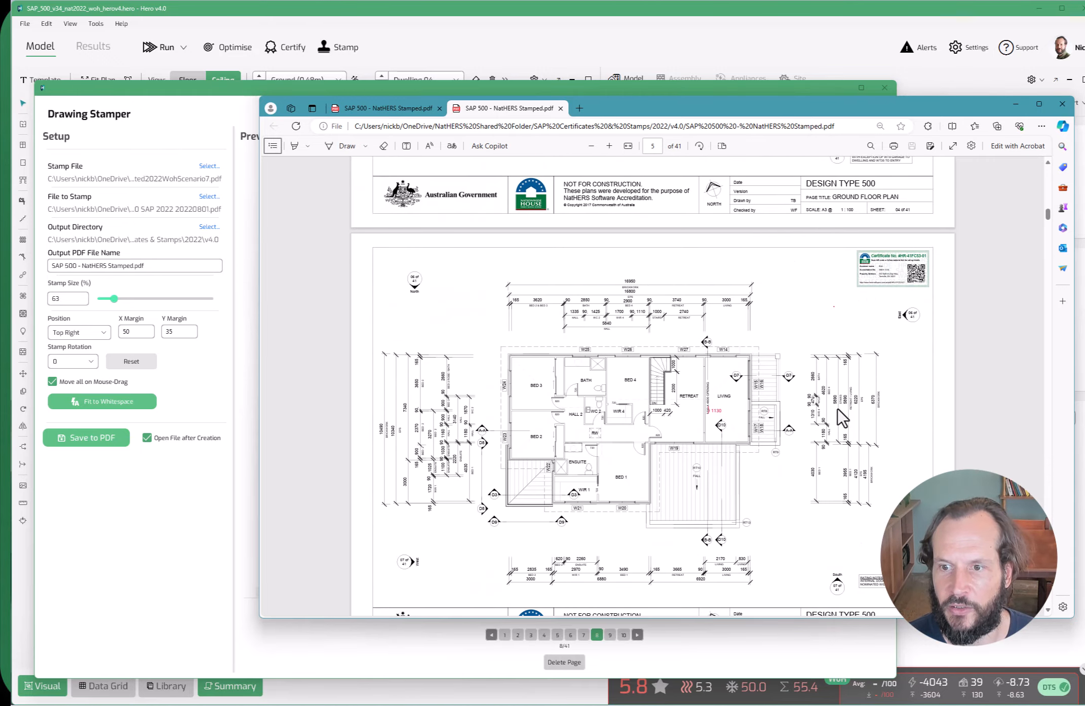
scroll(838, 409, "down", 18)
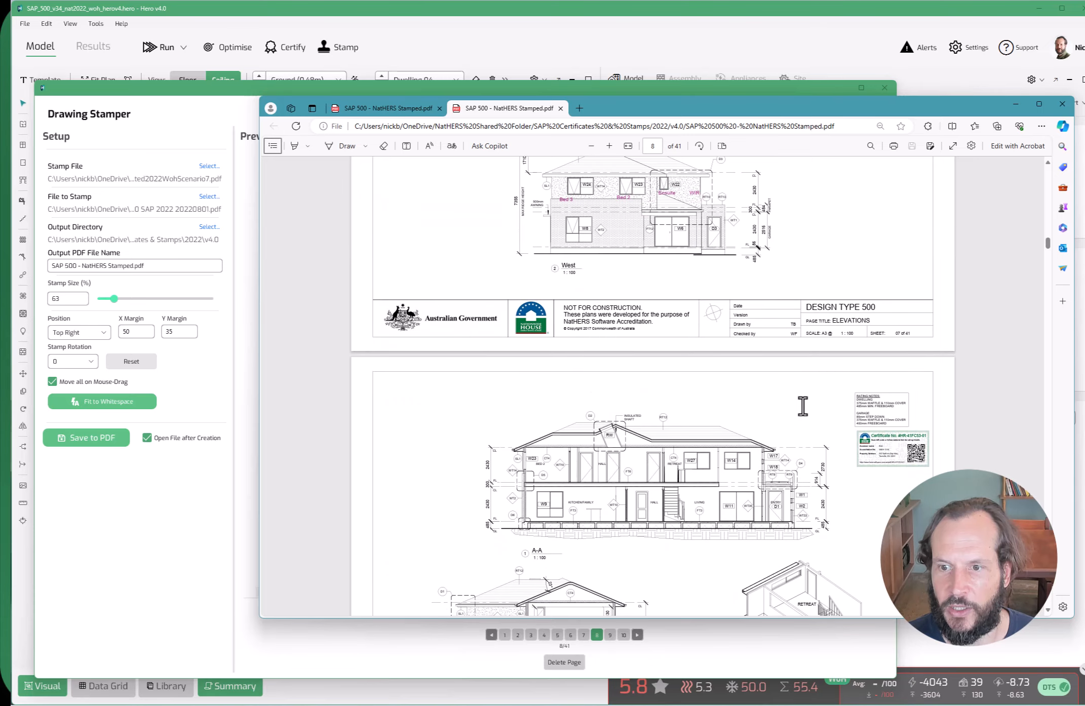
scroll(803, 405, "down", 5)
left_click(128, 520)
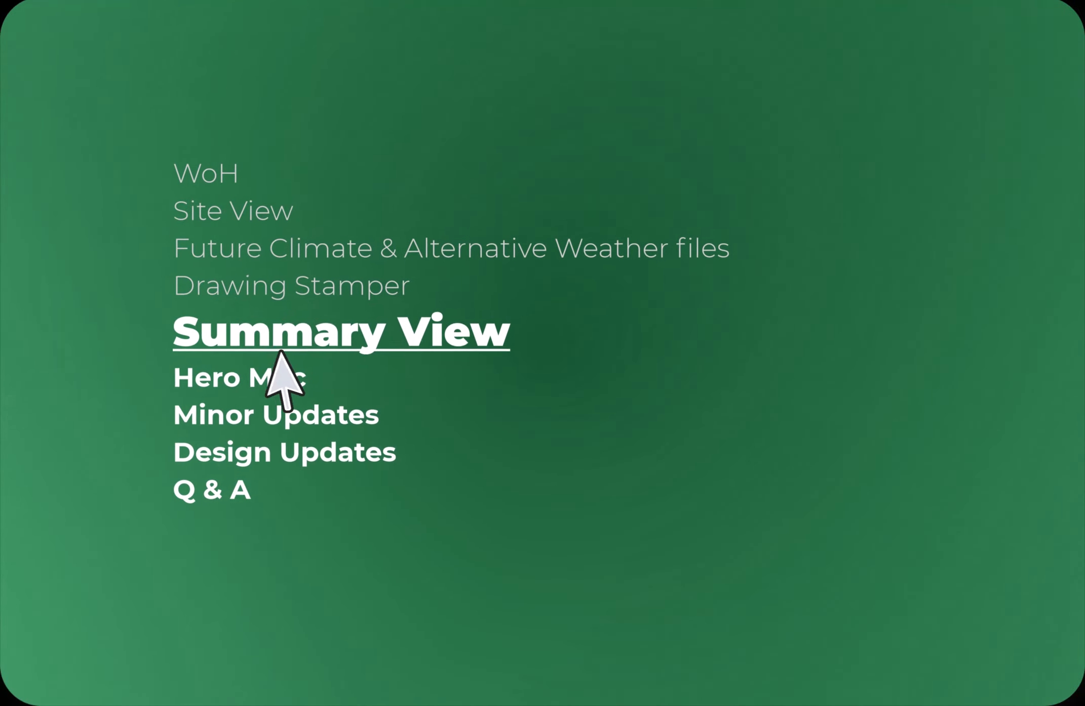
Inspect the External Walls filter options and highlight the brick veneer walls with 90mm Non-Refl Air insulation on the floor plan
left_click(300, 343)
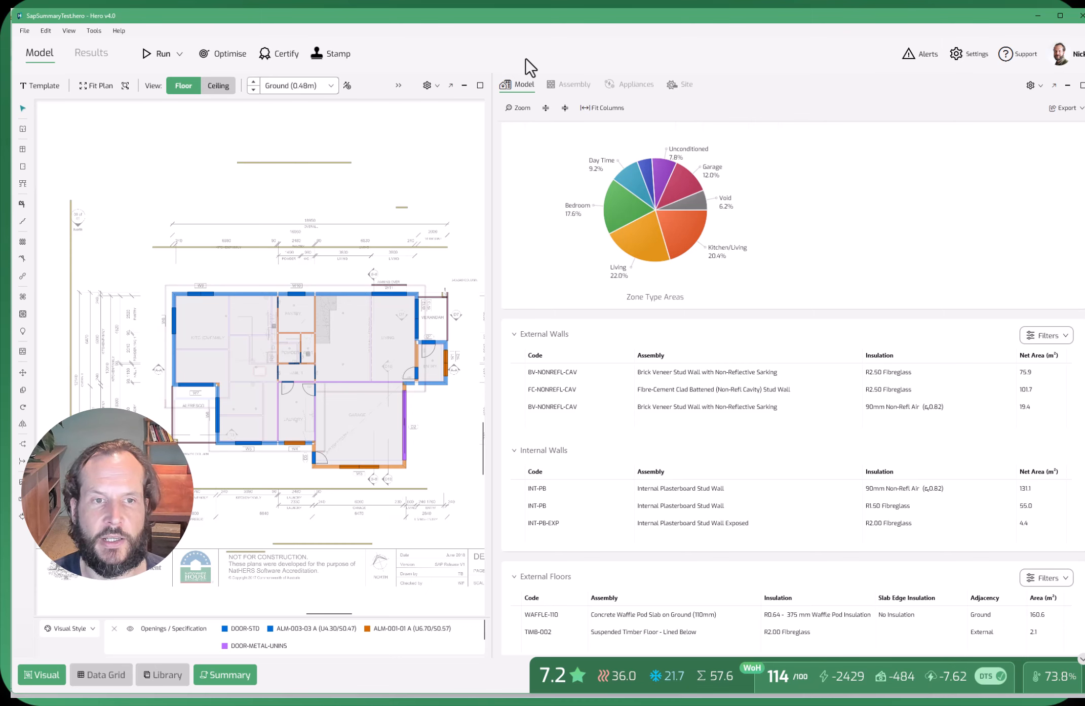
scroll(928, 294, "down", 3)
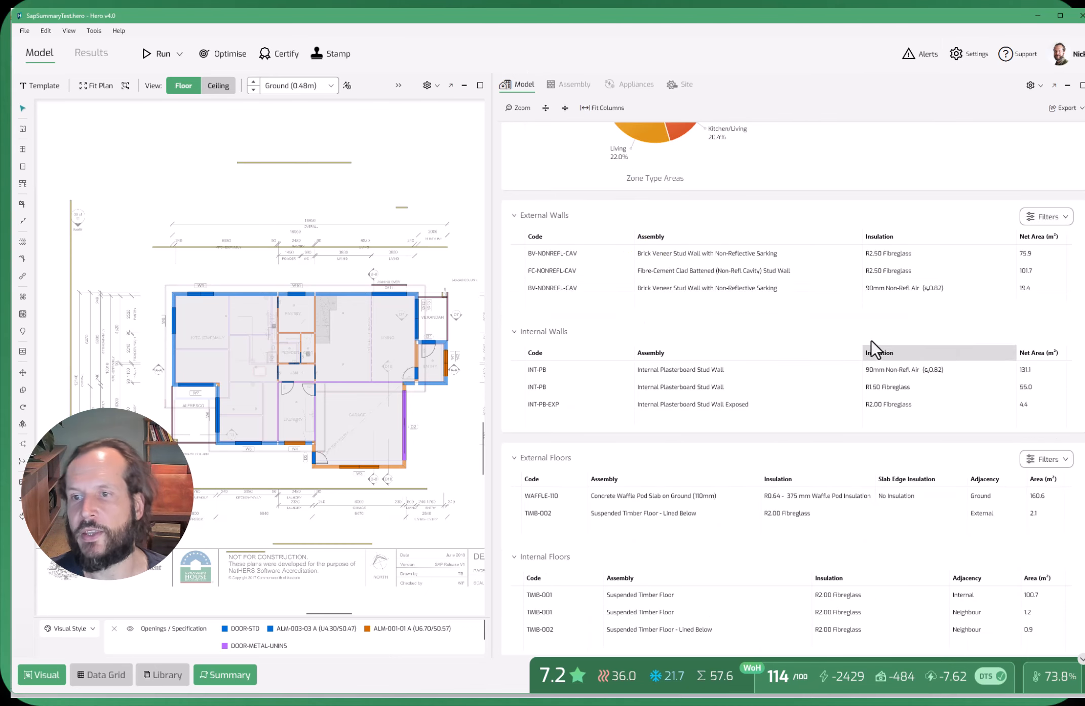
left_click(1065, 222)
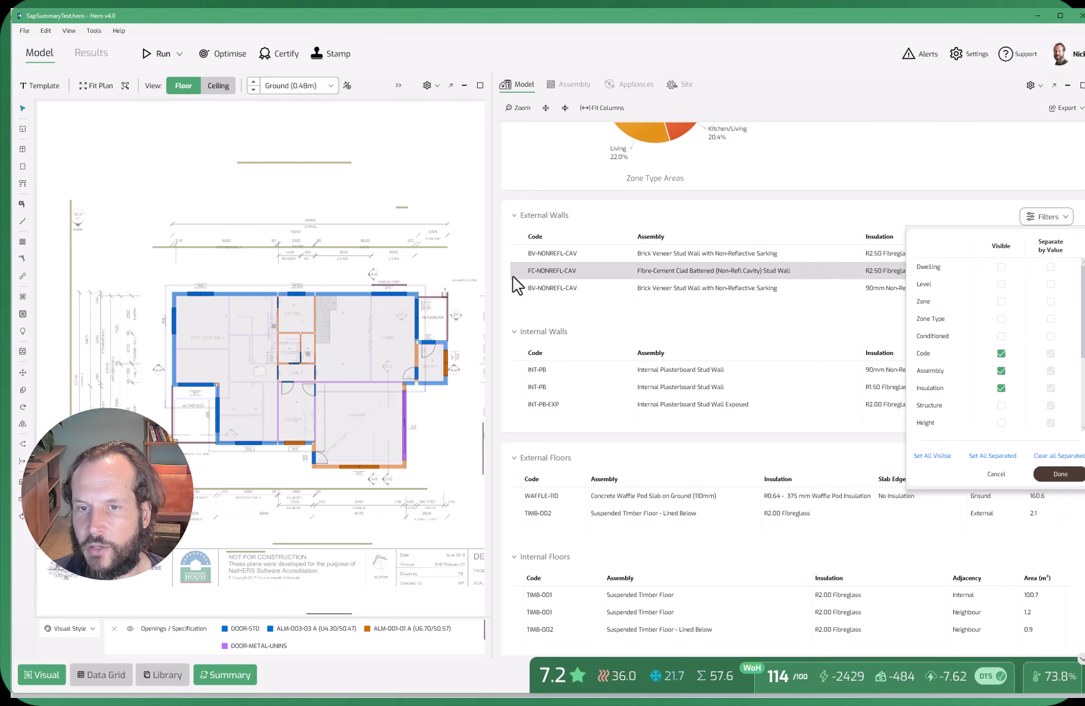
left_click(832, 323)
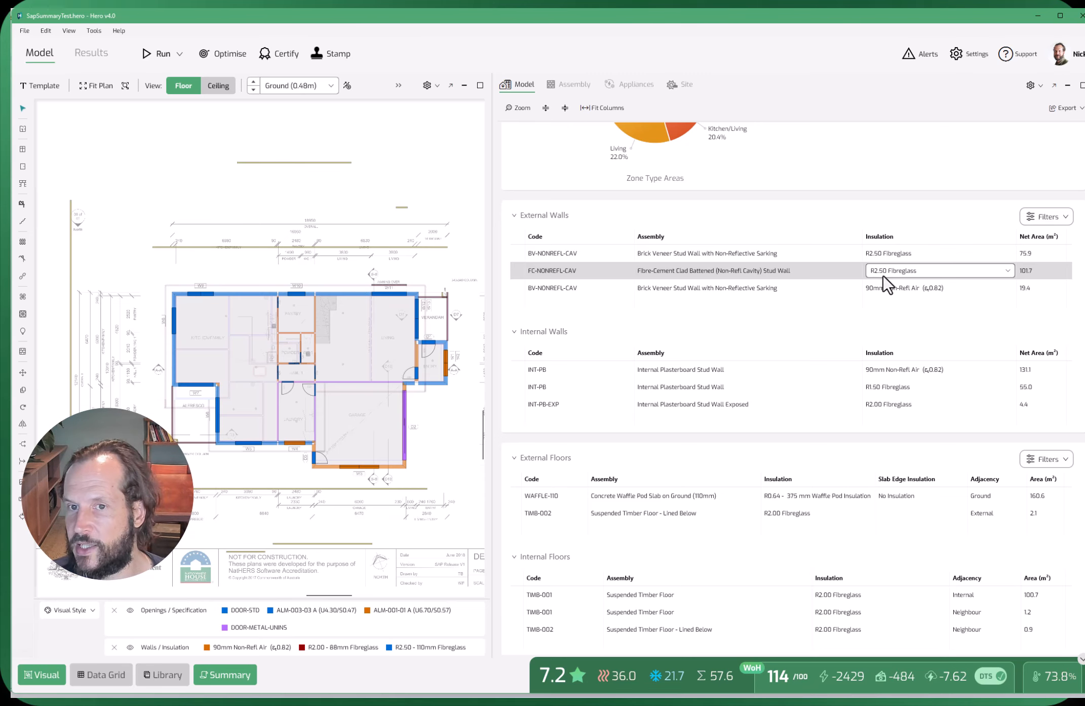
left_click(518, 288)
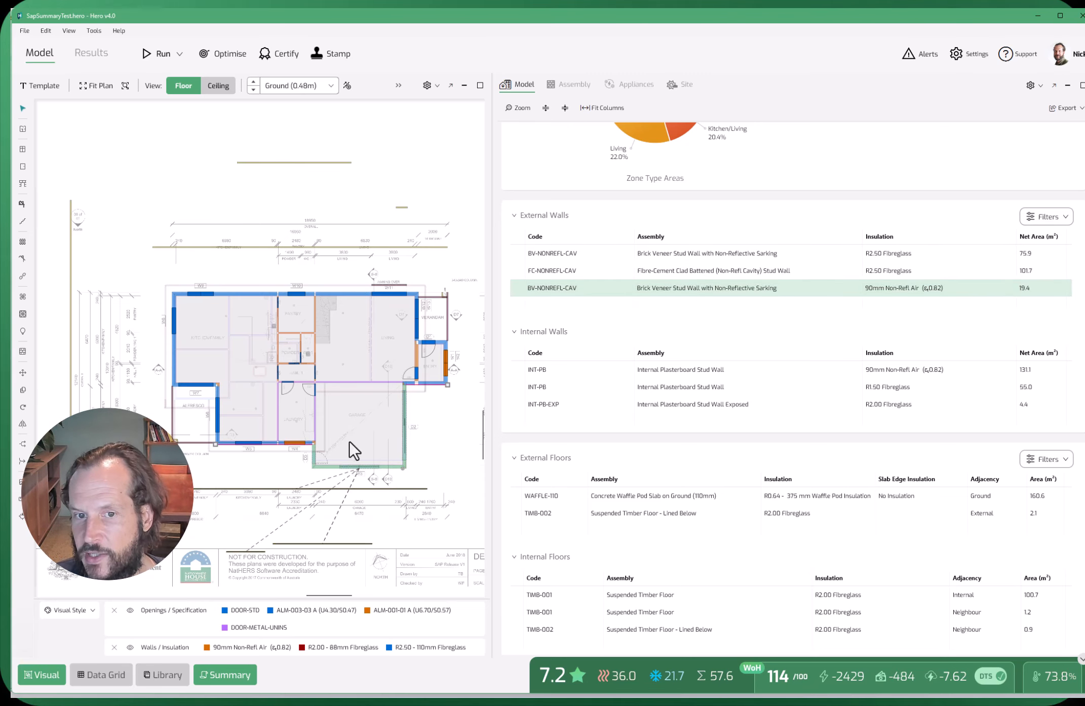
left_click(424, 420)
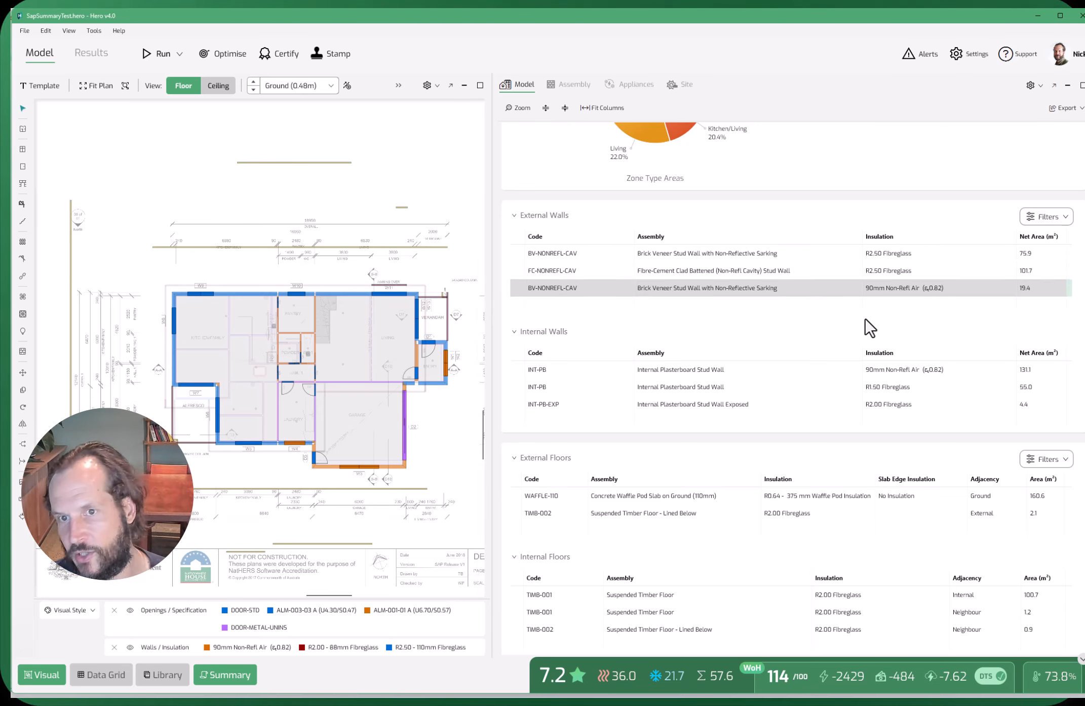
mouse_move(465, 312)
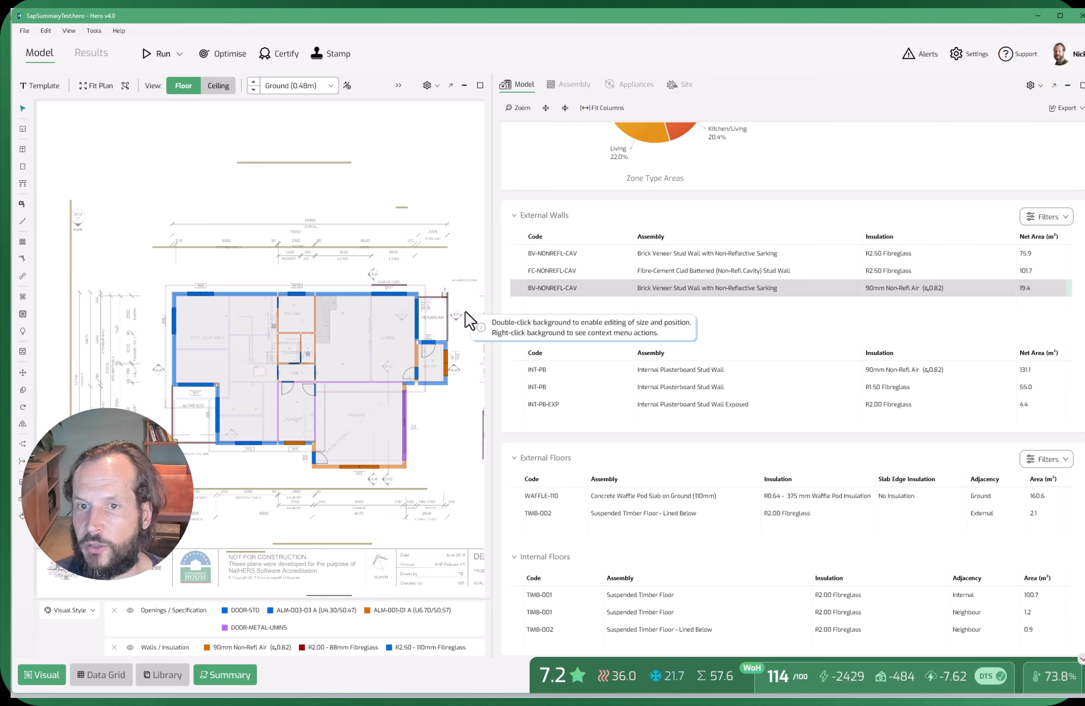
Show the Zone column in the External Walls and Internal Walls summary tables and widen it to fit the zone names
left_click(1048, 217)
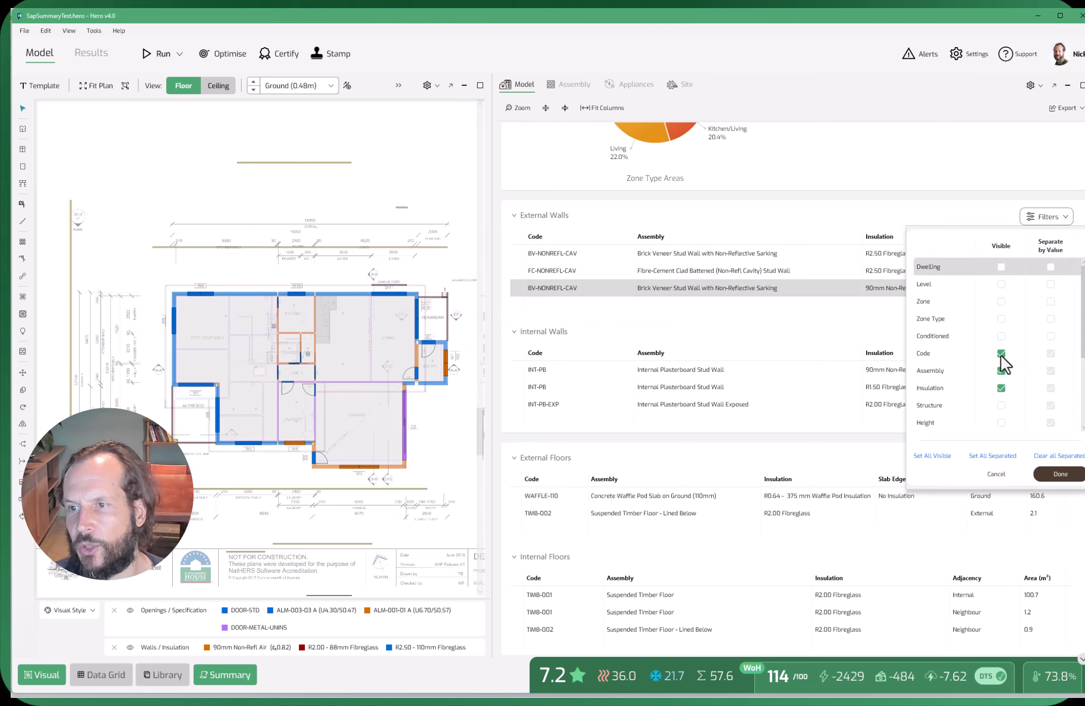
left_click(1001, 301)
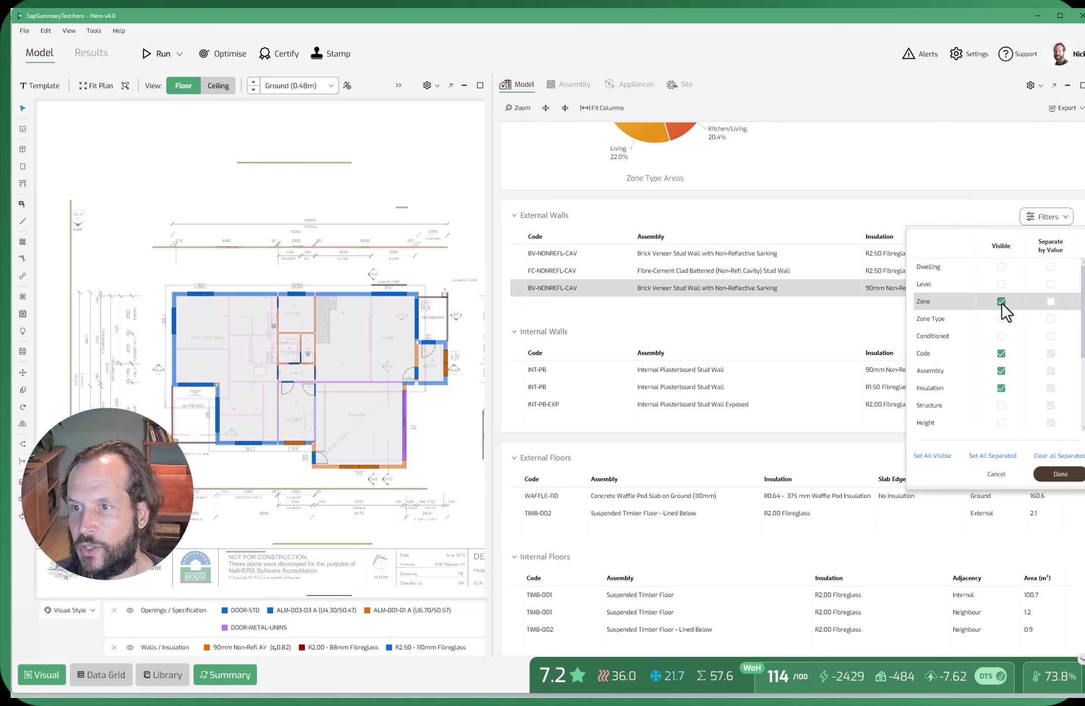
left_click(1061, 474)
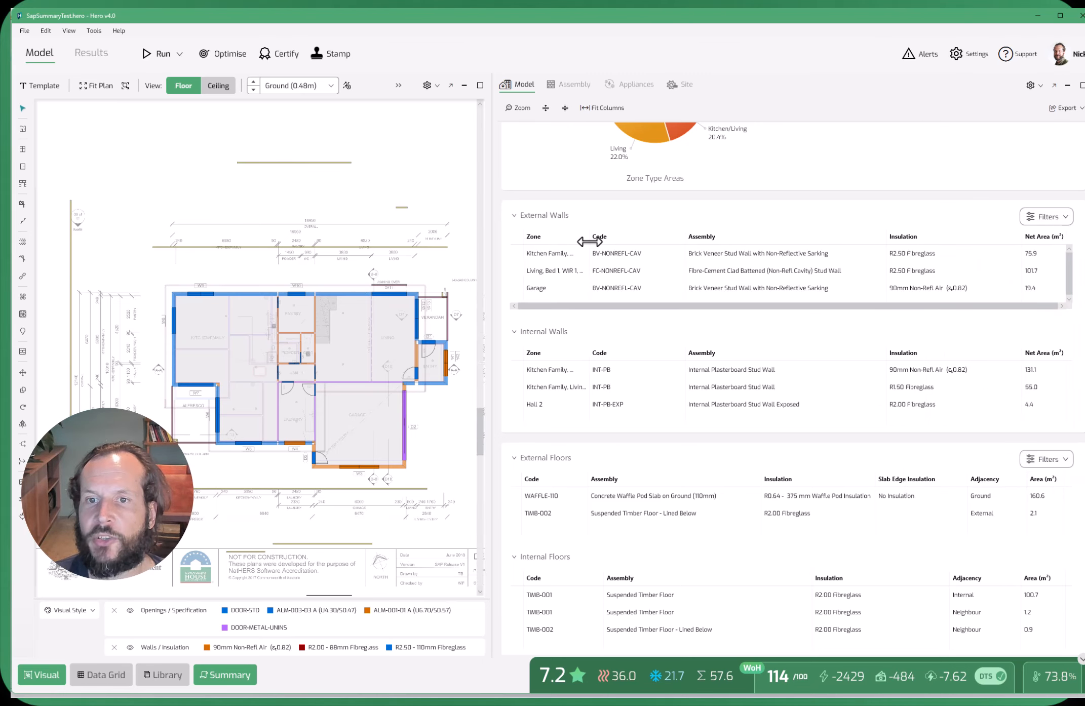
left_click_drag(590, 239, 645, 233)
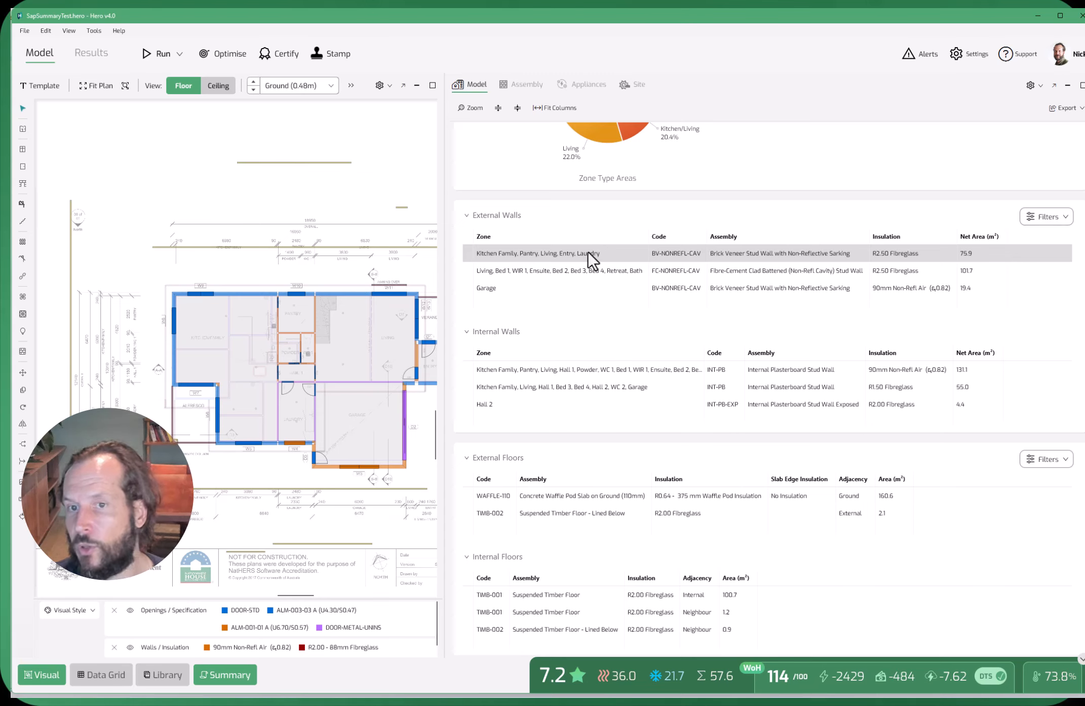
left_click(792, 269)
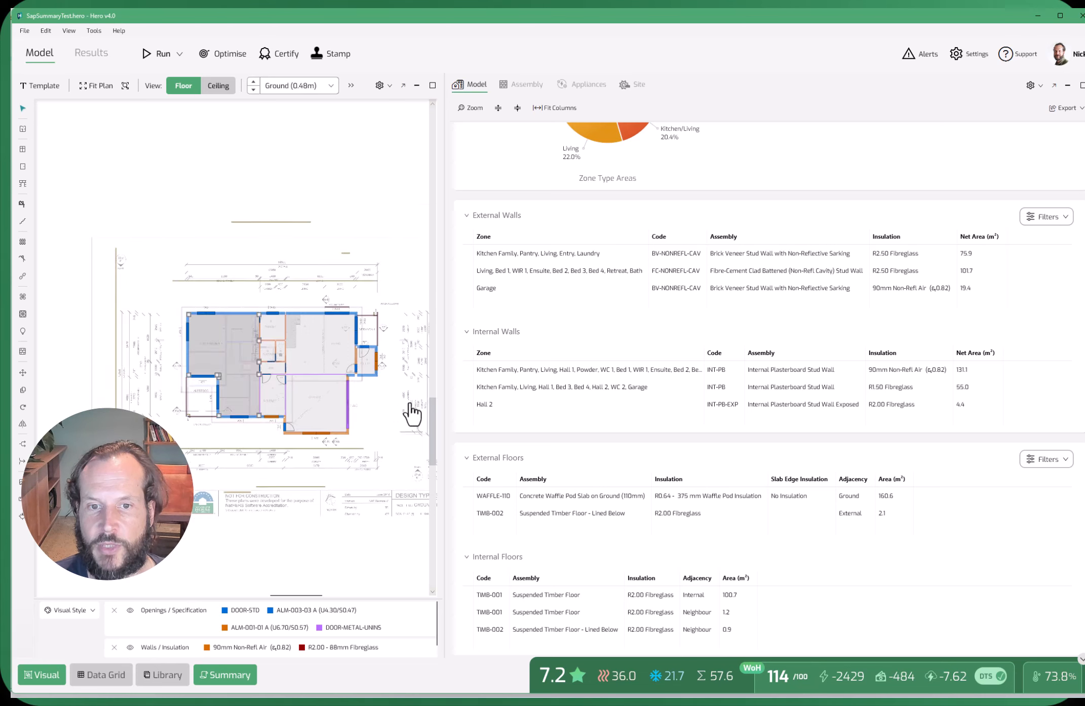
Separate the wall summary tables by Zone value and review the External Walls rows down to the Garage
left_click(1046, 217)
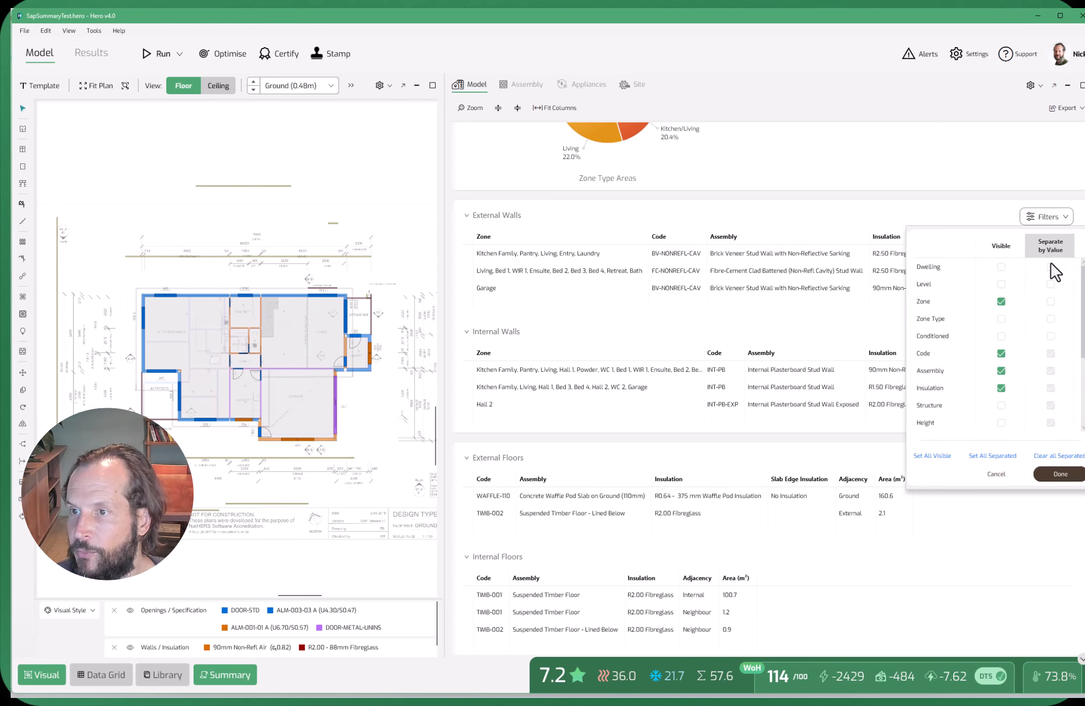
scroll(1054, 355, "down", 3)
scroll(1053, 390, "up", 3)
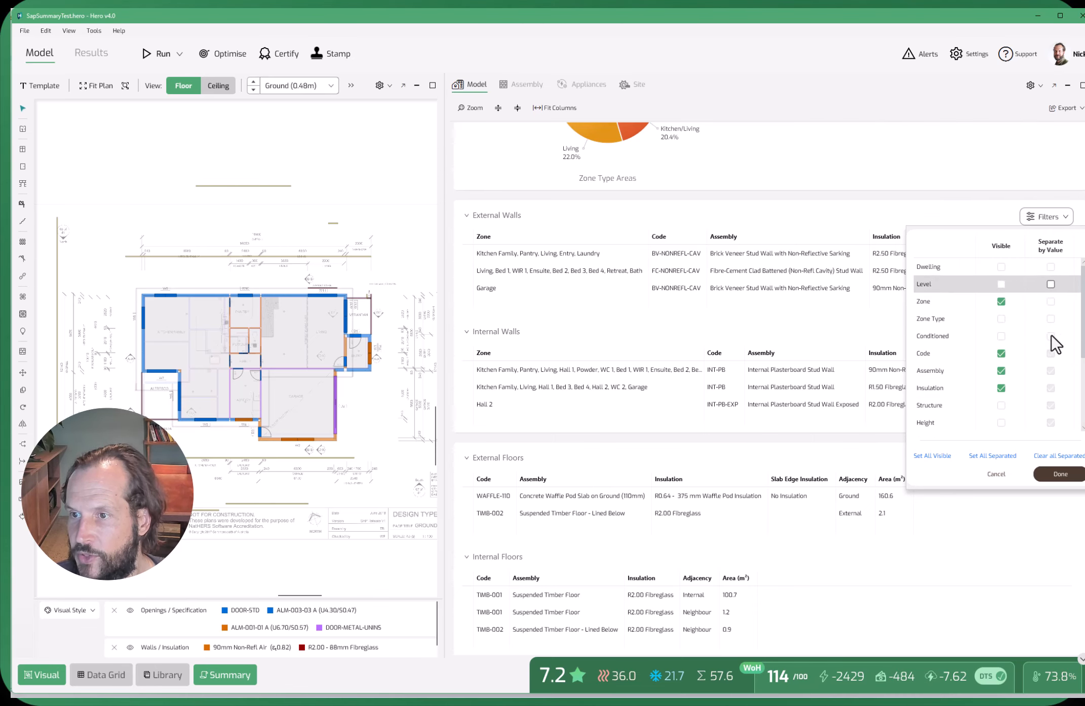
left_click(1051, 302)
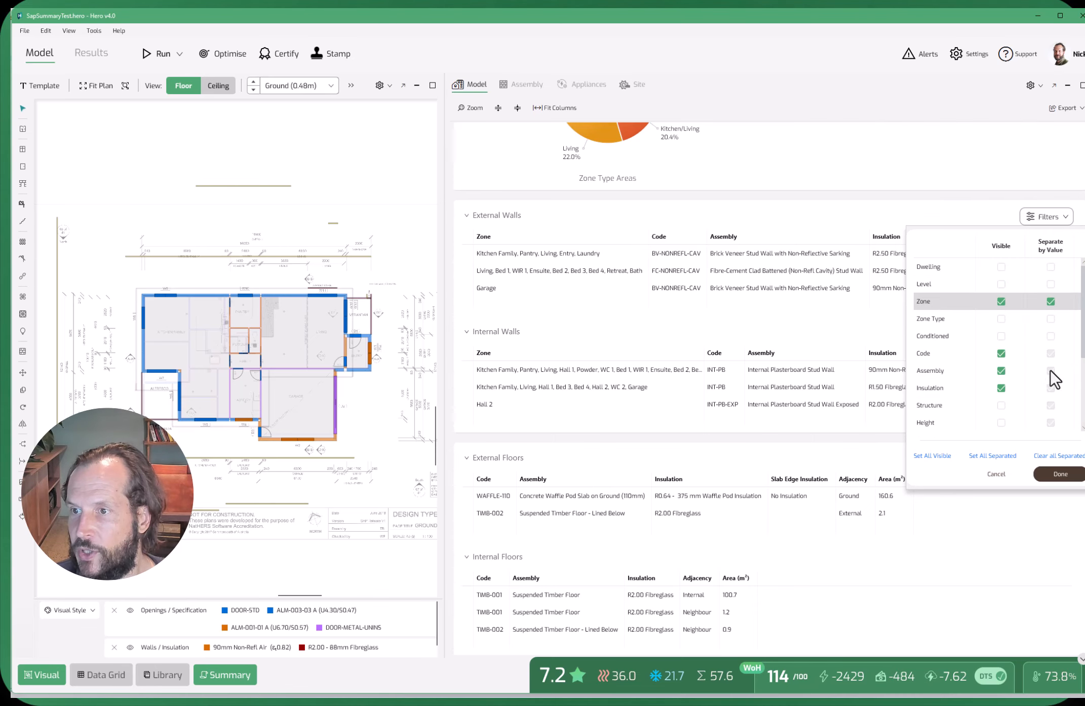
left_click(1054, 474)
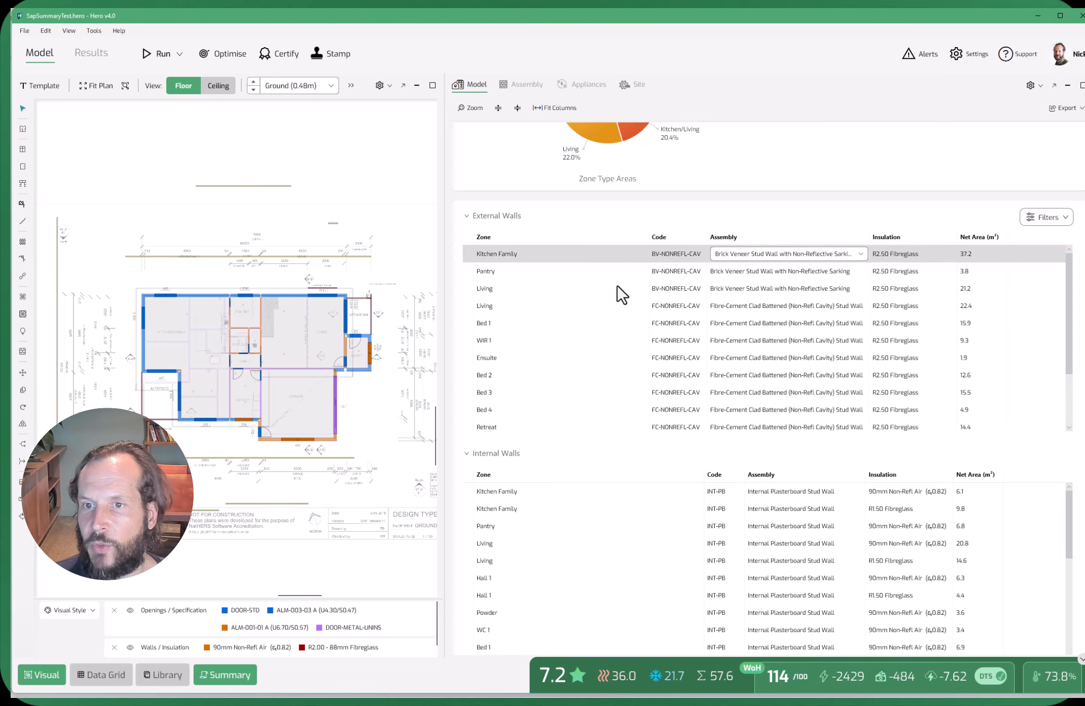
scroll(606, 327, "down", 5)
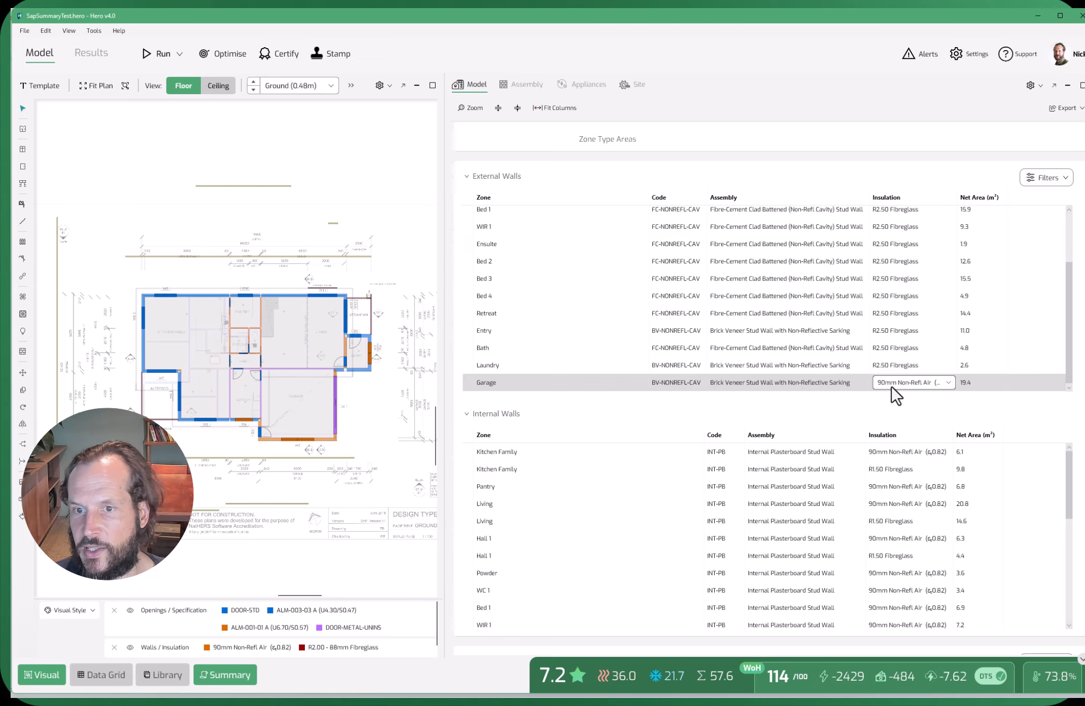
Show the Zone column in the Windows and Doors summary tables
scroll(892, 387, "down", 10)
scroll(401, 459, "up", 2)
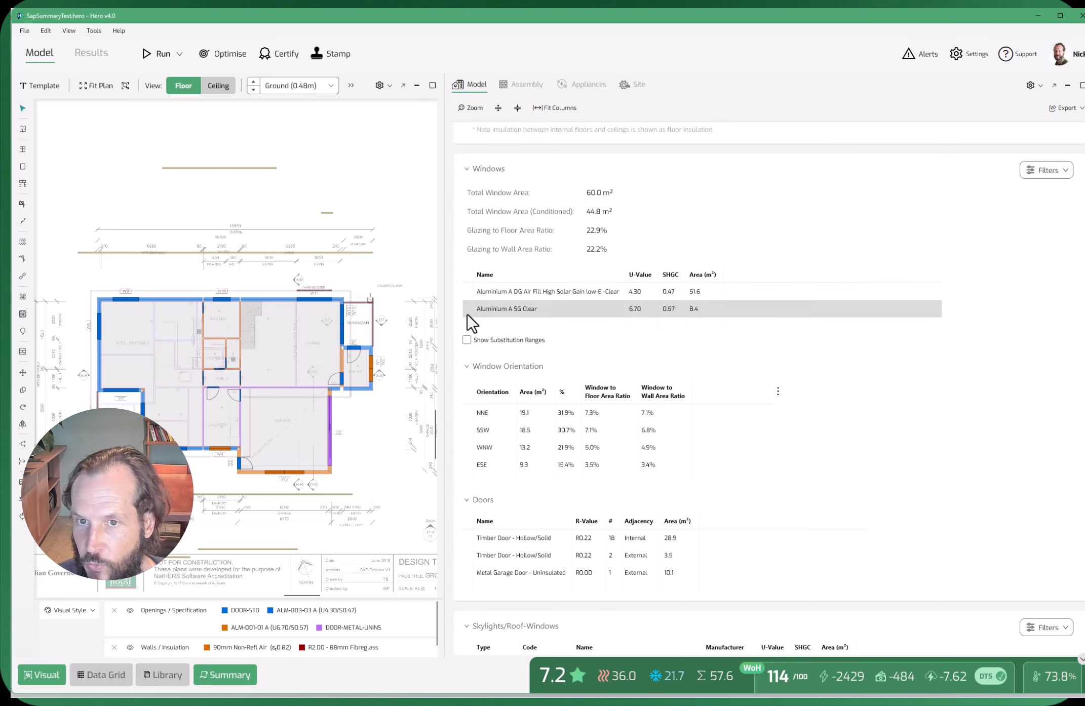
left_click(1046, 170)
left_click(1001, 255)
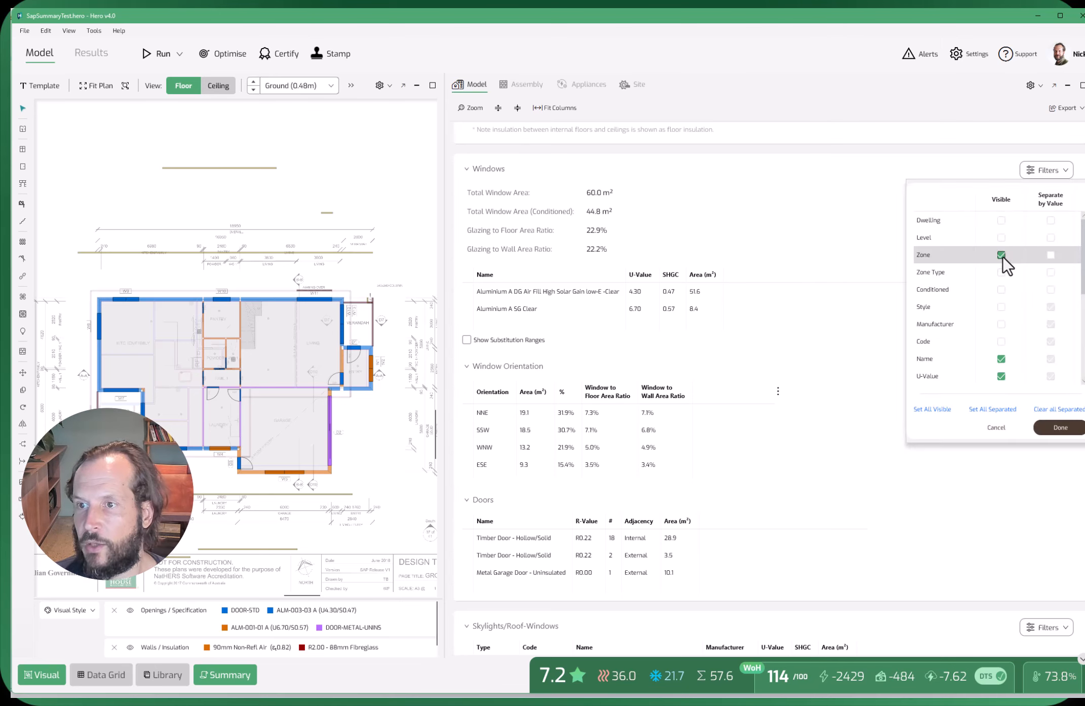
left_click(1060, 427)
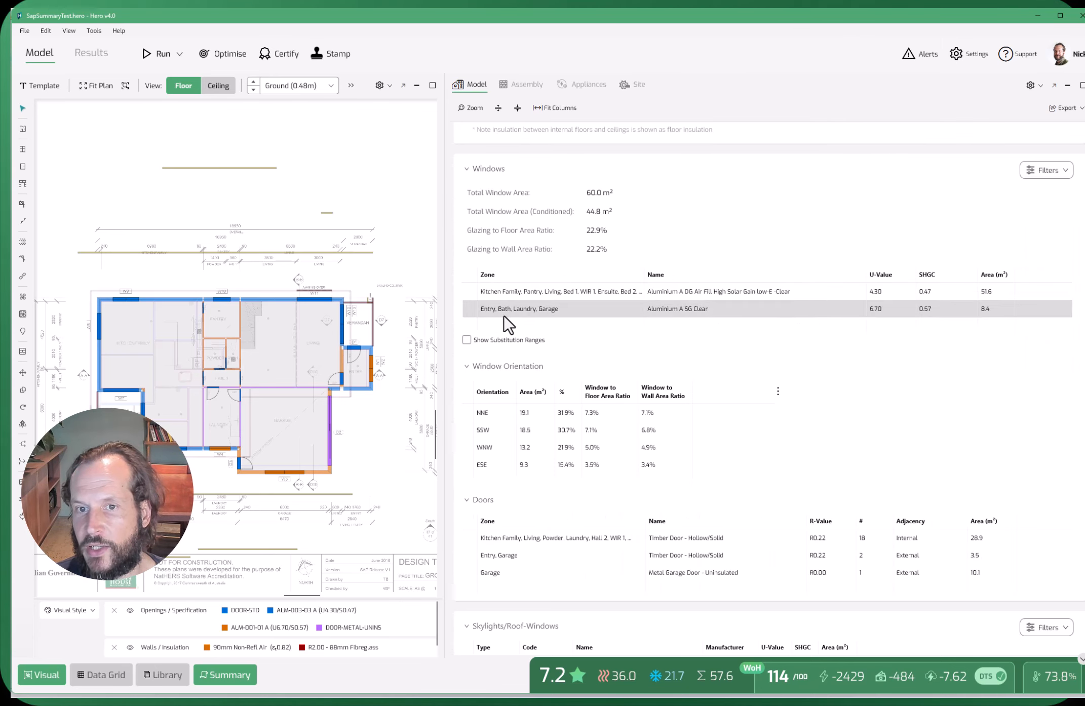
Separate the Windows summary table by Zone value and review the per-zone window rows
left_click(699, 313)
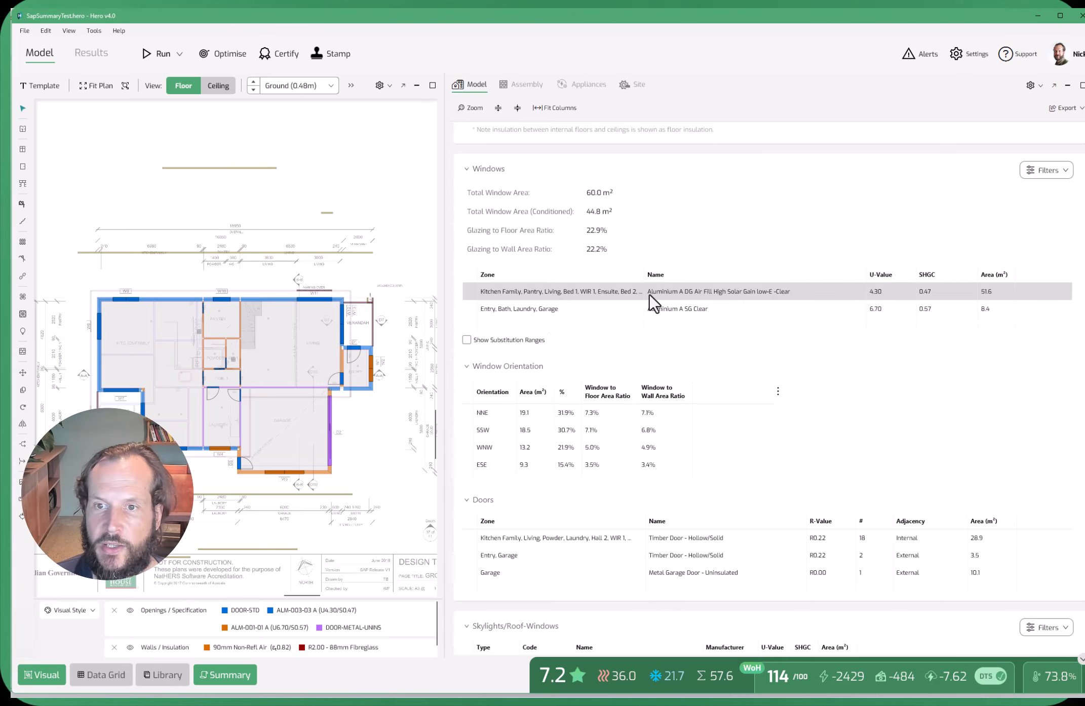
left_click(1057, 173)
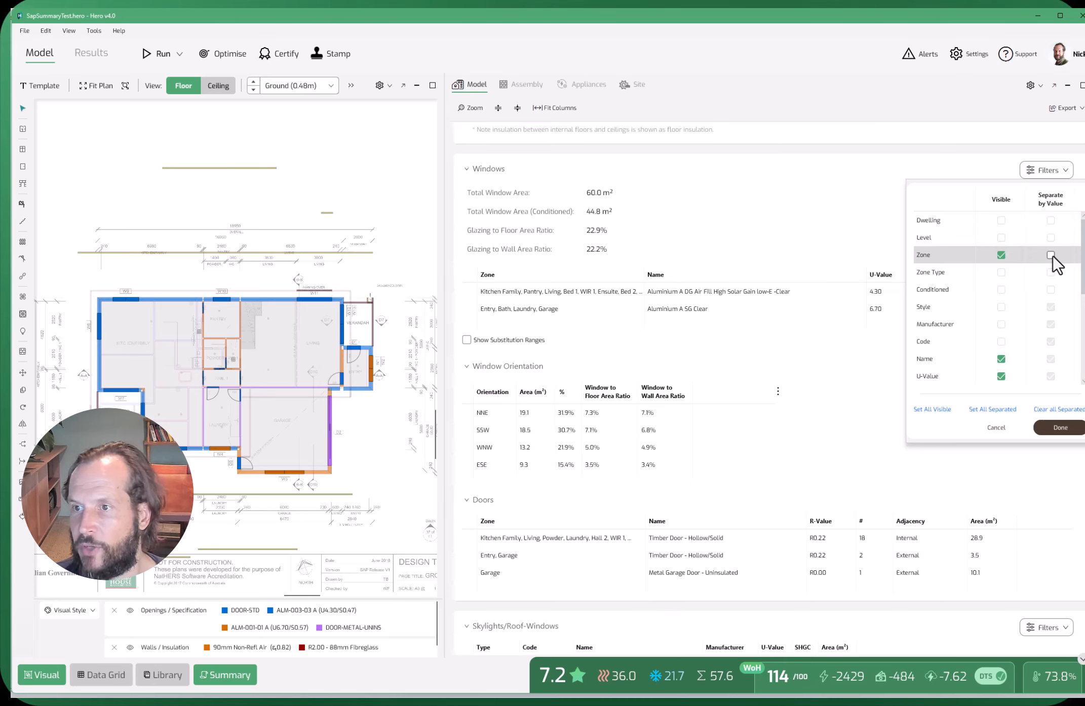
left_click(1051, 256)
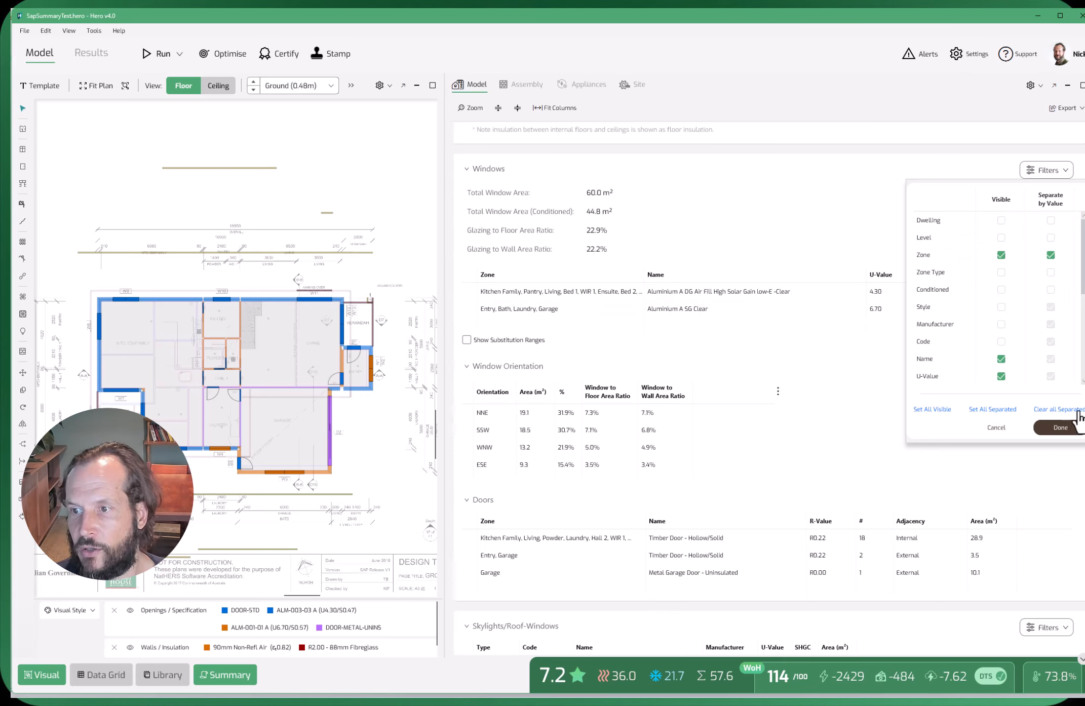
left_click(1061, 429)
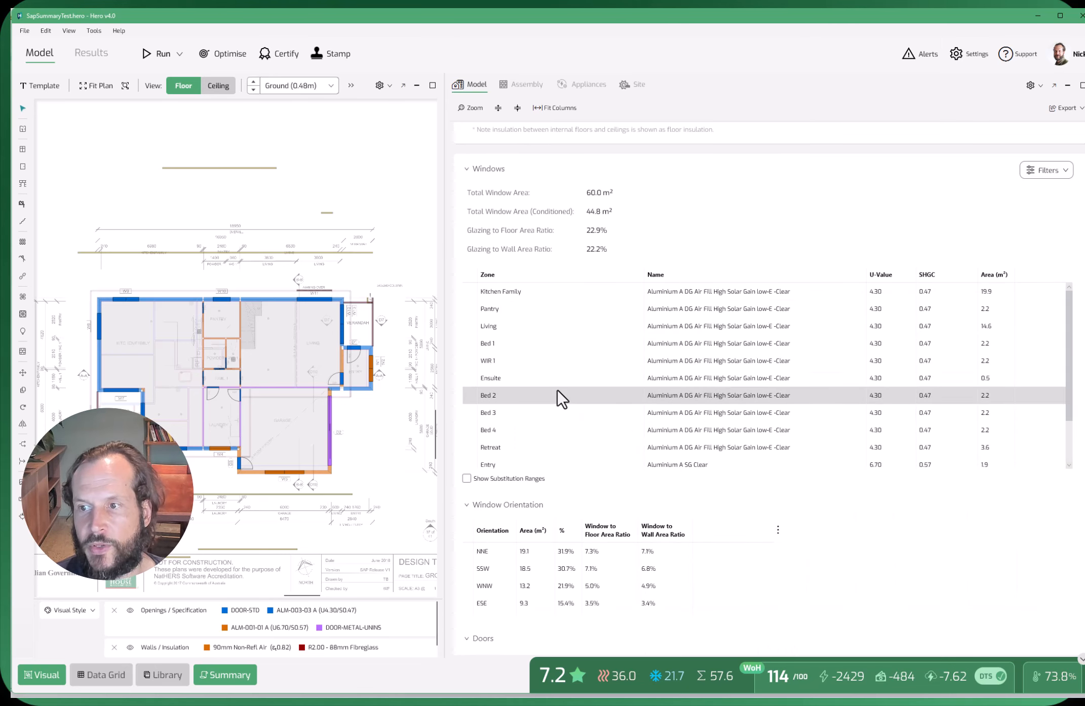
scroll(558, 390, "down", 1)
scroll(559, 390, "up", 2)
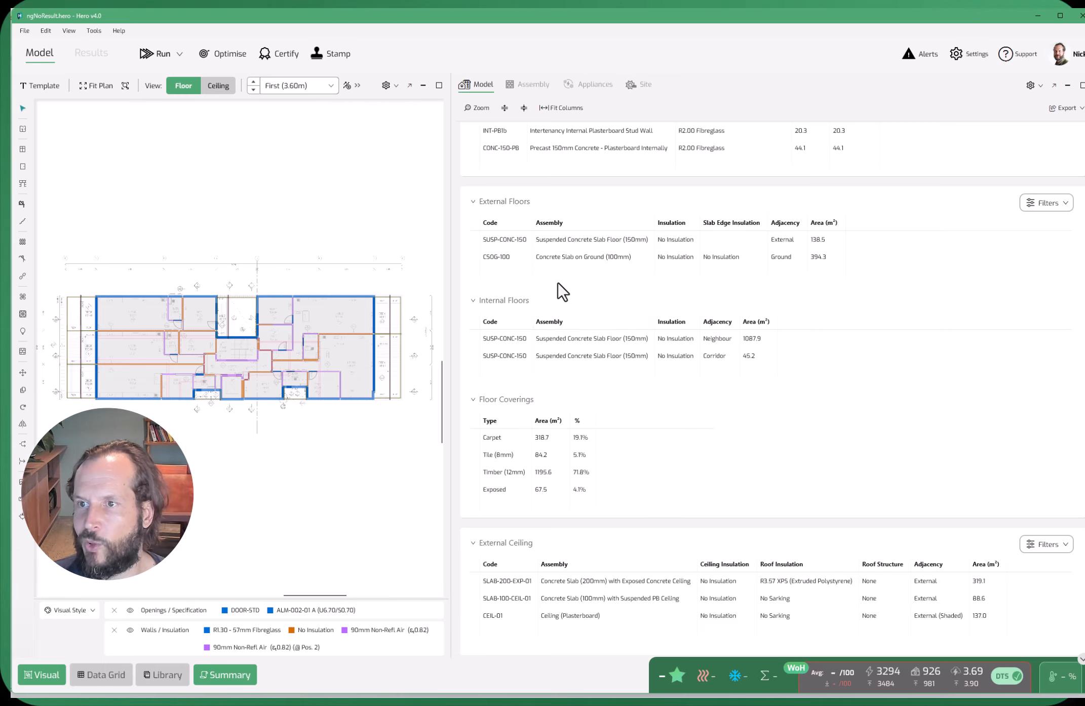
Show the Dwelling column in the External Floors and Internal Floors summary tables and separate their rows by Dwelling value
left_click(1047, 202)
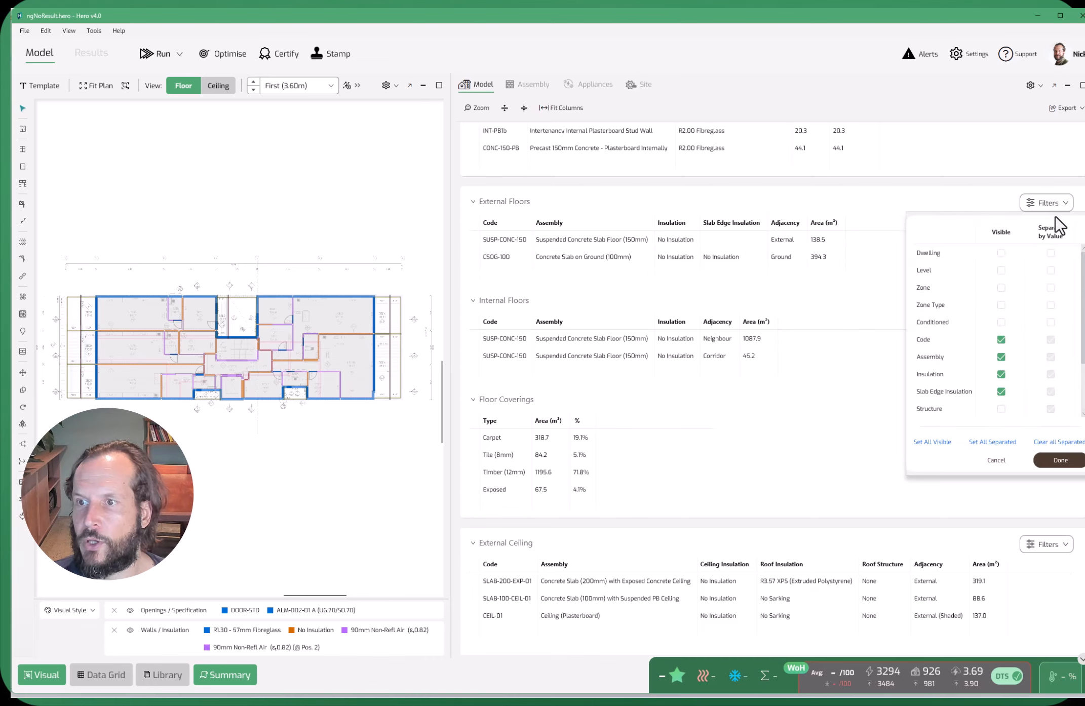
left_click(1002, 253)
left_click(1064, 462)
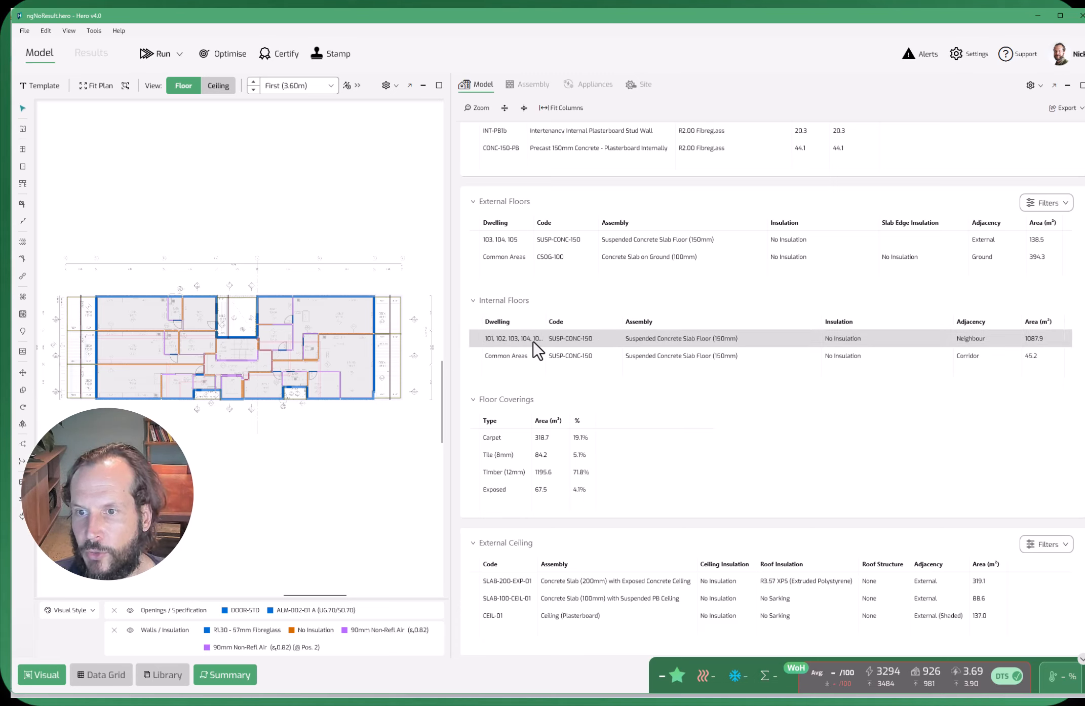
left_click(1062, 205)
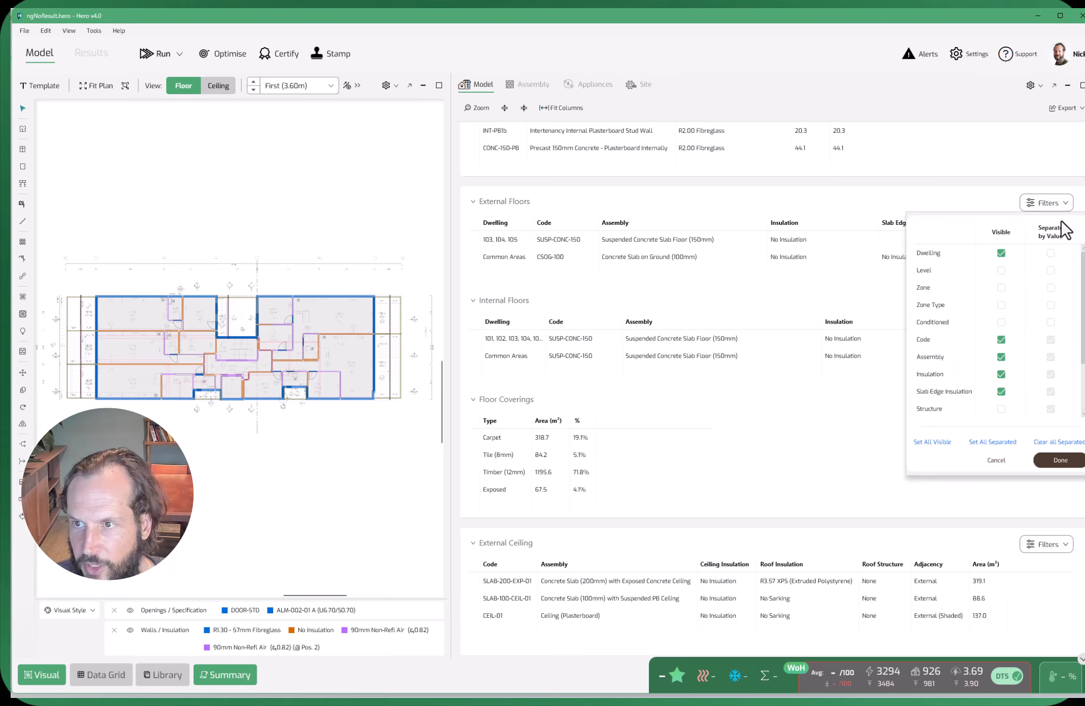
left_click(1052, 253)
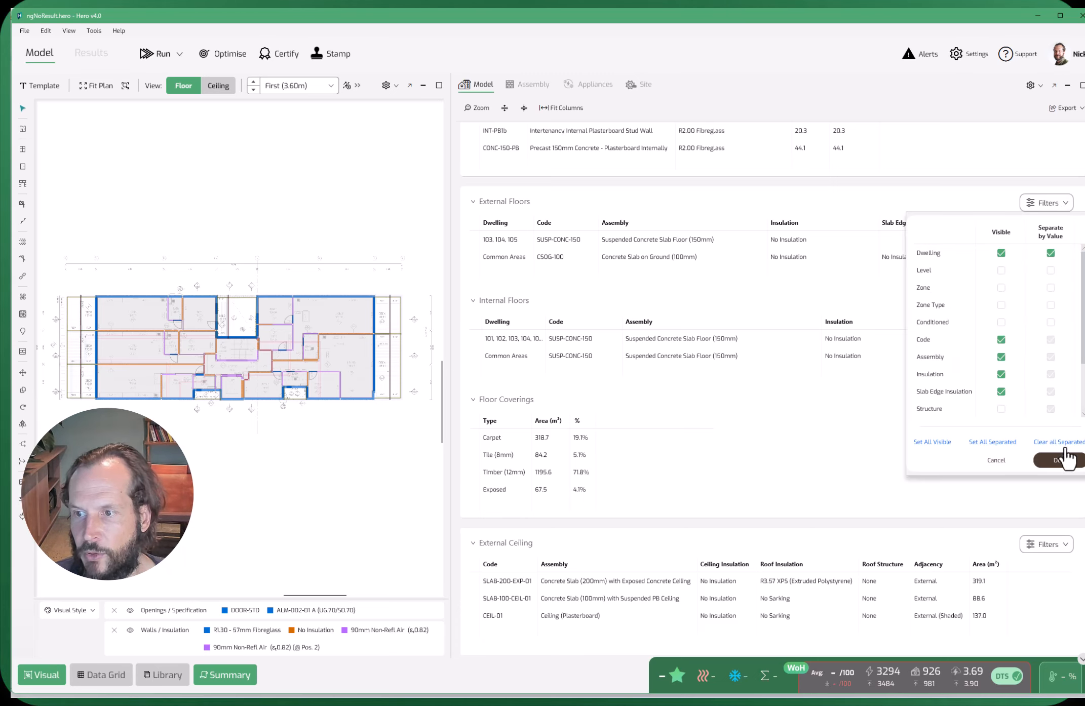
left_click(1061, 461)
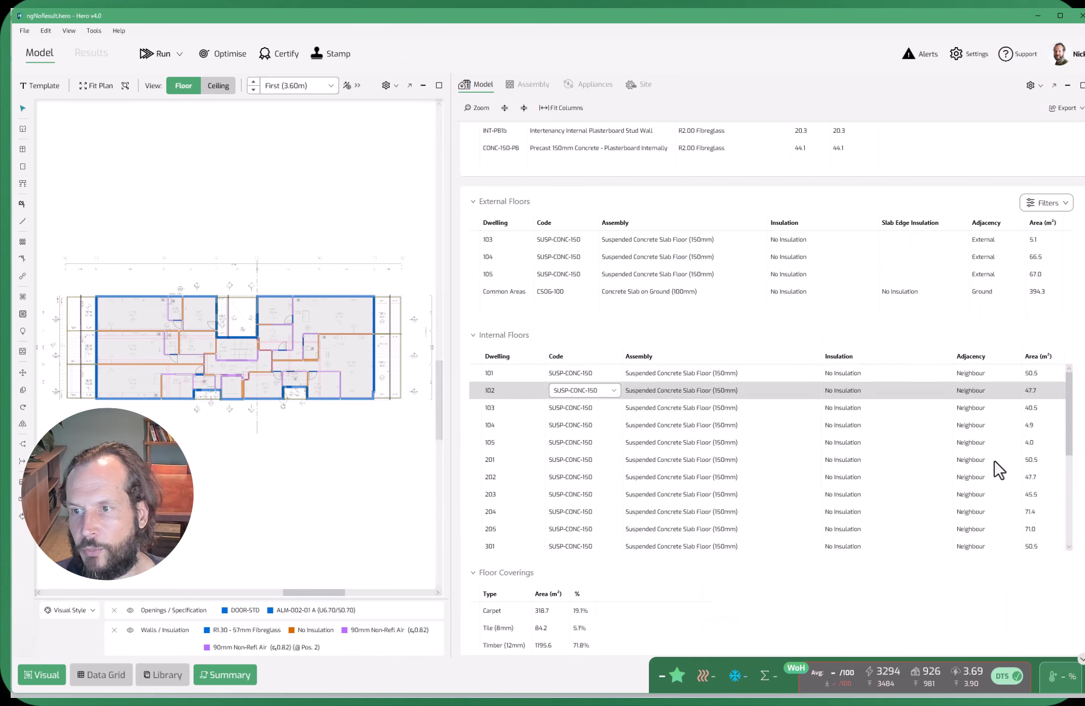
Copy the model summary to the clipboard and save the current view settings to a file in the summary folder
left_click(1060, 108)
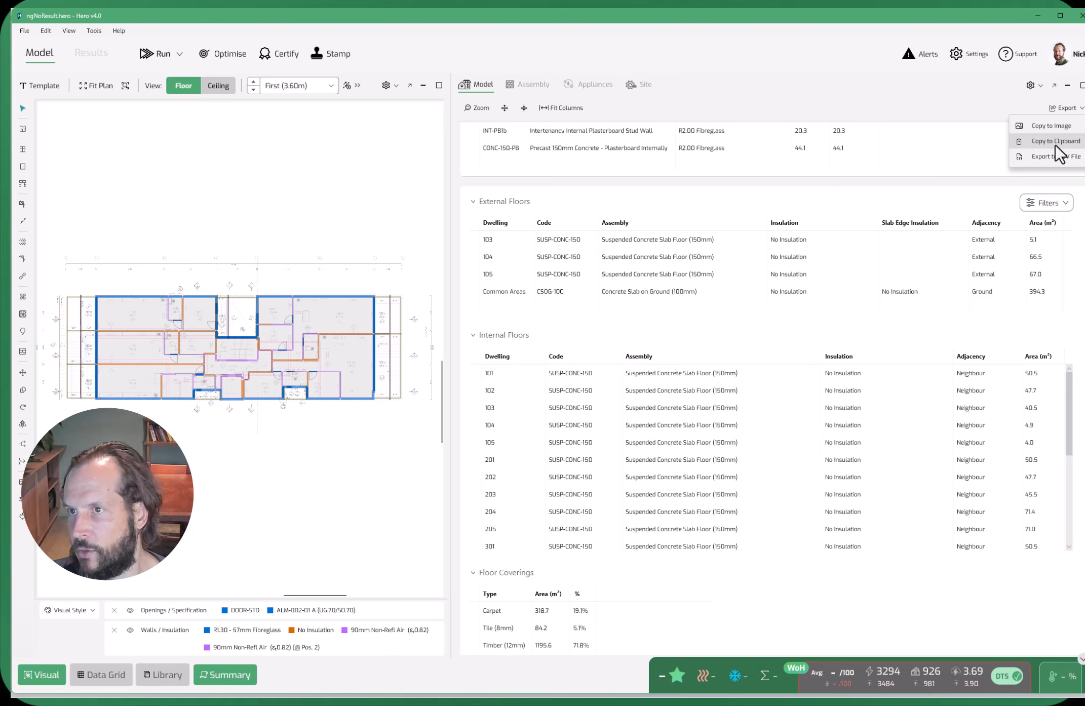
left_click(1056, 144)
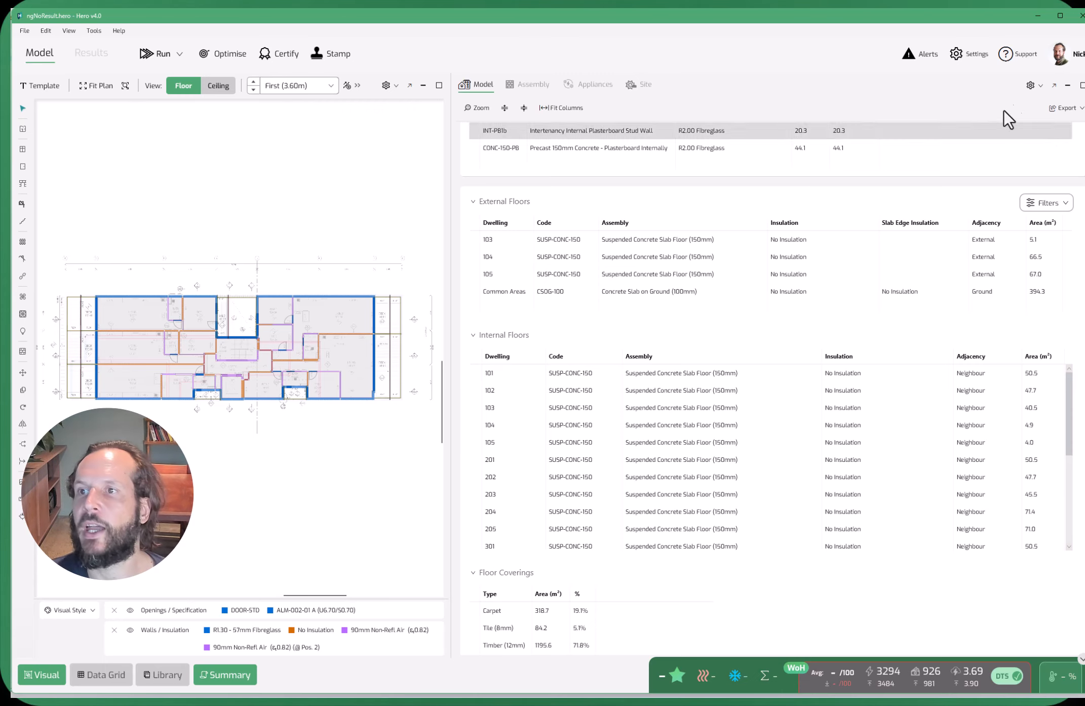
left_click(1032, 86)
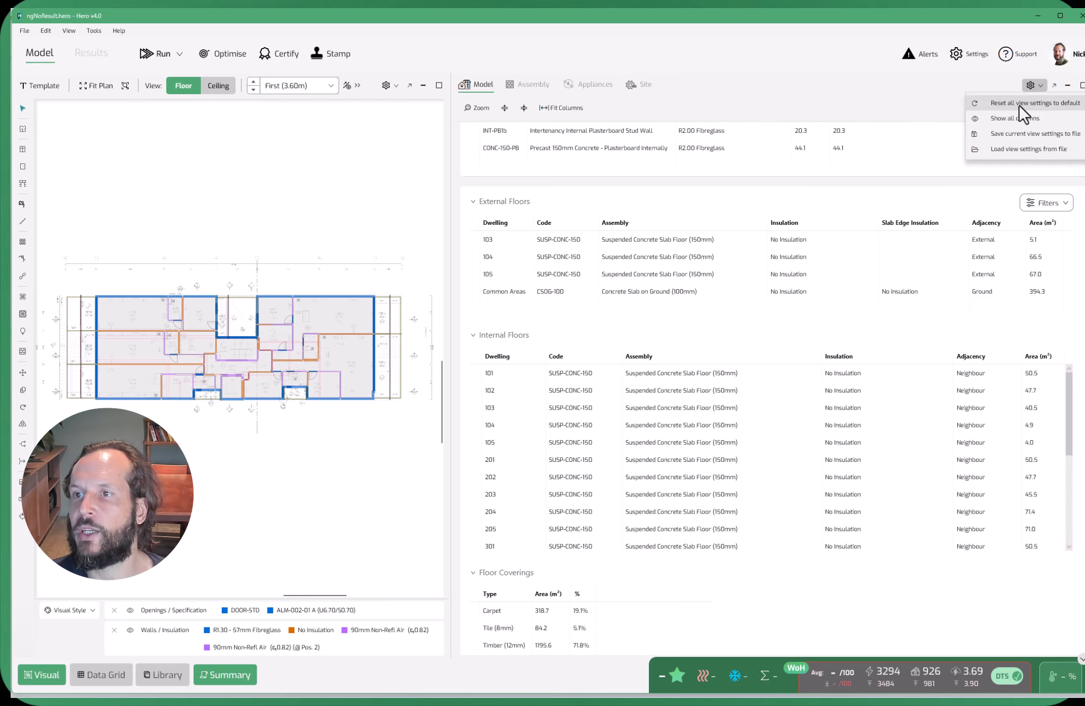
left_click(1009, 134)
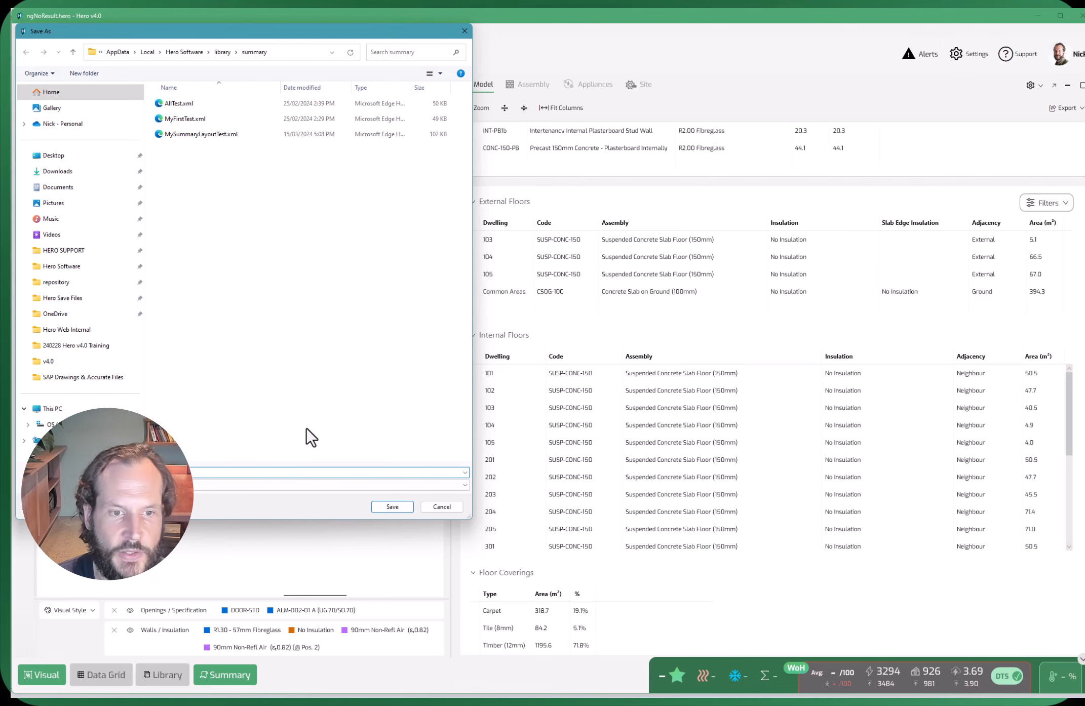
left_click(393, 506)
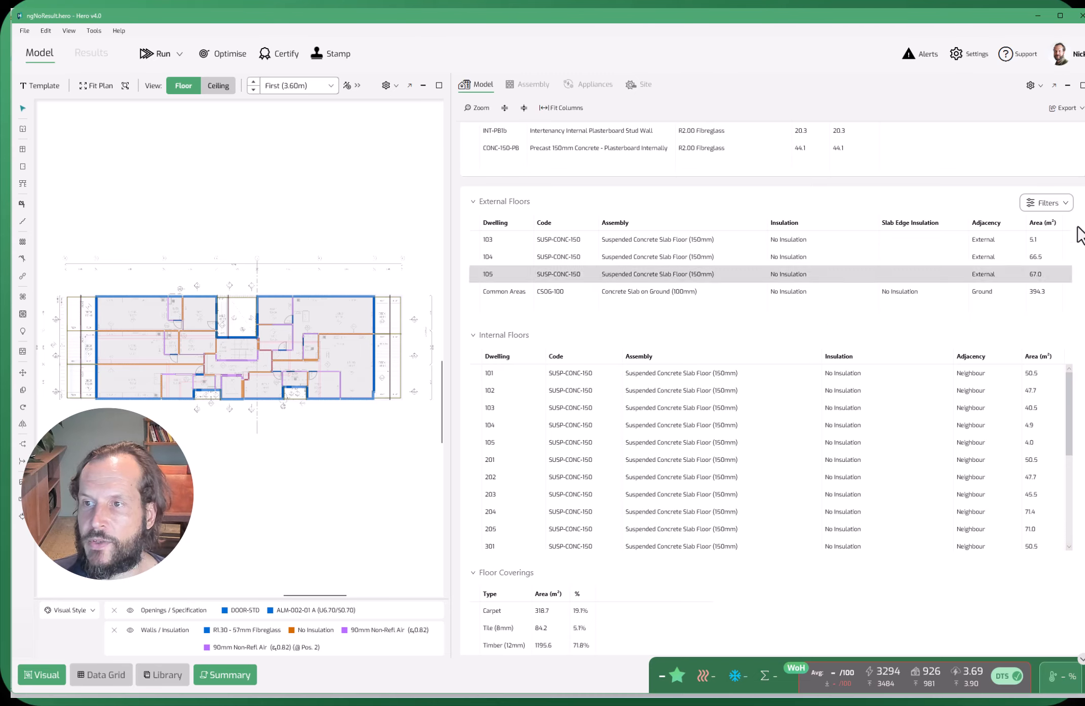
Inspect the Dwelling visibility and separation options in the External Floors filters, then leave them without applying changes
left_click(1065, 207)
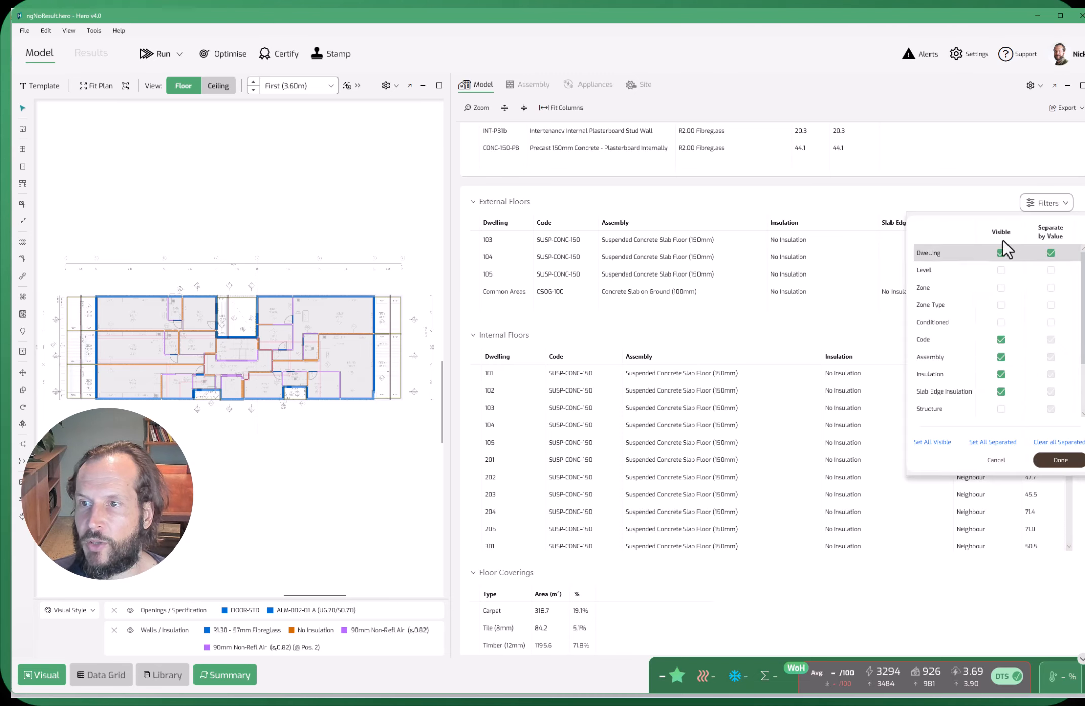
left_click(995, 460)
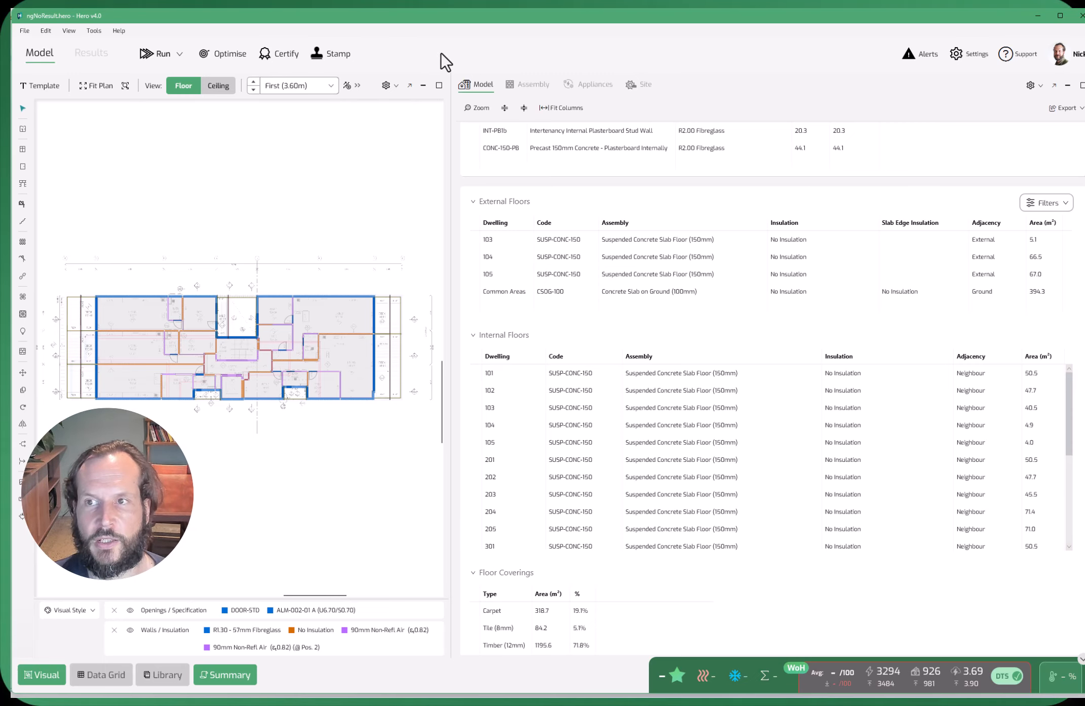
left_click(863, 497)
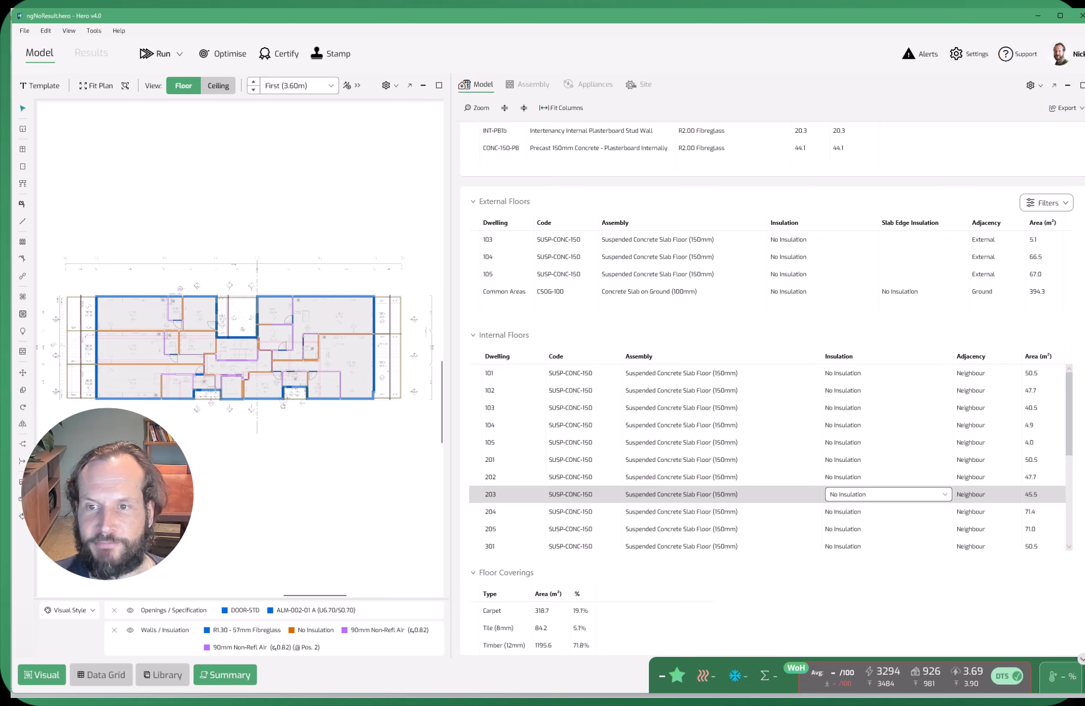
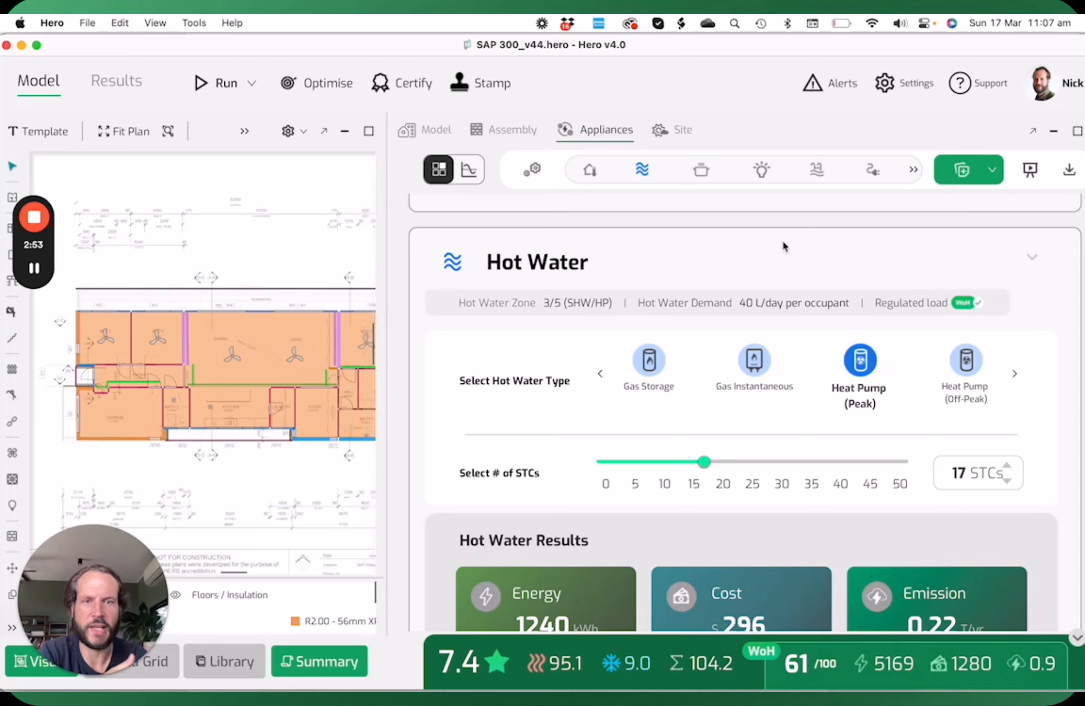
Set the hot water type to Gas Storage in the whole-of-home appliances
left_click(659, 364)
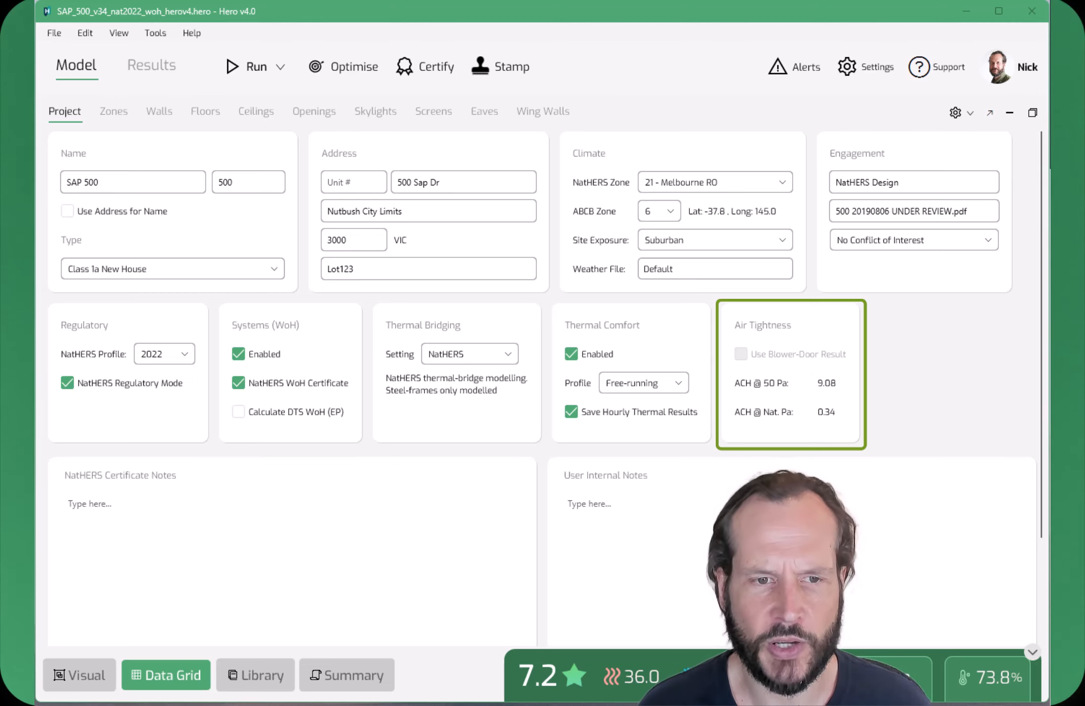
Turn off NatHERS Regulatory Mode for the SAP 500 project and enable the blower-door result for air tightness
left_click(136, 389)
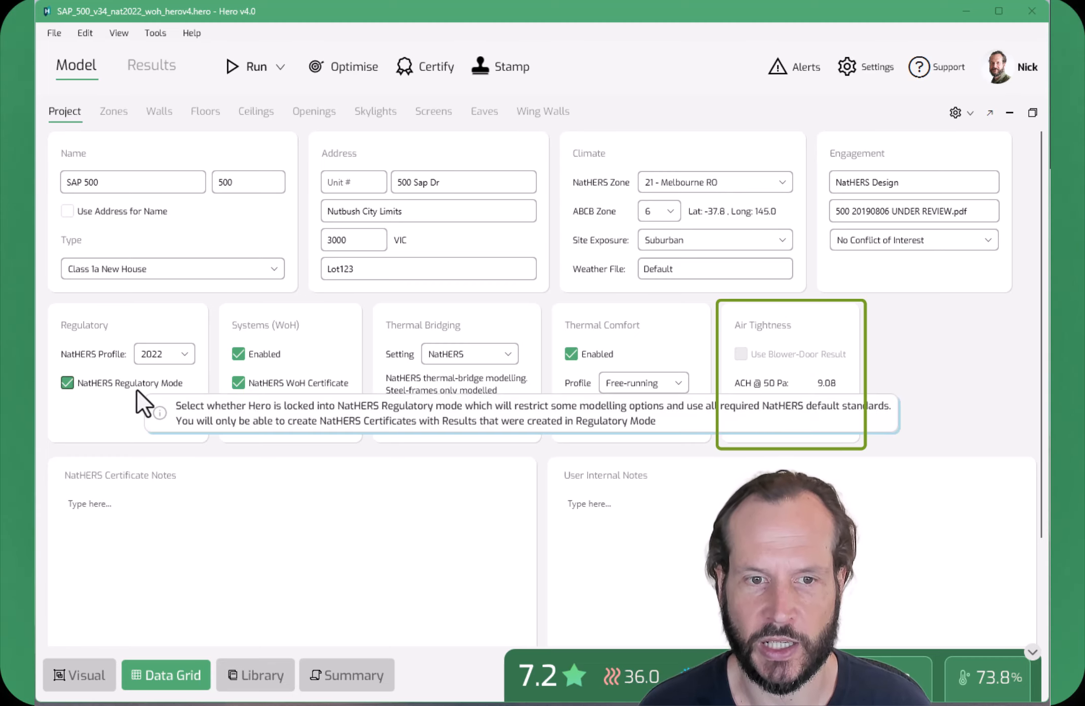
left_click(803, 355)
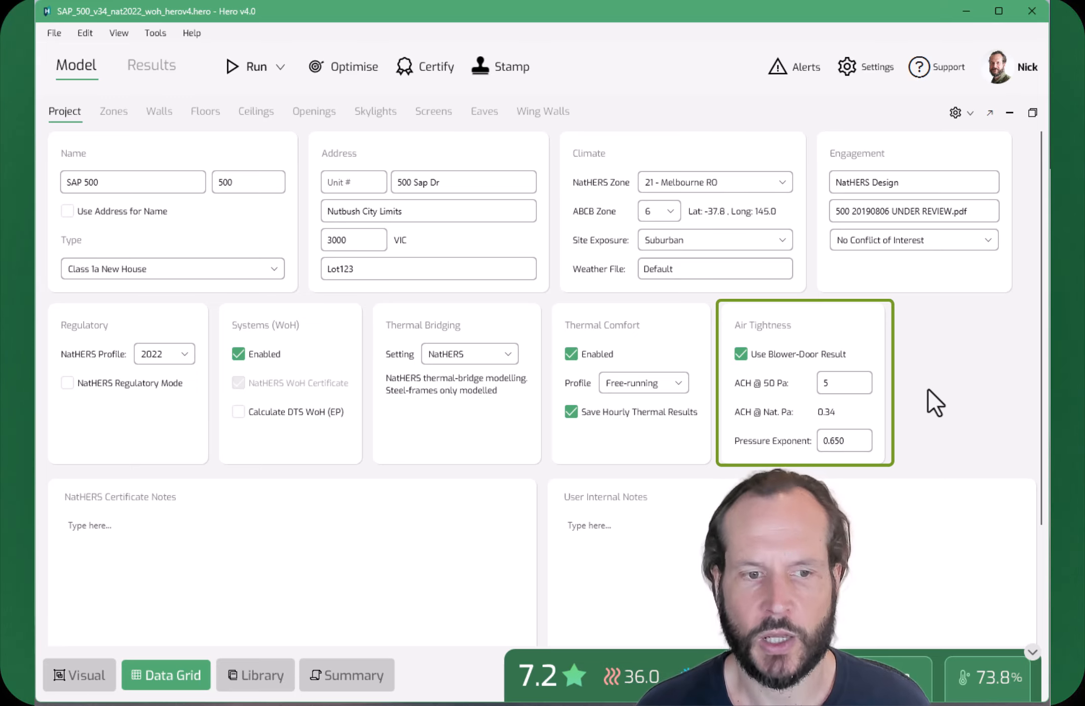
Review the air tightness run in the optimisation setup and turn NatHERS Regulatory Mode back on
left_click(339, 72)
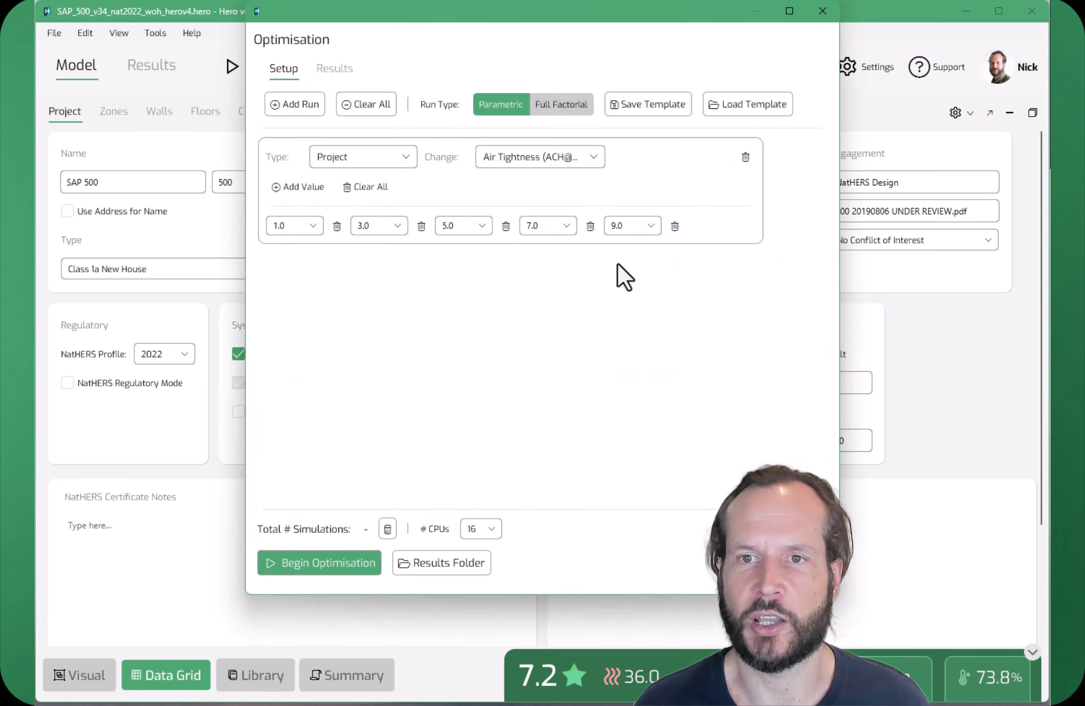
left_click(824, 11)
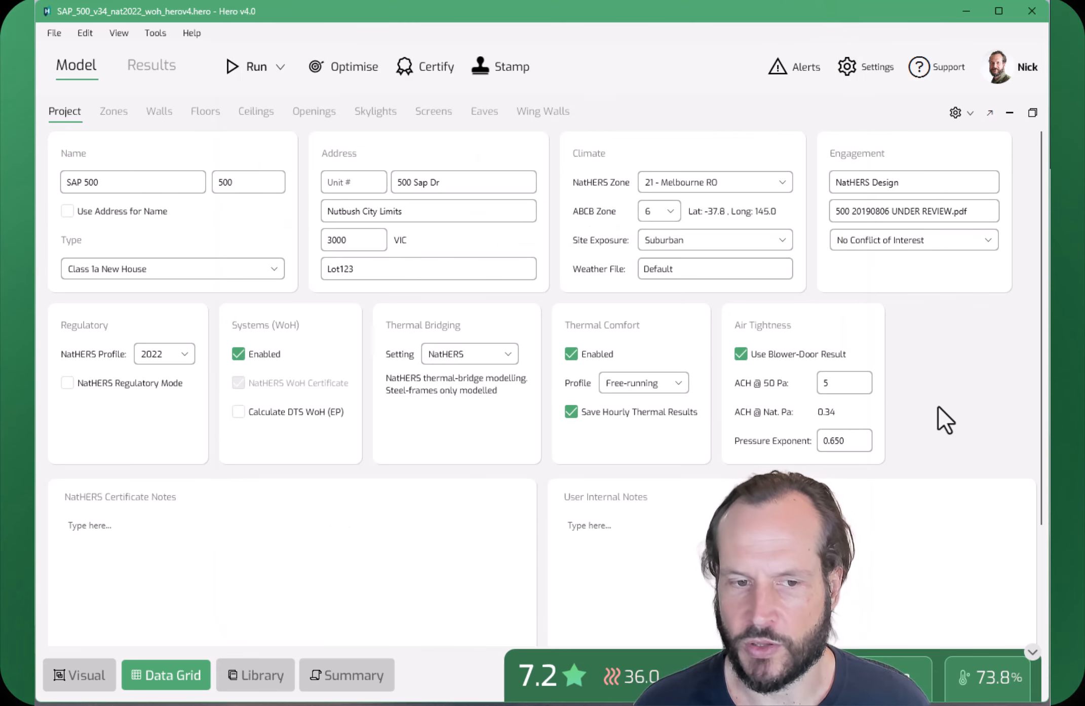
left_click(68, 383)
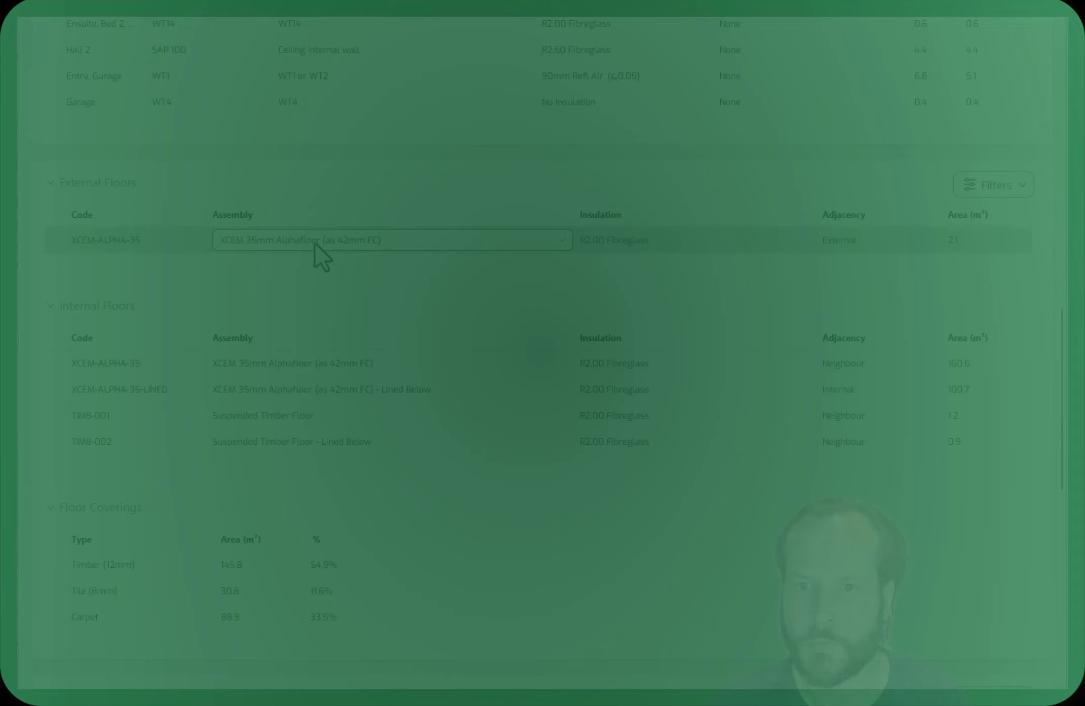
Browse the available floor assemblies for the XCEM-ALPHA-35 external floor
left_click(314, 243)
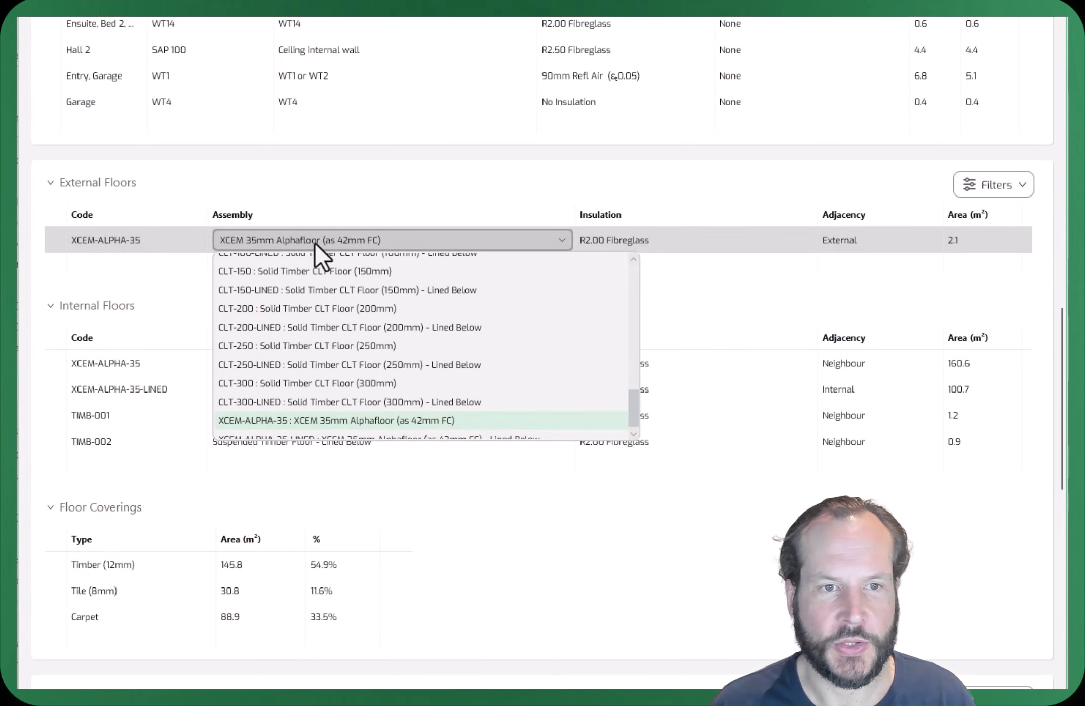
scroll(455, 433, "down", 1)
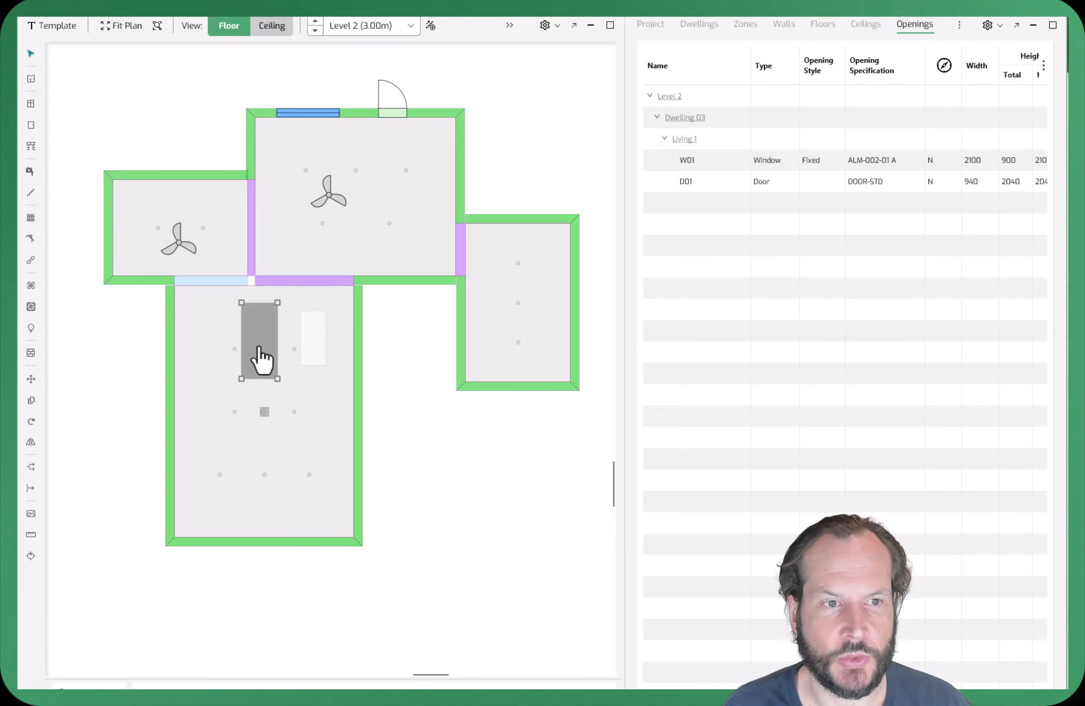
Copy window W01 from the north wall of Living 1 to the same room's south external wall
left_click(335, 126)
left_click(335, 122)
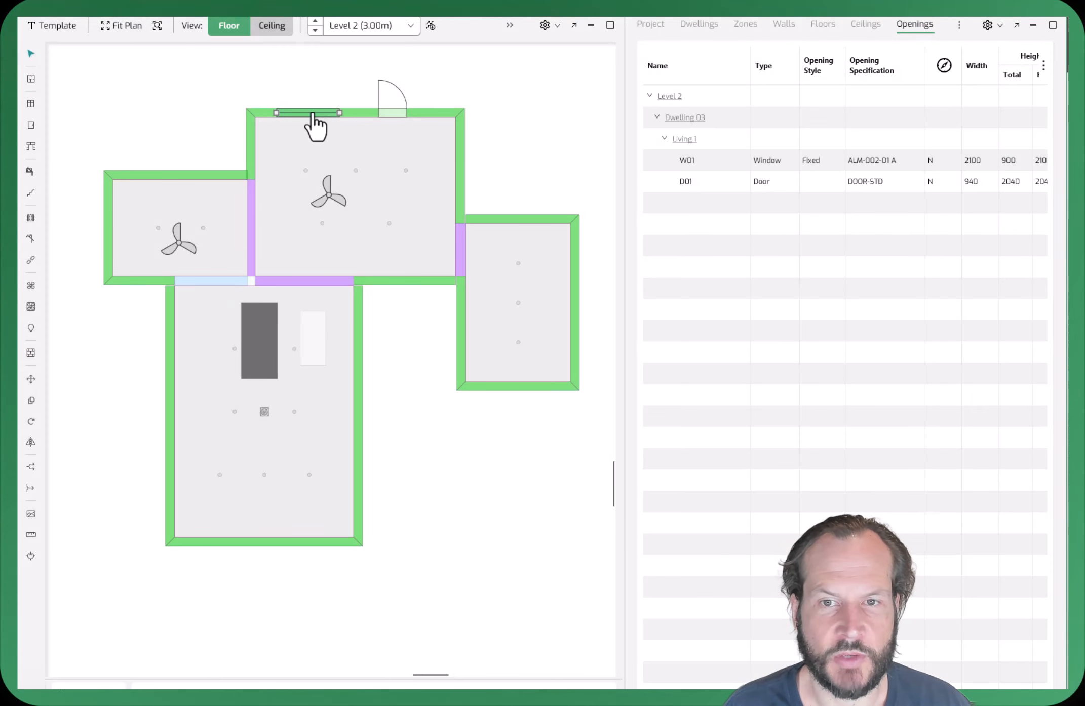
left_click(31, 400)
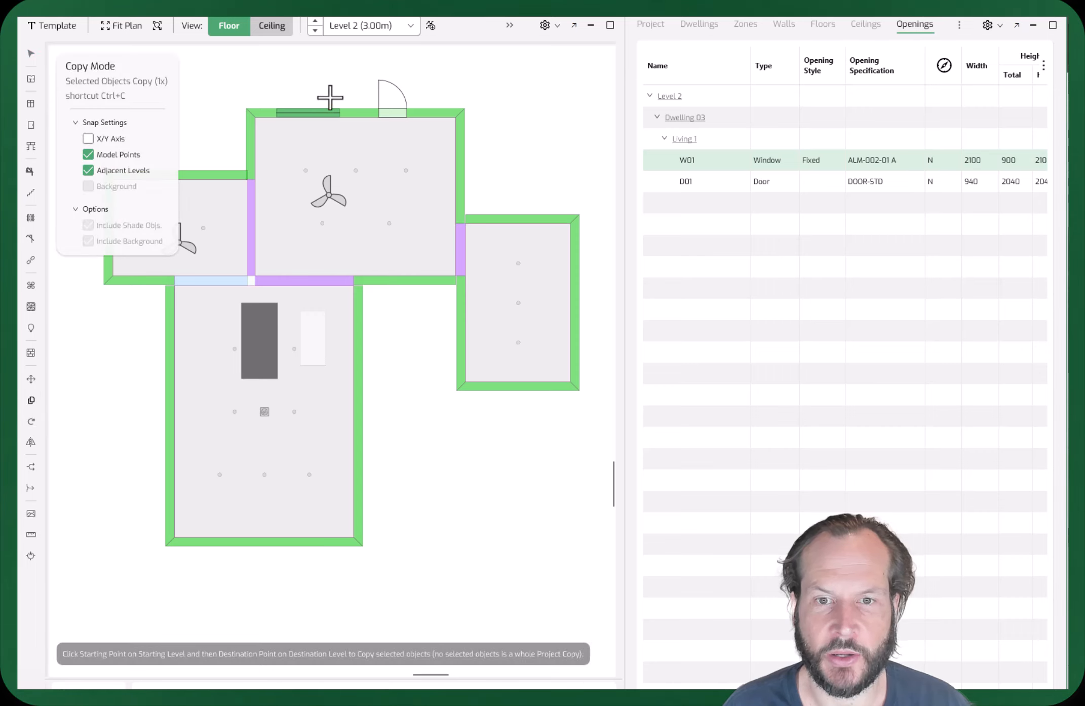
left_click(327, 117)
left_click(407, 281)
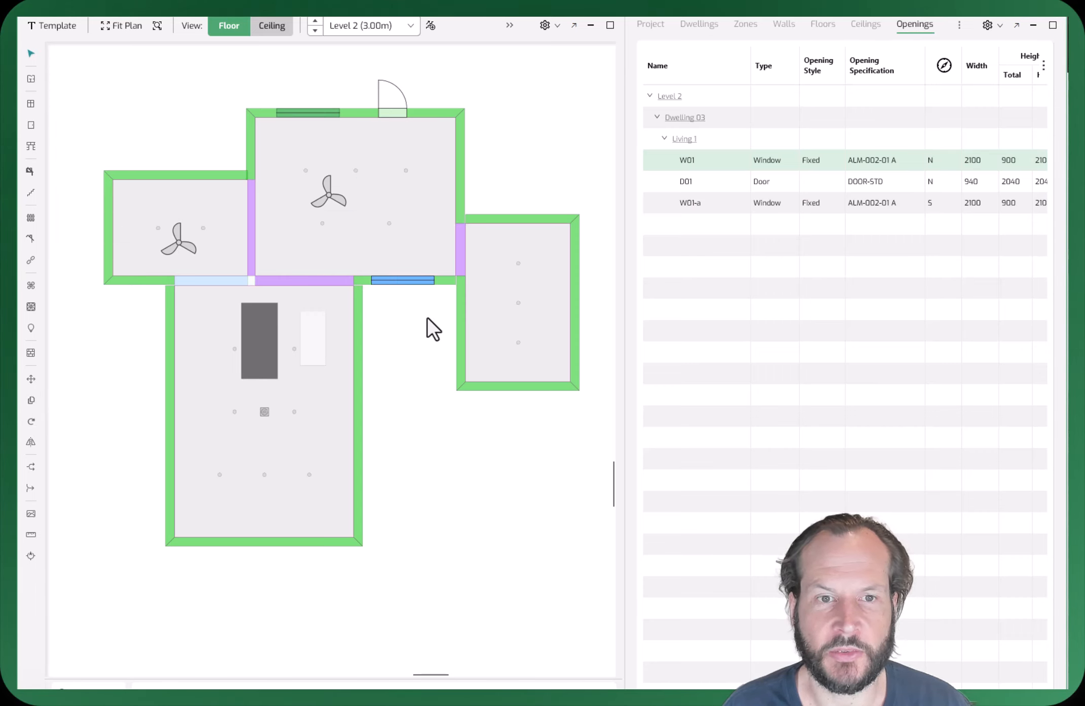
Copy door D01 from Living 1 to the north wall of the adjoining room to the west
left_click(394, 113)
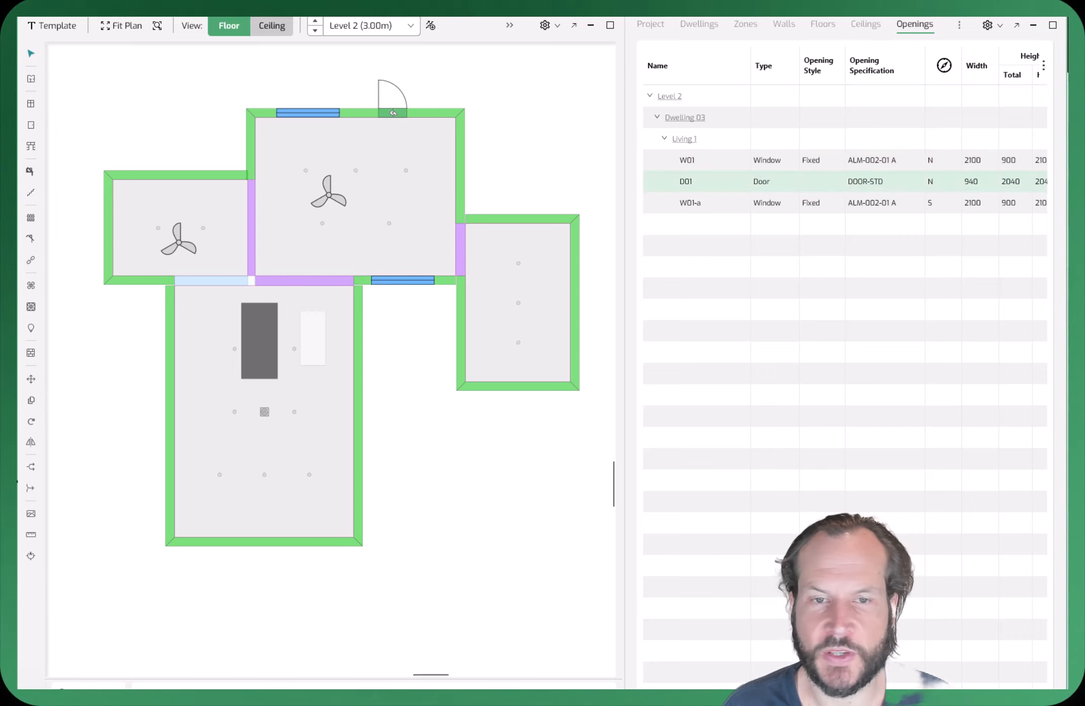
left_click(31, 401)
left_click(386, 112)
left_click(227, 175)
Copy the floor hole from the large southern room into the western part of Living 1
left_click(258, 340)
left_click(31, 401)
left_click(257, 340)
left_click(282, 183)
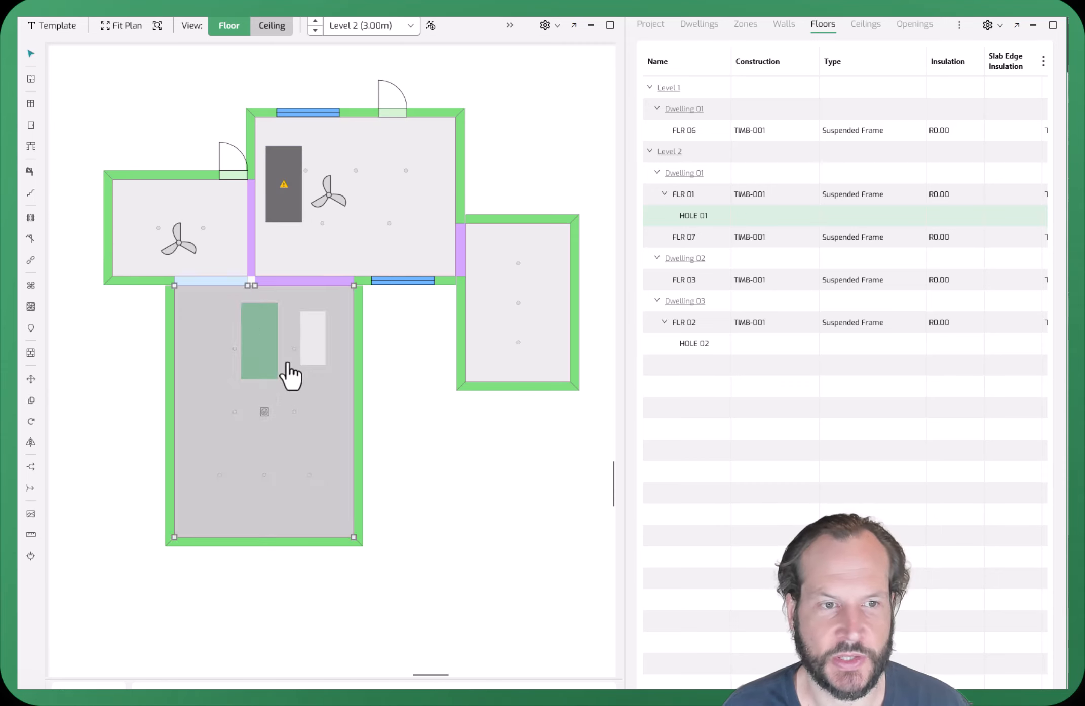
Copy roof window SKYRW 01 from the large southern room into the eastern room
left_click(314, 339)
left_click(31, 400)
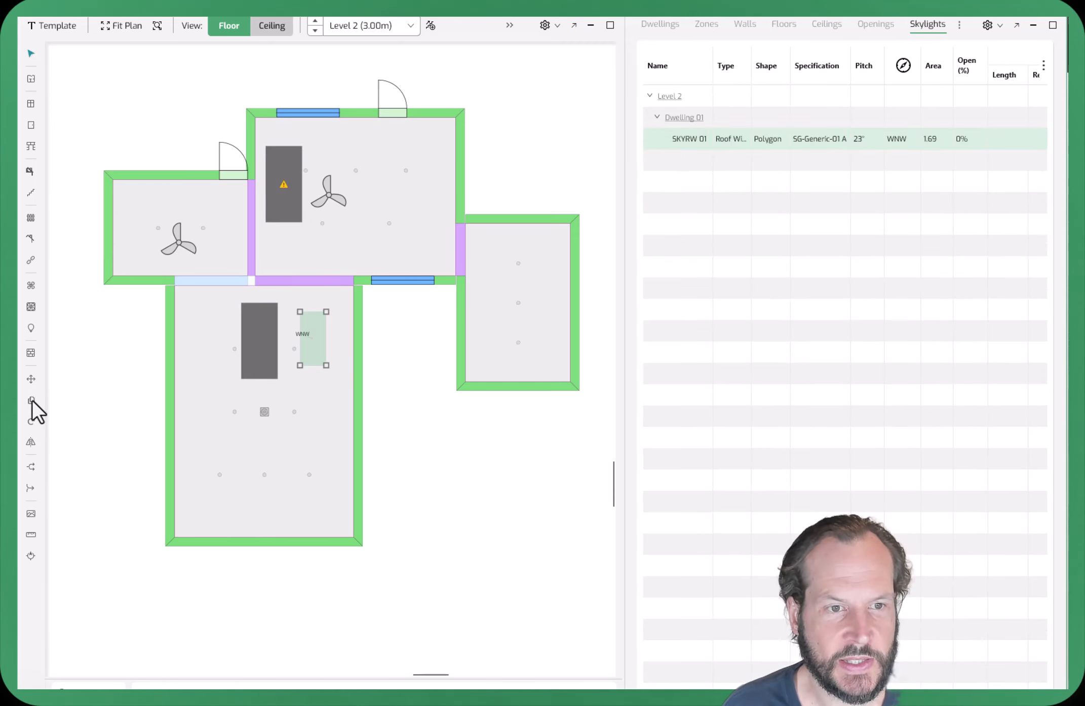
left_click(315, 319)
left_click(545, 278)
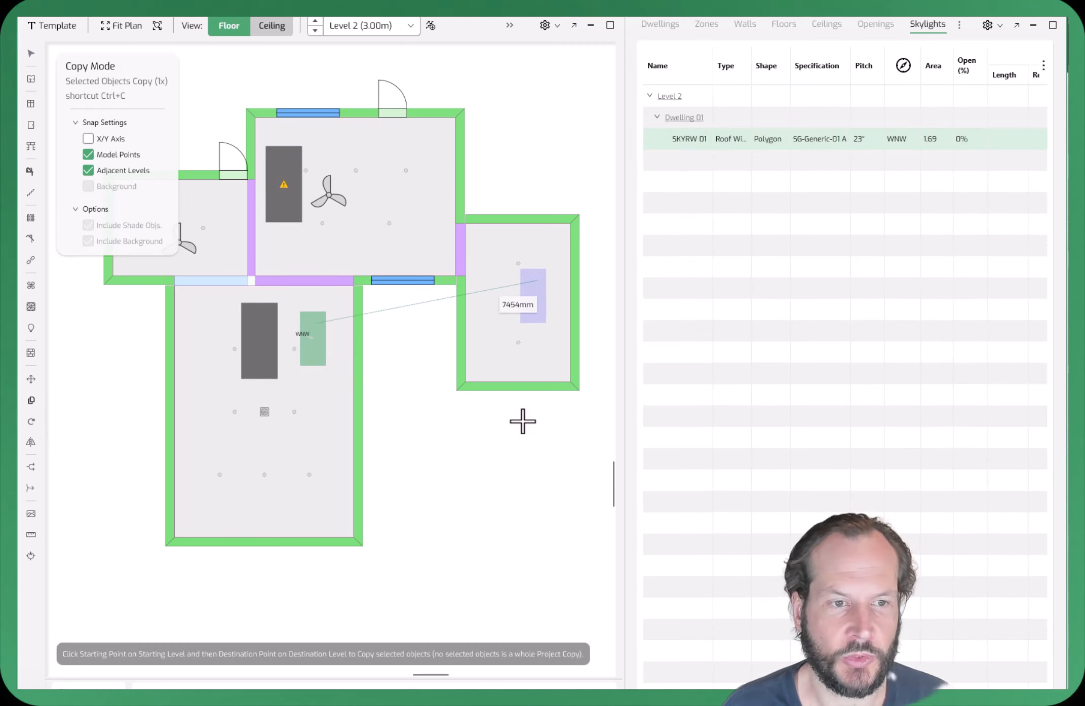